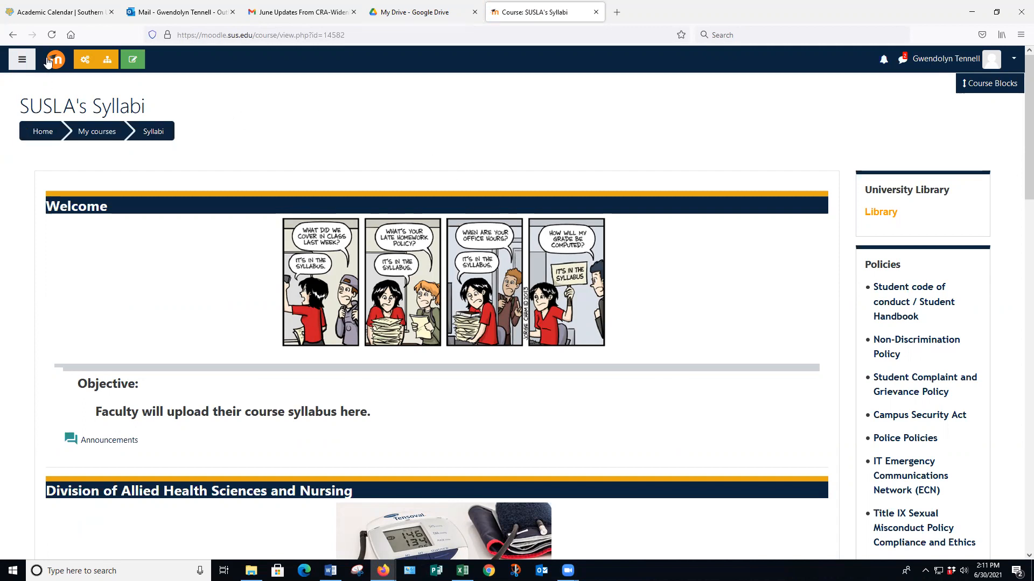
Back up the SUSLA's Syllabi course with the default backup settings, skipping straight to the final step, and continue to the backup files.
{"action": "left_click", "coordinate": [82, 63]}
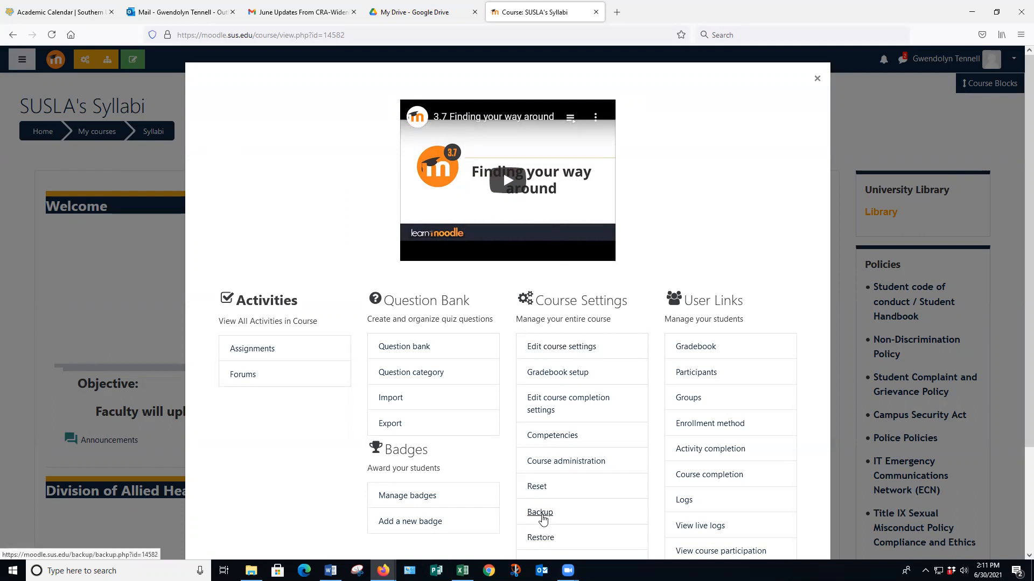
{"action": "left_click", "coordinate": [540, 512]}
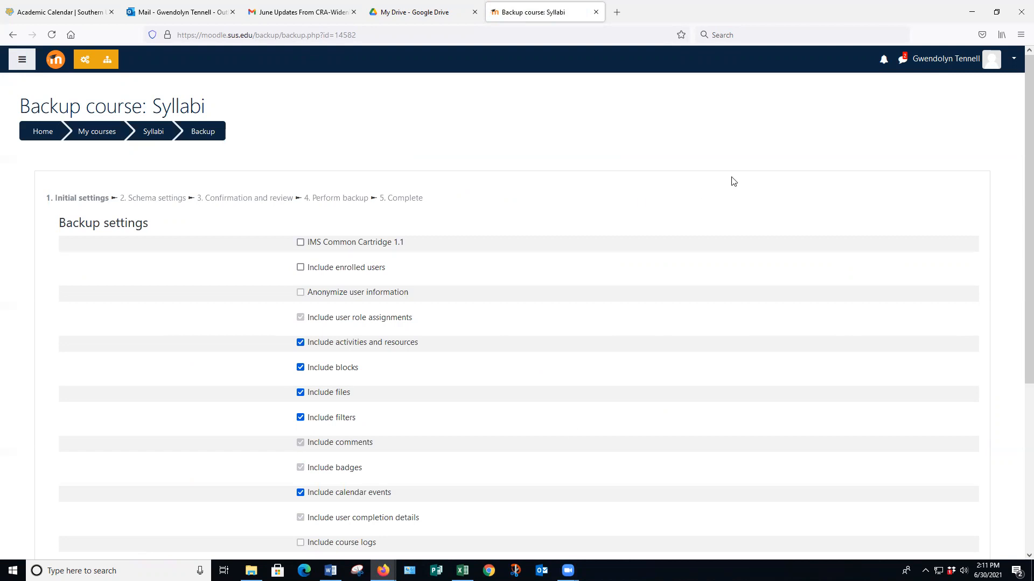
{"action": "left_click_drag", "start_coordinate": [1019, 119], "coordinate": [1019, 346]}
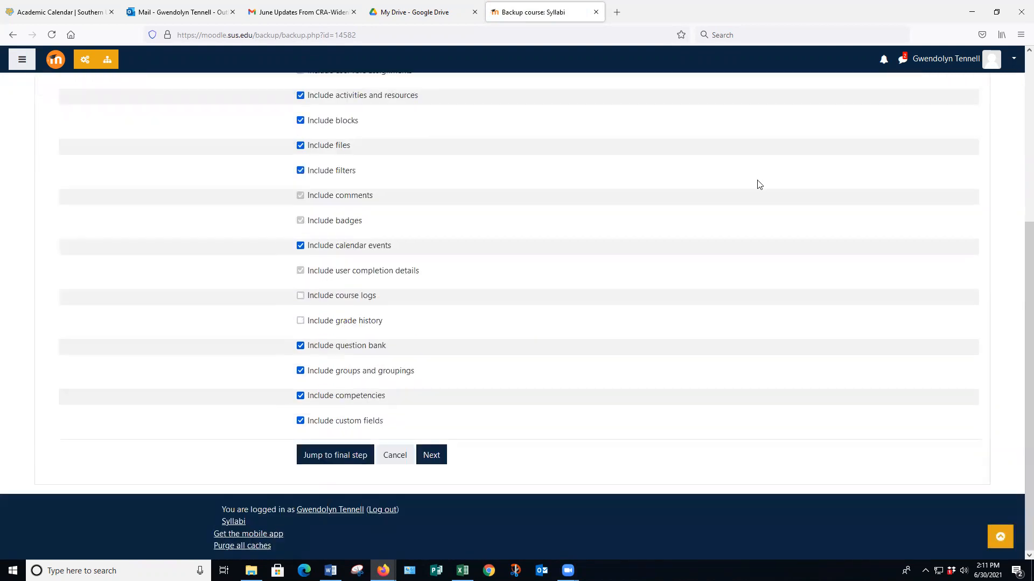
{"action": "left_click", "coordinate": [336, 458]}
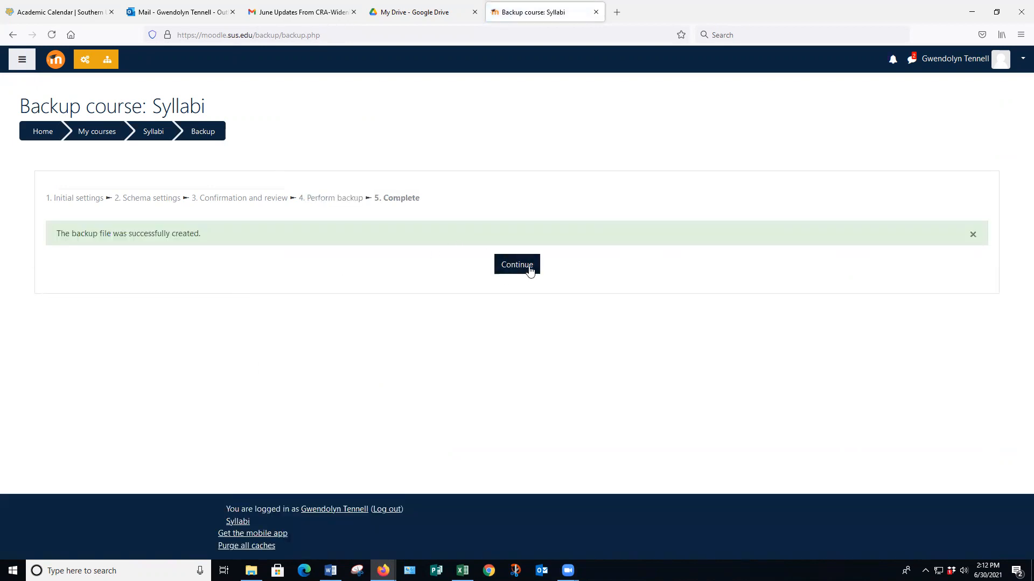
{"action": "left_click", "coordinate": [528, 269]}
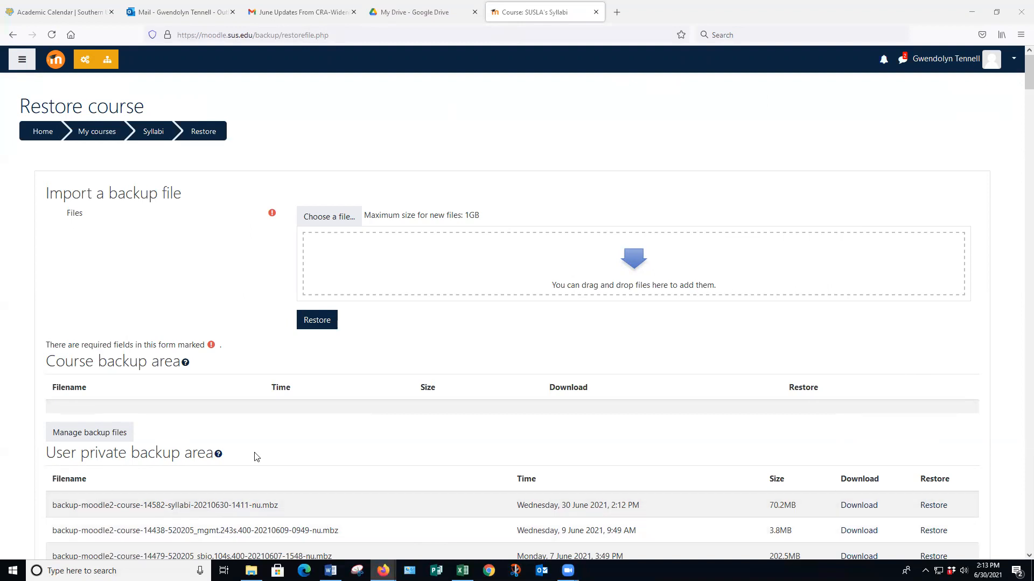
Save the new syllabi backup from the user private backup area into the Moodle Backup folder, renamed as "syllabi course".
{"action": "scroll", "coordinate": [320, 453], "scroll_direction": "down", "scroll_amount": 4}
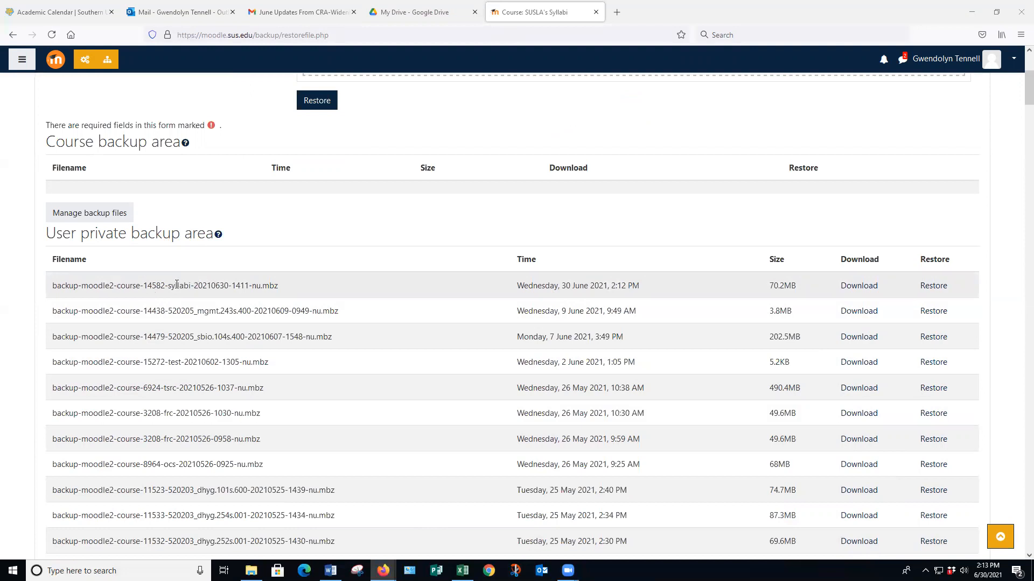
{"action": "right_click", "coordinate": [868, 289]}
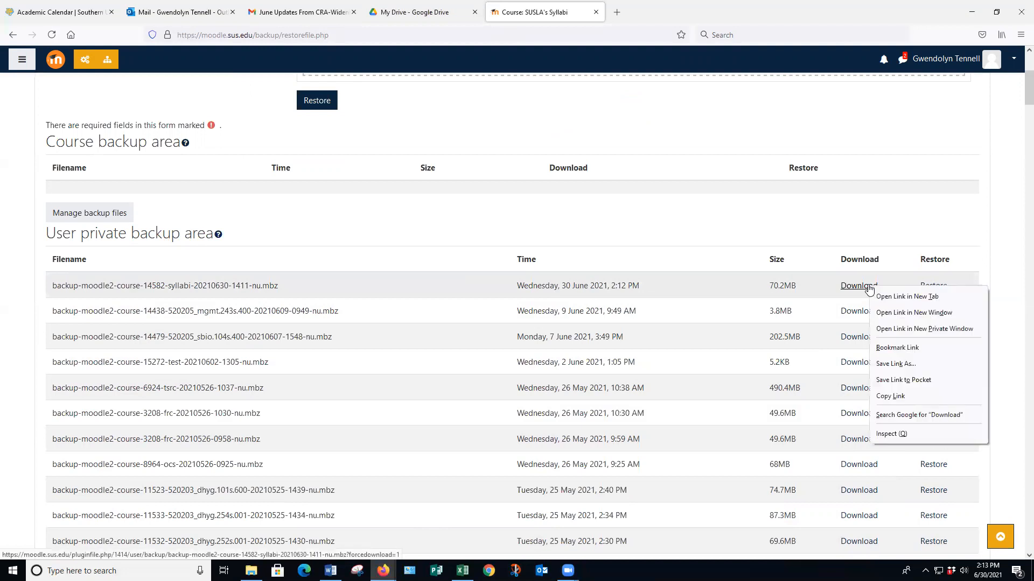
{"action": "left_click", "coordinate": [894, 365]}
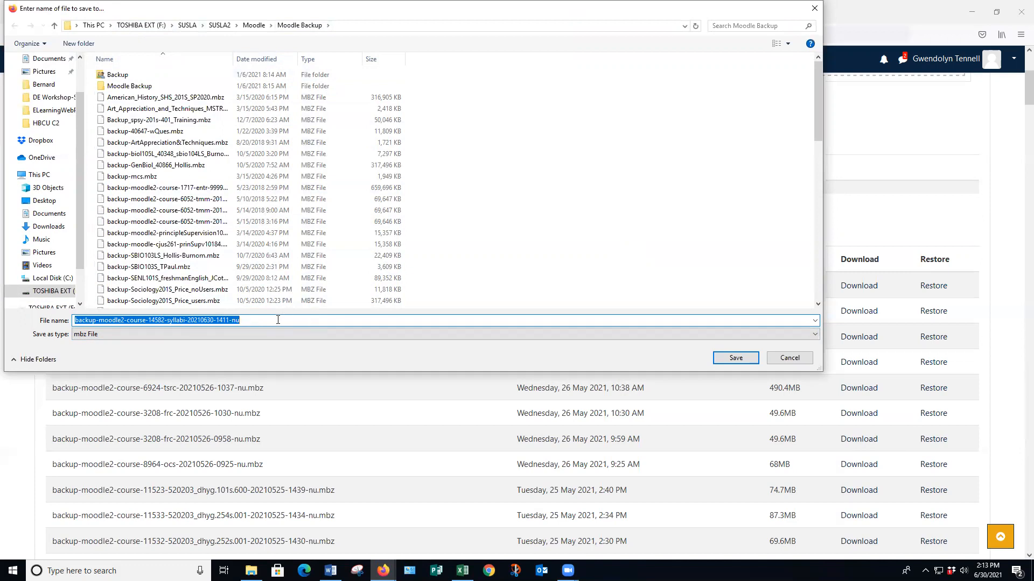
{"action": "left_click", "coordinate": [167, 320]}
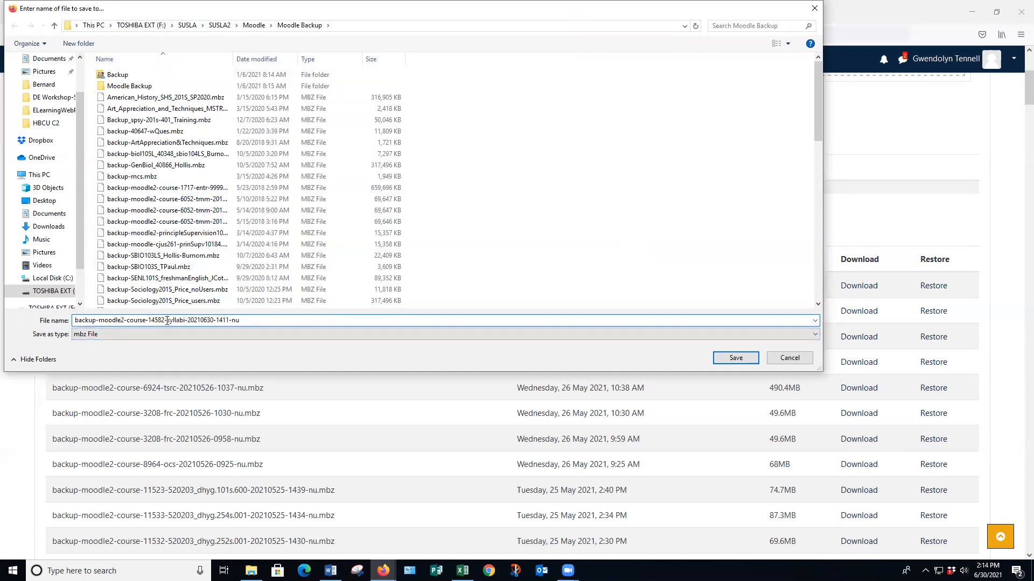
{"action": "left_click_drag", "start_coordinate": [167, 320], "coordinate": [28, 317]}
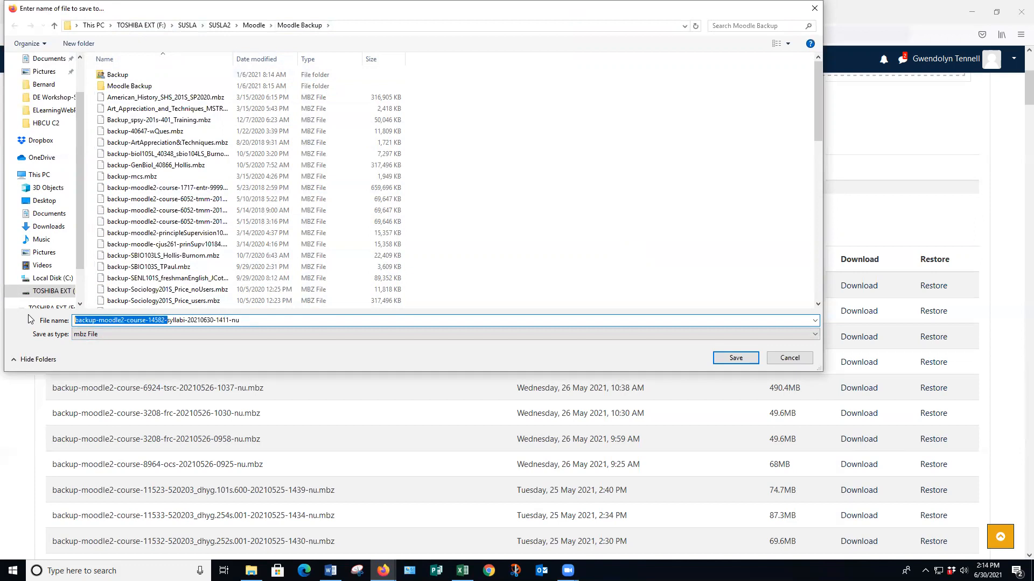
{"action": "key", "text": "BackSpace"}
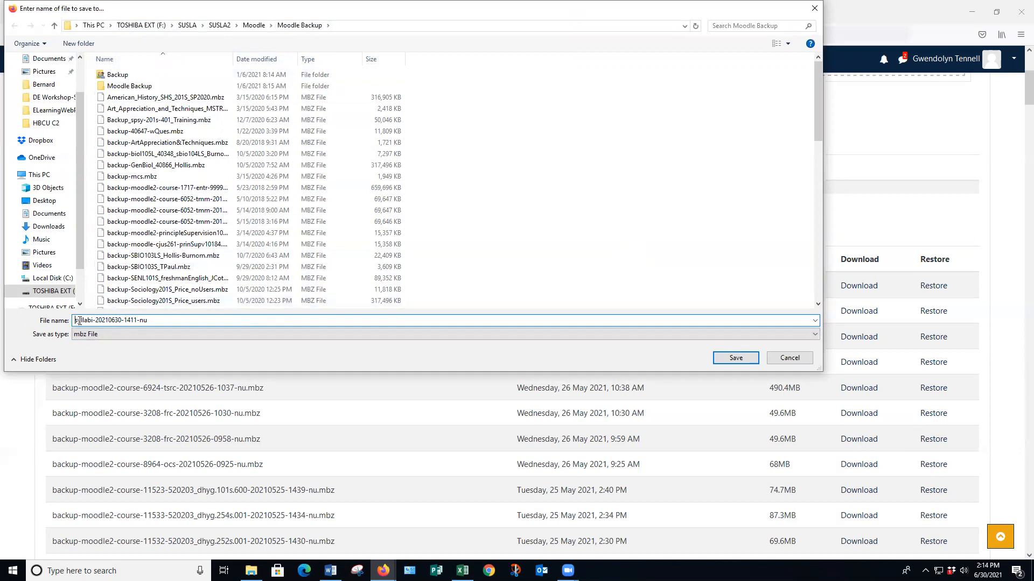
{"action": "left_click_drag", "start_coordinate": [147, 320], "coordinate": [92, 321]}
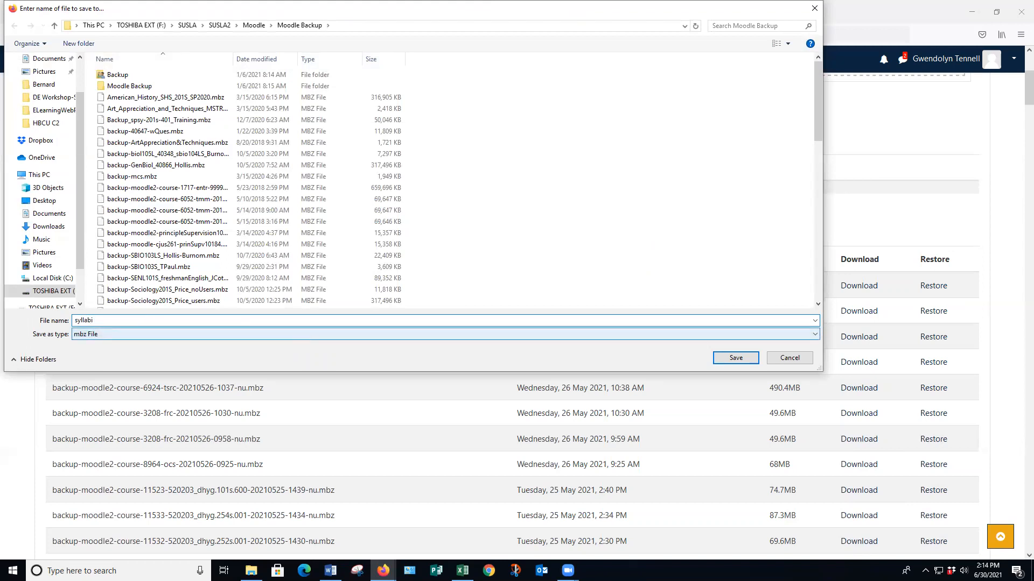
{"action": "type", "text": "course"}
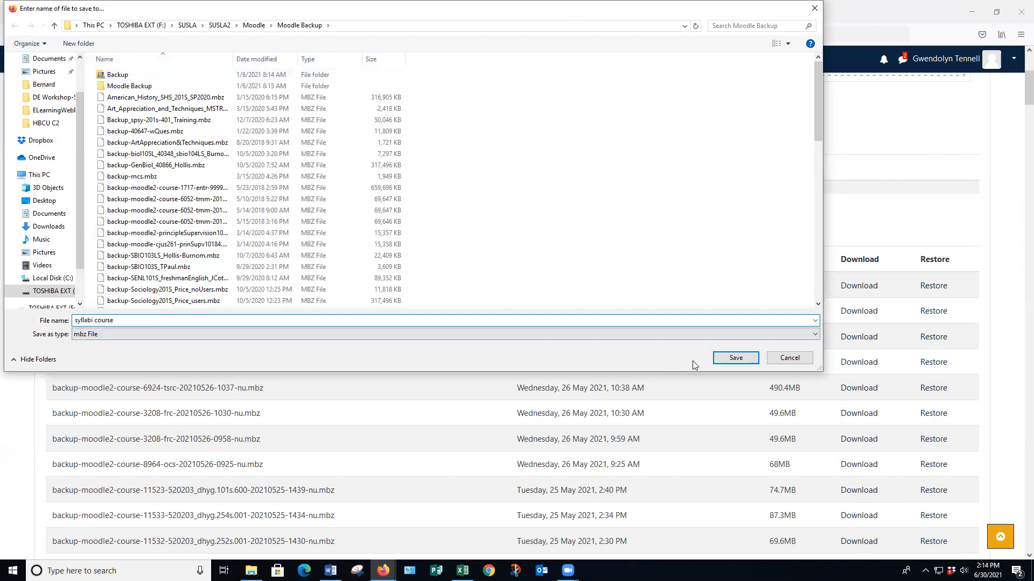
{"action": "left_click", "coordinate": [736, 358]}
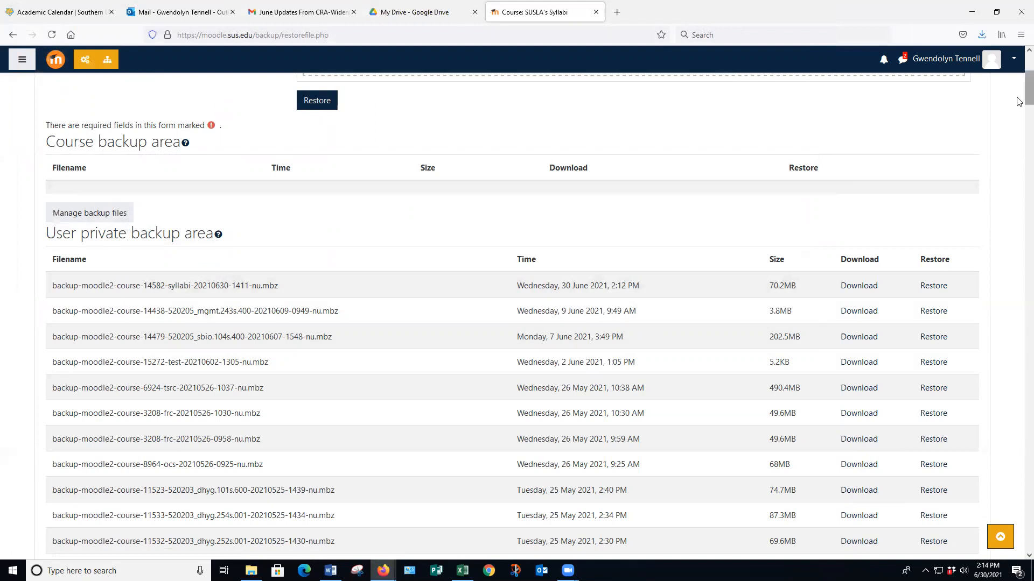
Start saving the 14582-syllabi backup again and browse on TOSHIBA EXT (F:) through SUSLA, SUSLA2 and Moodle to the Moodle Backup folder.
{"action": "left_click_drag", "start_coordinate": [1026, 96], "coordinate": [1016, 55]}
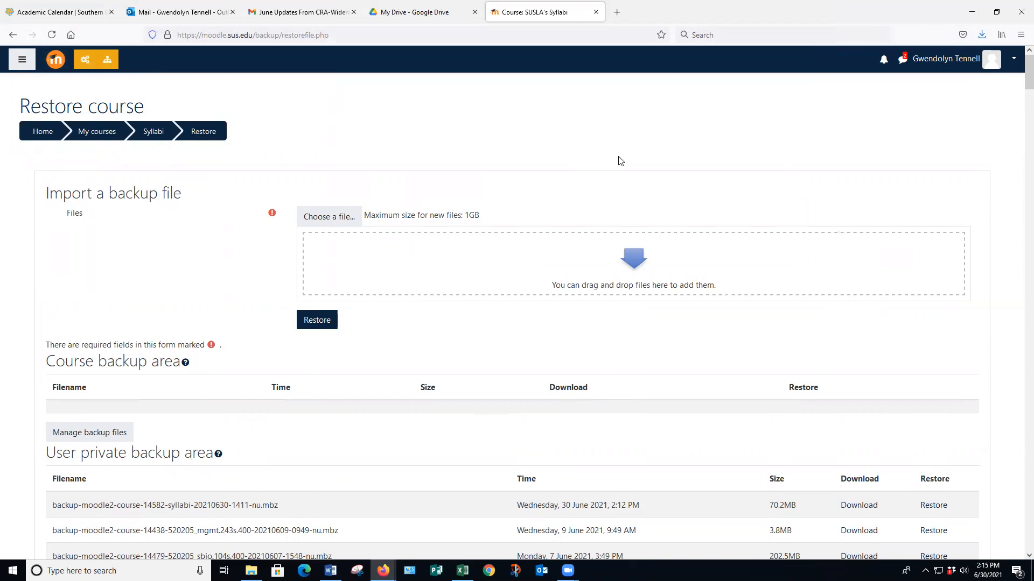
{"action": "right_click", "coordinate": [860, 509]}
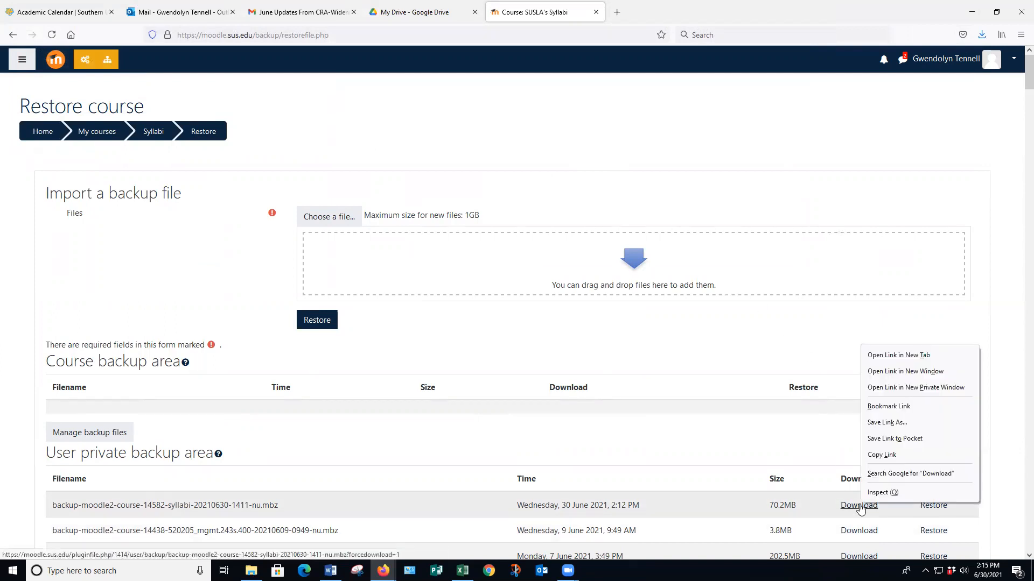
{"action": "left_click", "coordinate": [883, 423]}
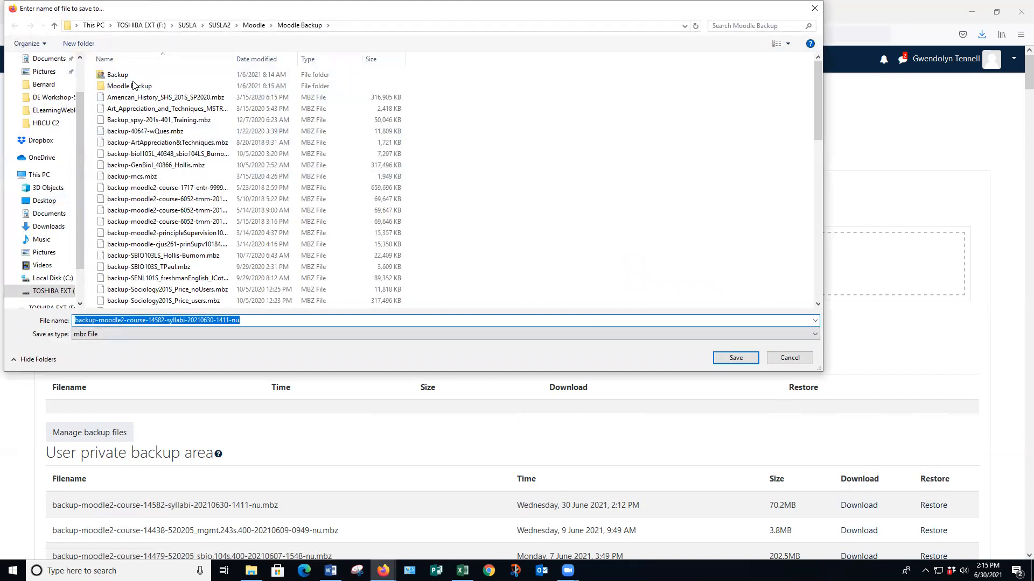
{"action": "left_click", "coordinate": [134, 27]}
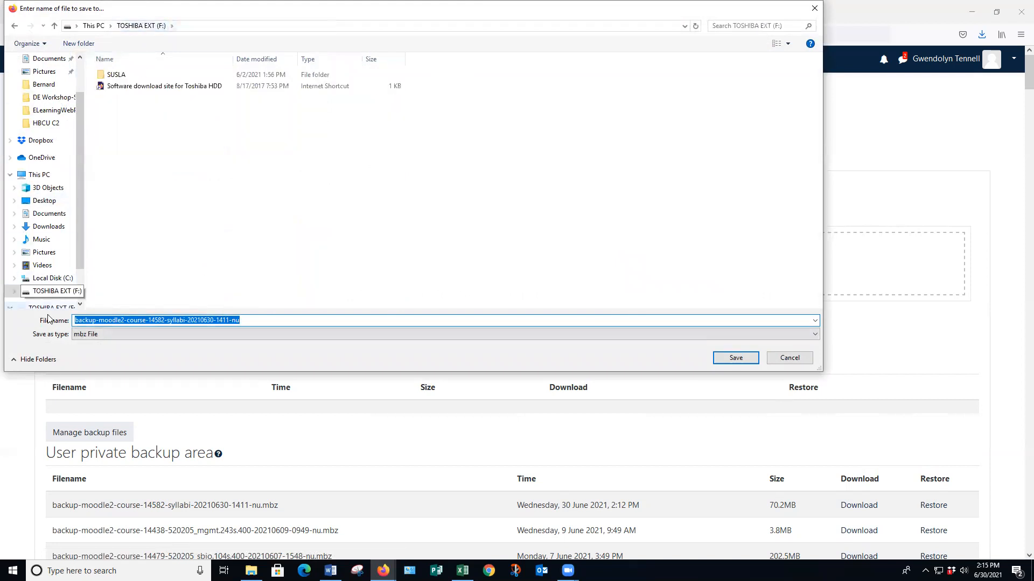
{"action": "scroll", "coordinate": [78, 274], "scroll_direction": "down", "scroll_amount": 1}
{"action": "scroll", "coordinate": [81, 283], "scroll_direction": "down", "scroll_amount": 1}
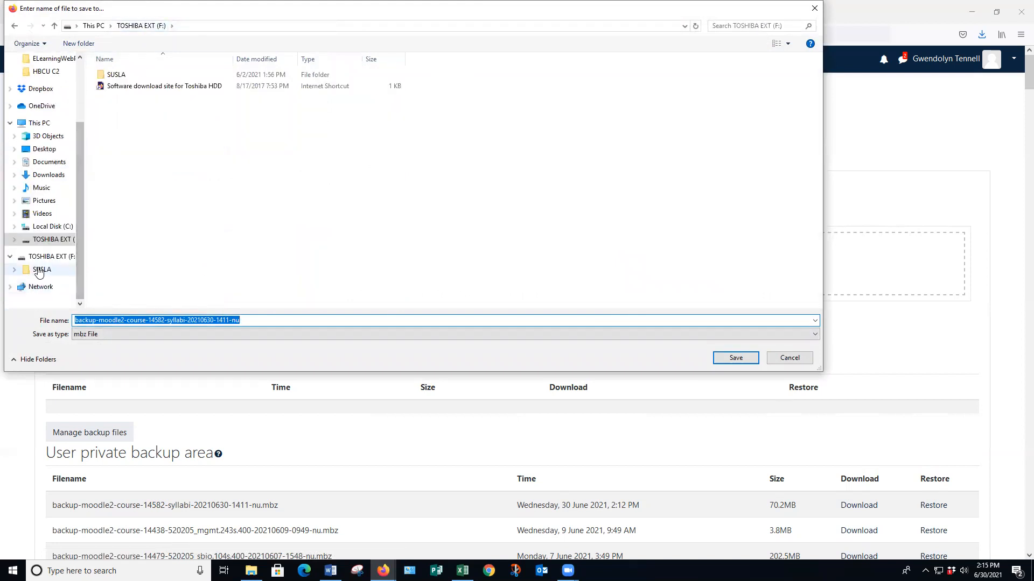
{"action": "left_click", "coordinate": [41, 269]}
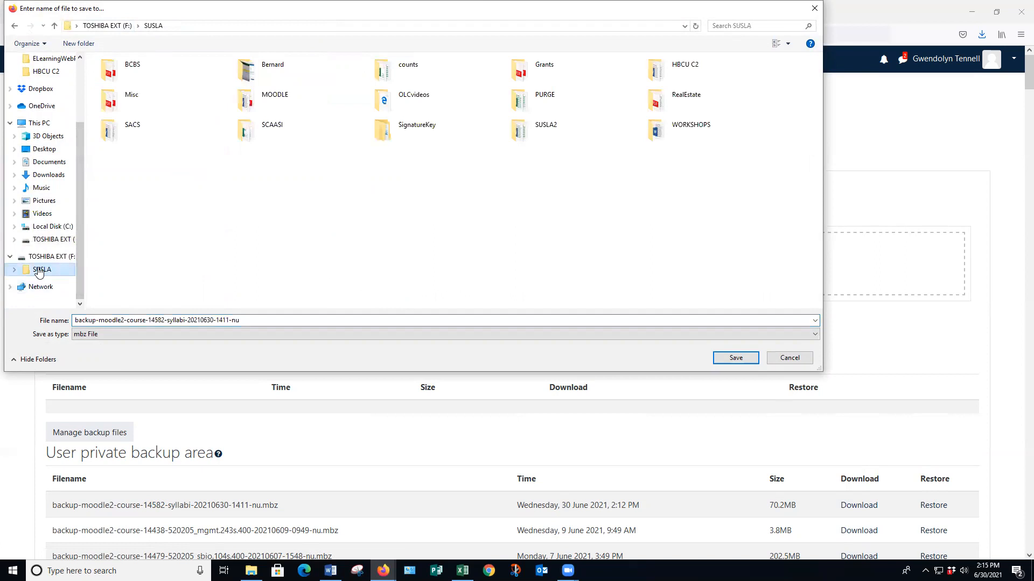
{"action": "double_click", "coordinate": [540, 128]}
{"action": "scroll", "coordinate": [147, 183], "scroll_direction": "down", "scroll_amount": 10}
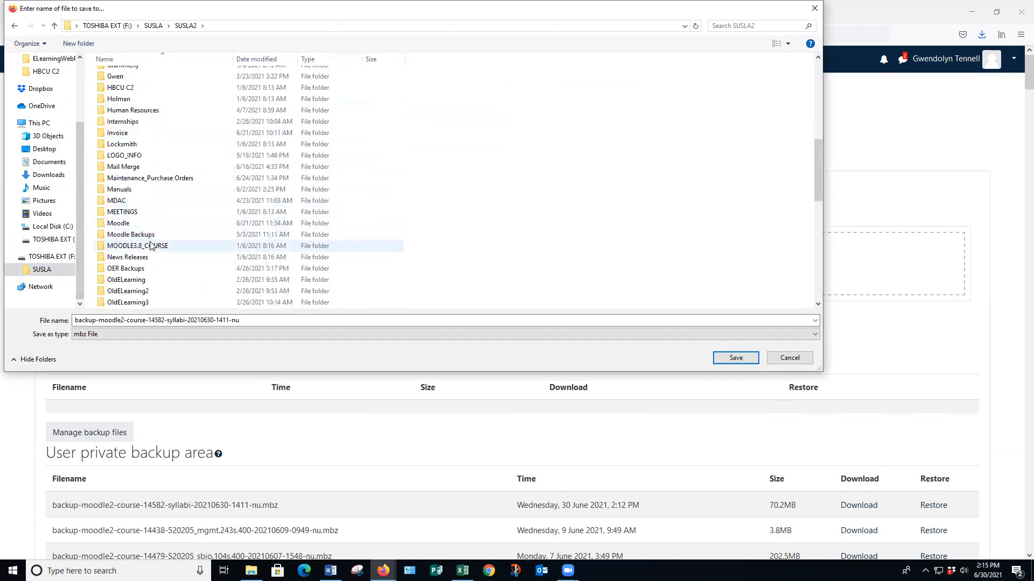
{"action": "left_click", "coordinate": [143, 223]}
{"action": "double_click", "coordinate": [141, 222]}
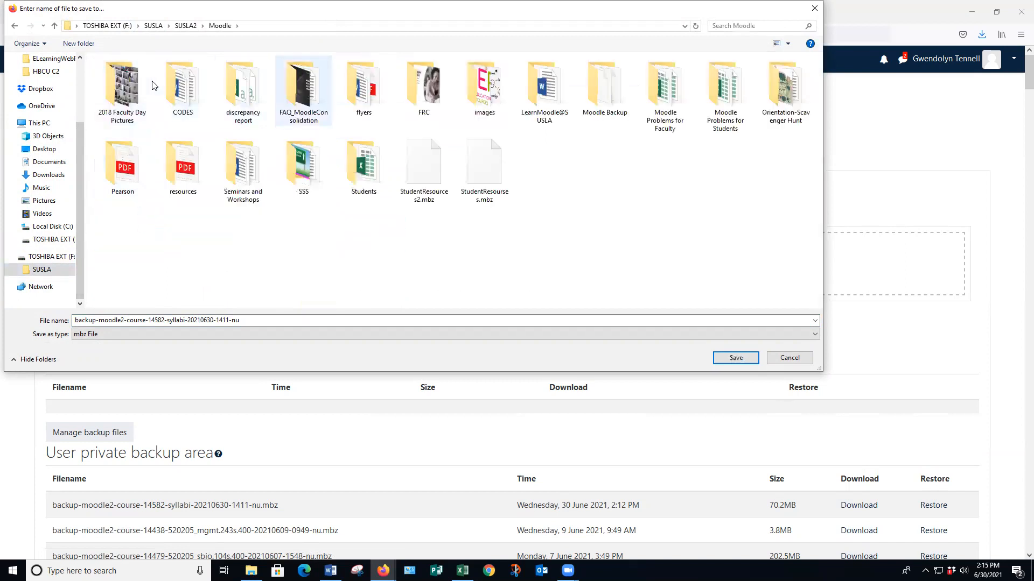
{"action": "double_click", "coordinate": [620, 92]}
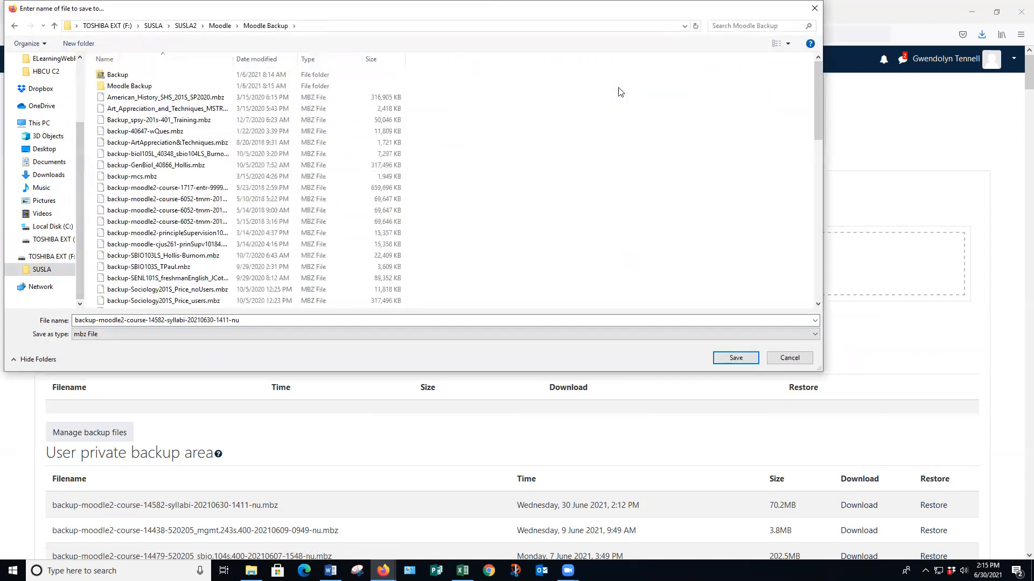
Select the proposed backup file name and close the save dialog.
{"action": "double_click", "coordinate": [247, 321]}
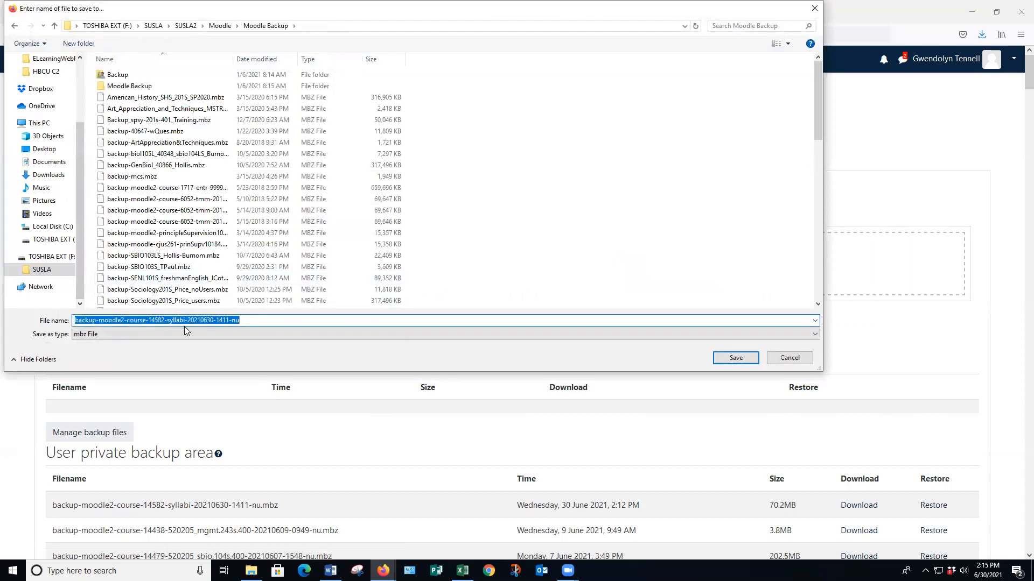
{"action": "left_click", "coordinate": [741, 361]}
{"action": "left_click", "coordinate": [813, 7]}
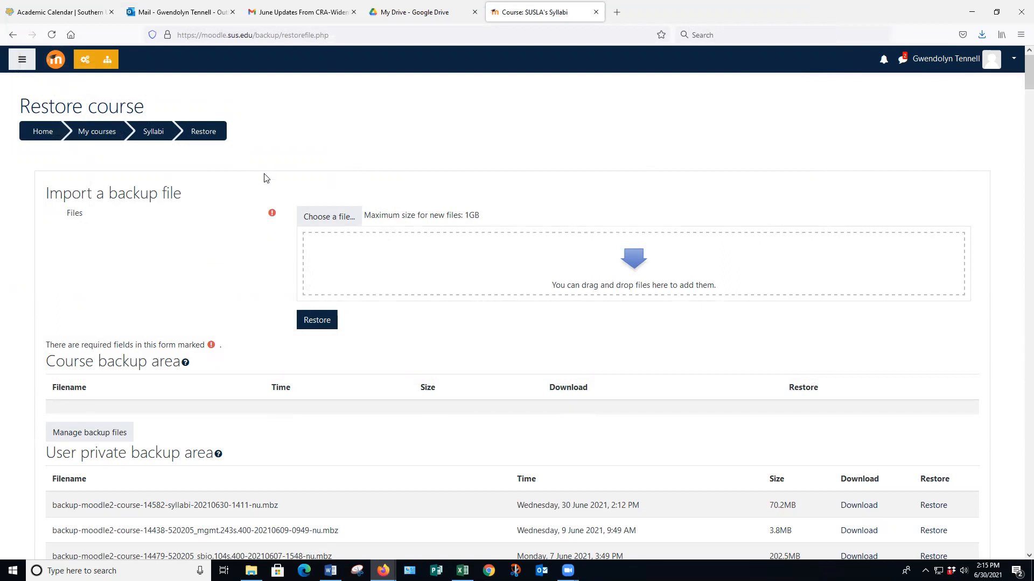
Return to the Syllabi course and create another backup with the default settings, continuing to the backup files.
{"action": "left_click", "coordinate": [153, 133]}
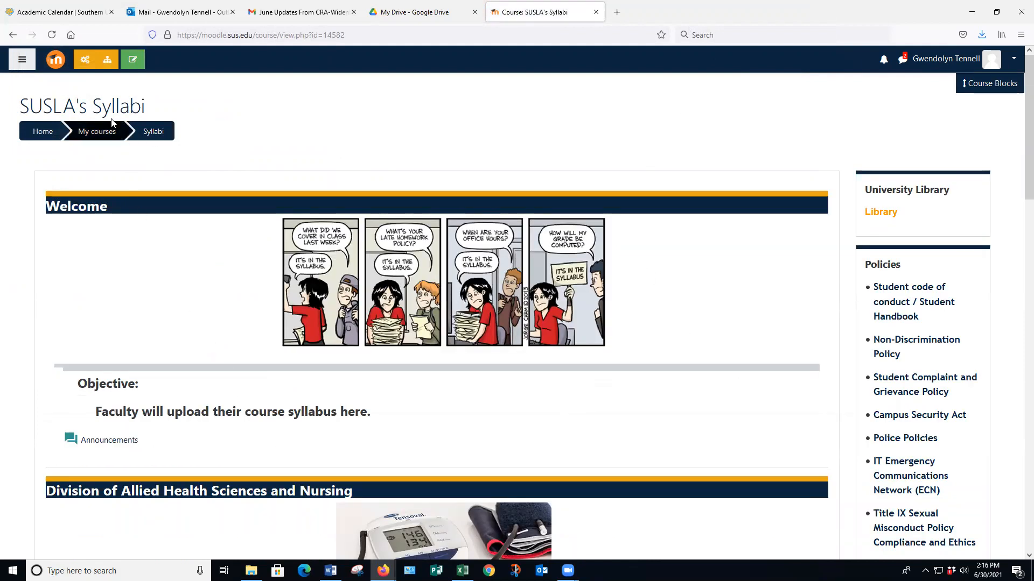
{"action": "left_click", "coordinate": [83, 63]}
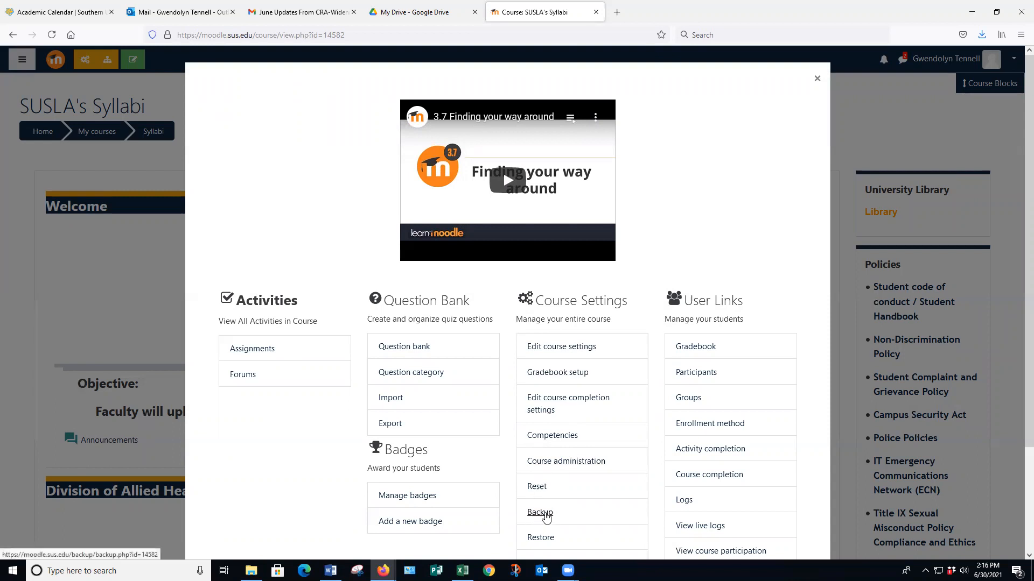
{"action": "left_click", "coordinate": [545, 515]}
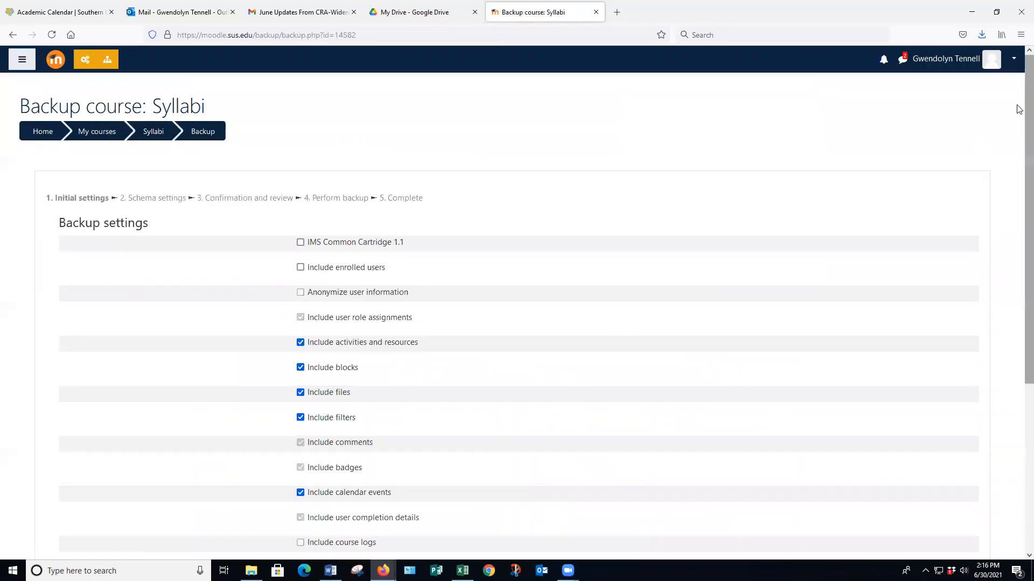
{"action": "scroll", "coordinate": [1019, 106], "scroll_direction": "down", "scroll_amount": 5}
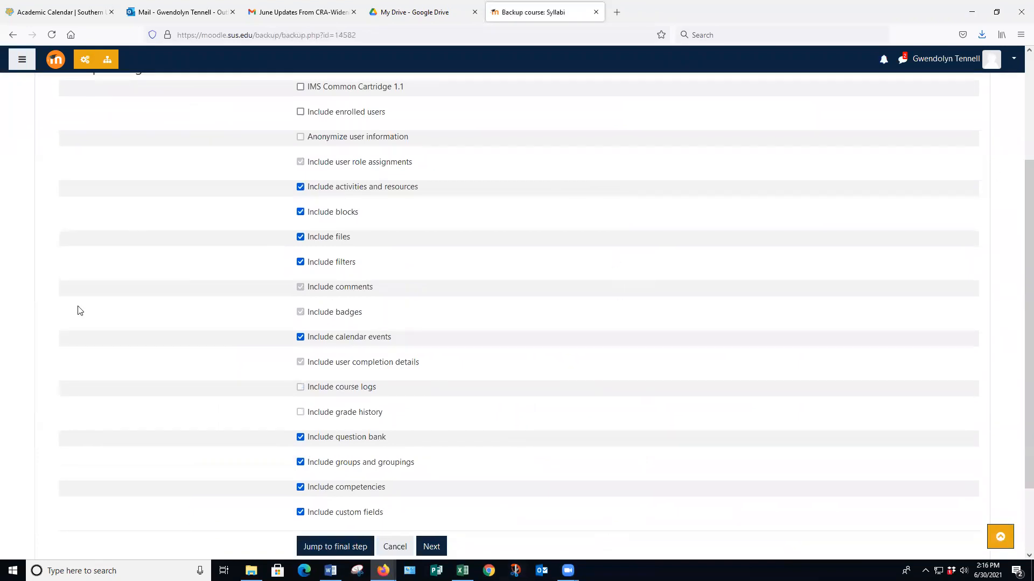
{"action": "left_click", "coordinate": [338, 547]}
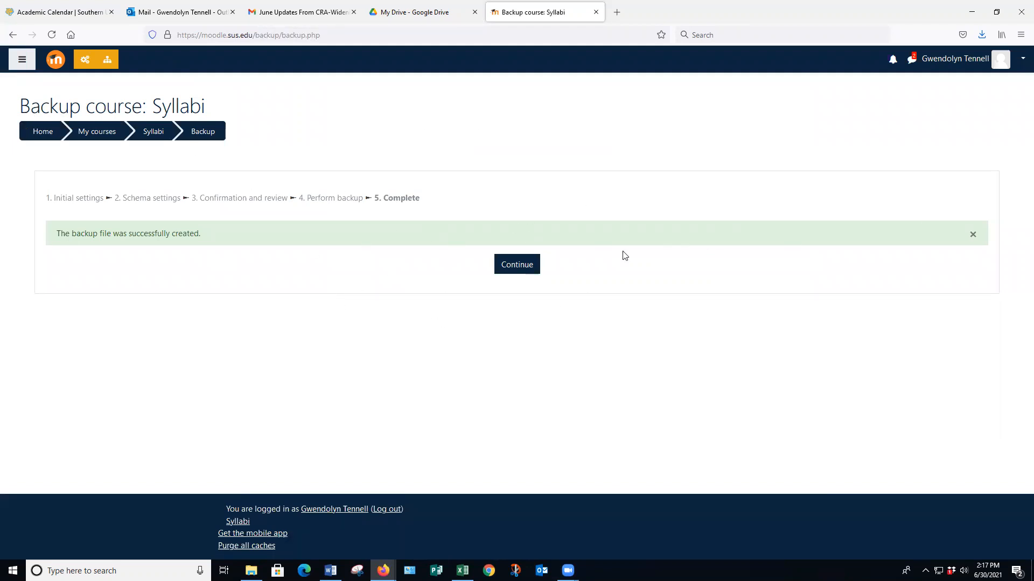
{"action": "left_click", "coordinate": [516, 265]}
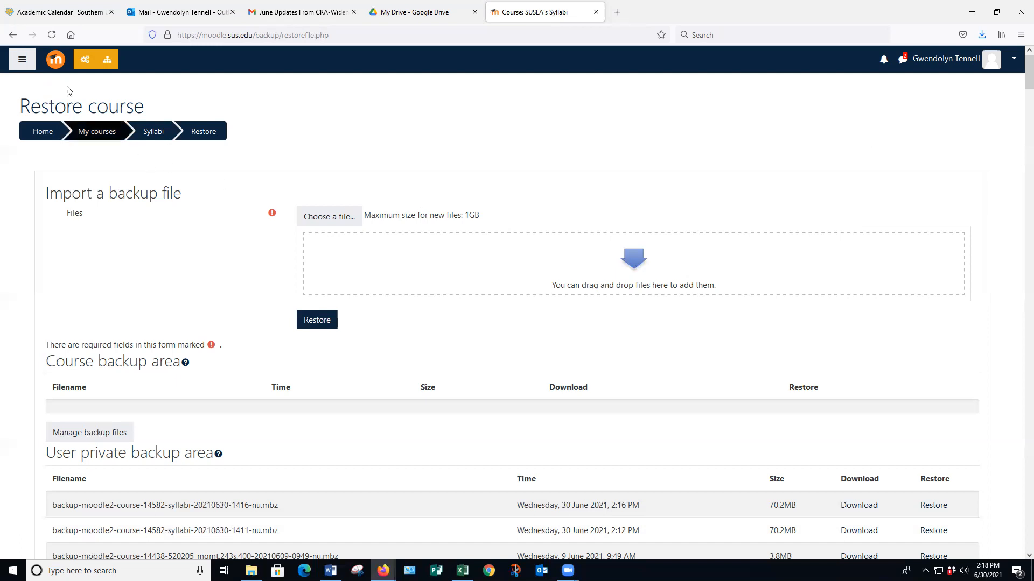
Go to the dashboard and open the Test2 course from the course overview.
{"action": "left_click", "coordinate": [946, 59]}
{"action": "left_click", "coordinate": [963, 86]}
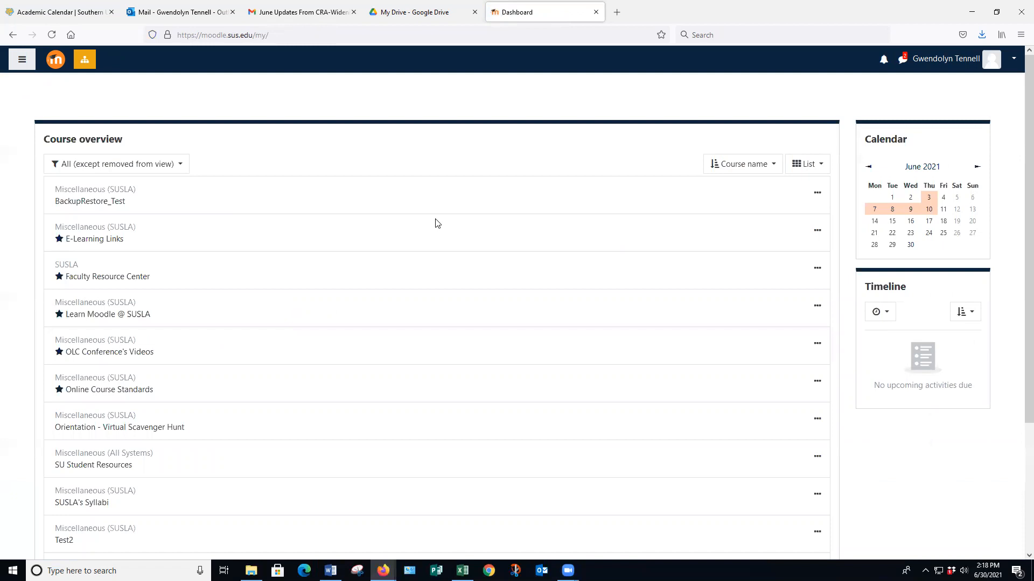
{"action": "scroll", "coordinate": [437, 224], "scroll_direction": "down", "scroll_amount": 1}
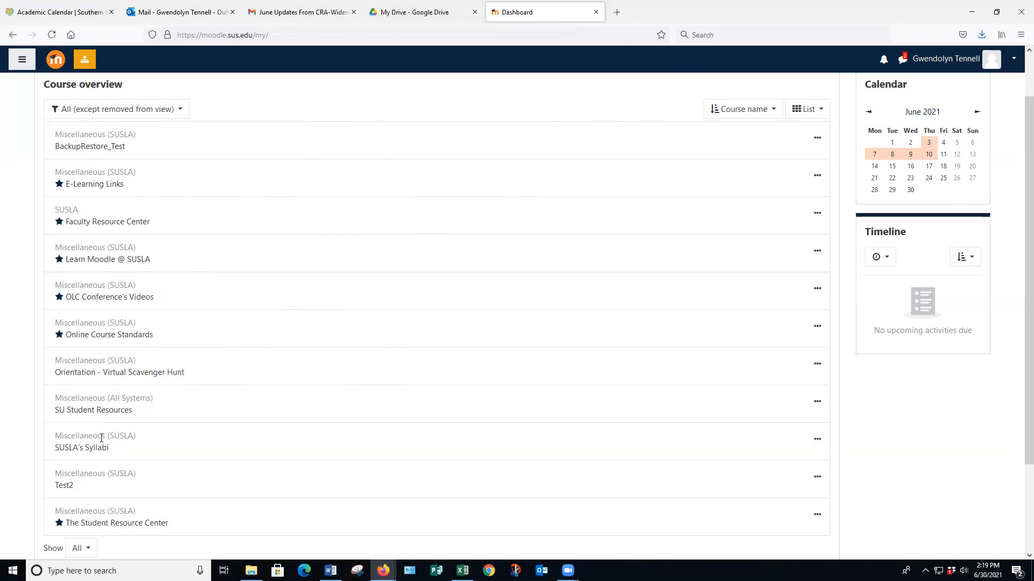
{"action": "left_click", "coordinate": [67, 489]}
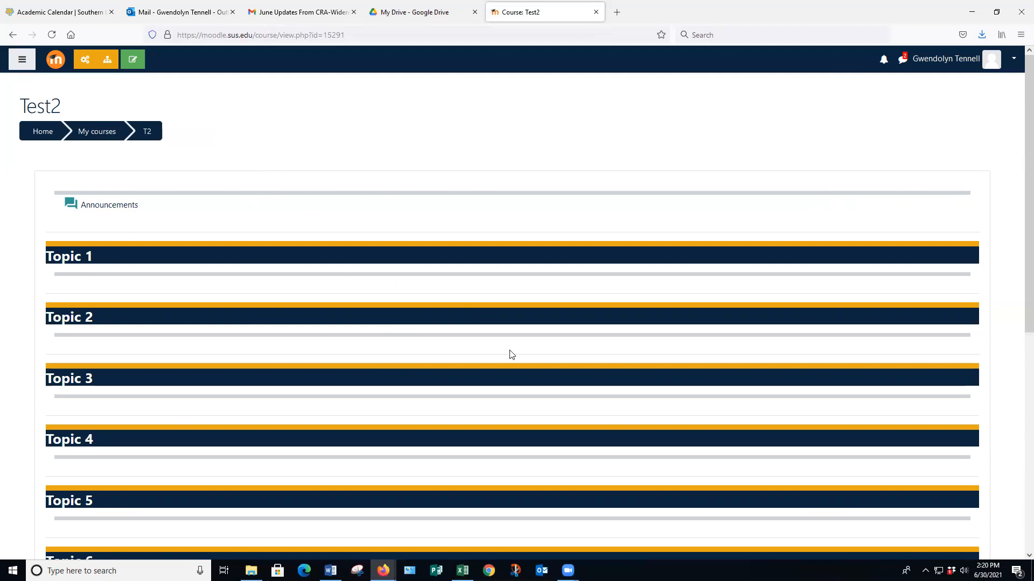
Open the Restore page for the Test2 course and start choosing a backup file to import.
{"action": "left_click", "coordinate": [84, 63]}
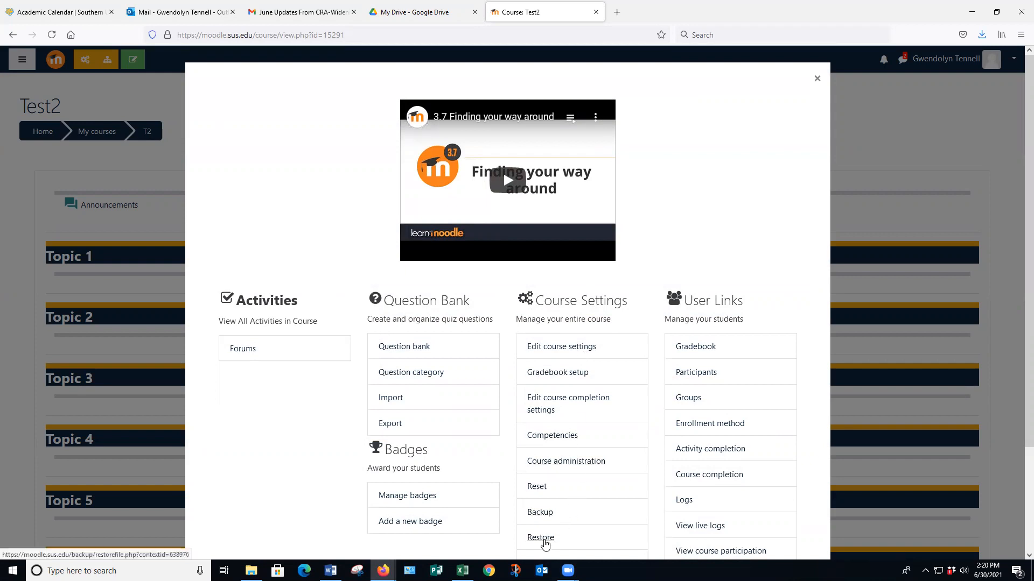
{"action": "left_click", "coordinate": [541, 538]}
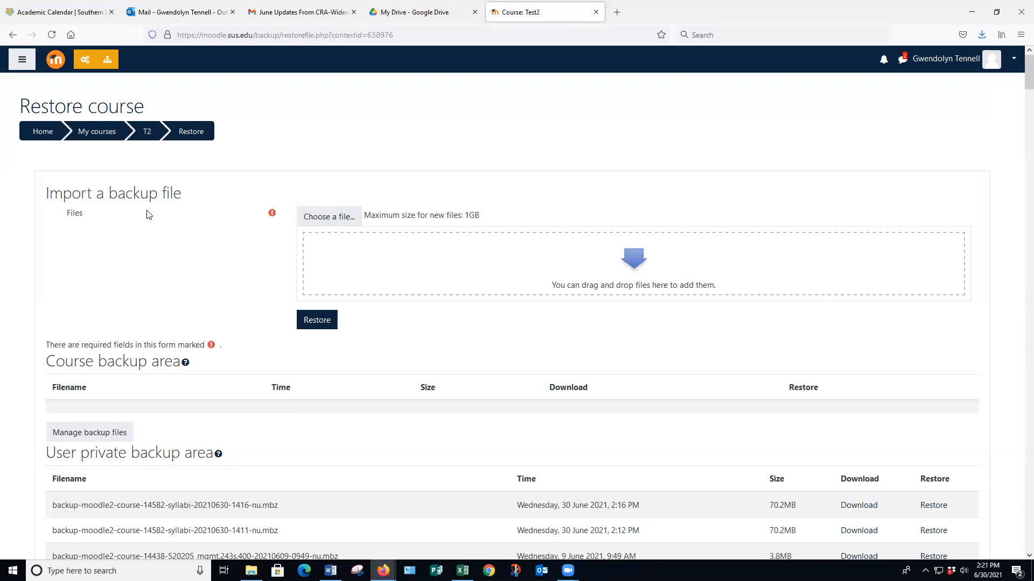
{"action": "left_click", "coordinate": [329, 217]}
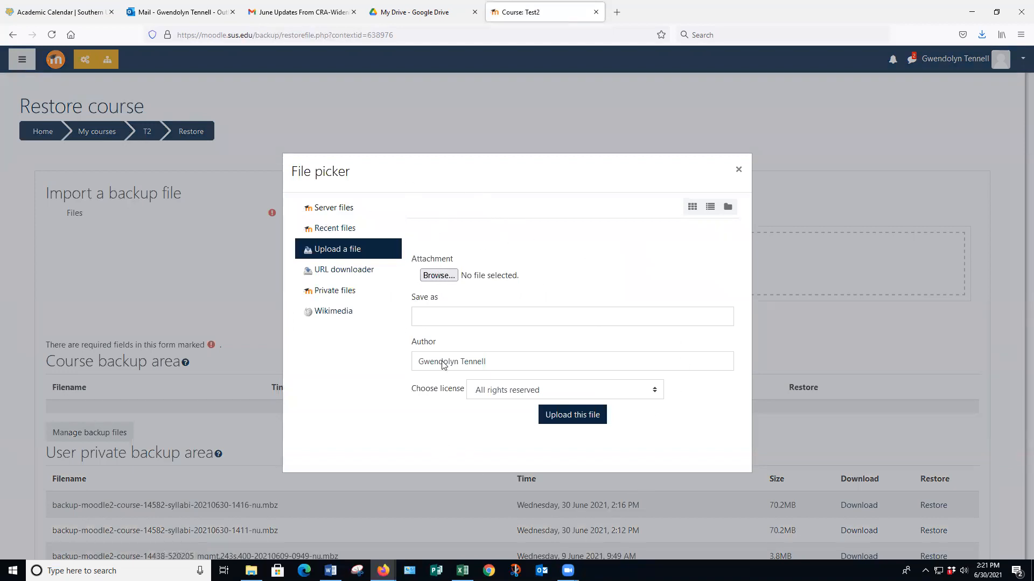
Look through the server files and recent files in the file picker and return to uploading a file.
{"action": "left_click", "coordinate": [330, 209]}
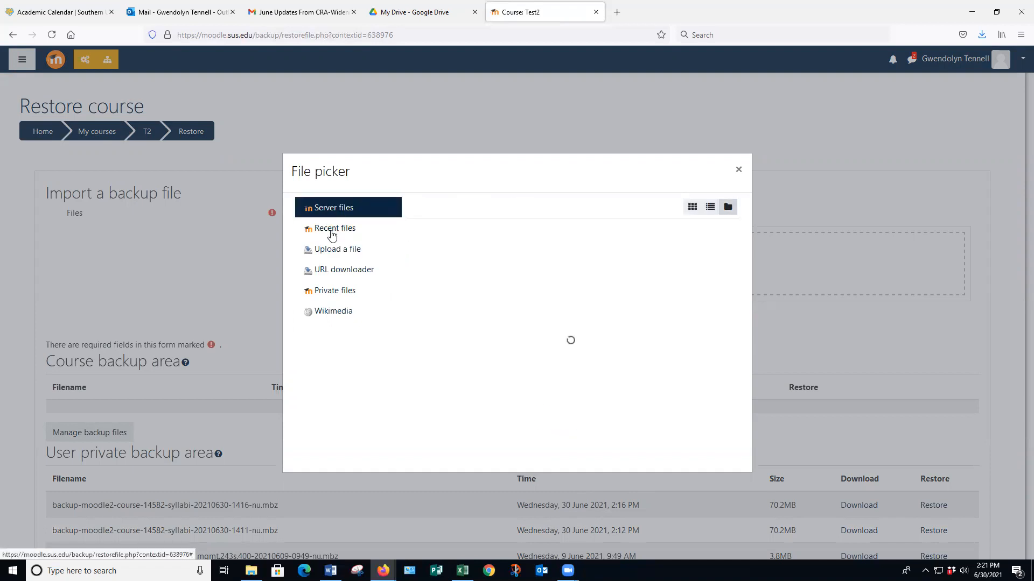
{"action": "left_click", "coordinate": [337, 225]}
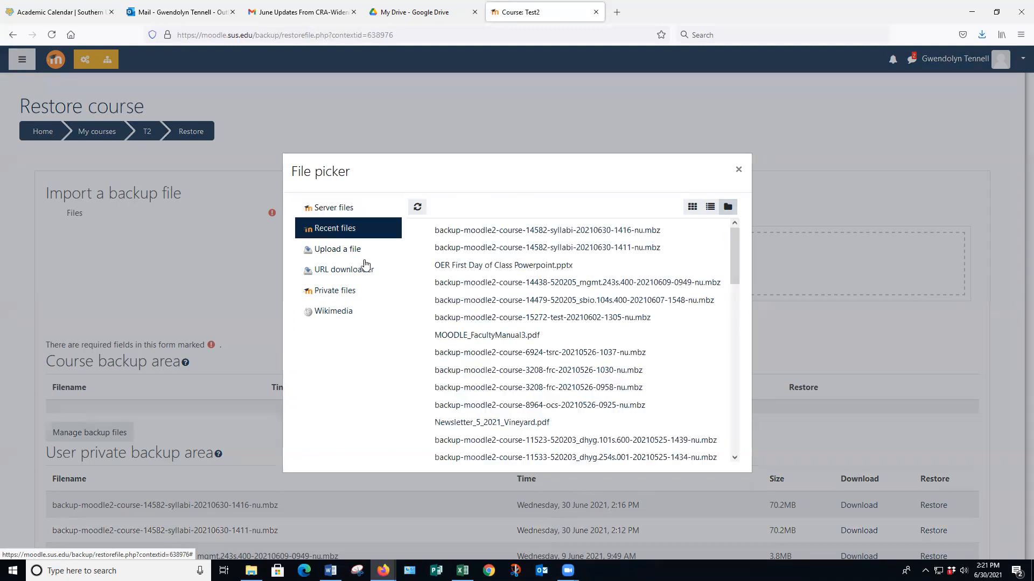
{"action": "left_click", "coordinate": [347, 252]}
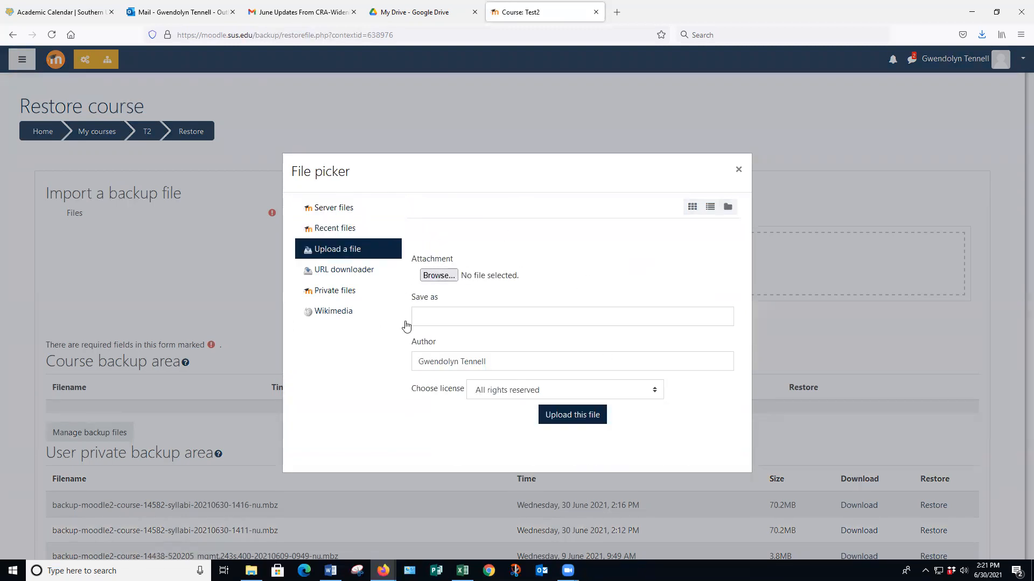
Upload syllabi course.mbz from the Moodle Backup folder within Moodle on TOSHIBA EXT (F:).
{"action": "left_click", "coordinate": [452, 275]}
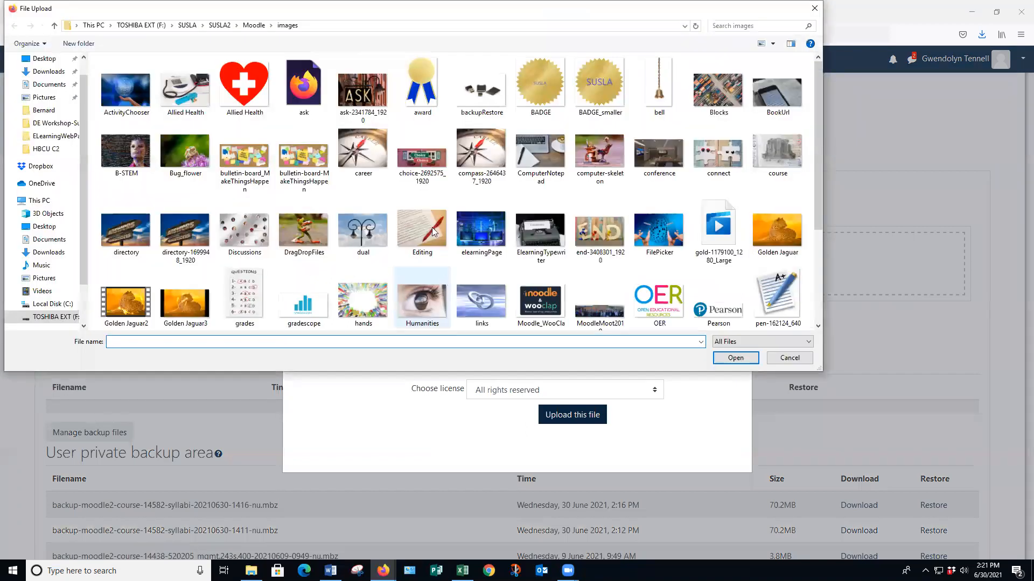
{"action": "left_click", "coordinate": [255, 26]}
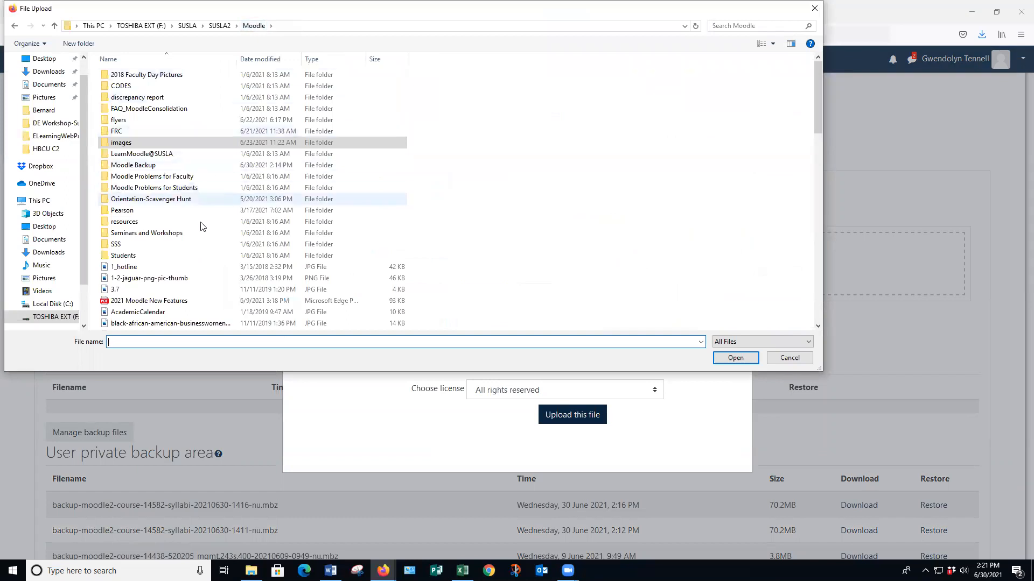
{"action": "double_click", "coordinate": [164, 167]}
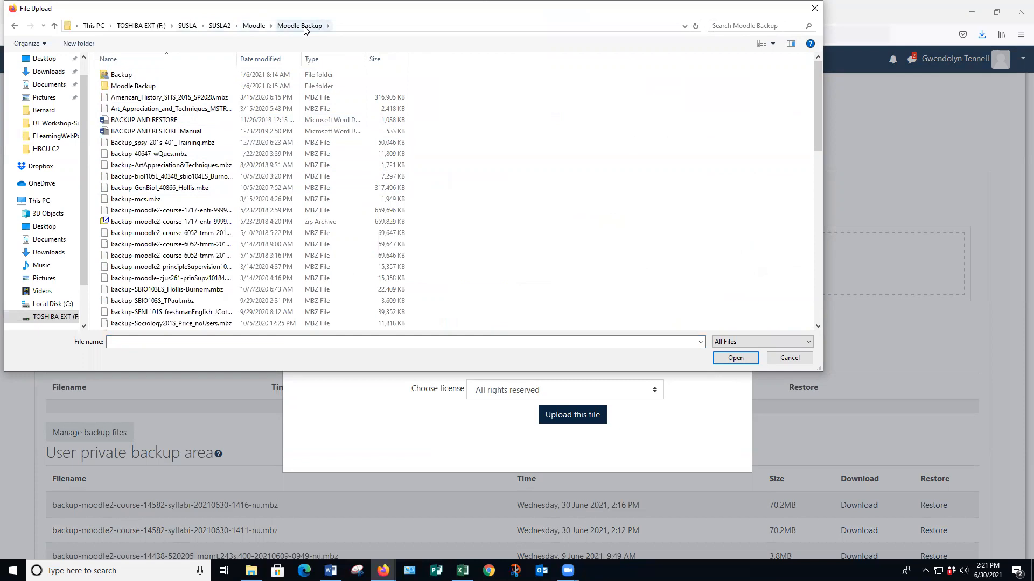
{"action": "scroll", "coordinate": [208, 132], "scroll_direction": "down", "scroll_amount": 5}
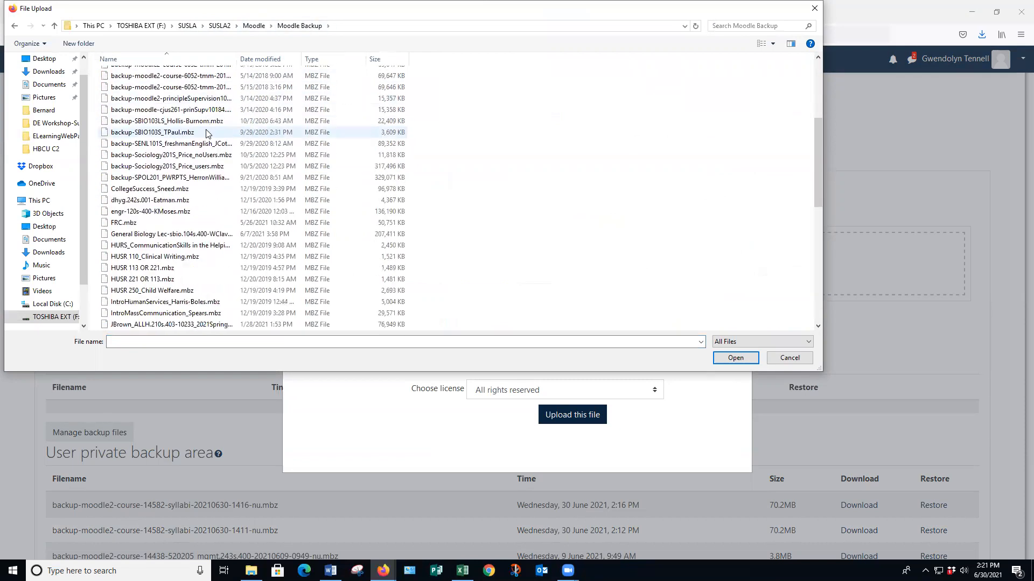
{"action": "scroll", "coordinate": [205, 135], "scroll_direction": "down", "scroll_amount": 4}
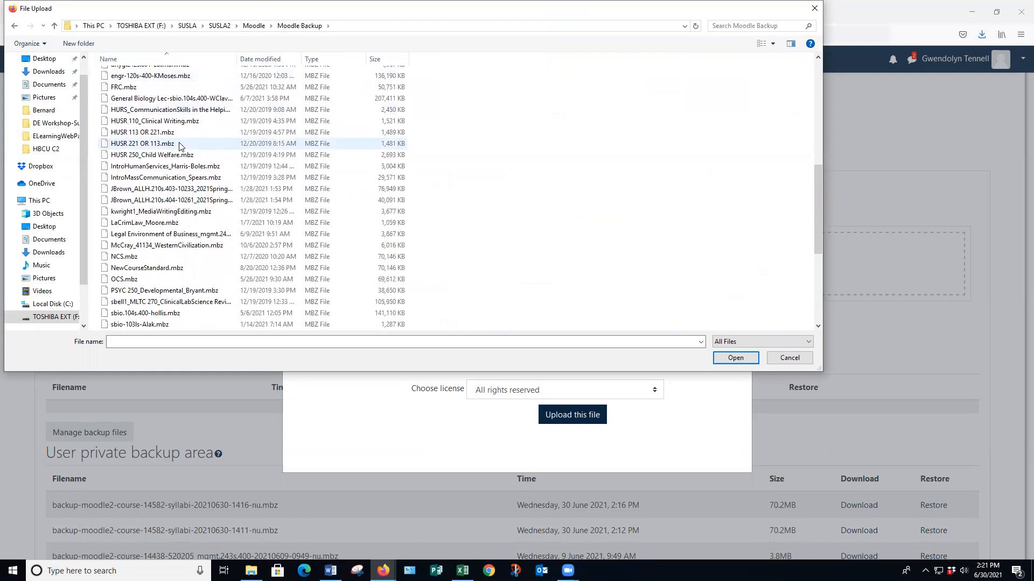
{"action": "scroll", "coordinate": [179, 146], "scroll_direction": "down", "scroll_amount": 6}
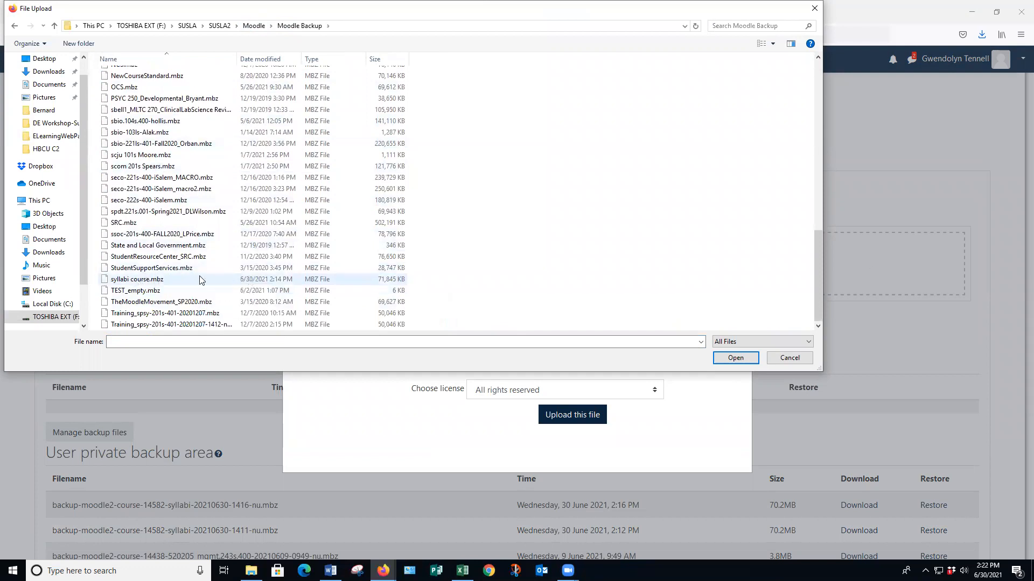
{"action": "double_click", "coordinate": [146, 280]}
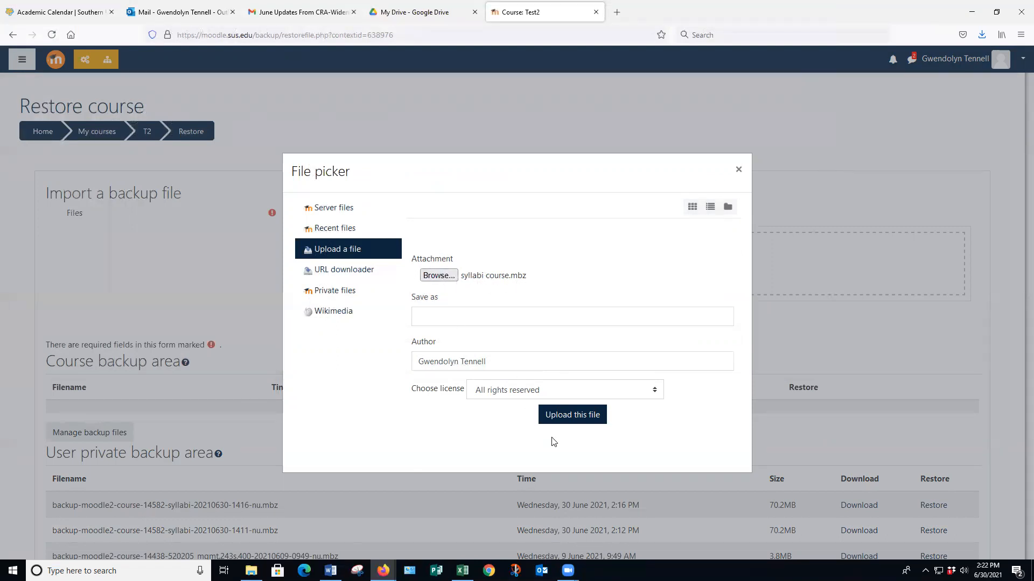
{"action": "left_click", "coordinate": [574, 415]}
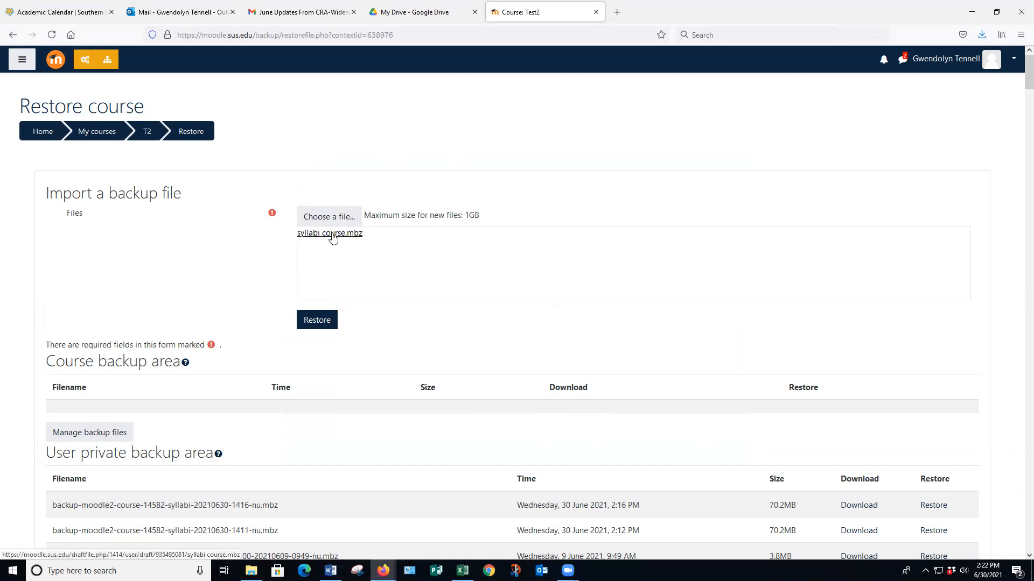
Start restoring syllabi course.mbz, review its backup settings and course details, and continue to the Destination stage.
{"action": "left_click", "coordinate": [319, 321]}
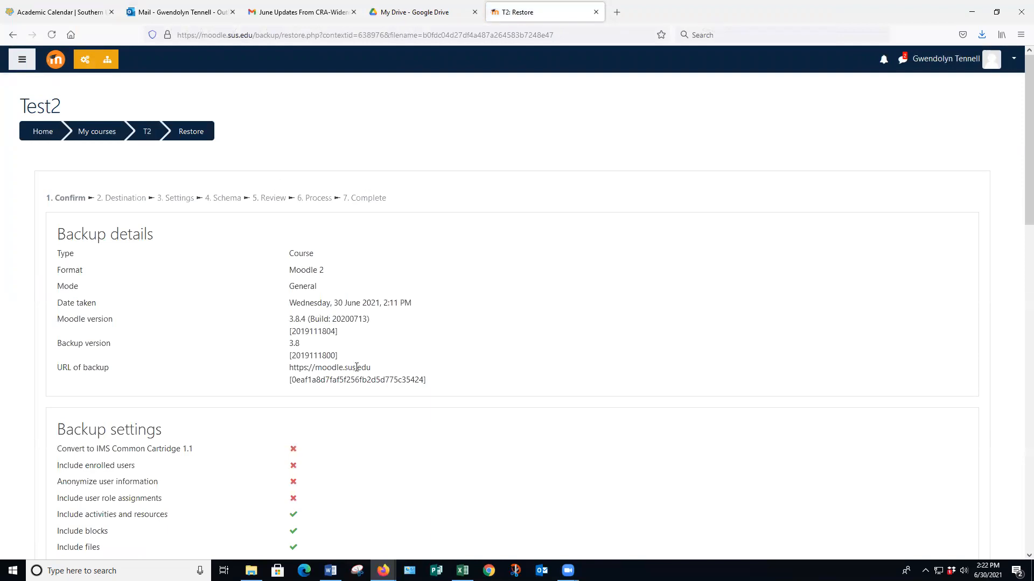
{"action": "scroll", "coordinate": [412, 271], "scroll_direction": "down", "scroll_amount": 3}
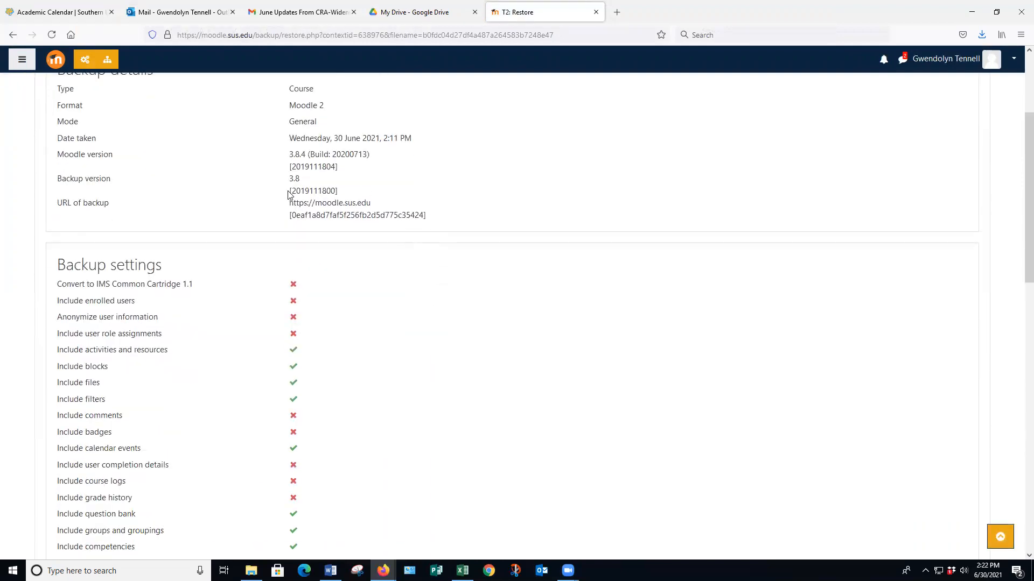
{"action": "scroll", "coordinate": [288, 195], "scroll_direction": "down", "scroll_amount": 2}
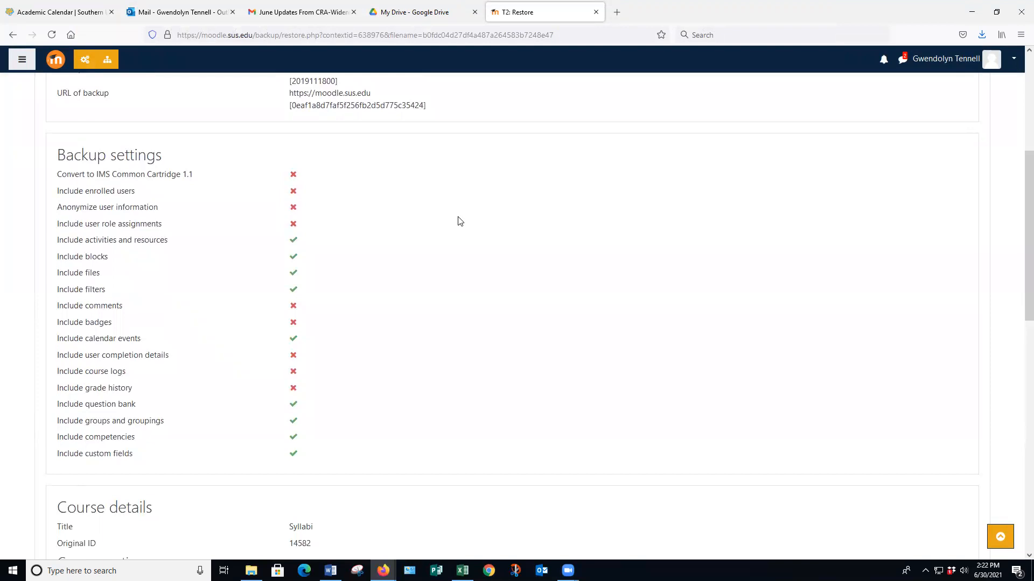
{"action": "scroll", "coordinate": [460, 221], "scroll_direction": "down", "scroll_amount": 2}
{"action": "scroll", "coordinate": [460, 222], "scroll_direction": "up", "scroll_amount": 3}
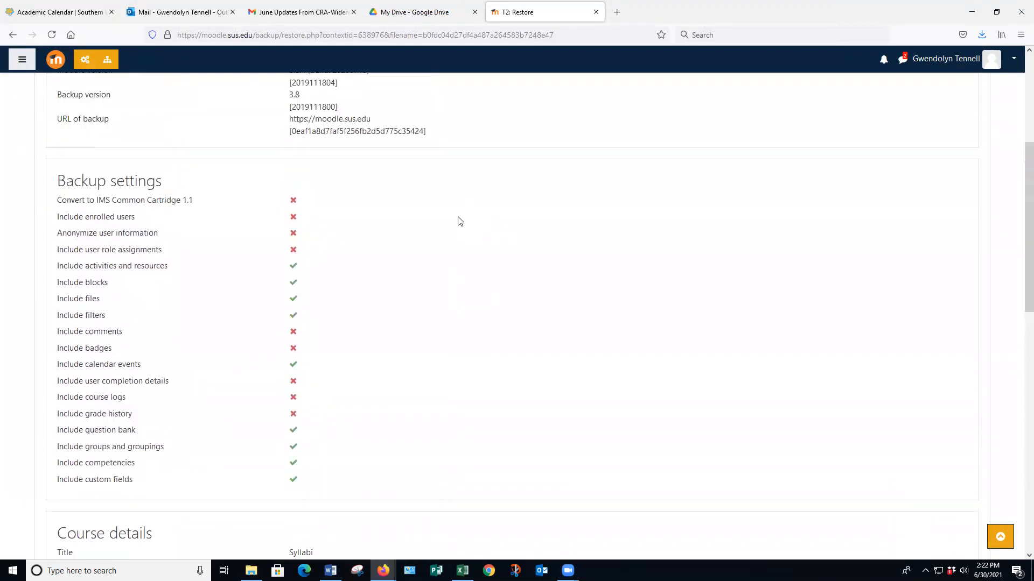
{"action": "scroll", "coordinate": [460, 221], "scroll_direction": "up", "scroll_amount": 5}
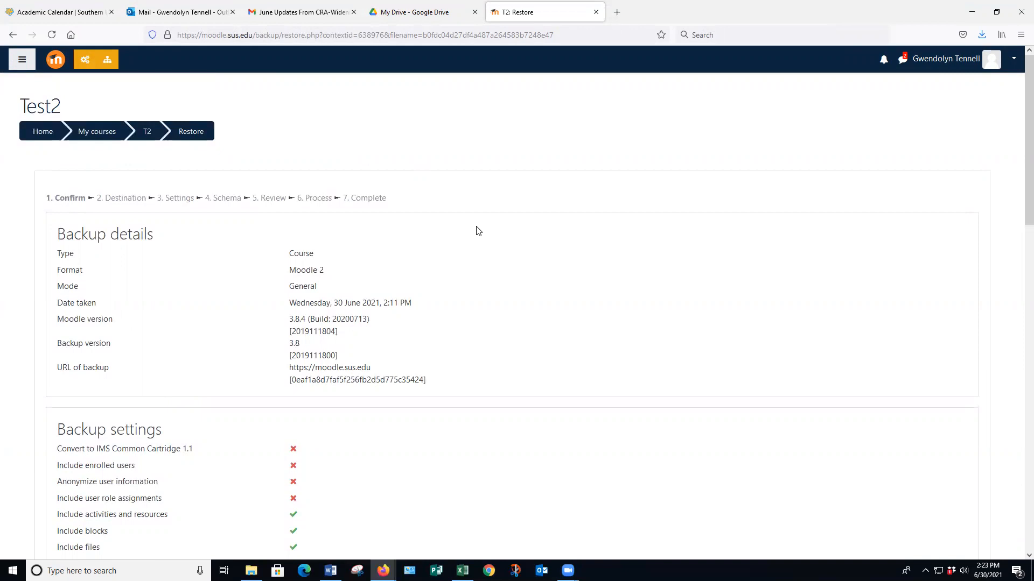
{"action": "scroll", "coordinate": [478, 230], "scroll_direction": "down", "scroll_amount": 6}
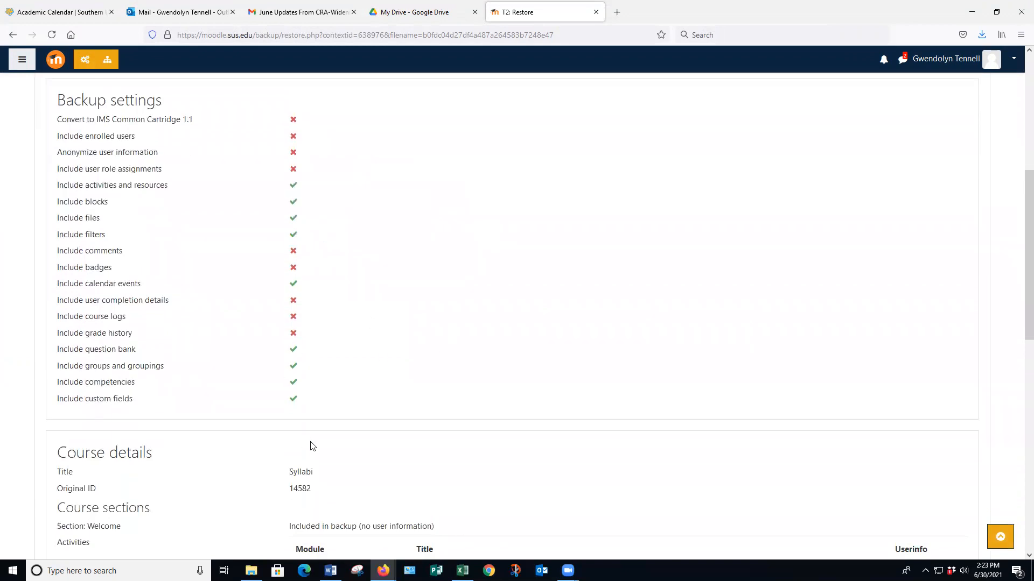
{"action": "scroll", "coordinate": [310, 446], "scroll_direction": "down", "scroll_amount": 4}
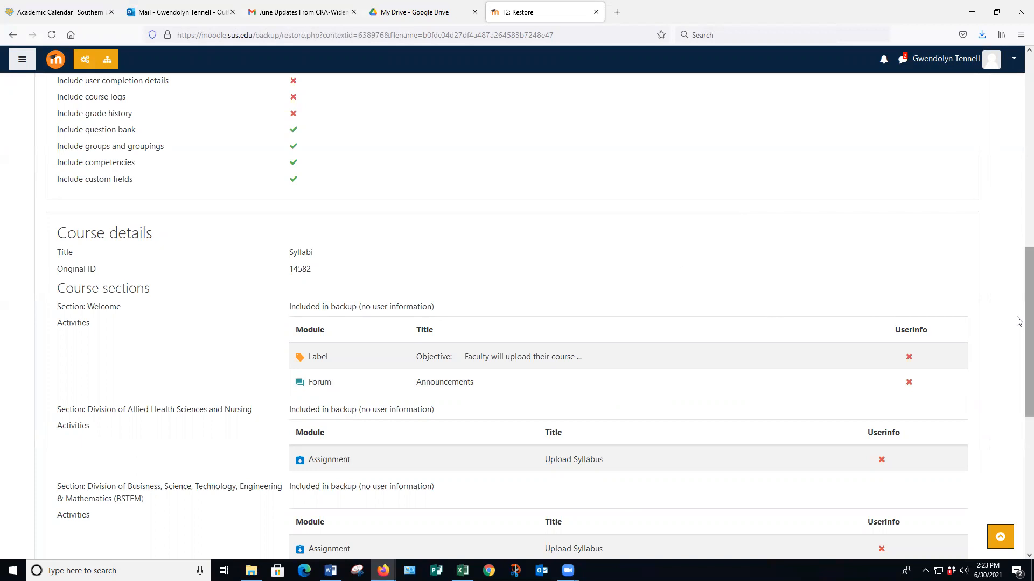
{"action": "left_click_drag", "start_coordinate": [1019, 322], "coordinate": [1019, 454]}
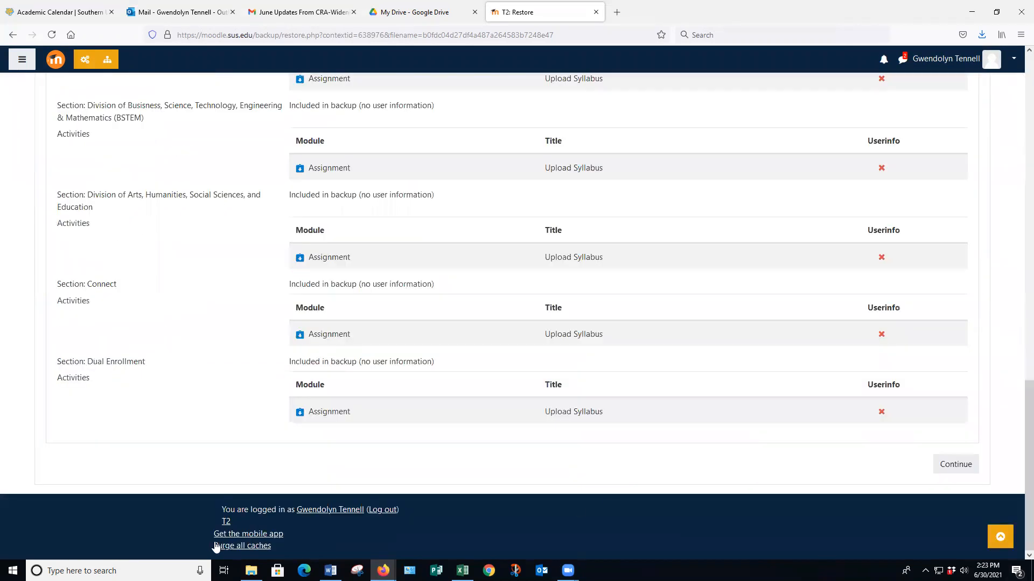
{"action": "left_click", "coordinate": [964, 467]}
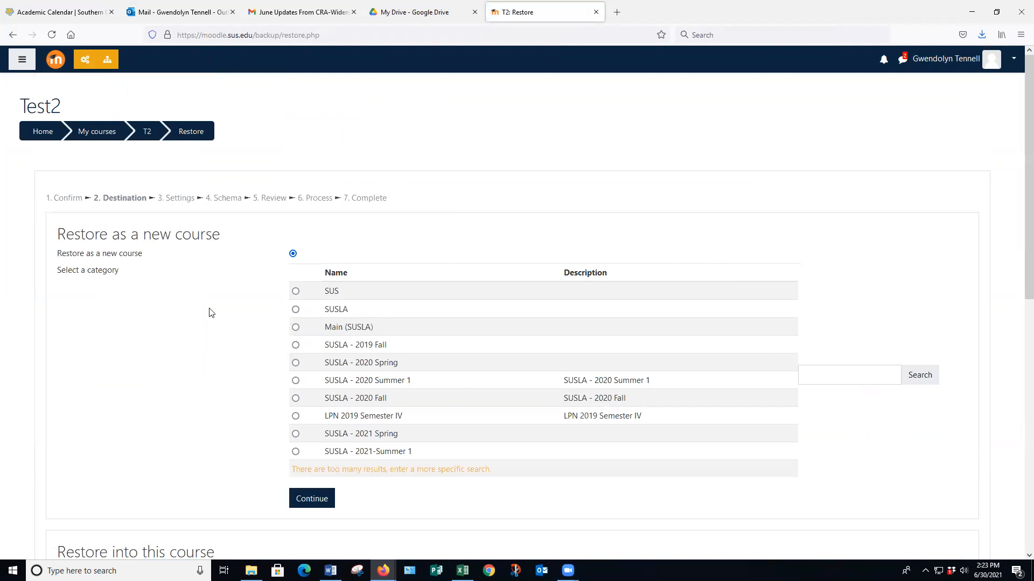
Review the restore destinations and continue with merging the backup course into this course.
{"action": "scroll", "coordinate": [135, 280], "scroll_direction": "down", "scroll_amount": 3}
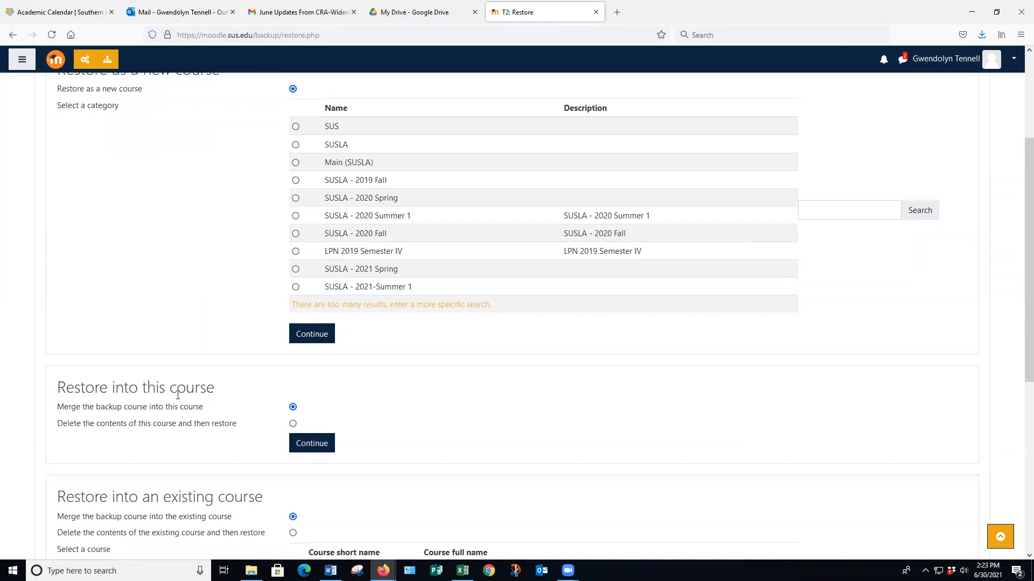
{"action": "scroll", "coordinate": [179, 395], "scroll_direction": "up", "scroll_amount": 1}
{"action": "scroll", "coordinate": [179, 396], "scroll_direction": "down", "scroll_amount": 4}
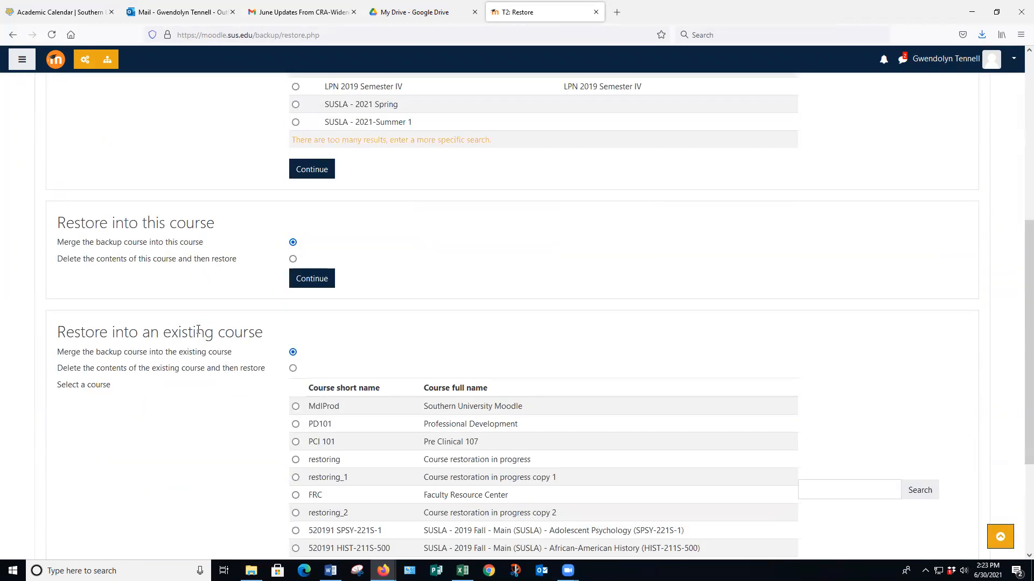
{"action": "scroll", "coordinate": [220, 244], "scroll_direction": "up", "scroll_amount": 6}
{"action": "scroll", "coordinate": [195, 344], "scroll_direction": "down", "scroll_amount": 1}
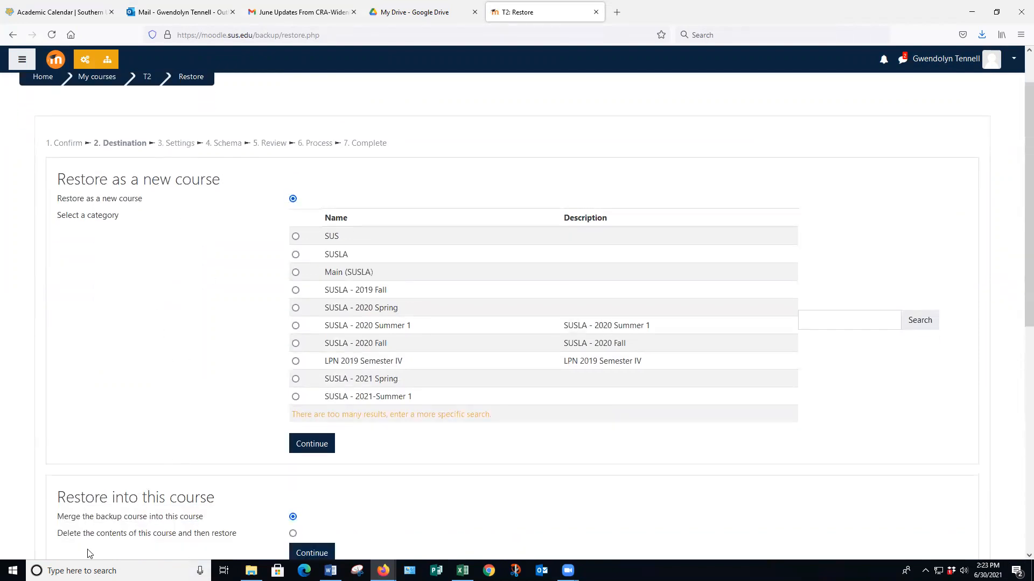
{"action": "scroll", "coordinate": [490, 521], "scroll_direction": "down", "scroll_amount": 3}
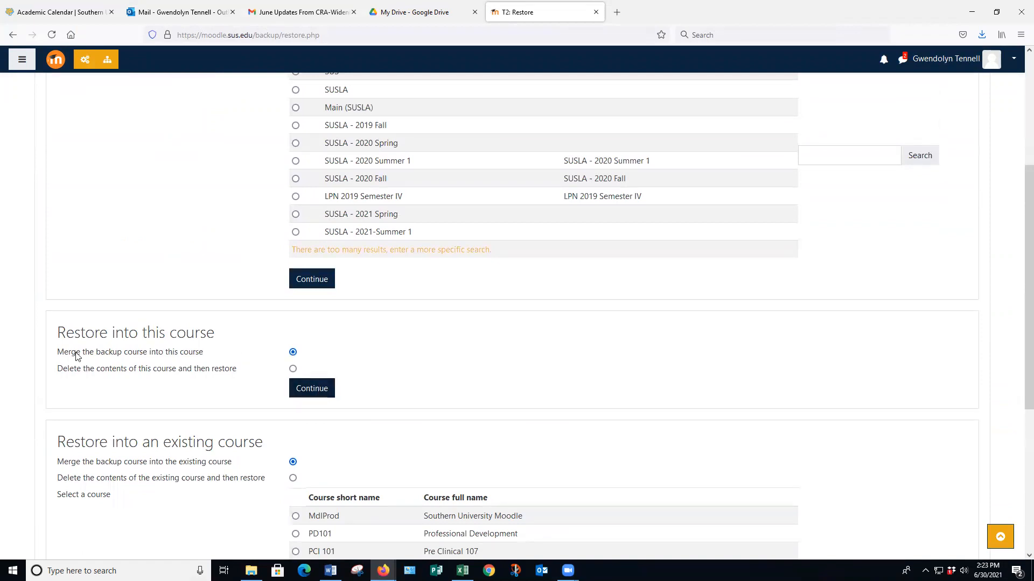
{"action": "left_click", "coordinate": [313, 391]}
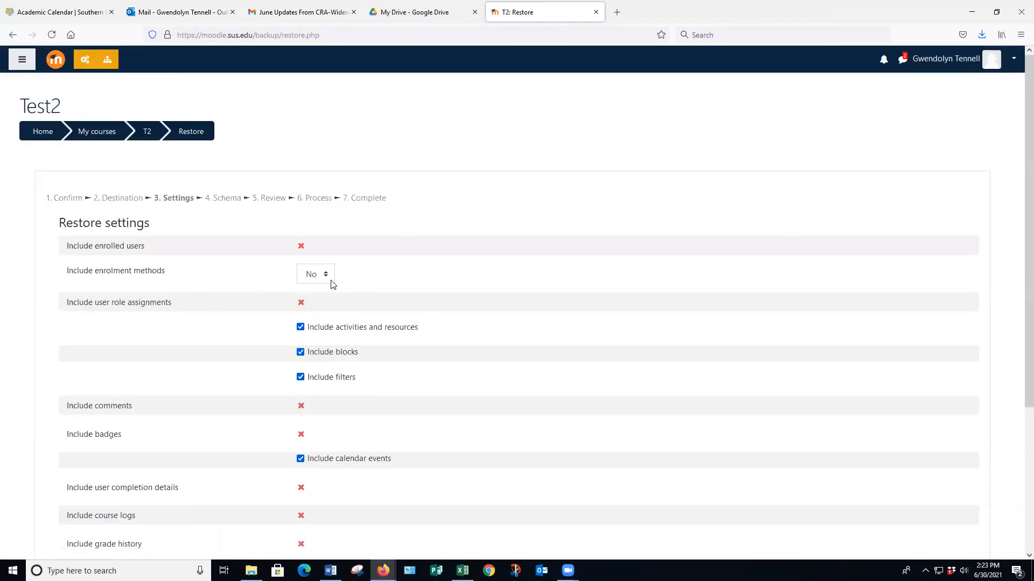
Set Include enrolment methods to Yes, keep the other restore settings, and proceed to the Schema stage.
{"action": "left_click", "coordinate": [327, 276]}
{"action": "left_click", "coordinate": [315, 306]}
{"action": "scroll", "coordinate": [220, 96], "scroll_direction": "down", "scroll_amount": 3}
{"action": "scroll", "coordinate": [383, 274], "scroll_direction": "up", "scroll_amount": 3}
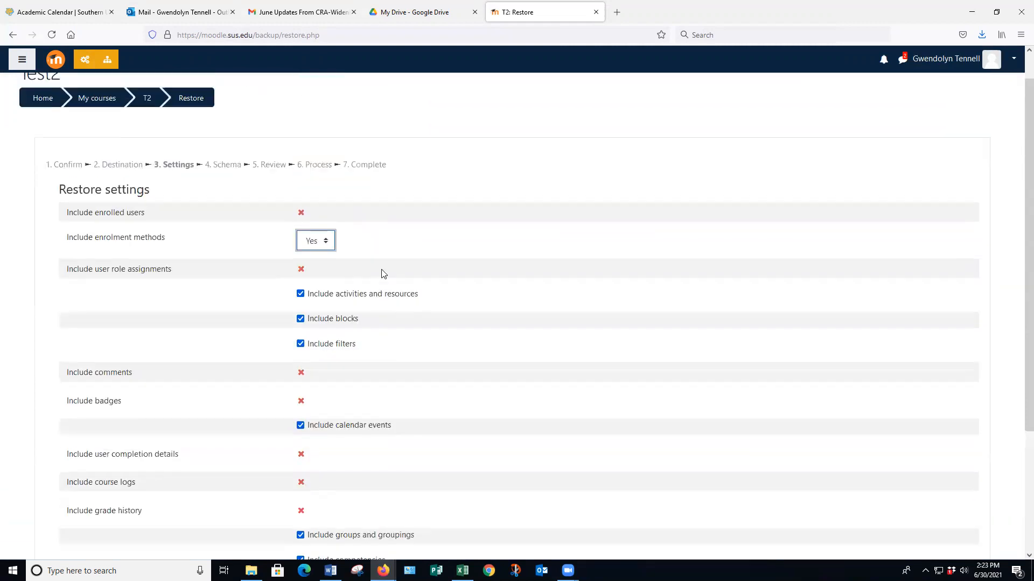
{"action": "scroll", "coordinate": [422, 218], "scroll_direction": "down", "scroll_amount": 3}
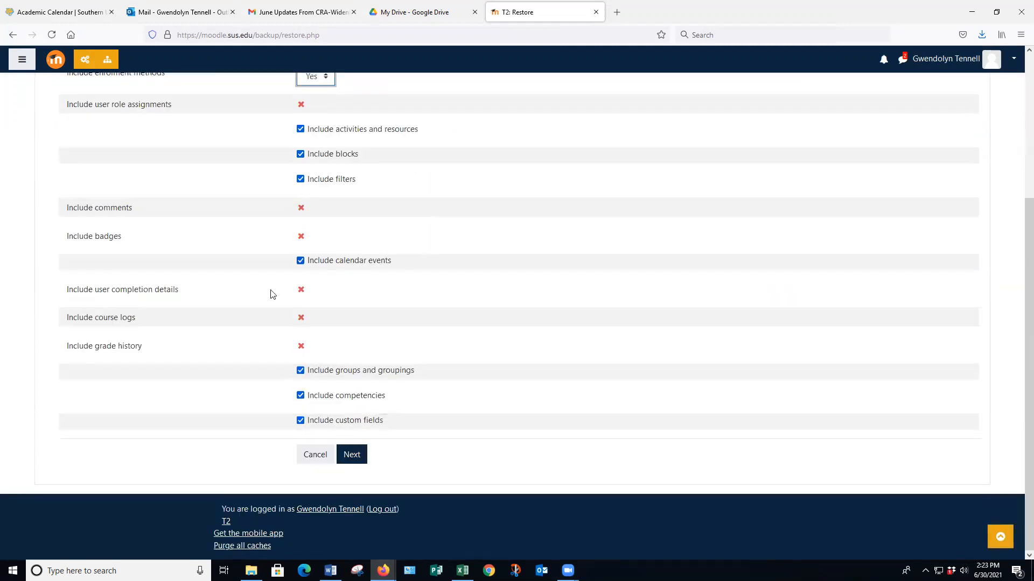
{"action": "left_click", "coordinate": [356, 456]}
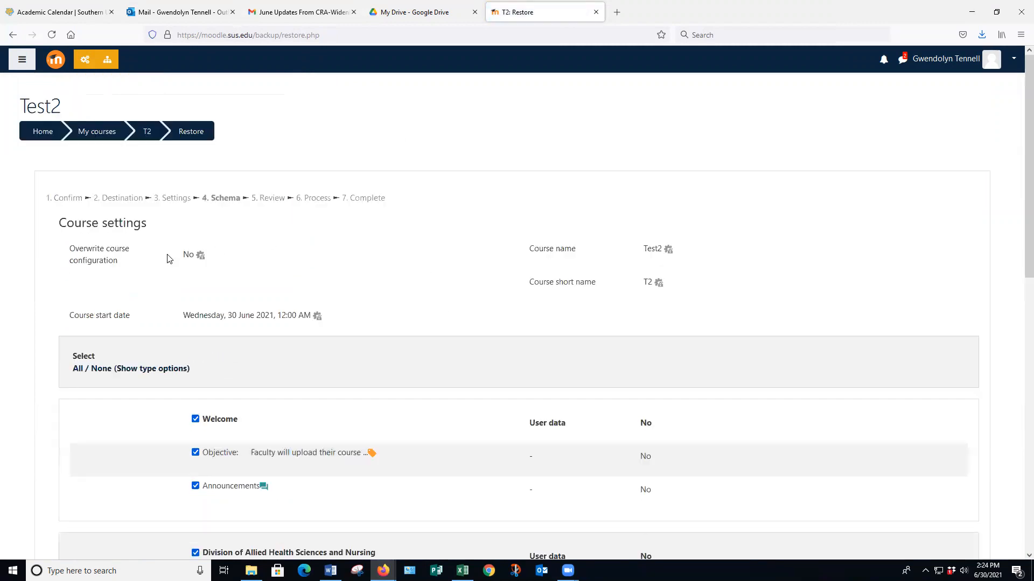
Keep every section and activity selected in the schema, review the restore settings, and perform the restore into Test2.
{"action": "scroll", "coordinate": [560, 277], "scroll_direction": "down", "scroll_amount": 10}
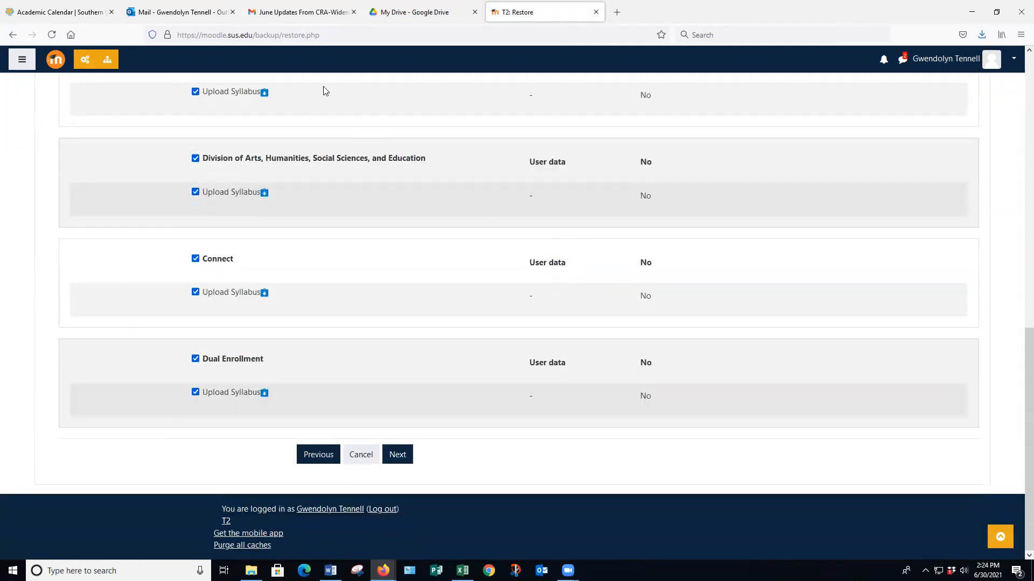
{"action": "left_click", "coordinate": [398, 456]}
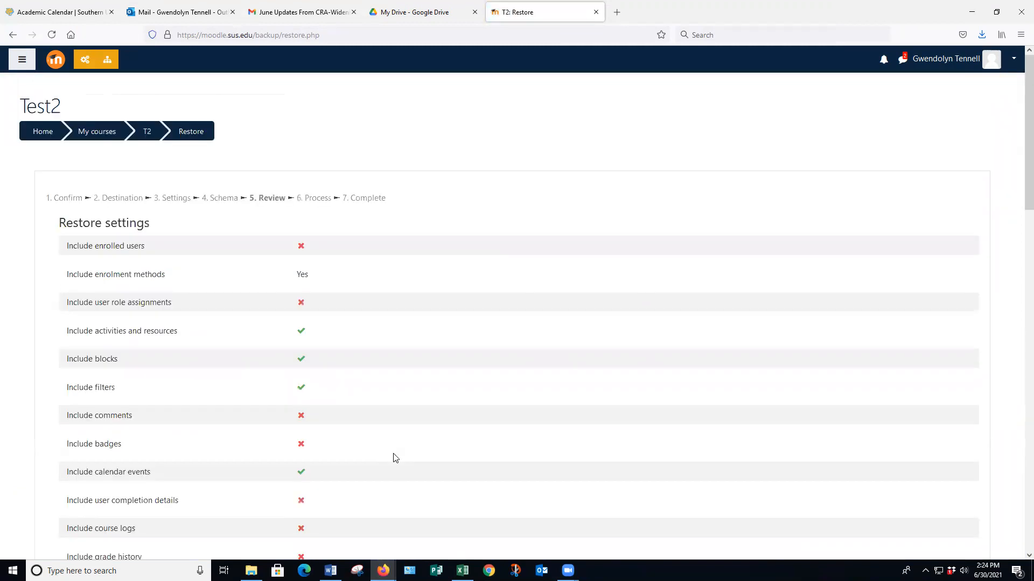
{"action": "scroll", "coordinate": [425, 393], "scroll_direction": "down", "scroll_amount": 4}
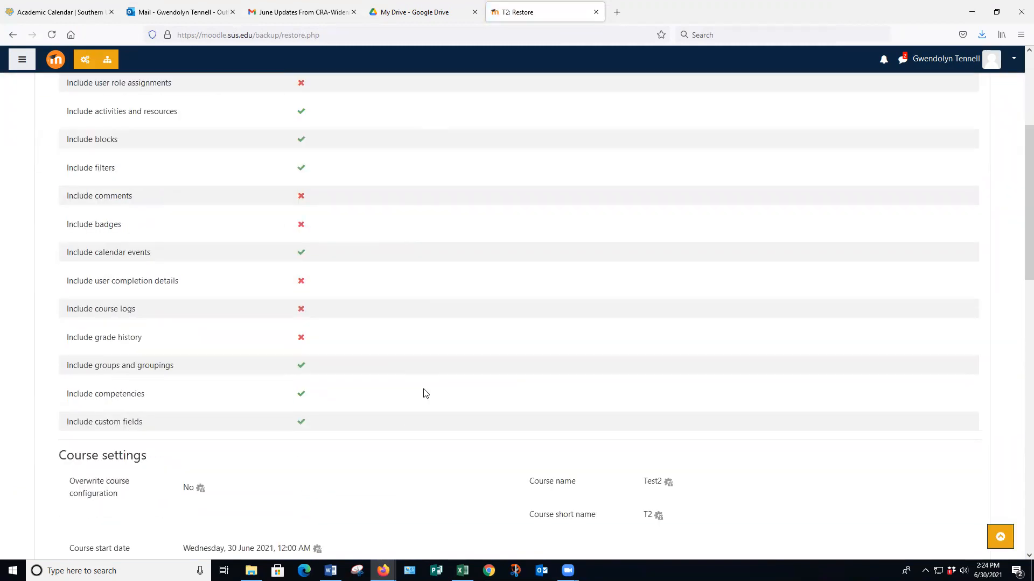
{"action": "scroll", "coordinate": [425, 393], "scroll_direction": "down", "scroll_amount": 3}
{"action": "scroll", "coordinate": [425, 393], "scroll_direction": "down", "scroll_amount": 10}
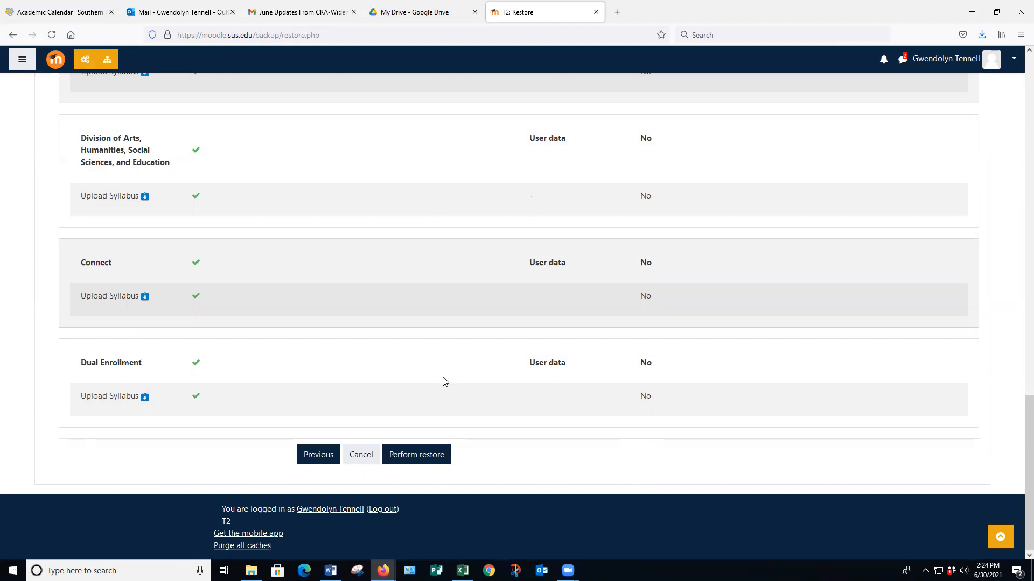
{"action": "scroll", "coordinate": [443, 381], "scroll_direction": "up", "scroll_amount": 15}
{"action": "scroll", "coordinate": [445, 381], "scroll_direction": "up", "scroll_amount": 3}
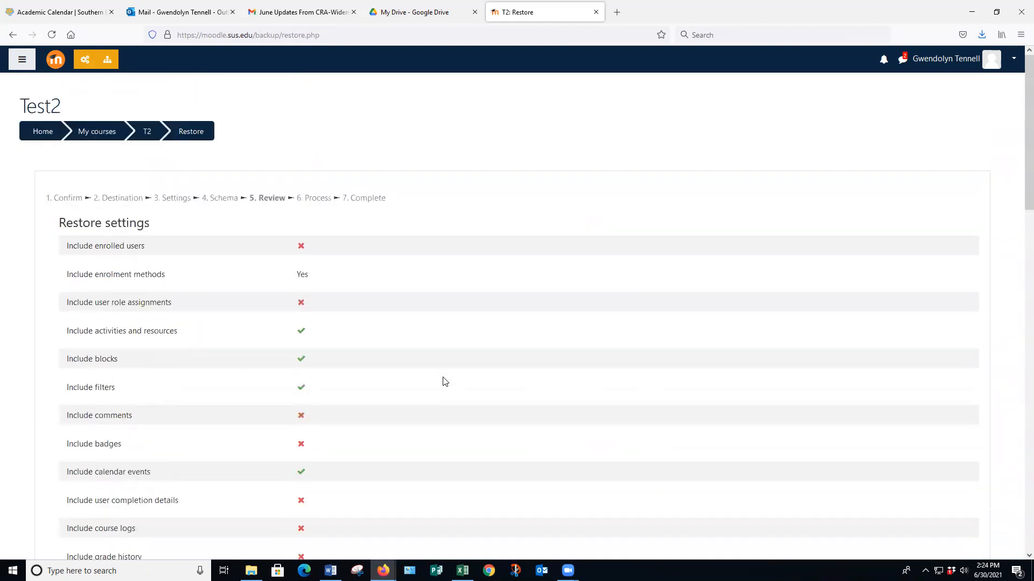
{"action": "scroll", "coordinate": [445, 382], "scroll_direction": "down", "scroll_amount": 15}
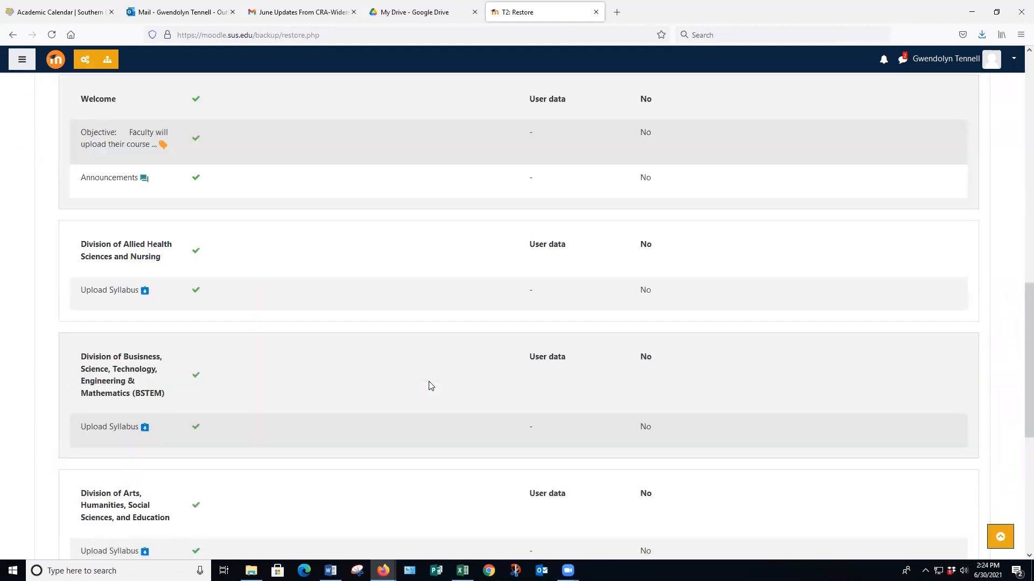
{"action": "scroll", "coordinate": [430, 386], "scroll_direction": "down", "scroll_amount": 3}
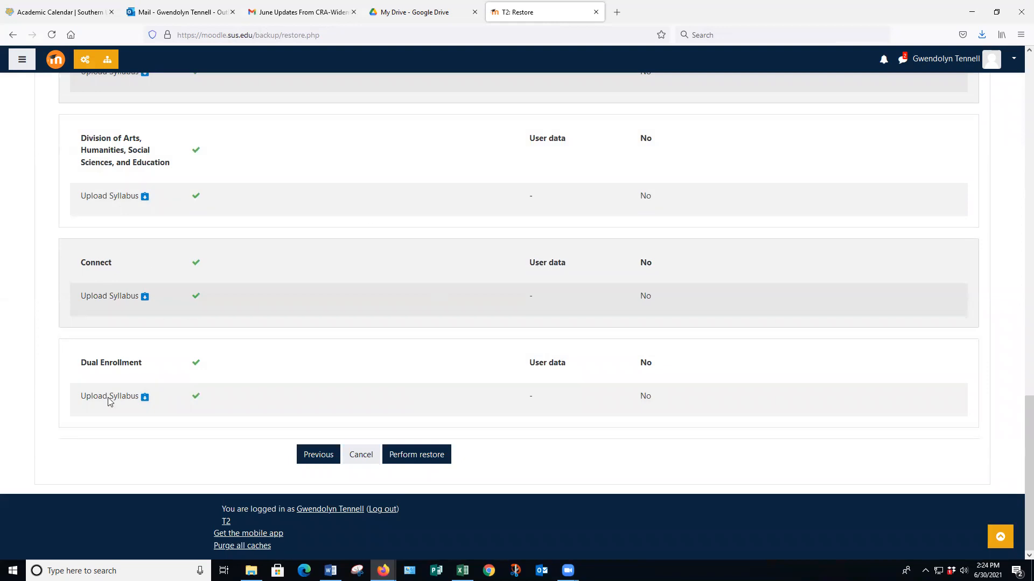
{"action": "left_click", "coordinate": [434, 455]}
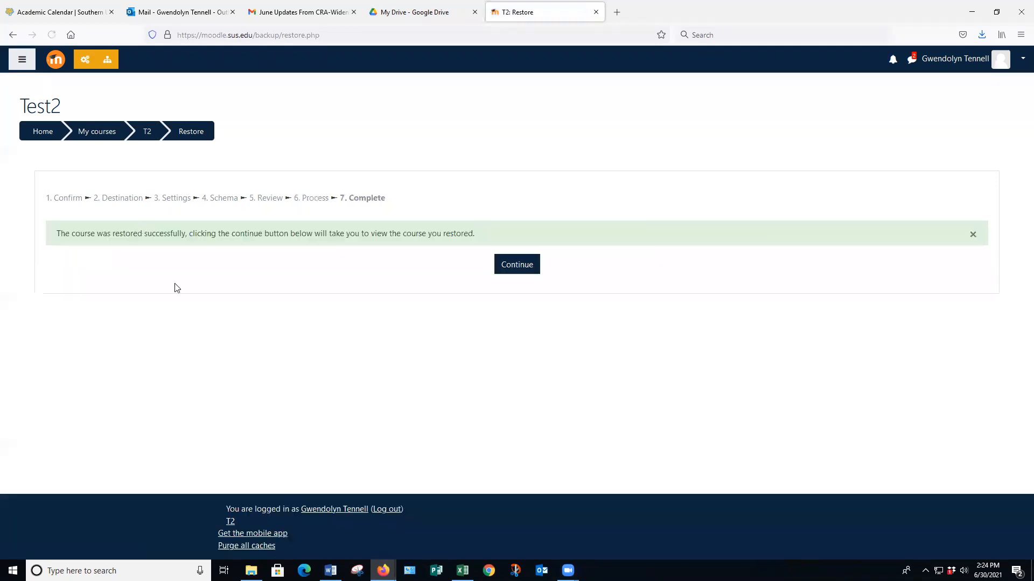
Open the restored Test2 course and check its sections from Welcome through Dual Enrollment.
{"action": "left_click", "coordinate": [520, 266]}
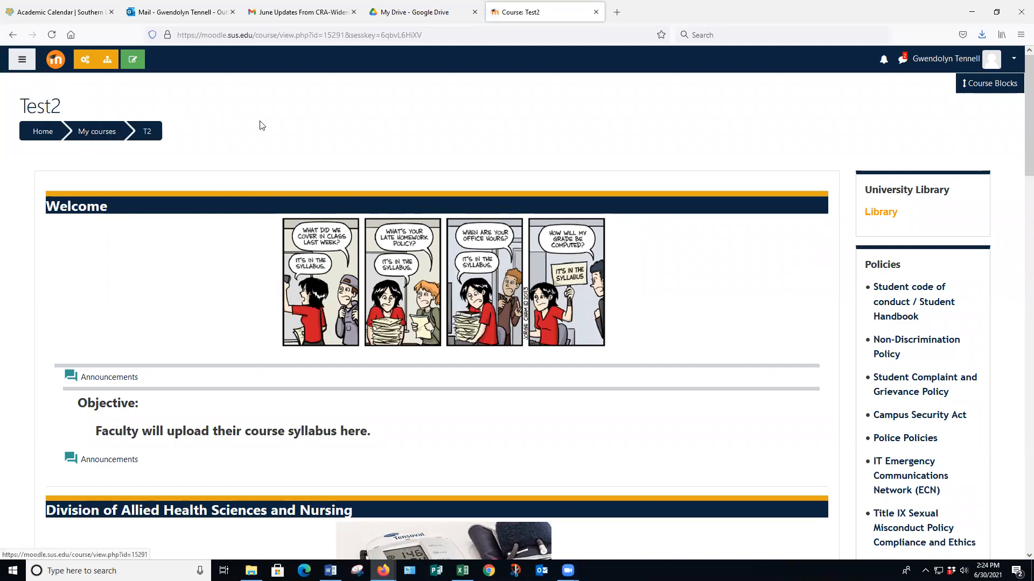
{"action": "scroll", "coordinate": [462, 480], "scroll_direction": "down", "scroll_amount": 20}
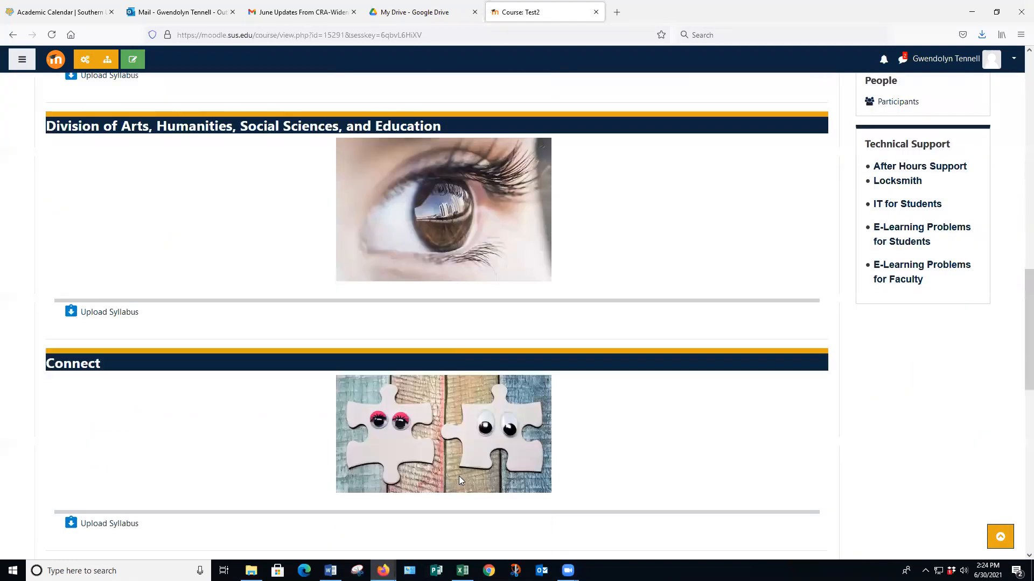
{"action": "scroll", "coordinate": [711, 464], "scroll_direction": "down", "scroll_amount": 5}
{"action": "scroll", "coordinate": [711, 465], "scroll_direction": "up", "scroll_amount": 15}
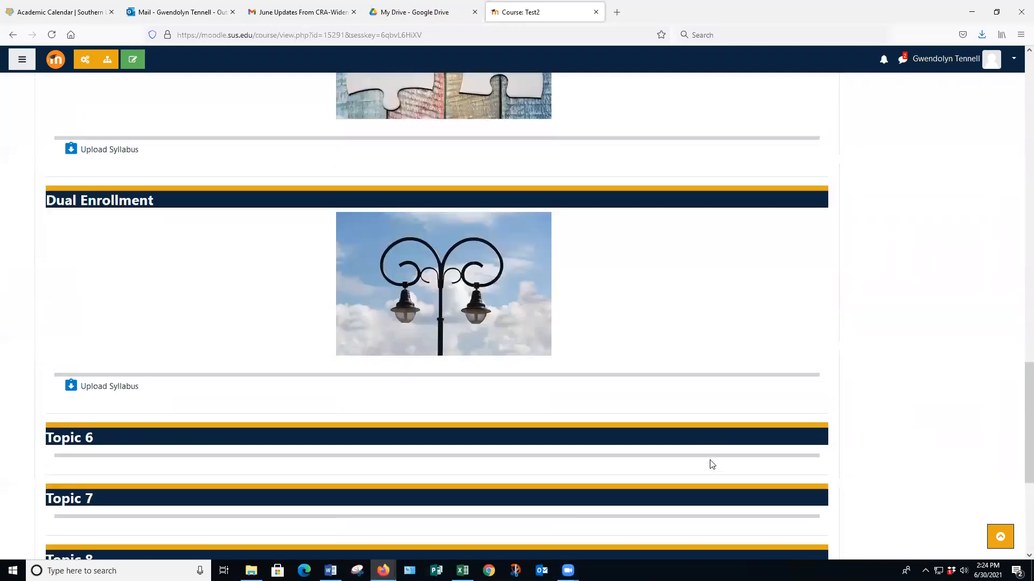
{"action": "scroll", "coordinate": [711, 464], "scroll_direction": "up", "scroll_amount": 7}
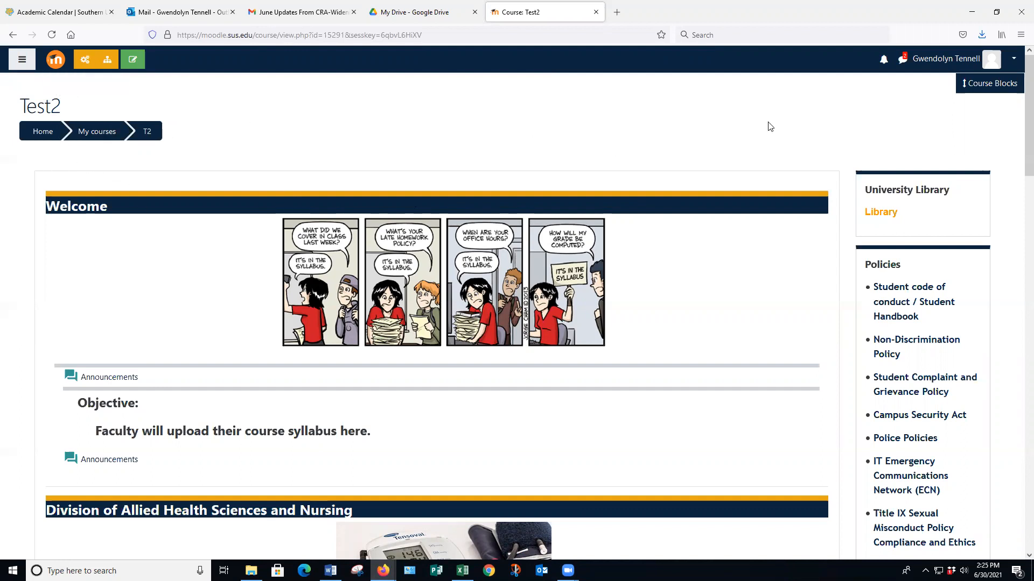
Look through the course list on the dashboard and view the BackupRestore_Test course before returning to the list.
{"action": "left_click", "coordinate": [943, 66]}
{"action": "left_click", "coordinate": [944, 87]}
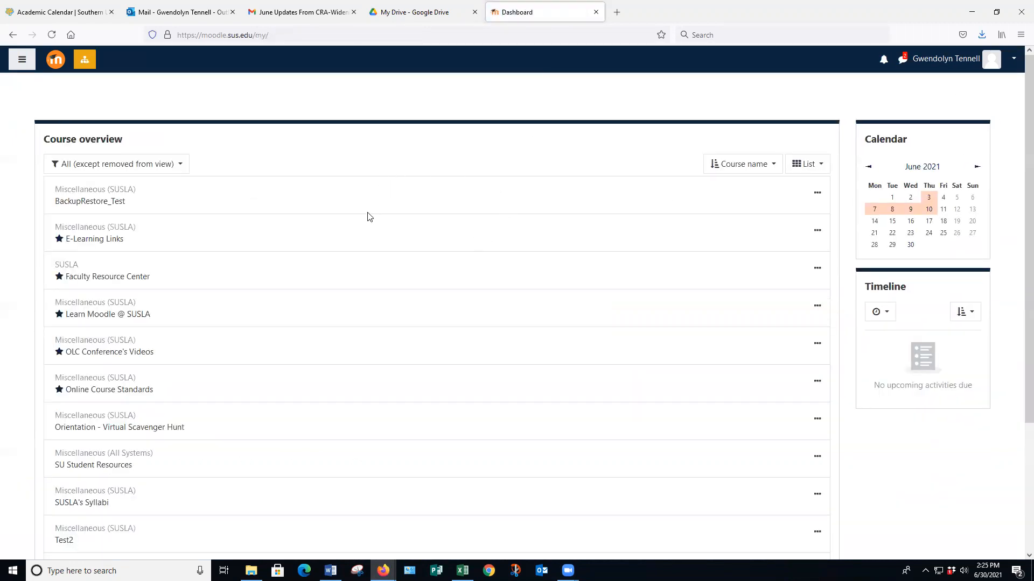
{"action": "scroll", "coordinate": [259, 292], "scroll_direction": "down", "scroll_amount": 3}
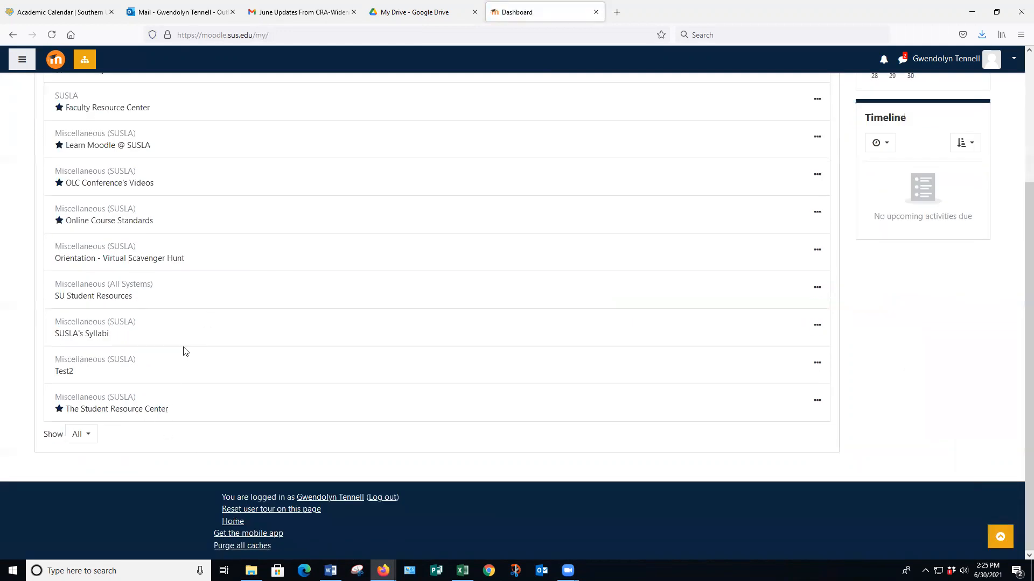
{"action": "scroll", "coordinate": [183, 351], "scroll_direction": "up", "scroll_amount": 2}
{"action": "scroll", "coordinate": [184, 351], "scroll_direction": "up", "scroll_amount": 2}
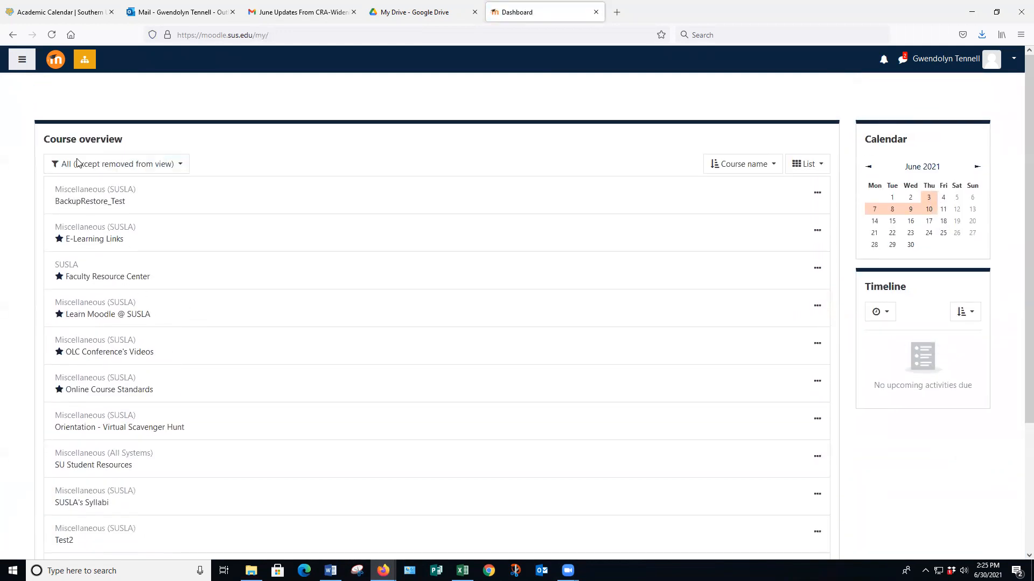
{"action": "left_click", "coordinate": [87, 202]}
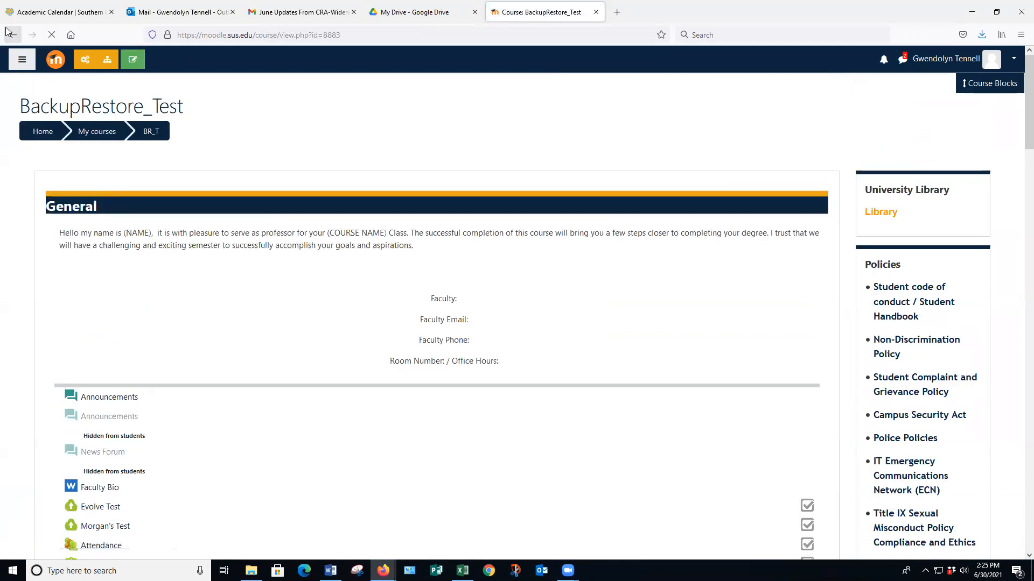
{"action": "key", "text": "alt+Left"}
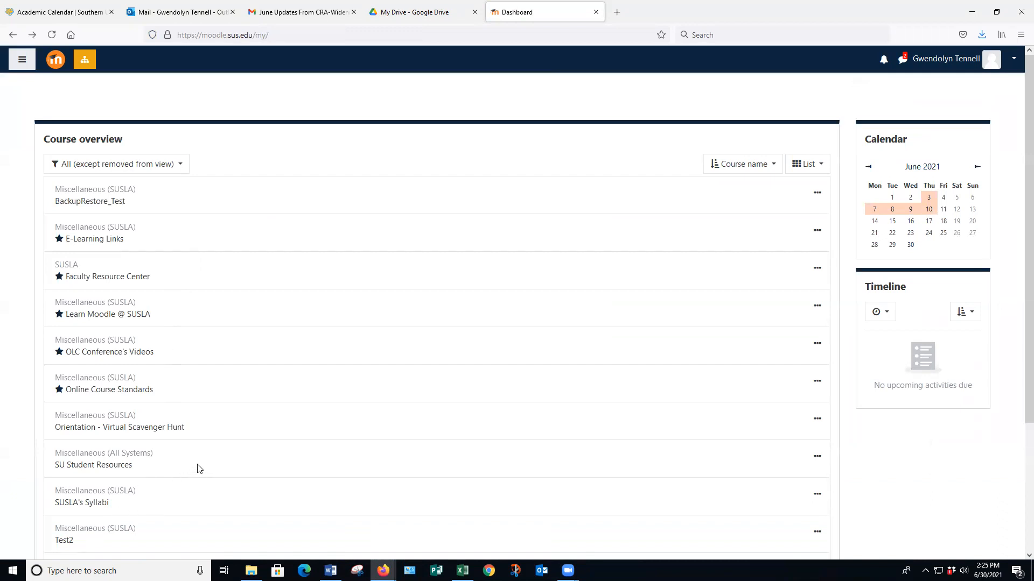
Reopen the Test2 course and view its course management options.
{"action": "scroll", "coordinate": [196, 468], "scroll_direction": "down", "scroll_amount": 3}
{"action": "left_click", "coordinate": [69, 376]}
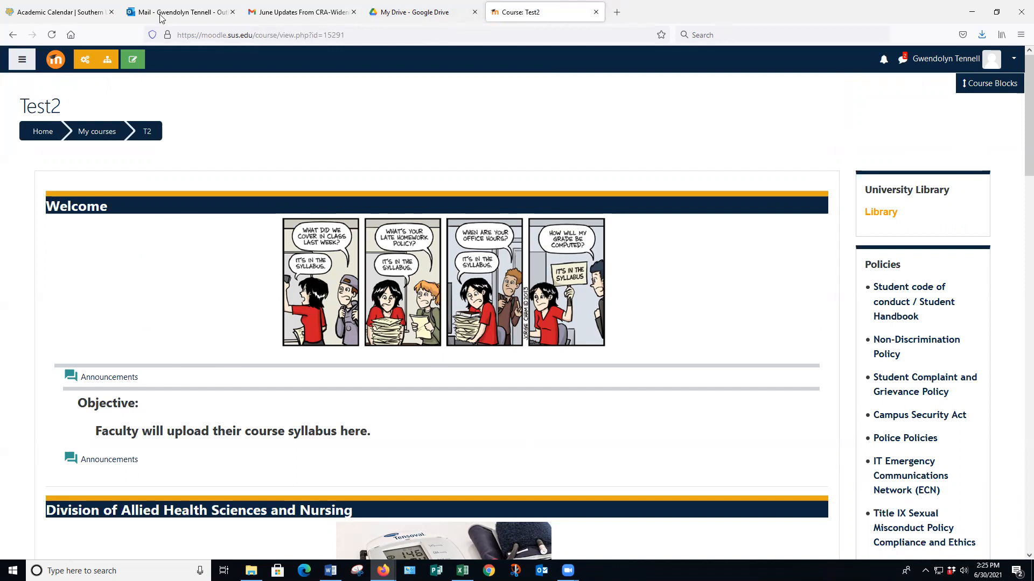
{"action": "left_click", "coordinate": [83, 65]}
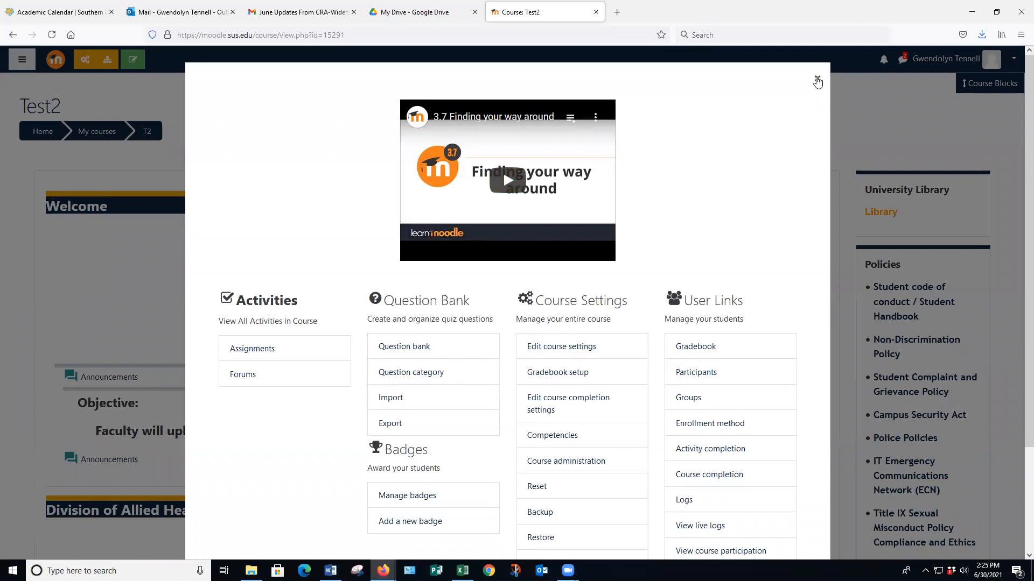
{"action": "left_click", "coordinate": [817, 79]}
Go to course management in site administration and start a new course in the Miscellaneous (SUSLA) category.
{"action": "left_click", "coordinate": [108, 59]}
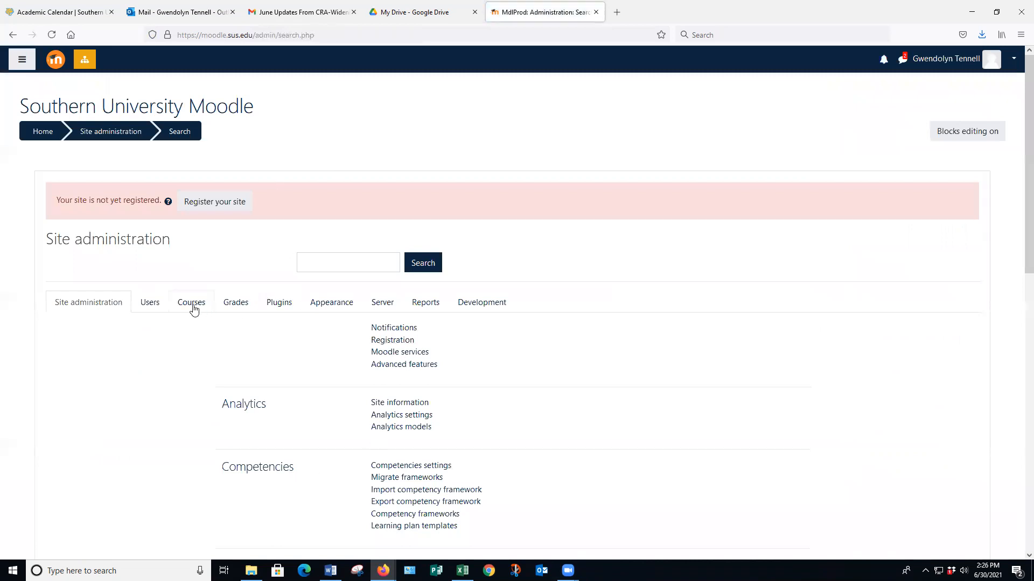
{"action": "left_click", "coordinate": [194, 310]}
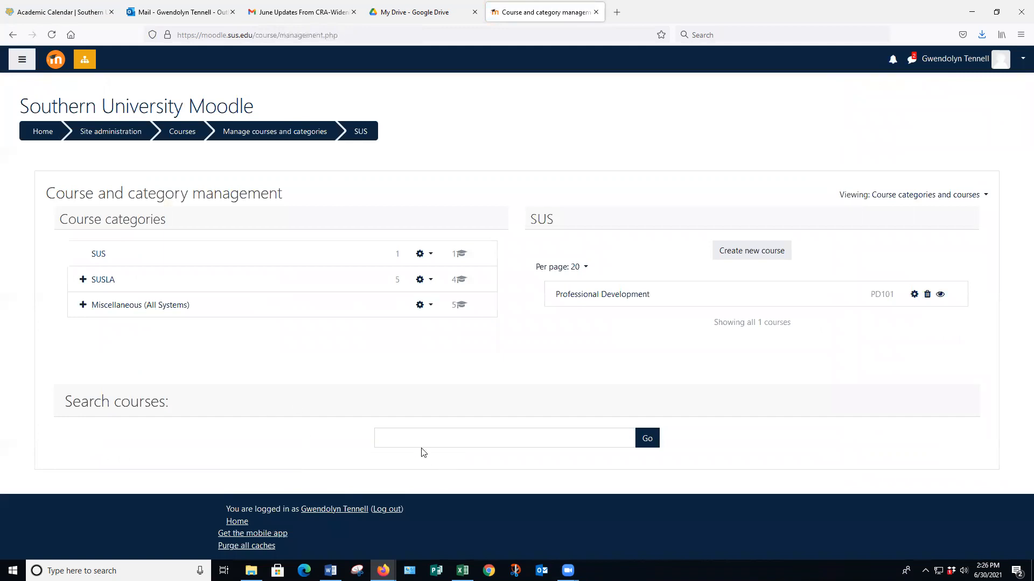
{"action": "left_click", "coordinate": [104, 281]}
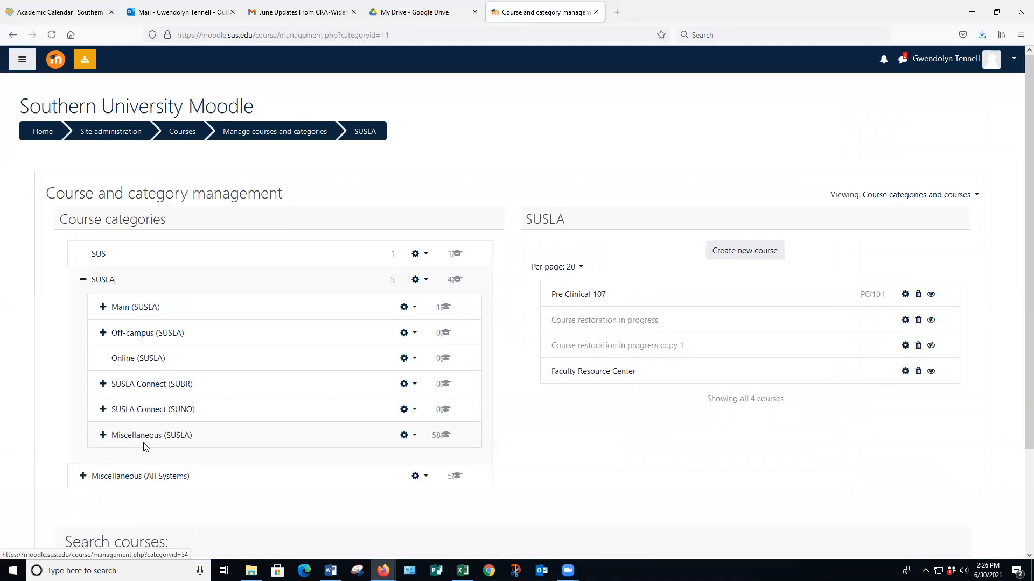
{"action": "left_click", "coordinate": [145, 439]}
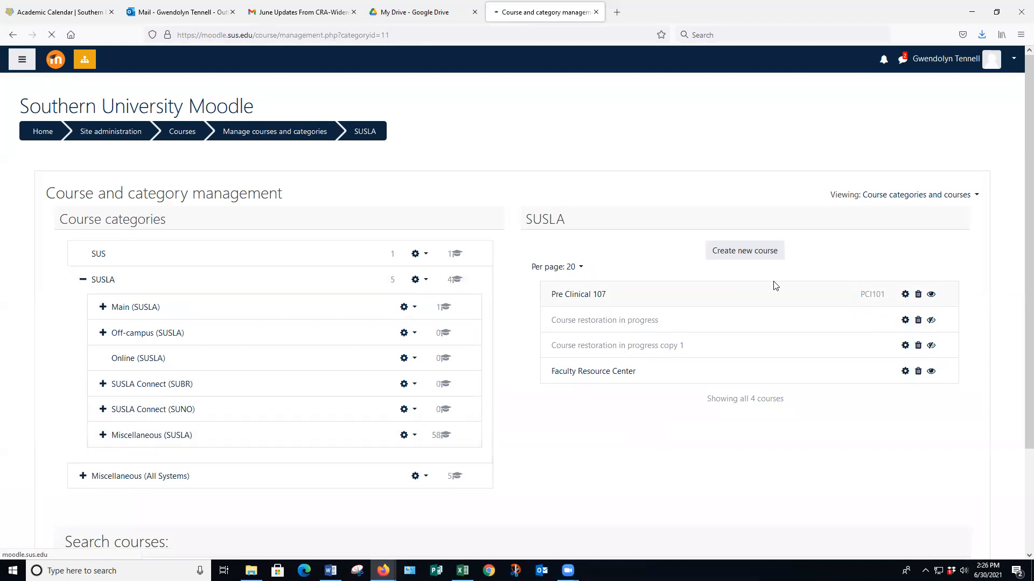
{"action": "left_click", "coordinate": [747, 254]}
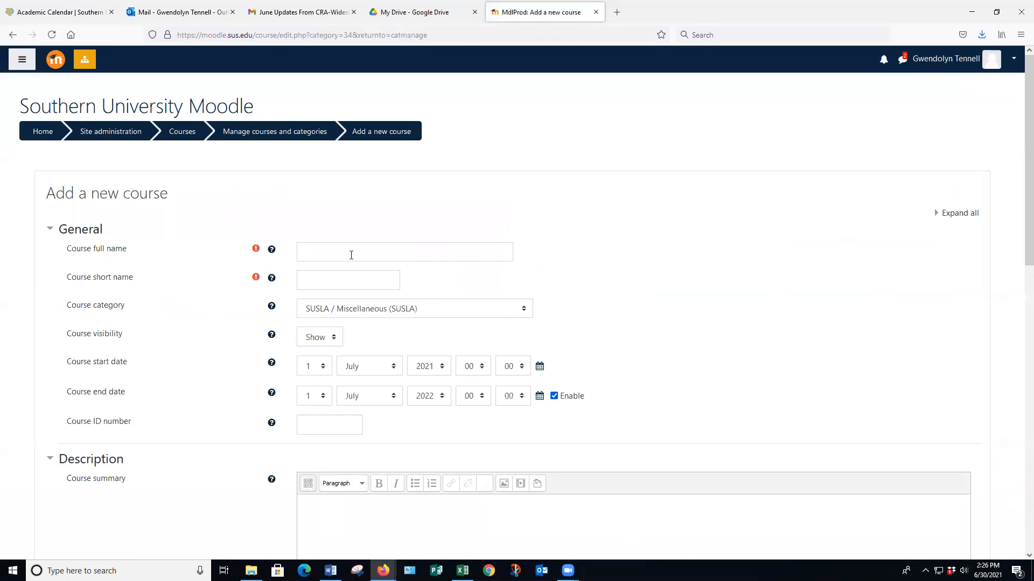
Enter Test3 as the new course's full name and T3 as its short name.
{"action": "left_click", "coordinate": [330, 250]}
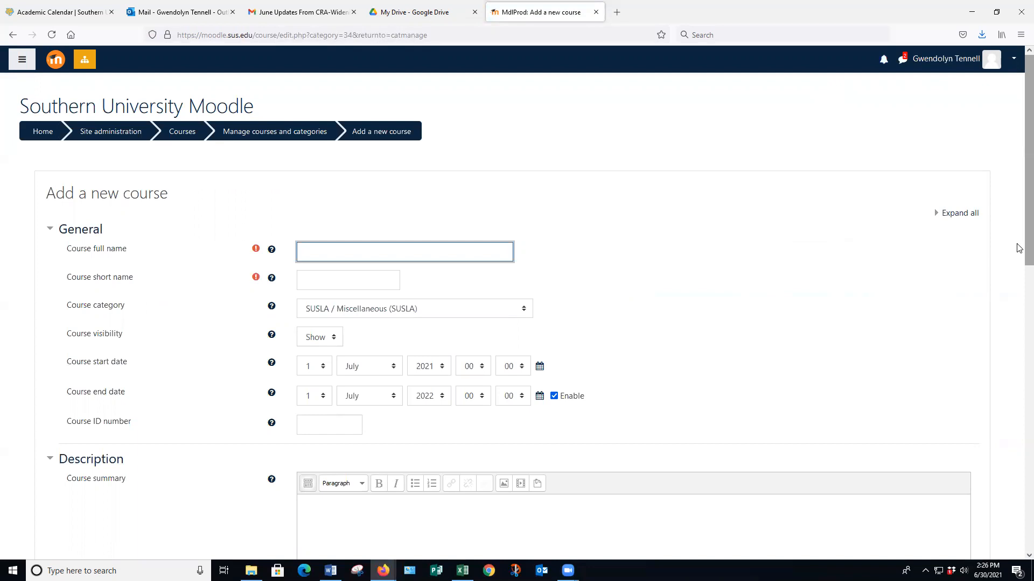
{"action": "type", "text": "Test3"}
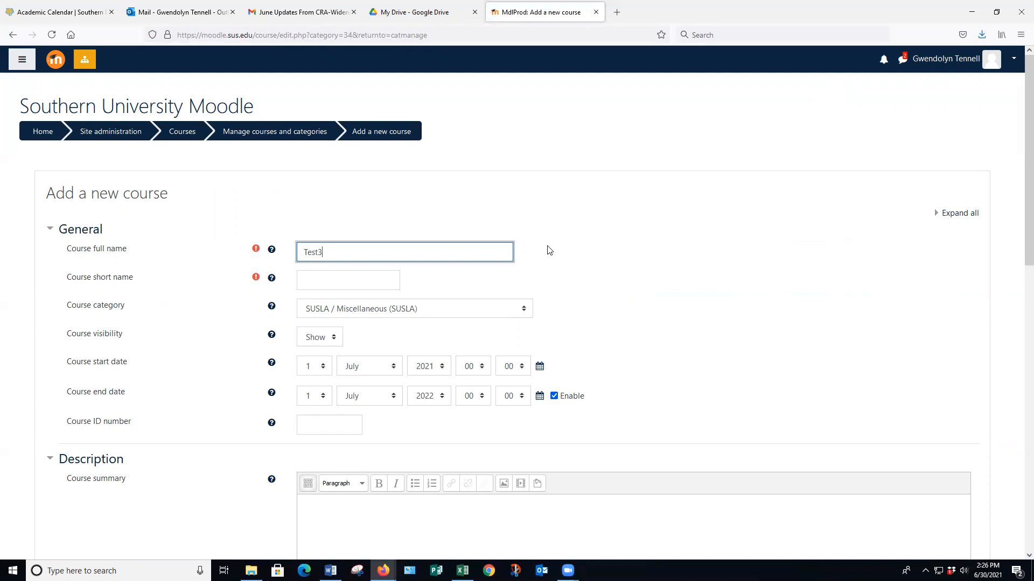
{"action": "left_click", "coordinate": [306, 281]}
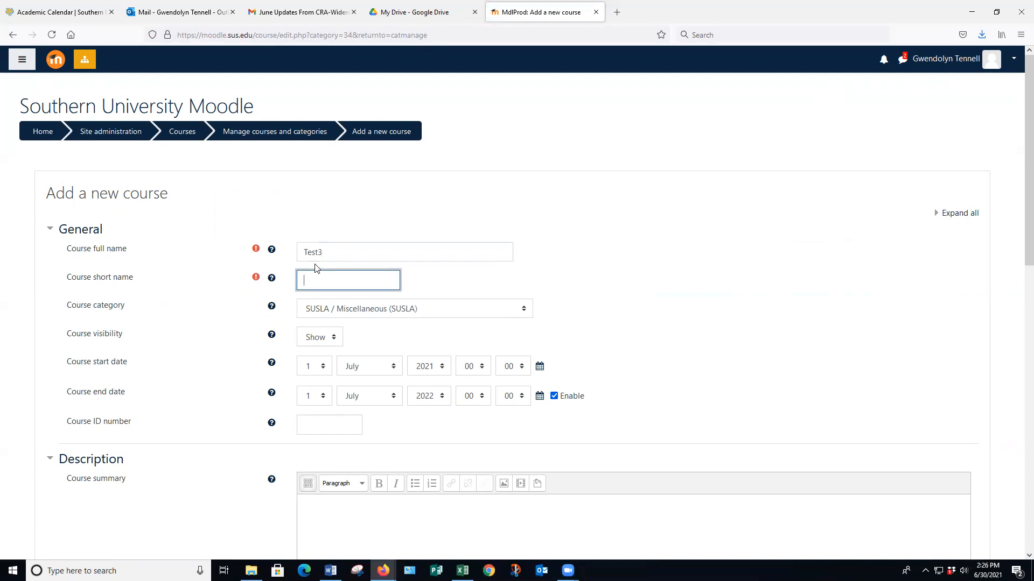
{"action": "type", "text": "T3"}
Set the course start date to 30 June 2021, disable the end date, and save the course, returning to course management.
{"action": "left_click", "coordinate": [322, 369]}
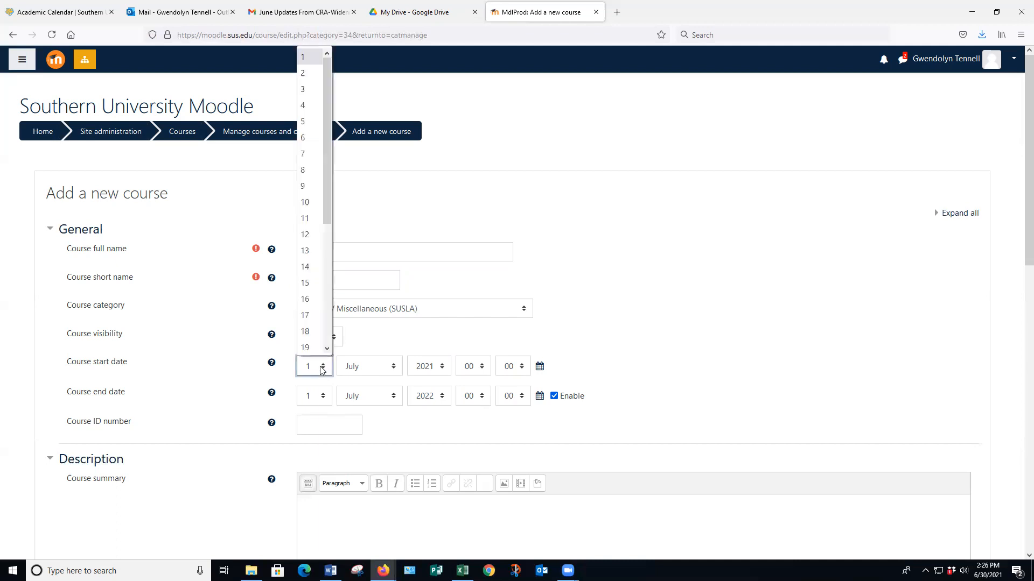
{"action": "left_click_drag", "start_coordinate": [324, 207], "coordinate": [324, 325]}
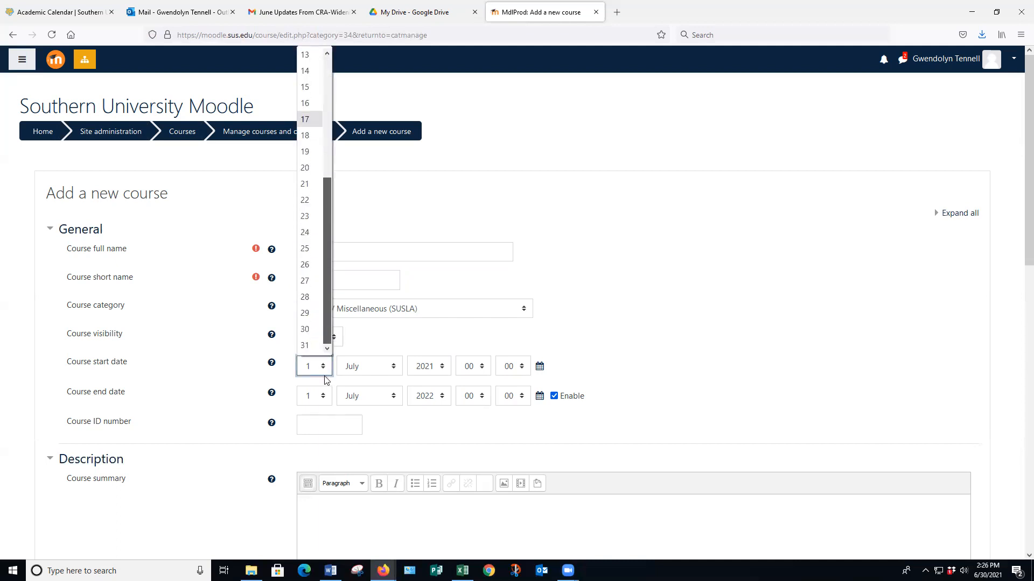
{"action": "left_click", "coordinate": [304, 328]}
{"action": "left_click", "coordinate": [392, 368]}
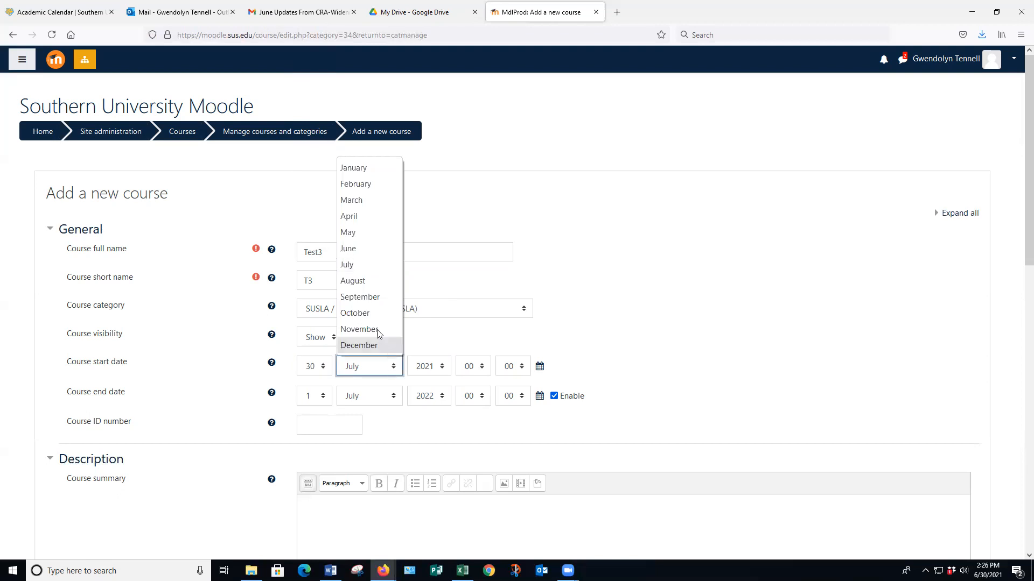
{"action": "left_click", "coordinate": [355, 249]}
{"action": "left_click", "coordinate": [554, 399]}
{"action": "scroll", "coordinate": [439, 386], "scroll_direction": "down", "scroll_amount": 10}
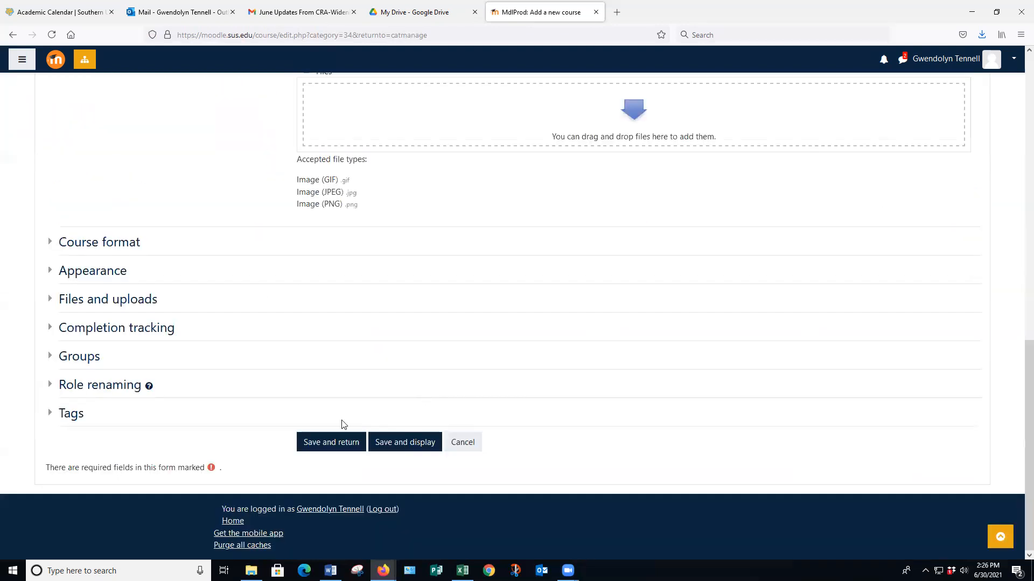
{"action": "left_click", "coordinate": [324, 441]}
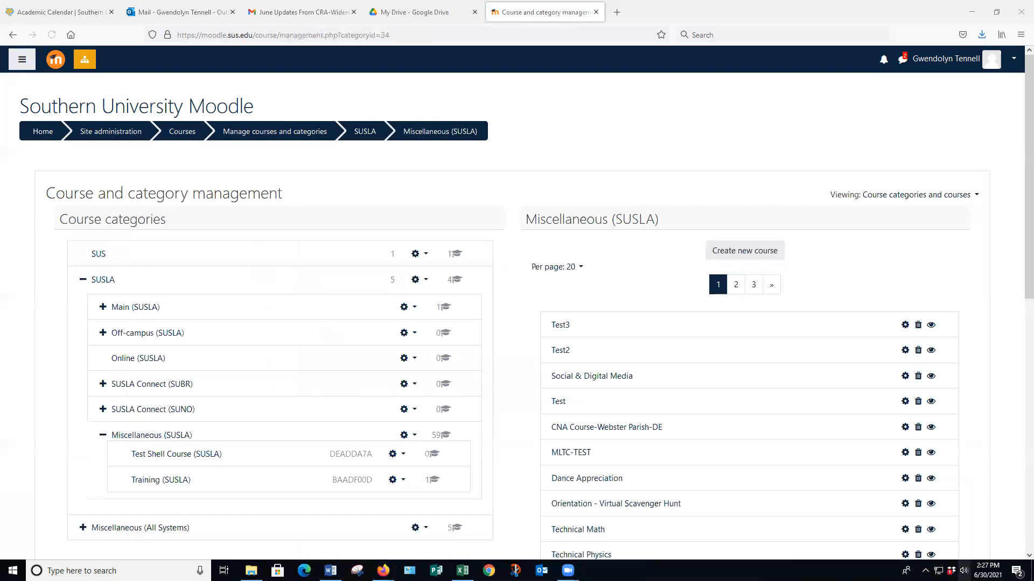
Set the computer's speaker volume to 77.
{"action": "left_click", "coordinate": [963, 571]}
{"action": "left_click", "coordinate": [969, 545]}
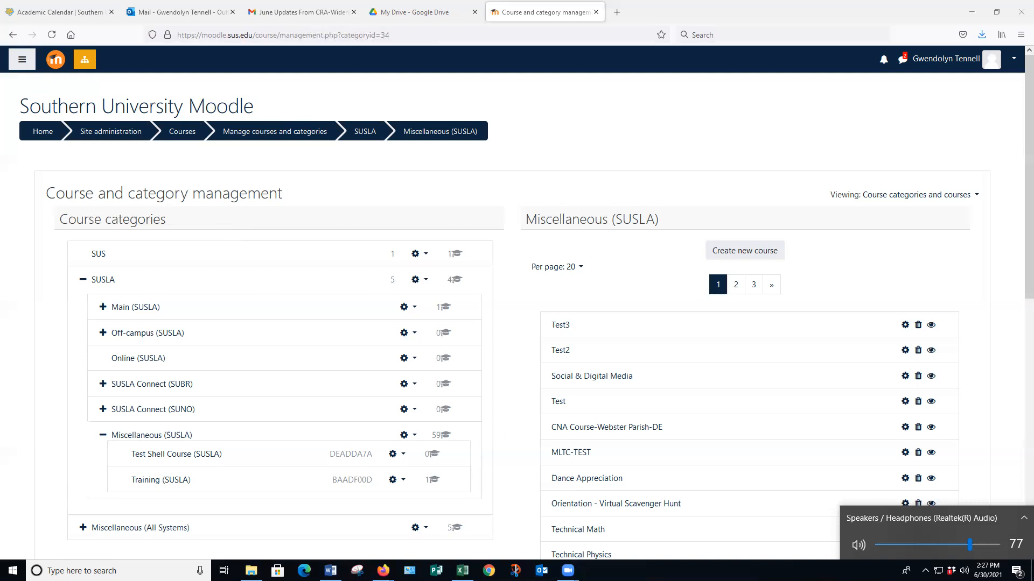
{"action": "left_click", "coordinate": [568, 571]}
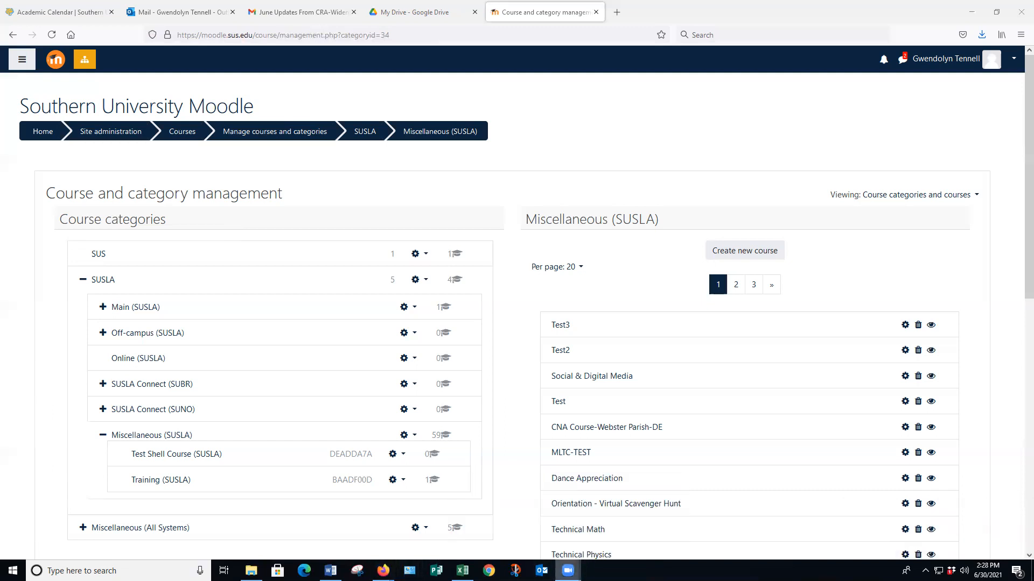
{"action": "mouse_move", "coordinate": [568, 571]}
{"action": "scroll", "coordinate": [611, 426], "scroll_direction": "down", "scroll_amount": 5}
{"action": "scroll", "coordinate": [613, 427], "scroll_direction": "up", "scroll_amount": 5}
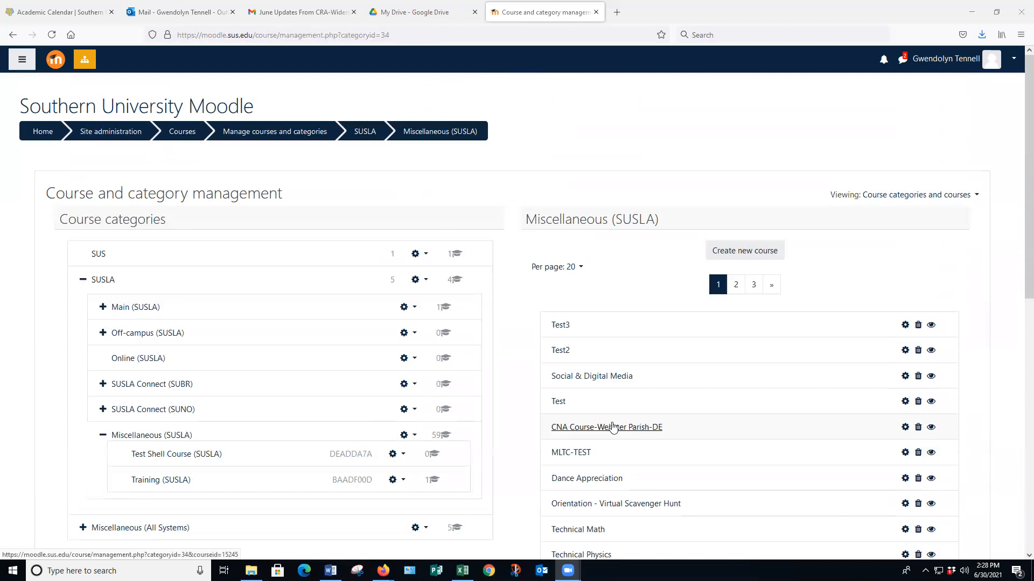
Select Test3 in the Miscellaneous (SUSLA) course list and view its course page.
{"action": "left_click", "coordinate": [560, 326]}
{"action": "scroll", "coordinate": [510, 413], "scroll_direction": "down", "scroll_amount": 5}
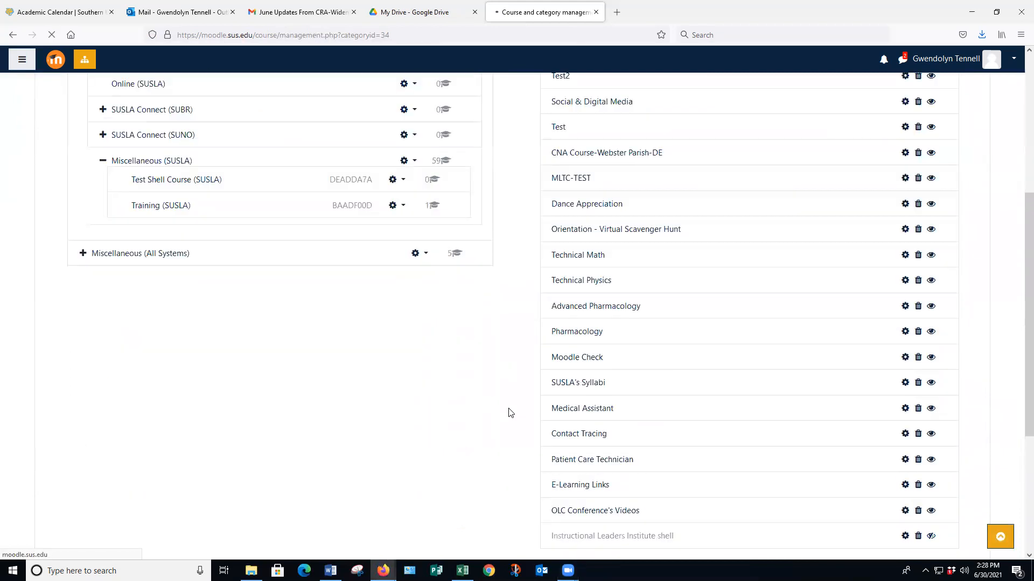
{"action": "scroll", "coordinate": [511, 410], "scroll_direction": "down", "scroll_amount": 7}
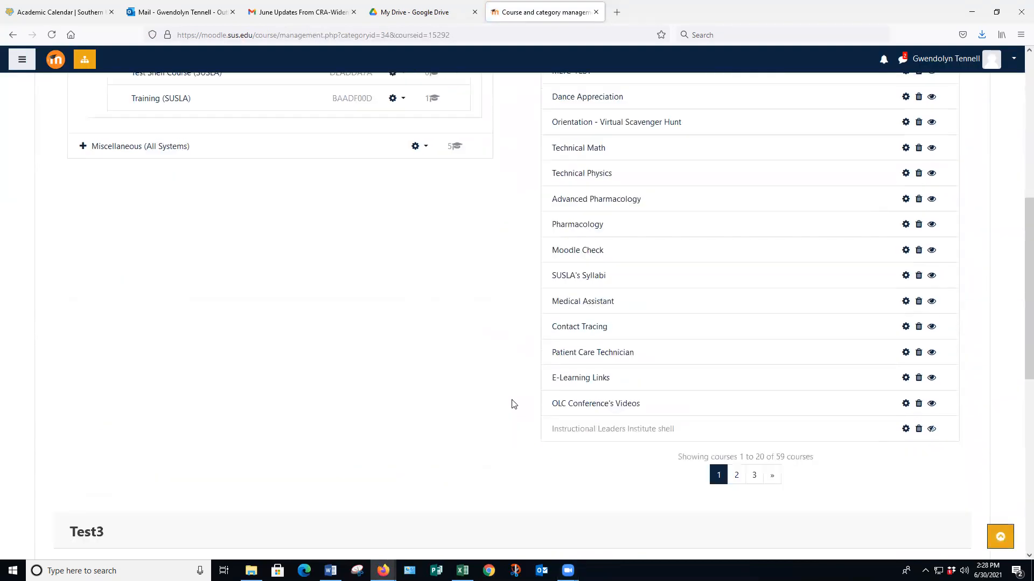
{"action": "scroll", "coordinate": [513, 404], "scroll_direction": "down", "scroll_amount": 3}
{"action": "left_click", "coordinate": [407, 401]}
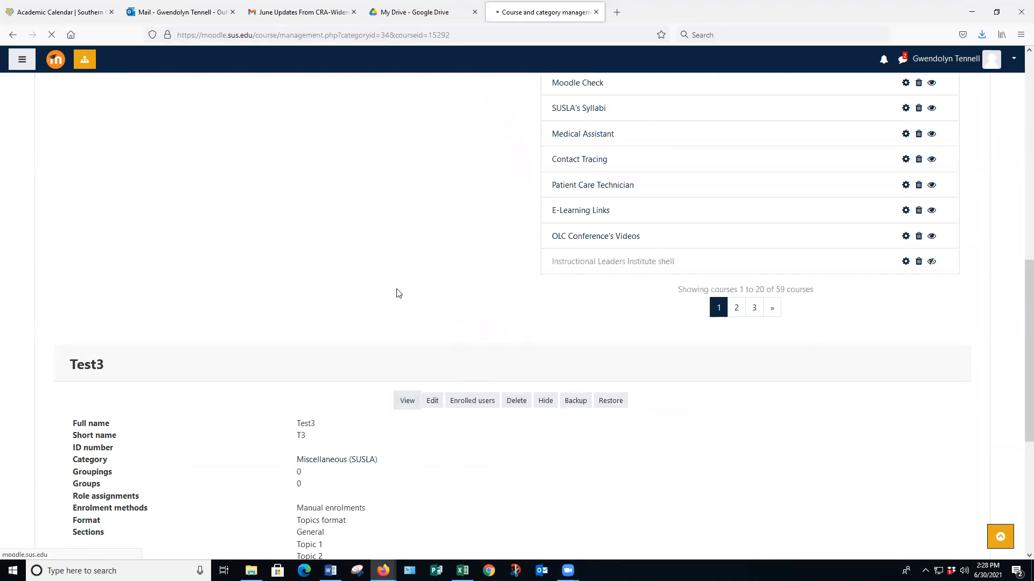
Look through the Test3 course's site navigation list and its topic sections.
{"action": "left_click", "coordinate": [21, 62]}
{"action": "left_click_drag", "start_coordinate": [149, 148], "coordinate": [146, 386]}
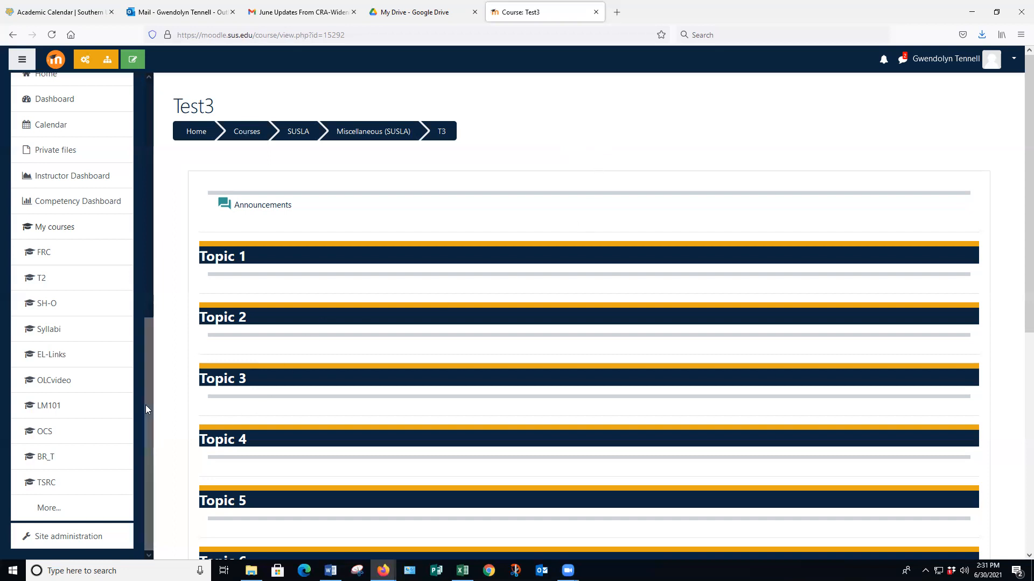
{"action": "left_click_drag", "start_coordinate": [145, 404], "coordinate": [135, 100]}
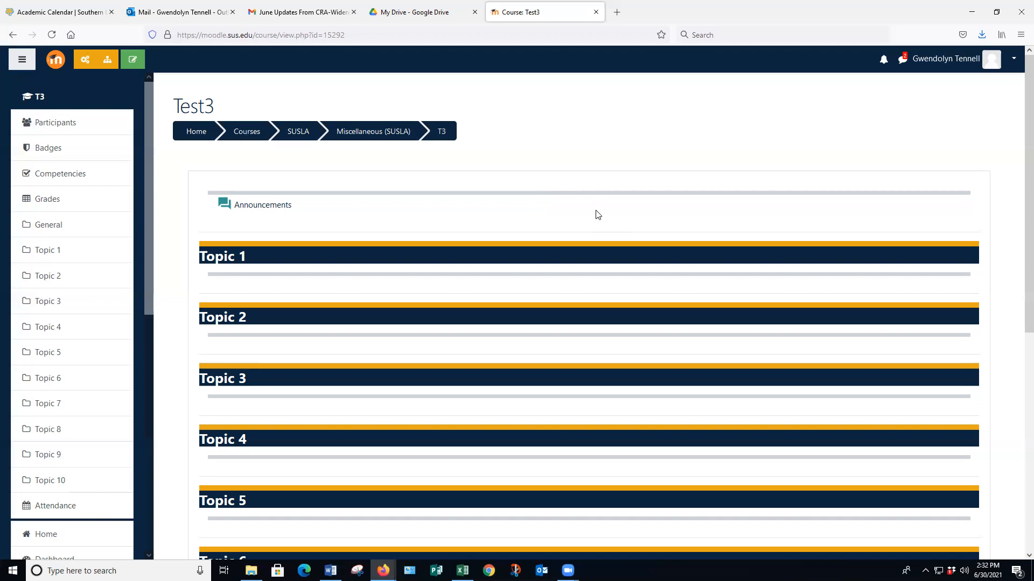
{"action": "scroll", "coordinate": [598, 214], "scroll_direction": "down", "scroll_amount": 2}
{"action": "scroll", "coordinate": [597, 214], "scroll_direction": "up", "scroll_amount": 2}
Hide the site navigation and open the Restore page from Test3's course settings.
{"action": "left_click", "coordinate": [16, 66]}
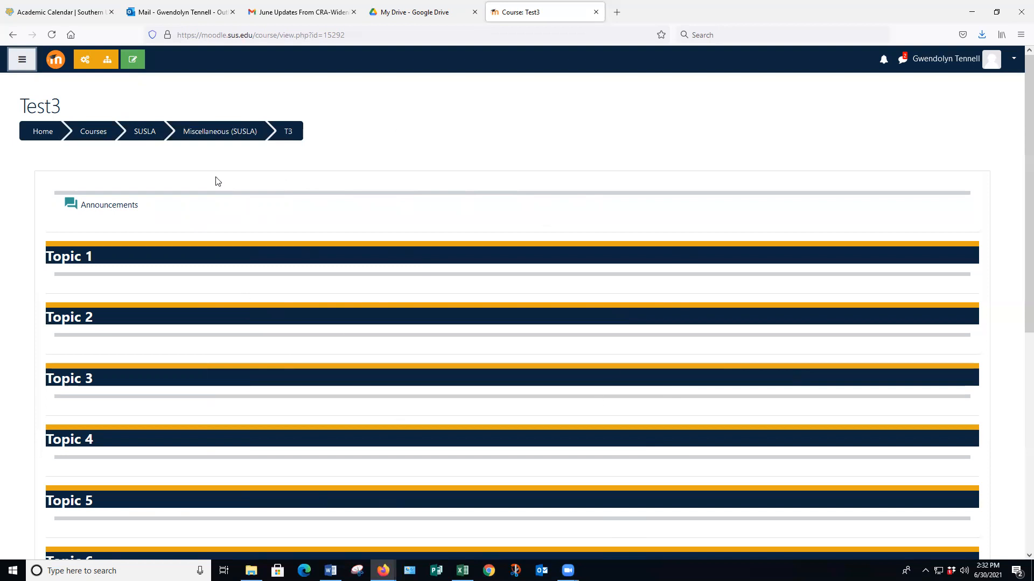
{"action": "left_click", "coordinate": [81, 60]}
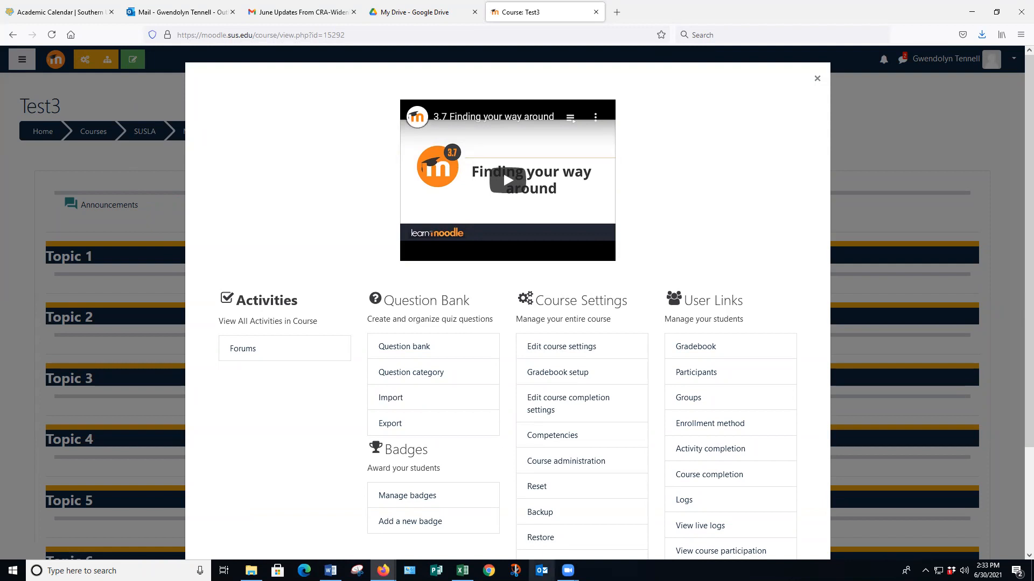
{"action": "left_click", "coordinate": [544, 540]}
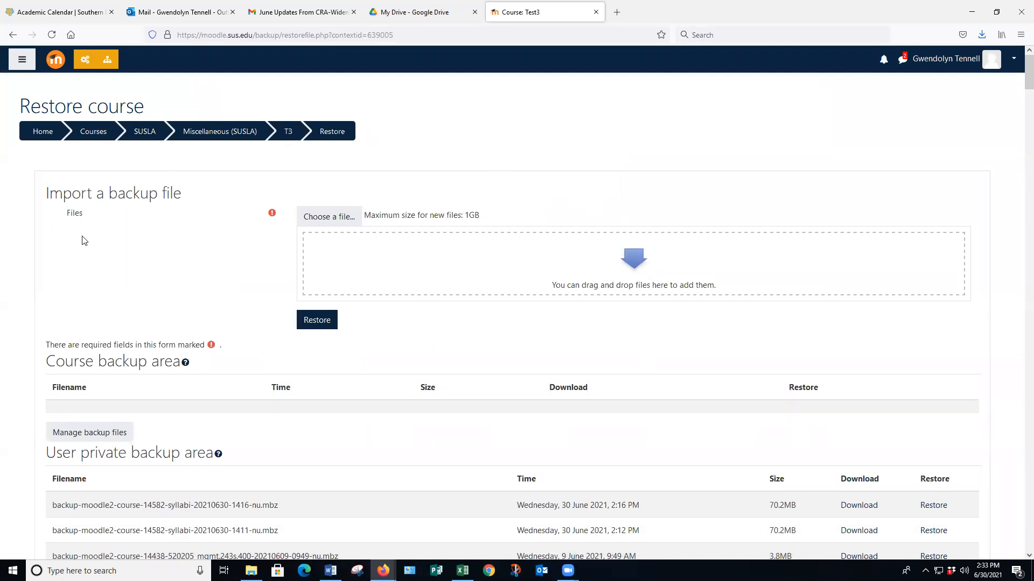
Upload syllabi course.mbz from the Moodle Backup folder as the backup file to import.
{"action": "left_click", "coordinate": [339, 221]}
{"action": "left_click", "coordinate": [450, 276]}
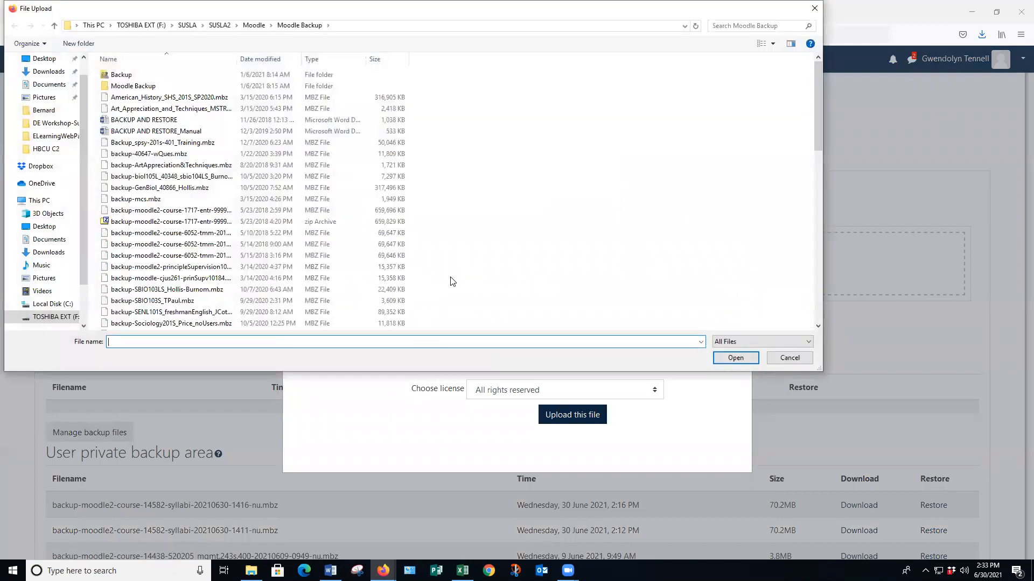
{"action": "scroll", "coordinate": [274, 184], "scroll_direction": "down", "scroll_amount": 8}
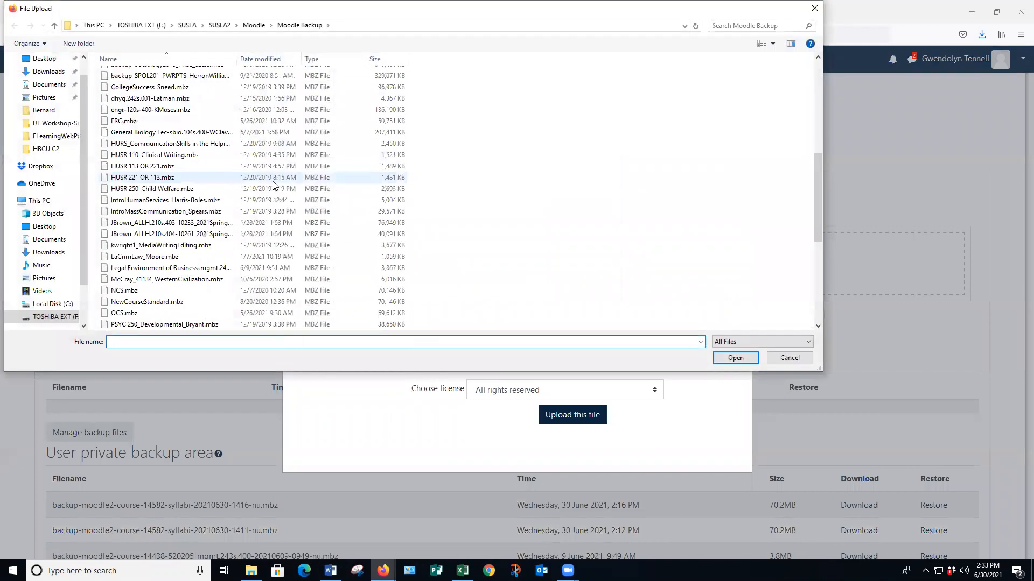
{"action": "scroll", "coordinate": [273, 185], "scroll_direction": "down", "scroll_amount": 7}
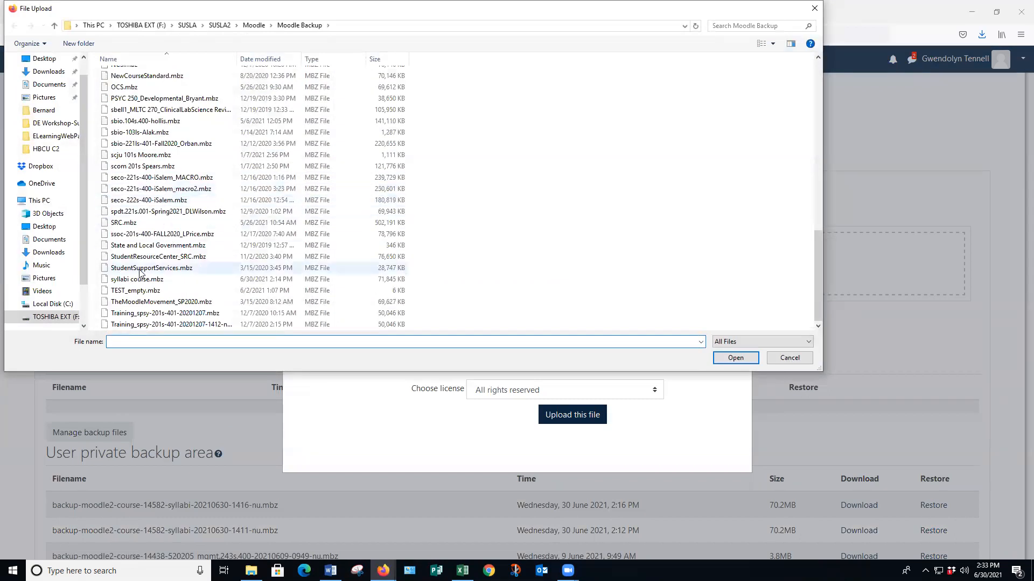
{"action": "double_click", "coordinate": [143, 281]}
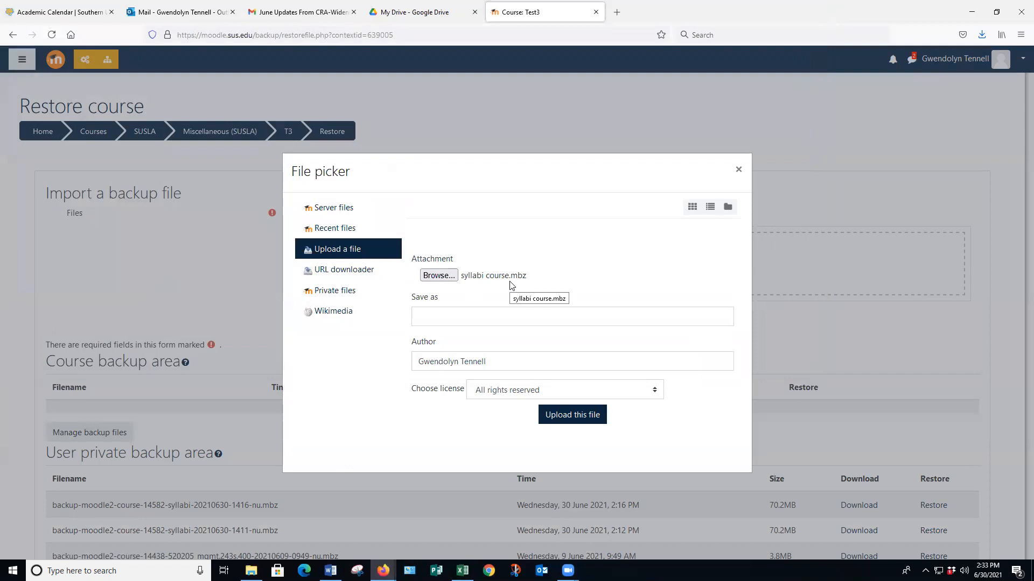
{"action": "left_click", "coordinate": [580, 423]}
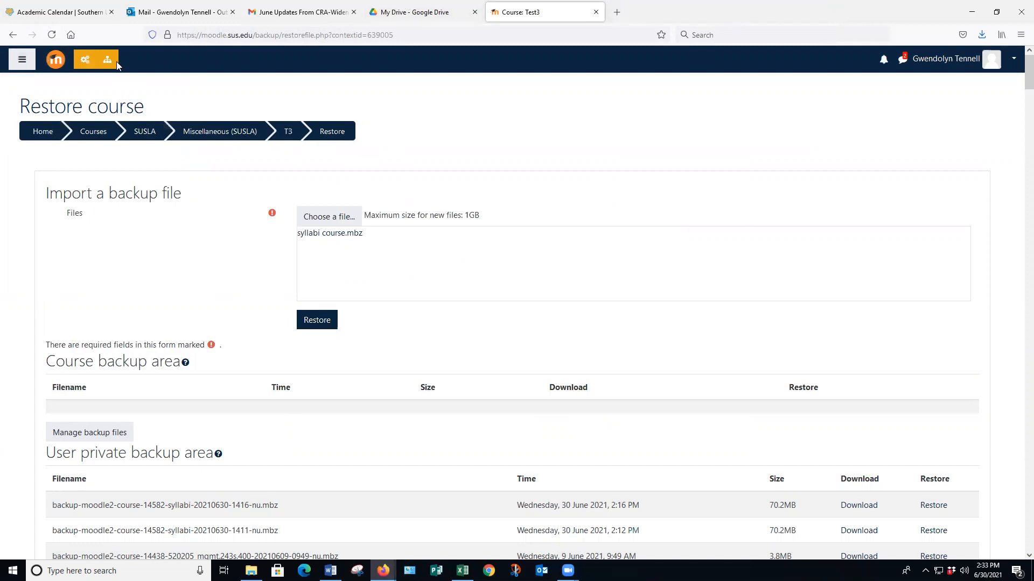
Reopen Test3's Restore page from the course settings, leaving the current form without saving.
{"action": "left_click", "coordinate": [84, 61]}
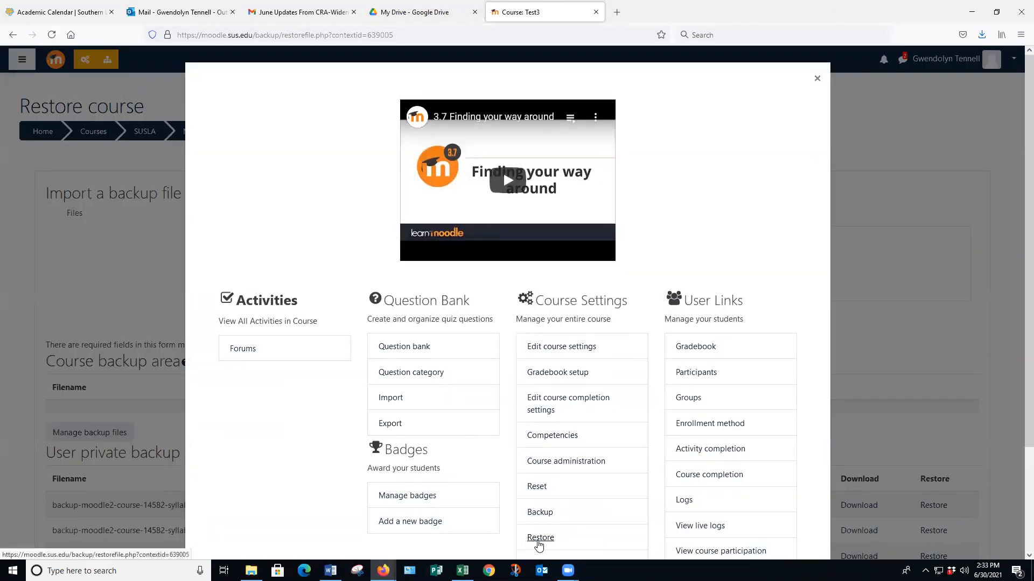
{"action": "left_click", "coordinate": [533, 535]}
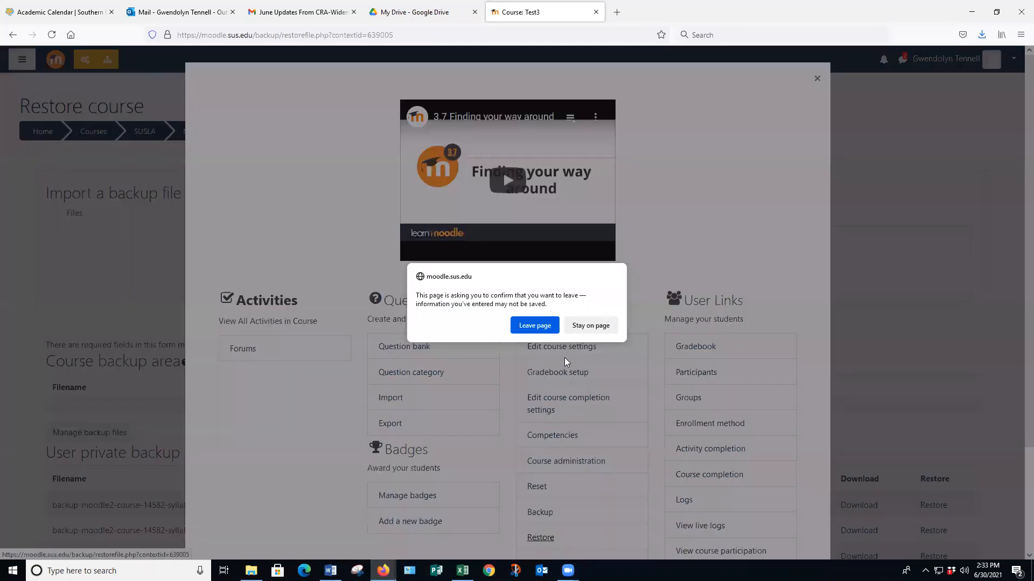
{"action": "left_click", "coordinate": [541, 326]}
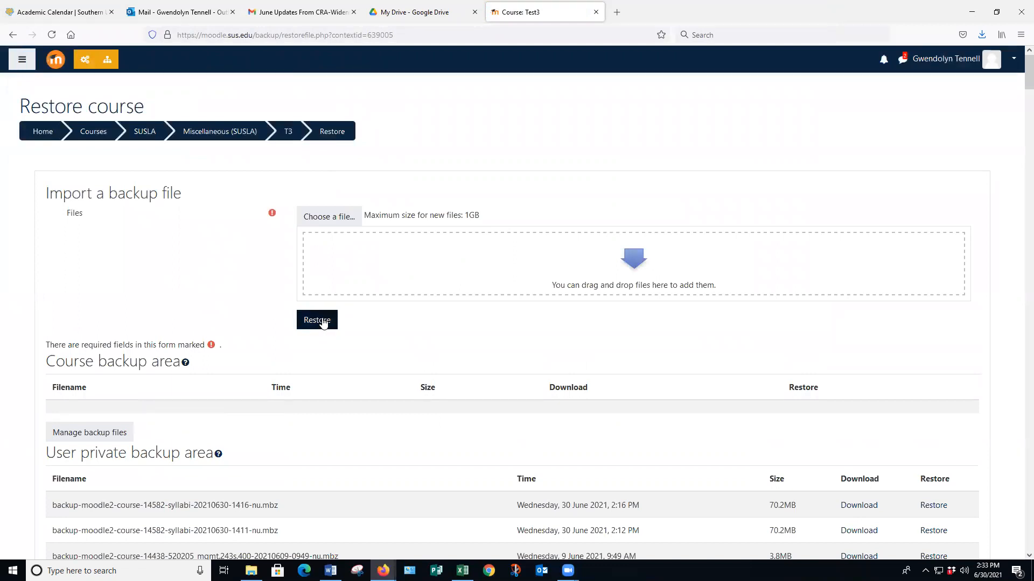
{"action": "left_click", "coordinate": [339, 217]}
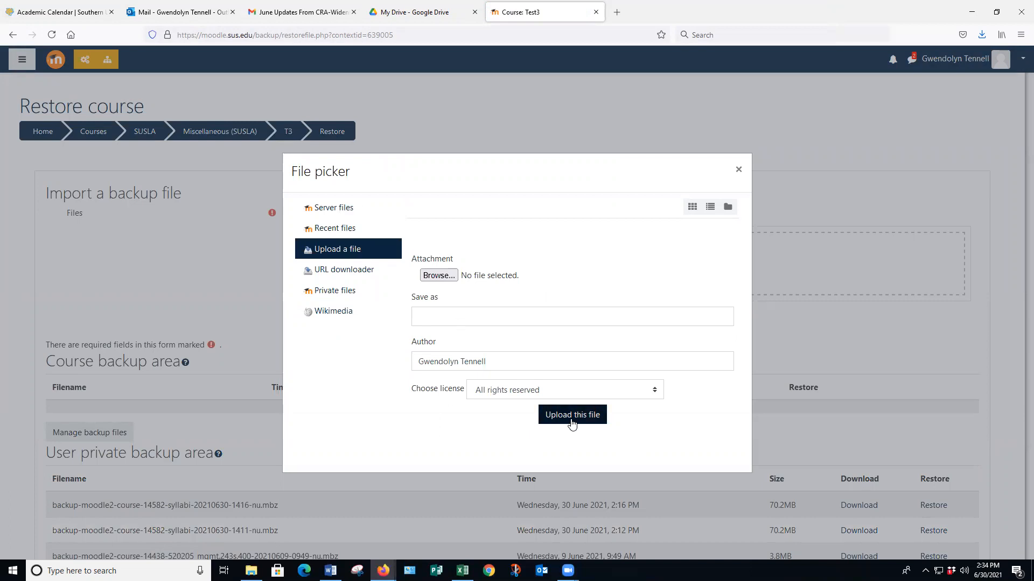
{"action": "left_click", "coordinate": [738, 171]}
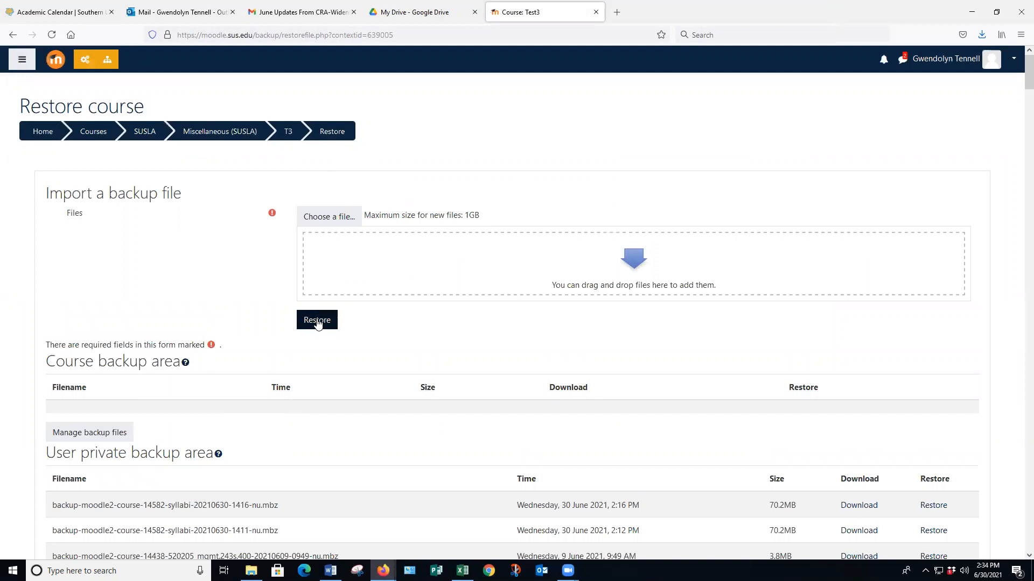
{"action": "left_click", "coordinate": [18, 34]}
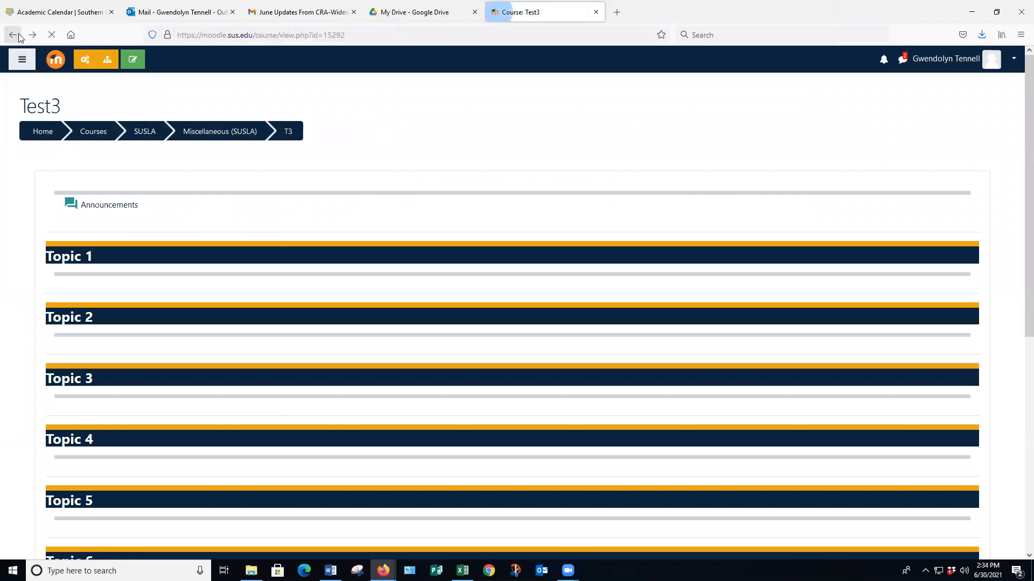
{"action": "left_click", "coordinate": [33, 35]}
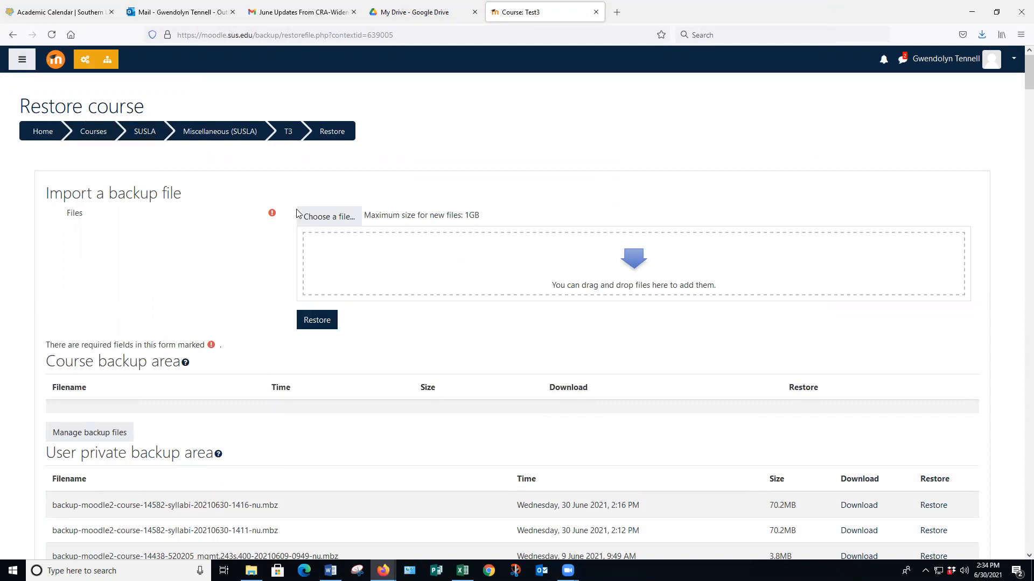
Upload syllabi course.mbz from the Moodle Backup folder as the import file and start its restore.
{"action": "left_click", "coordinate": [338, 220]}
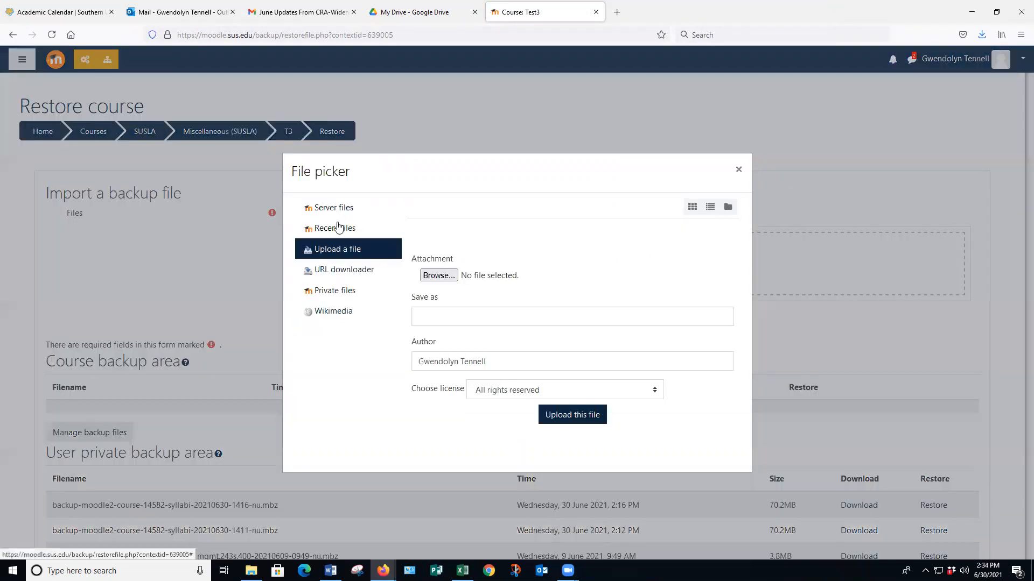
{"action": "left_click", "coordinate": [439, 275]}
{"action": "scroll", "coordinate": [178, 264], "scroll_direction": "down", "scroll_amount": 10}
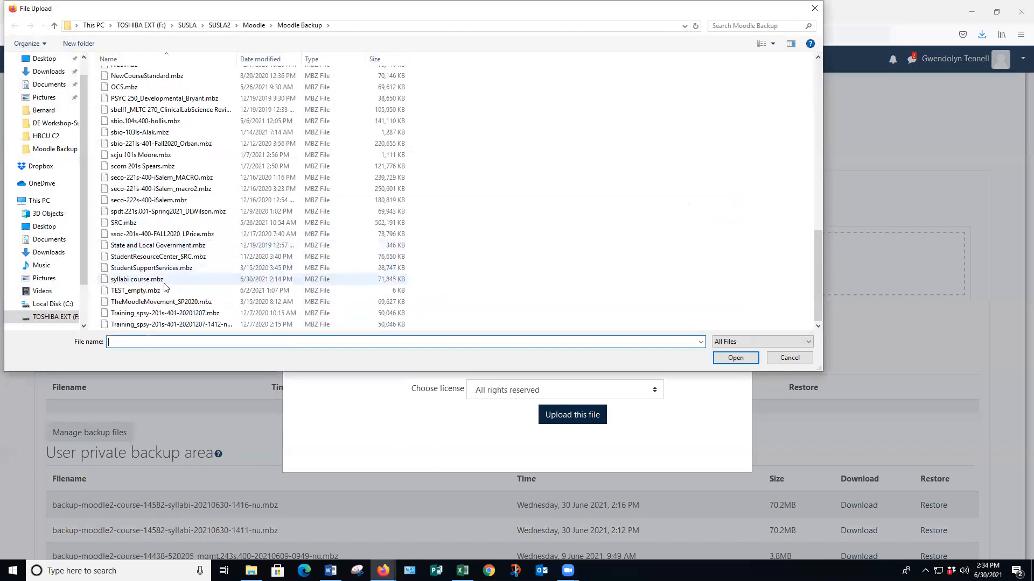
{"action": "double_click", "coordinate": [165, 280]}
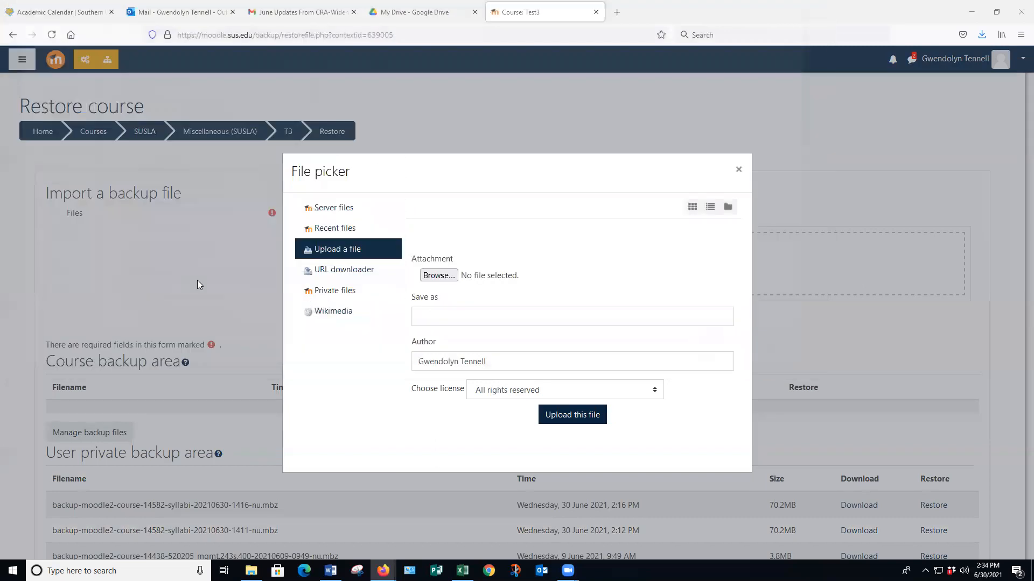
{"action": "left_click", "coordinate": [570, 419]}
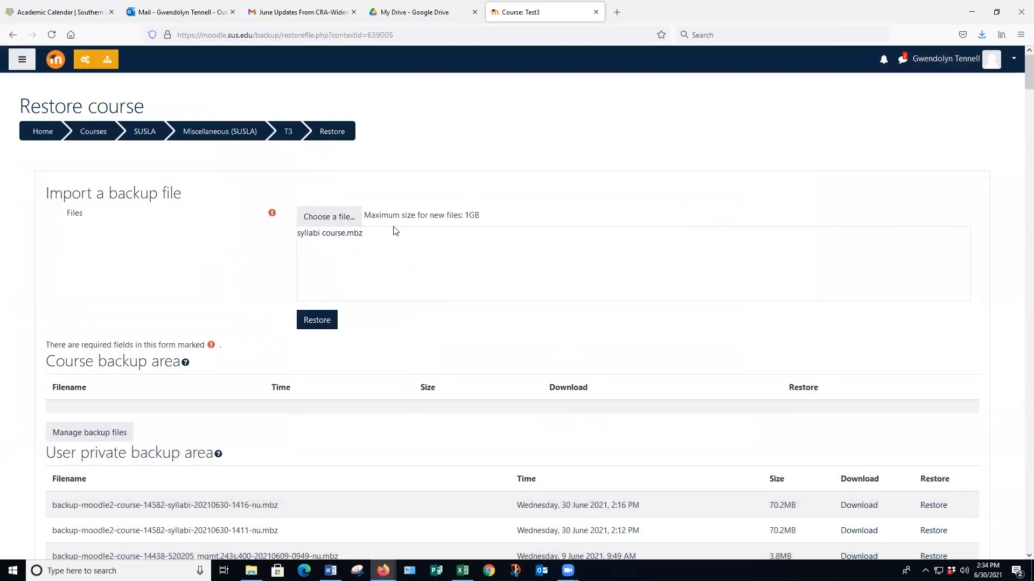
{"action": "left_click", "coordinate": [320, 326]}
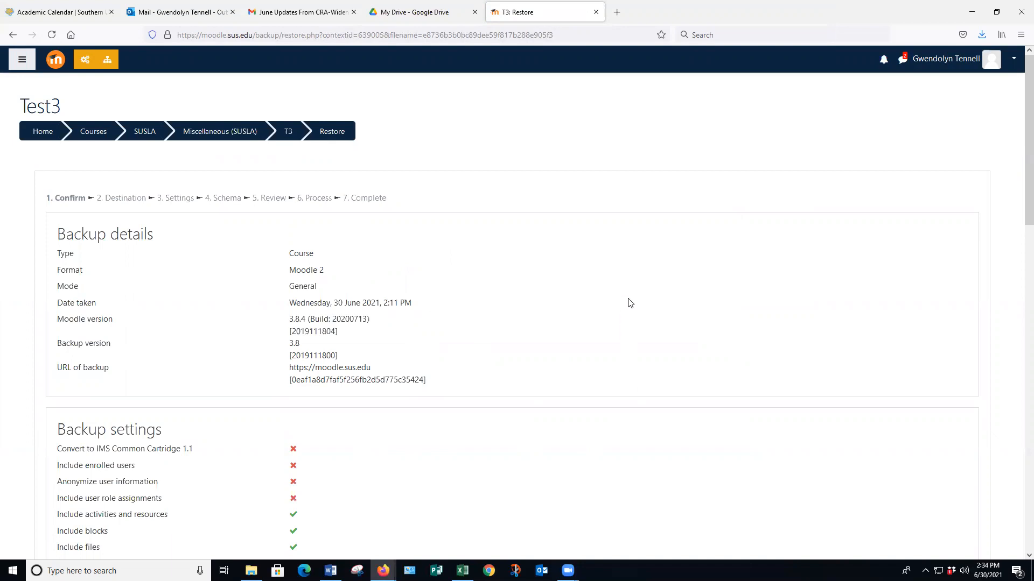
Accept the backup details and choose to merge the backup course into this course as the restore destination.
{"action": "scroll", "coordinate": [423, 260], "scroll_direction": "down", "scroll_amount": 2}
{"action": "scroll", "coordinate": [423, 260], "scroll_direction": "down", "scroll_amount": 15}
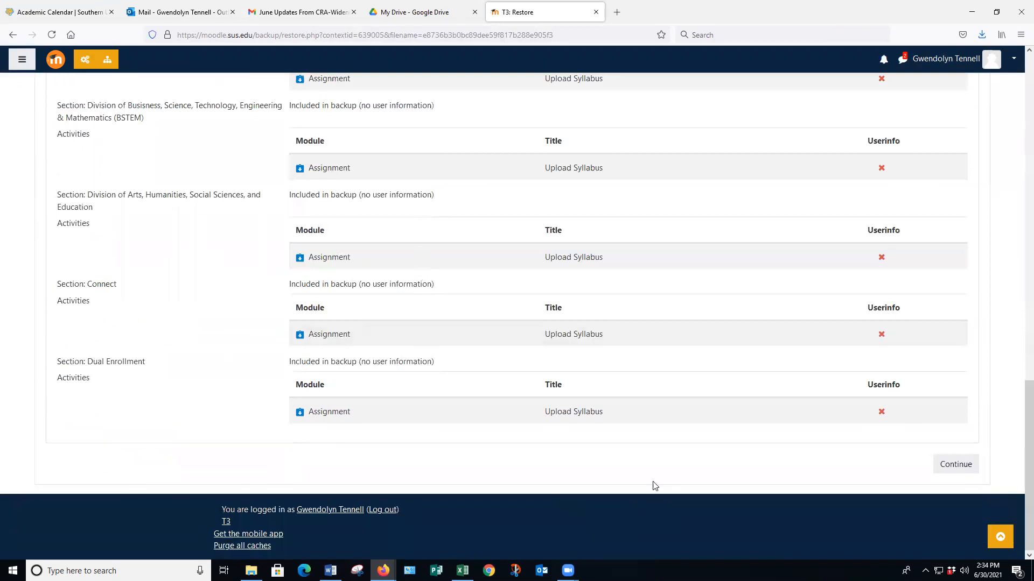
{"action": "left_click", "coordinate": [954, 464]}
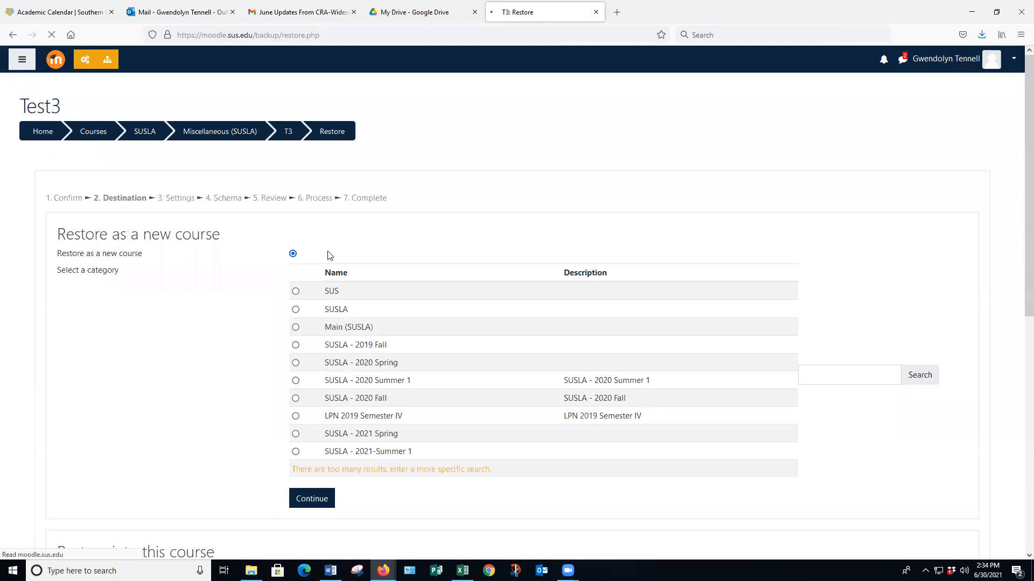
{"action": "scroll", "coordinate": [325, 254], "scroll_direction": "down", "scroll_amount": 6}
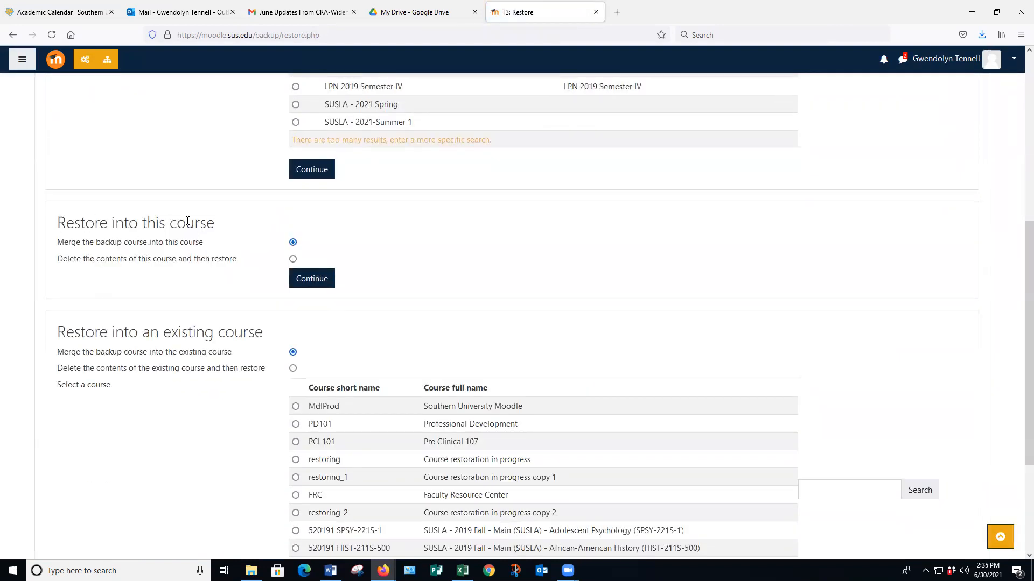
{"action": "left_click", "coordinate": [317, 280]}
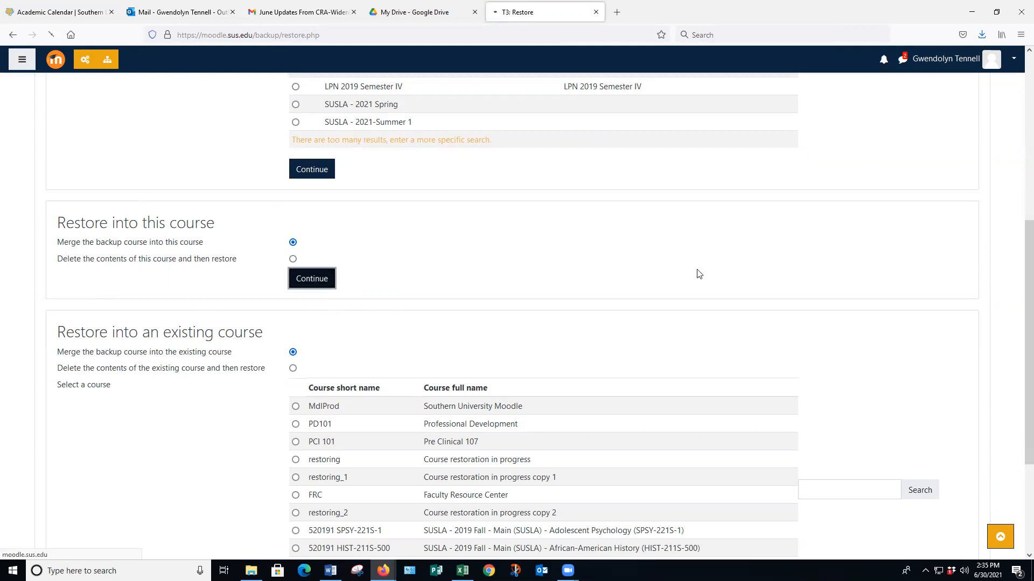
Set Include enrolment methods to Yes in the restore settings and continue to the schema stage.
{"action": "left_click", "coordinate": [327, 275]}
{"action": "left_click", "coordinate": [319, 310]}
{"action": "scroll", "coordinate": [370, 266], "scroll_direction": "down", "scroll_amount": 3}
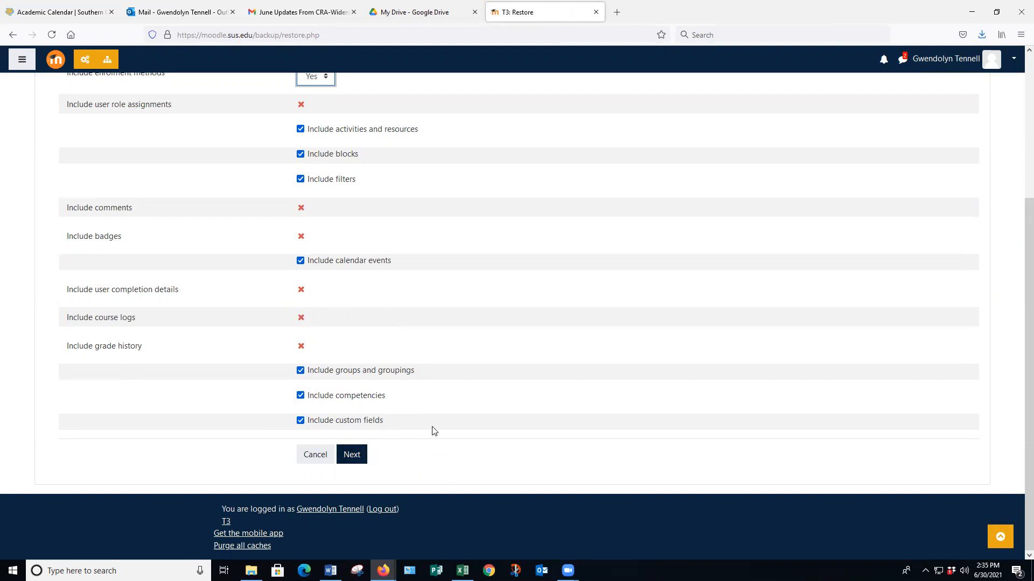
{"action": "left_click", "coordinate": [360, 460]}
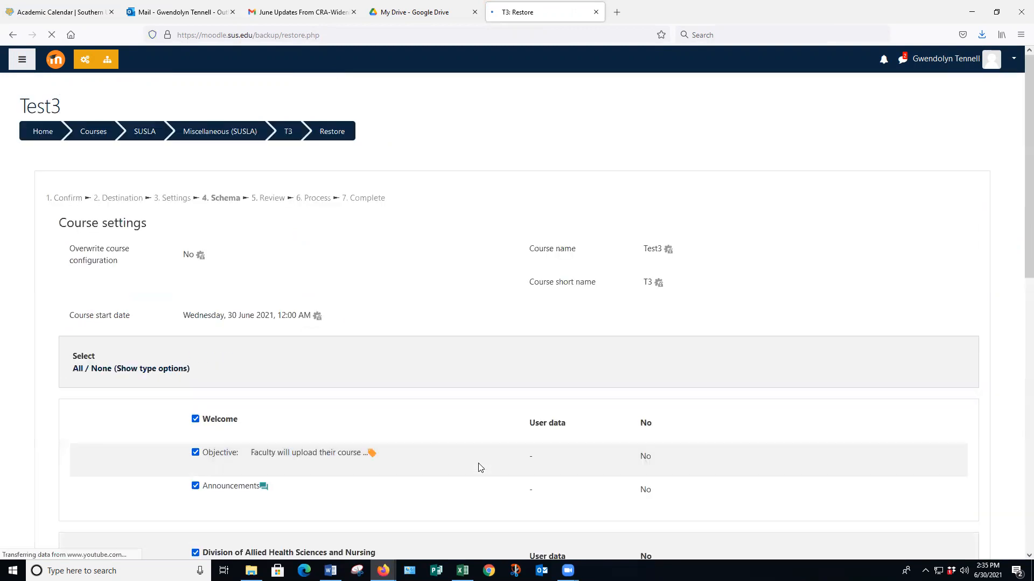
Keep all sections and activities selected in the schema, continue to the review stage, and go through the restore summary.
{"action": "left_click_drag", "start_coordinate": [1019, 121], "coordinate": [1019, 484]}
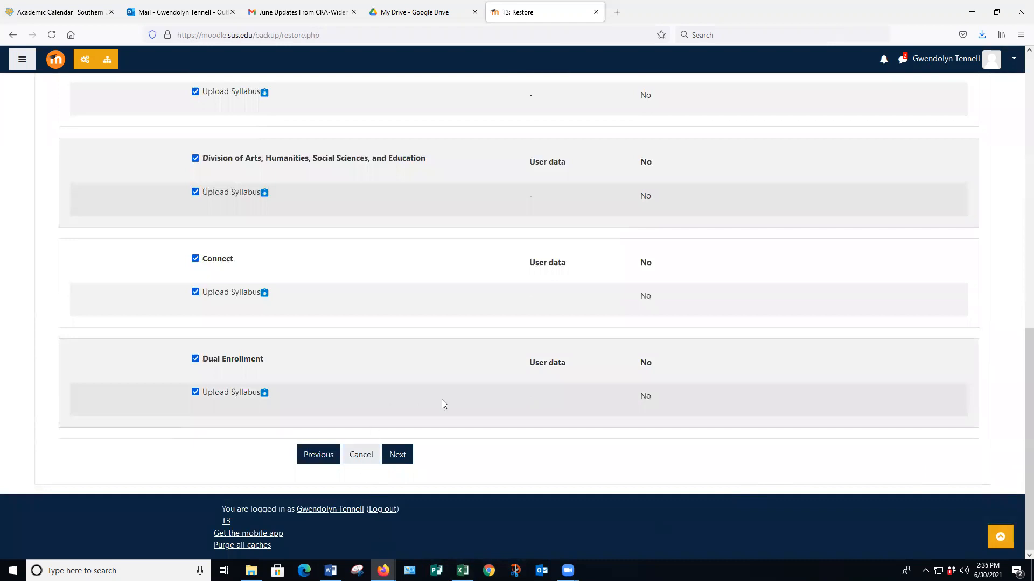
{"action": "left_click", "coordinate": [399, 456]}
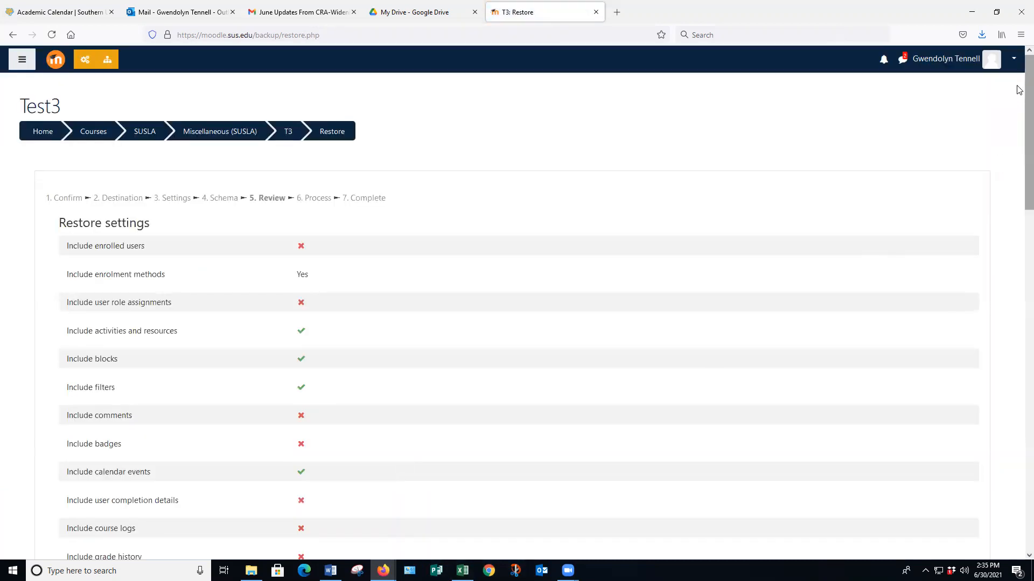
{"action": "mouse_move", "coordinate": [1019, 89]}
{"action": "left_mouse_down"}
{"action": "mouse_move", "coordinate": [1019, 459]}
{"action": "mouse_move", "coordinate": [1019, 78]}
{"action": "left_mouse_up"}
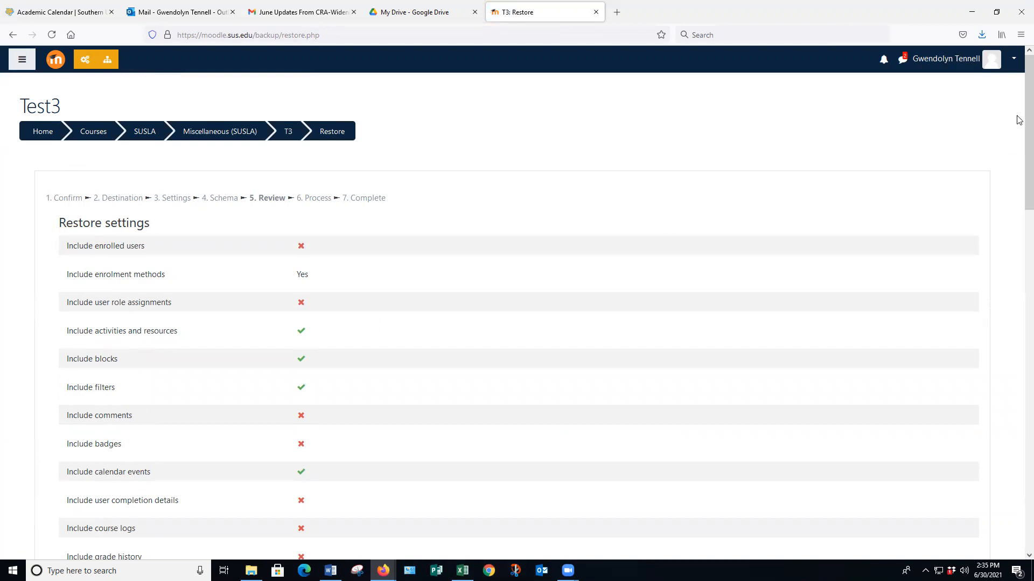
{"action": "left_click_drag", "start_coordinate": [1022, 97], "coordinate": [1022, 438]}
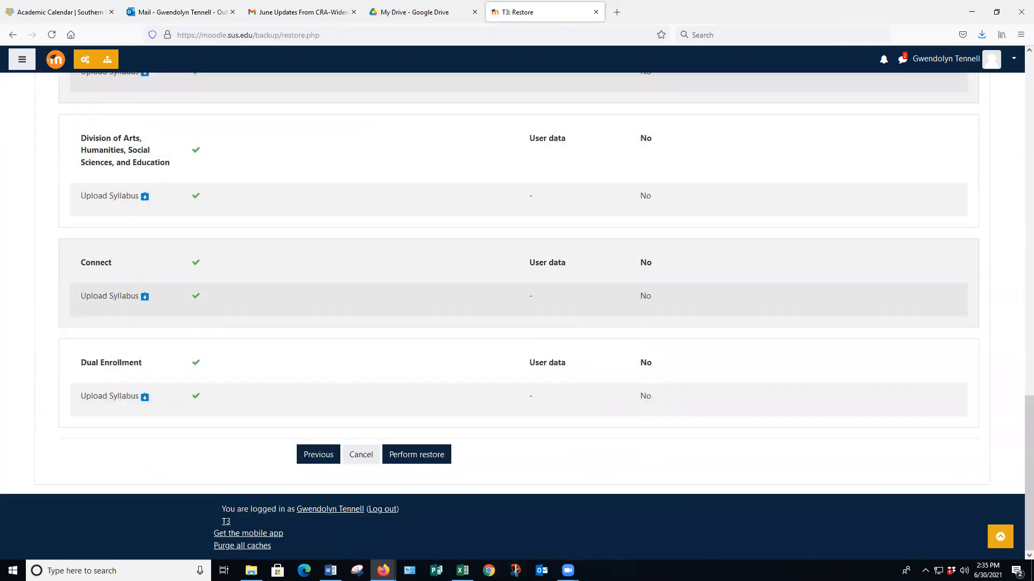
Perform the restore into Test3 and continue to the restored course page.
{"action": "left_click", "coordinate": [415, 455]}
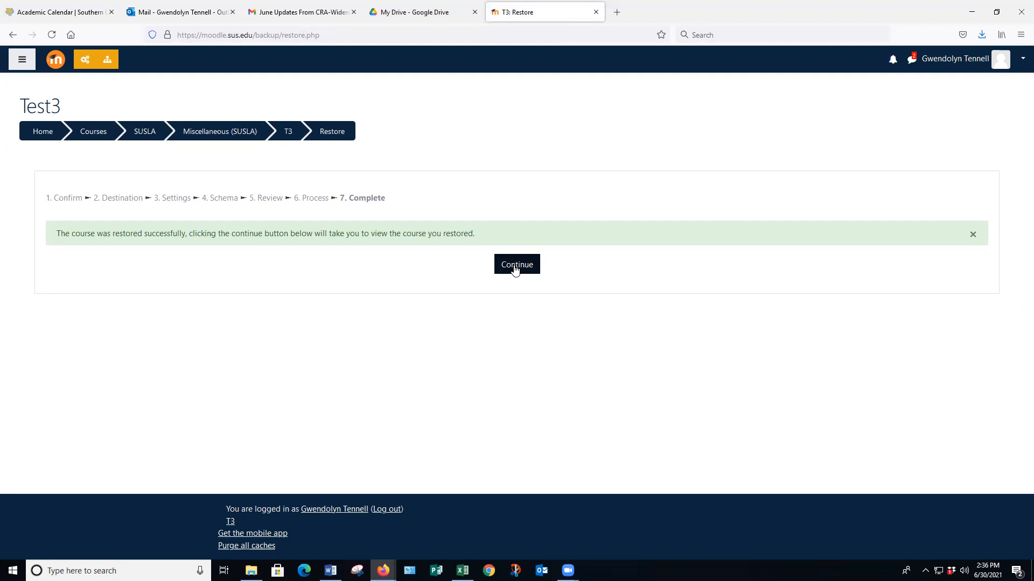
{"action": "left_click", "coordinate": [515, 269]}
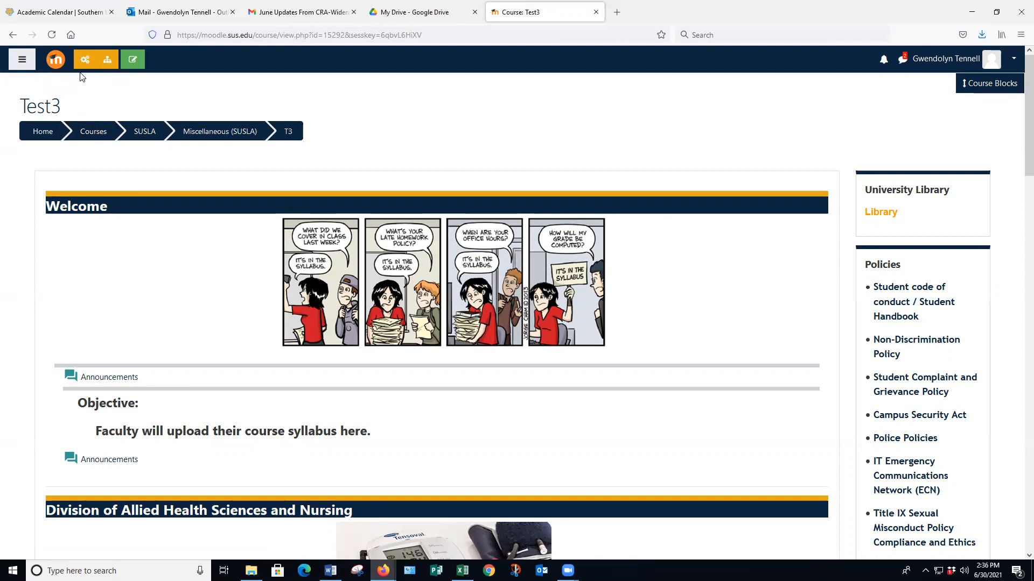
Open the Online Course Standards course from the dashboard and look through its sections.
{"action": "left_click", "coordinate": [963, 63]}
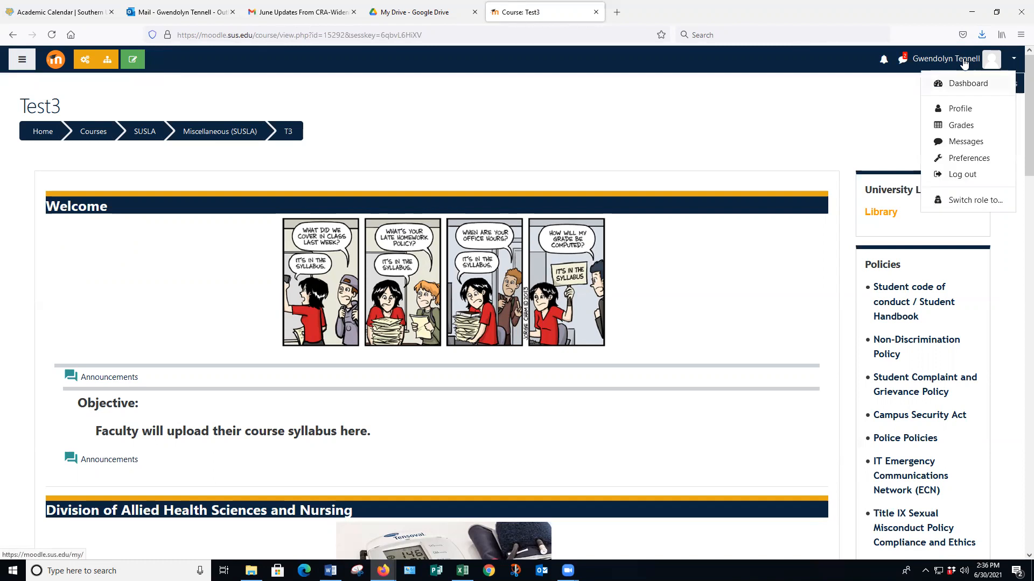
{"action": "left_click", "coordinate": [959, 82]}
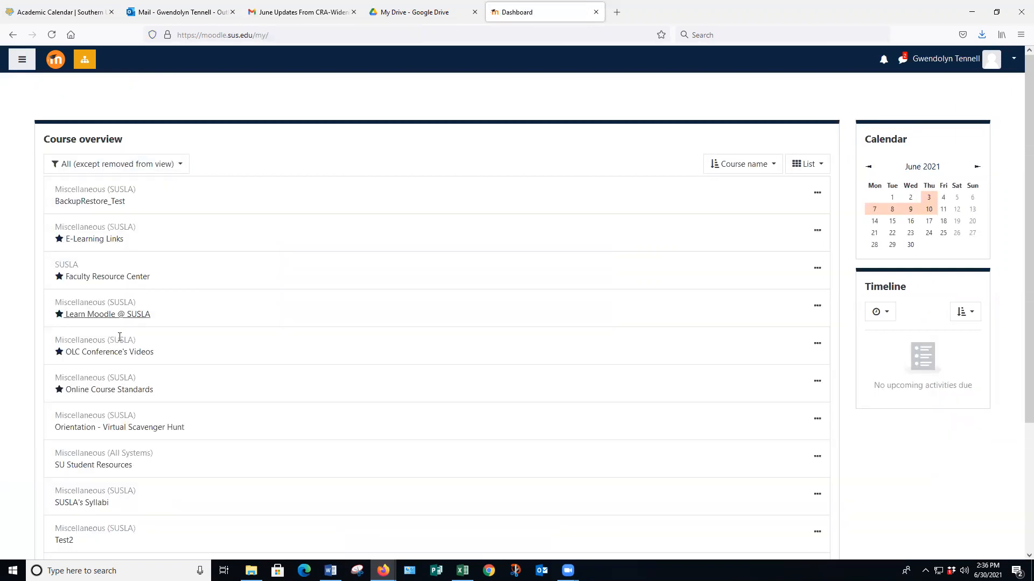
{"action": "left_click", "coordinate": [113, 392]}
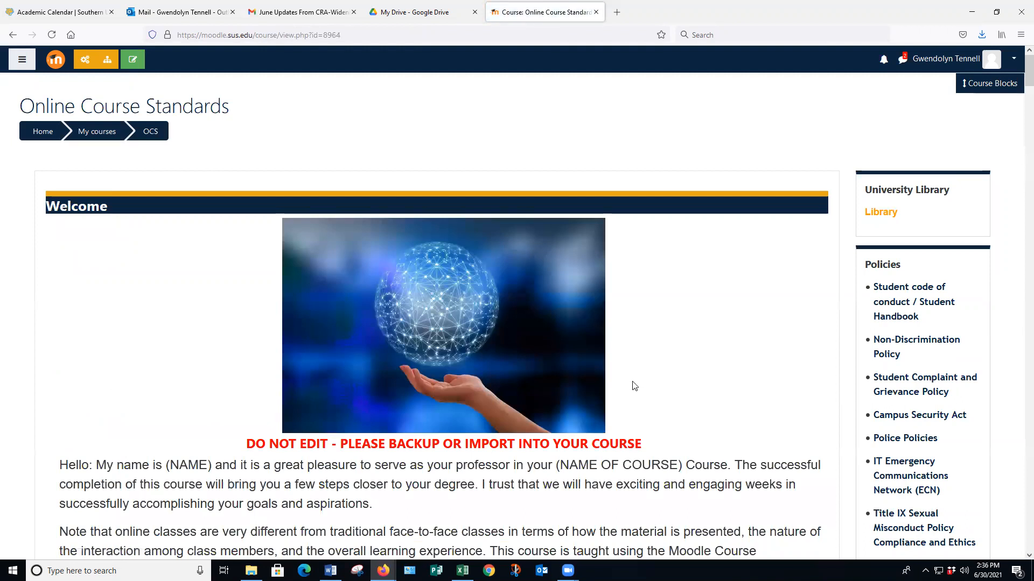
{"action": "scroll", "coordinate": [574, 316], "scroll_direction": "down", "scroll_amount": 10}
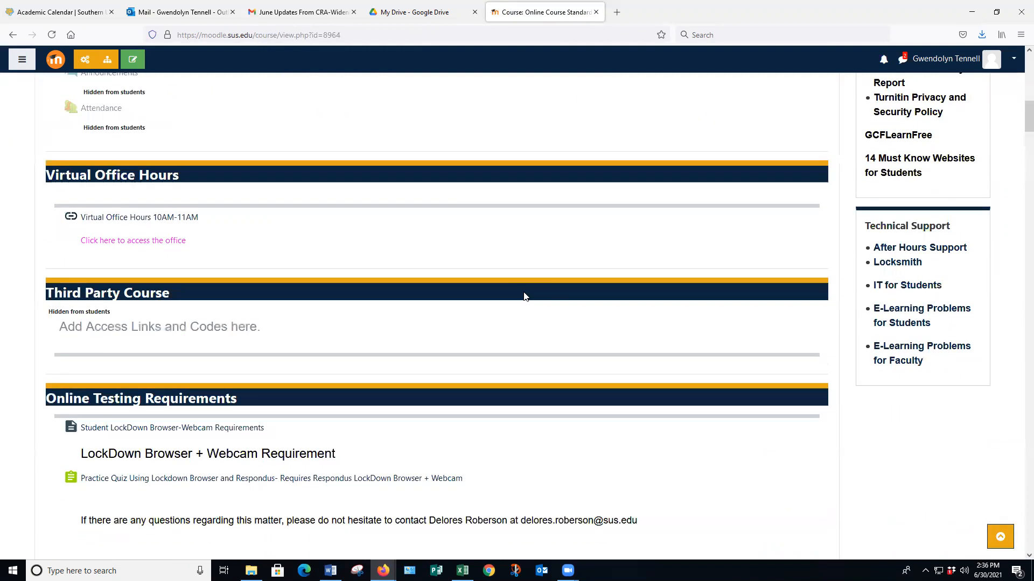
{"action": "scroll", "coordinate": [525, 296], "scroll_direction": "down", "scroll_amount": 12}
{"action": "scroll", "coordinate": [524, 296], "scroll_direction": "down", "scroll_amount": 8}
{"action": "scroll", "coordinate": [525, 297], "scroll_direction": "up", "scroll_amount": 12}
{"action": "scroll", "coordinate": [525, 296], "scroll_direction": "up", "scroll_amount": 10}
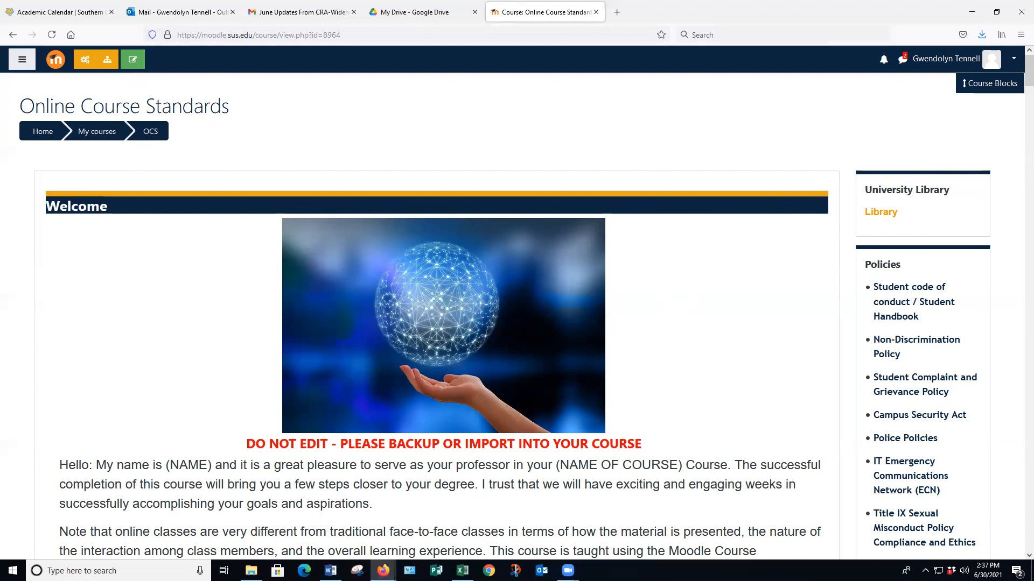
Check the course's participants list filtered to first names starting with M, and return to the course page.
{"action": "left_click", "coordinate": [20, 63]}
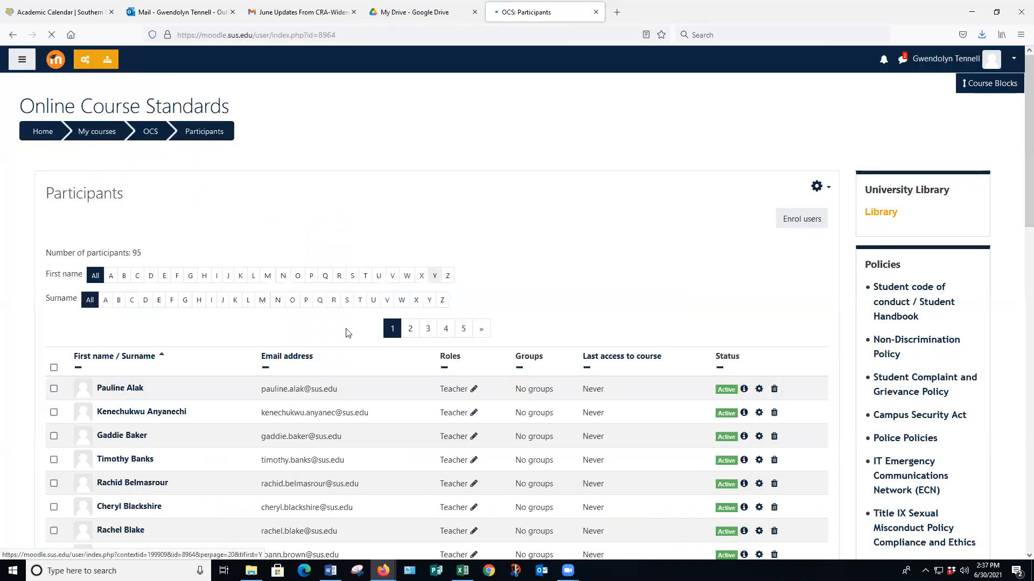
{"action": "left_click", "coordinate": [267, 276]}
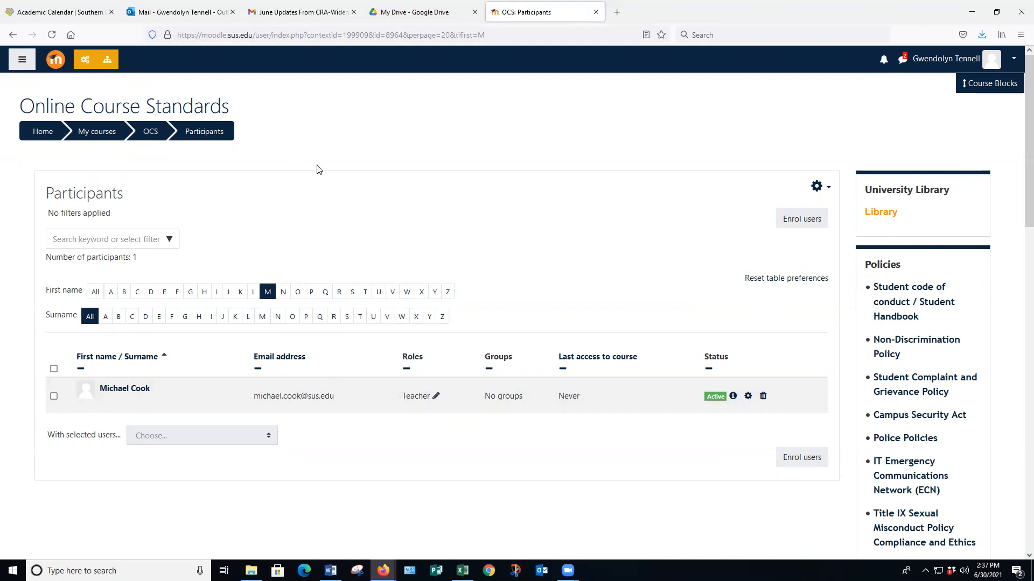
{"action": "left_click", "coordinate": [143, 131]}
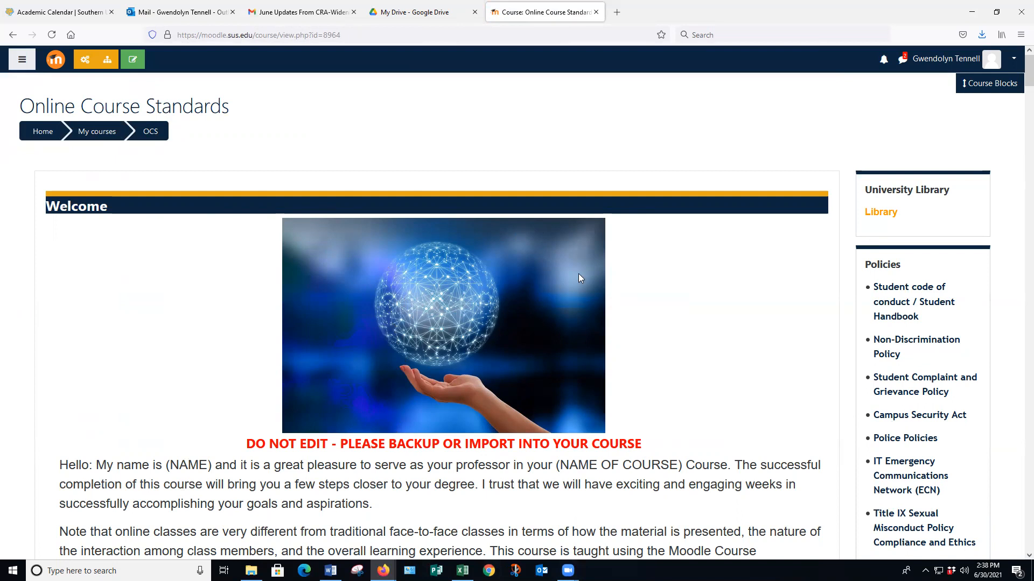
Examine the course page's welcome text, the Policies, Resources and Technical Support blocks, and the sections from Virtual Office Hours to Start Here.
{"action": "scroll", "coordinate": [578, 274], "scroll_direction": "down", "scroll_amount": 8}
{"action": "scroll", "coordinate": [588, 294], "scroll_direction": "up", "scroll_amount": 5}
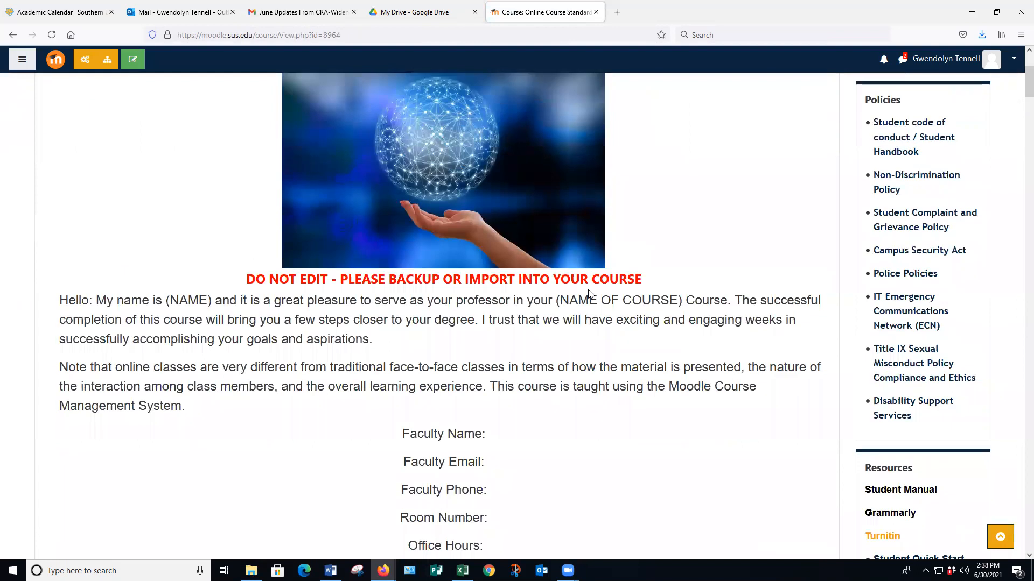
{"action": "scroll", "coordinate": [588, 293], "scroll_direction": "up", "scroll_amount": 3}
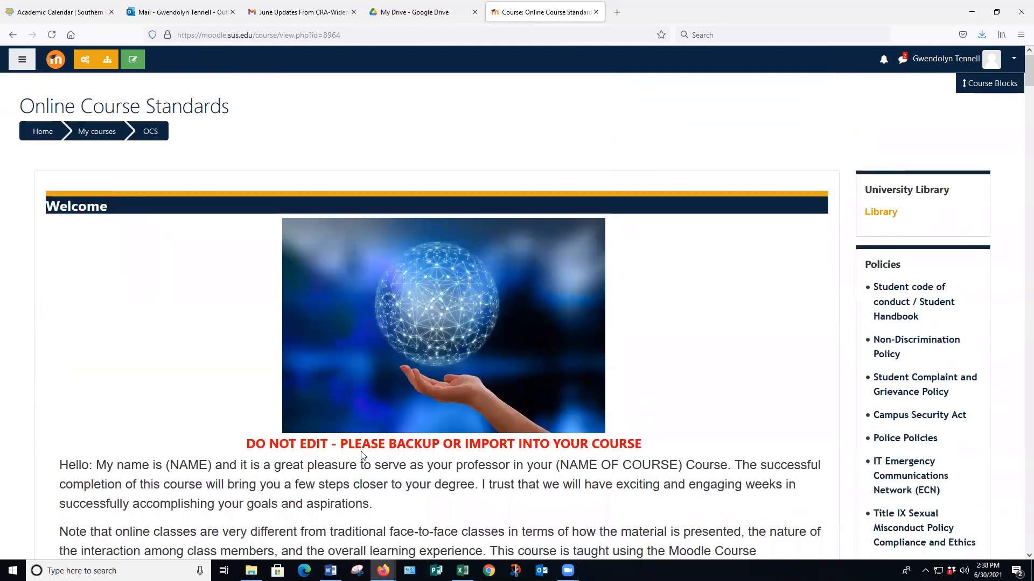
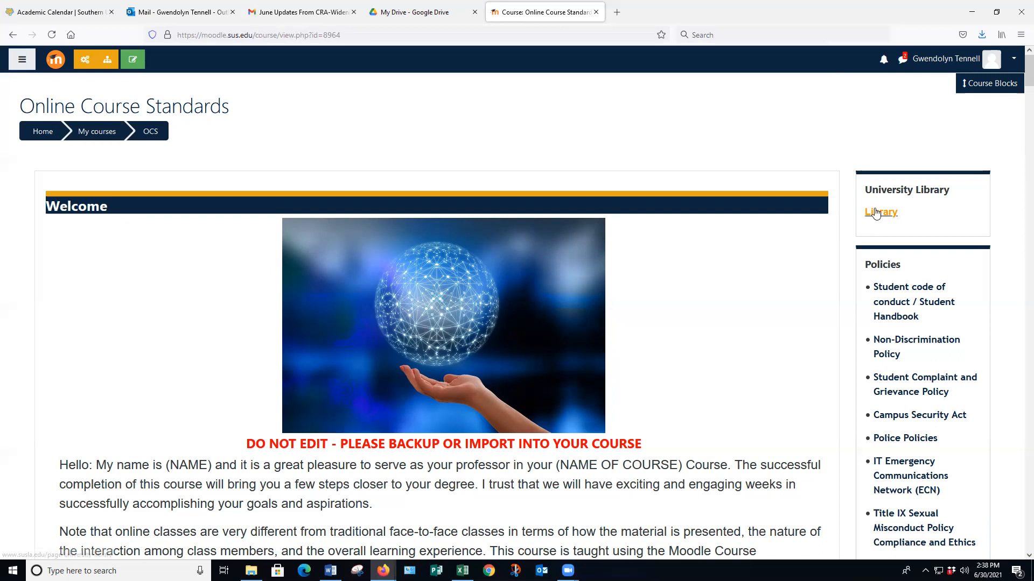
{"action": "scroll", "coordinate": [872, 339], "scroll_direction": "down", "scroll_amount": 7}
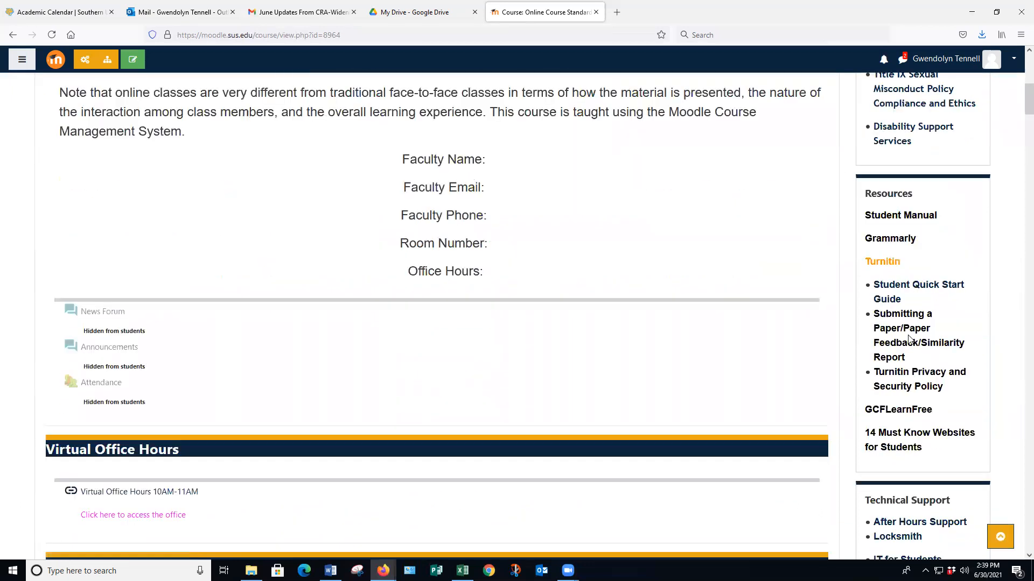
{"action": "scroll", "coordinate": [905, 286], "scroll_direction": "down", "scroll_amount": 4}
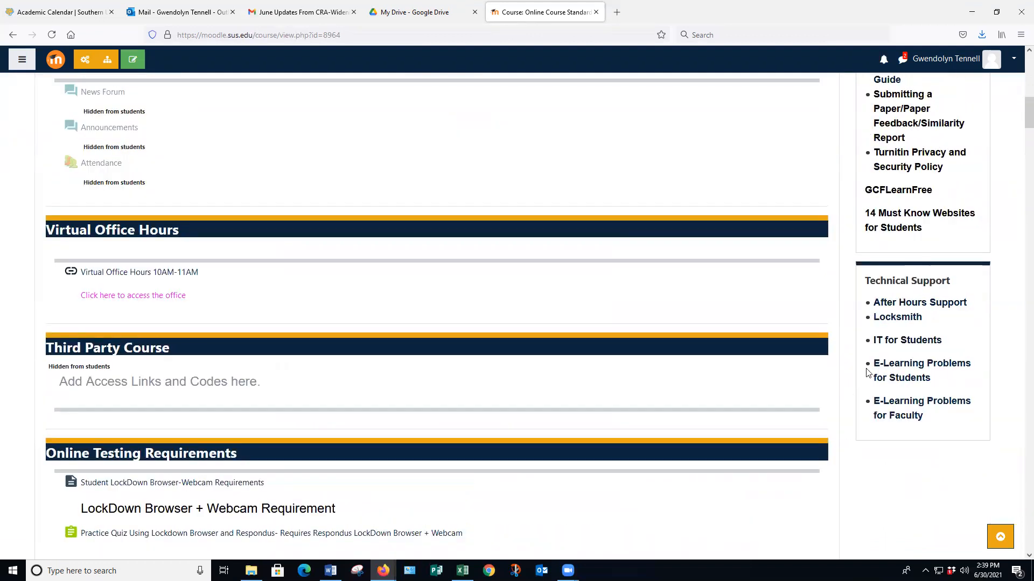
{"action": "scroll", "coordinate": [567, 548], "scroll_direction": "up", "scroll_amount": 10}
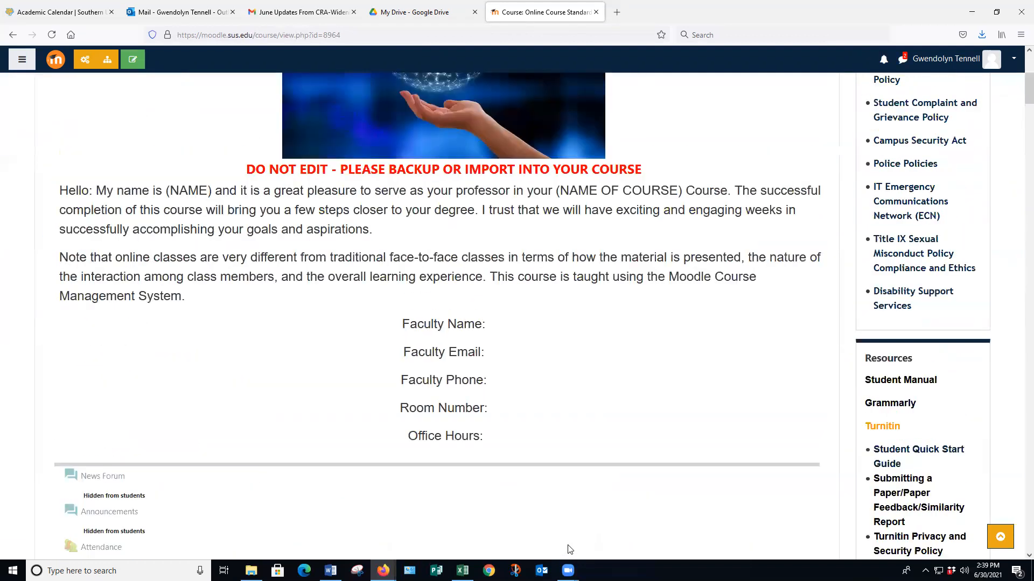
{"action": "scroll", "coordinate": [569, 544], "scroll_direction": "down", "scroll_amount": 8}
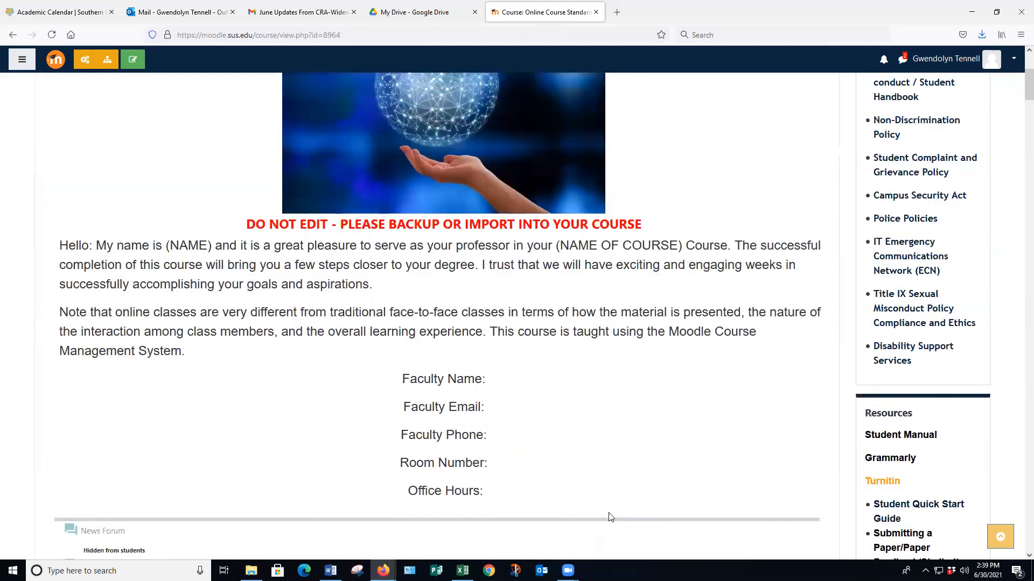
{"action": "scroll", "coordinate": [465, 468], "scroll_direction": "down", "scroll_amount": 8}
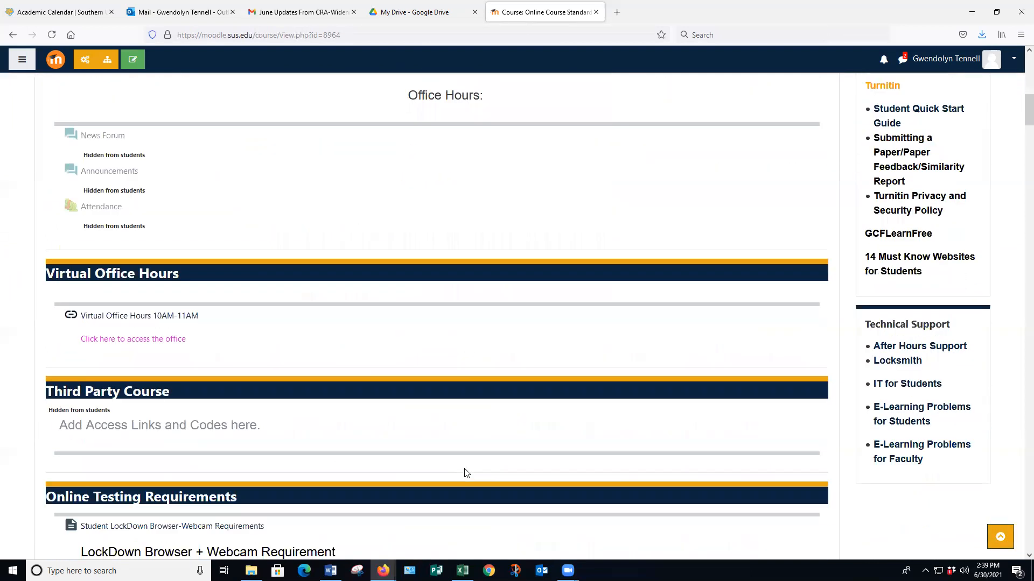
{"action": "scroll", "coordinate": [331, 435], "scroll_direction": "down", "scroll_amount": 3}
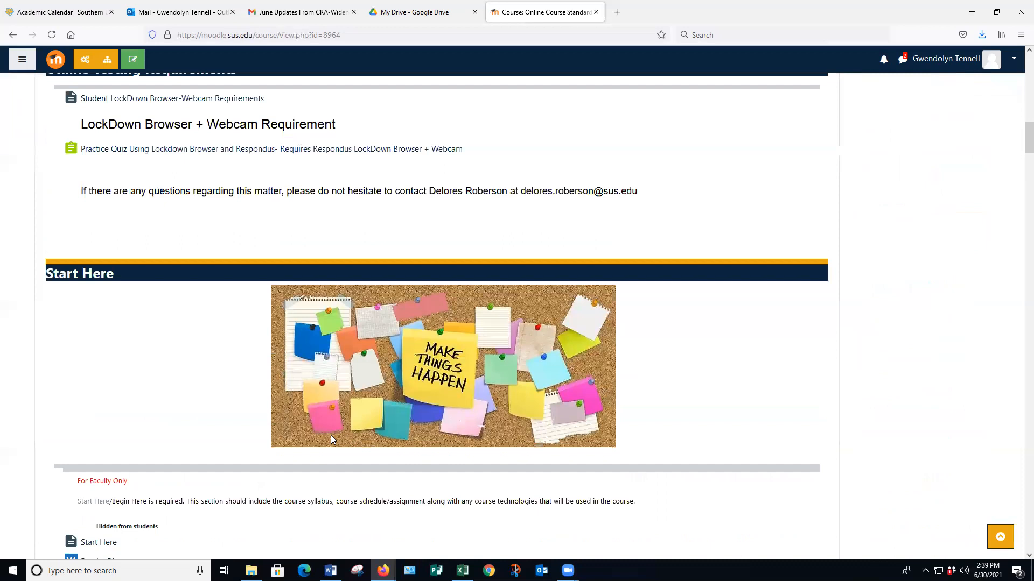
{"action": "scroll", "coordinate": [334, 428], "scroll_direction": "up", "scroll_amount": 7}
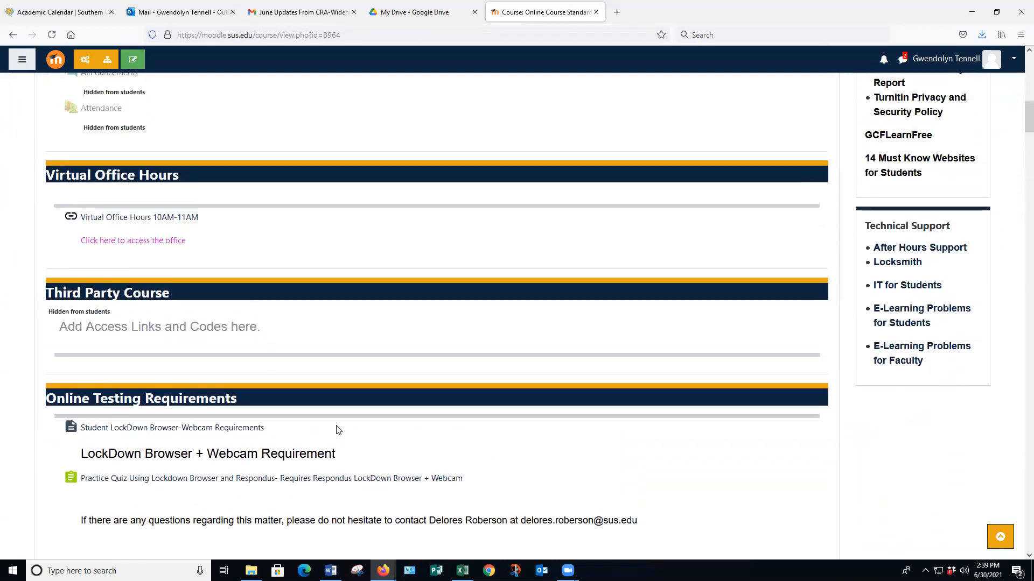
{"action": "scroll", "coordinate": [338, 430], "scroll_direction": "up", "scroll_amount": 10}
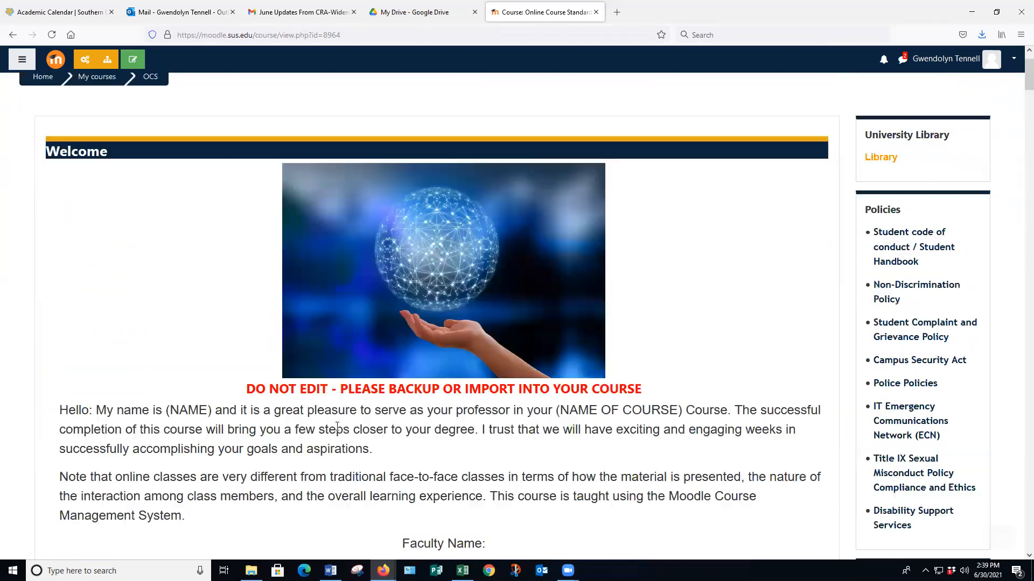
{"action": "scroll", "coordinate": [340, 428], "scroll_direction": "down", "scroll_amount": 12}
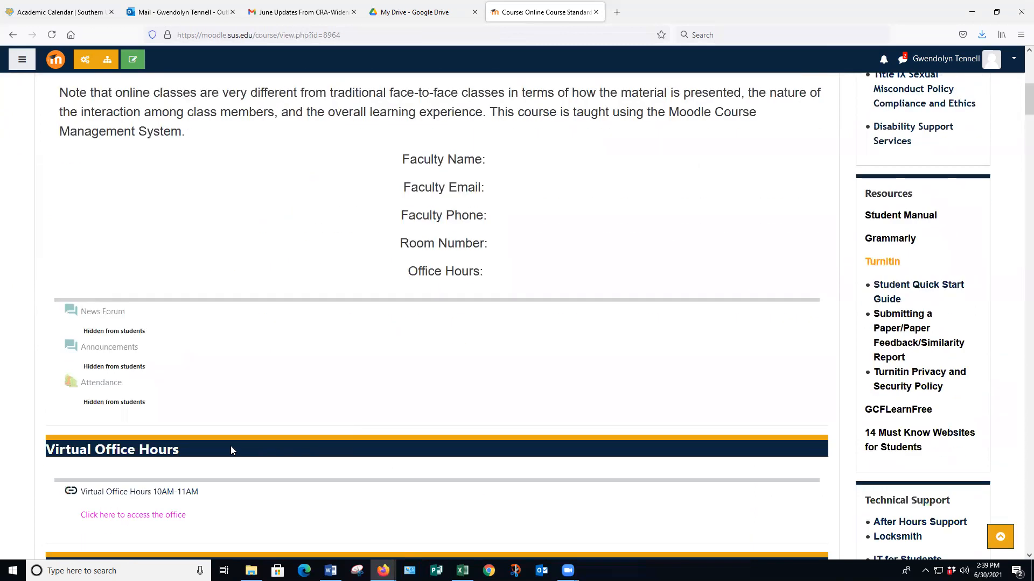
{"action": "scroll", "coordinate": [240, 411], "scroll_direction": "down", "scroll_amount": 3}
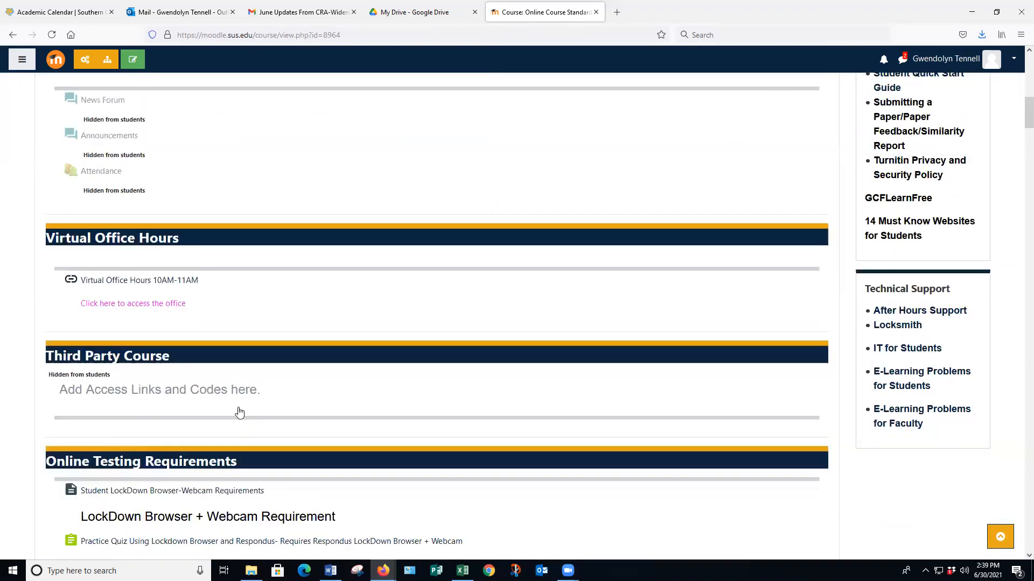
{"action": "scroll", "coordinate": [339, 417], "scroll_direction": "down", "scroll_amount": 4}
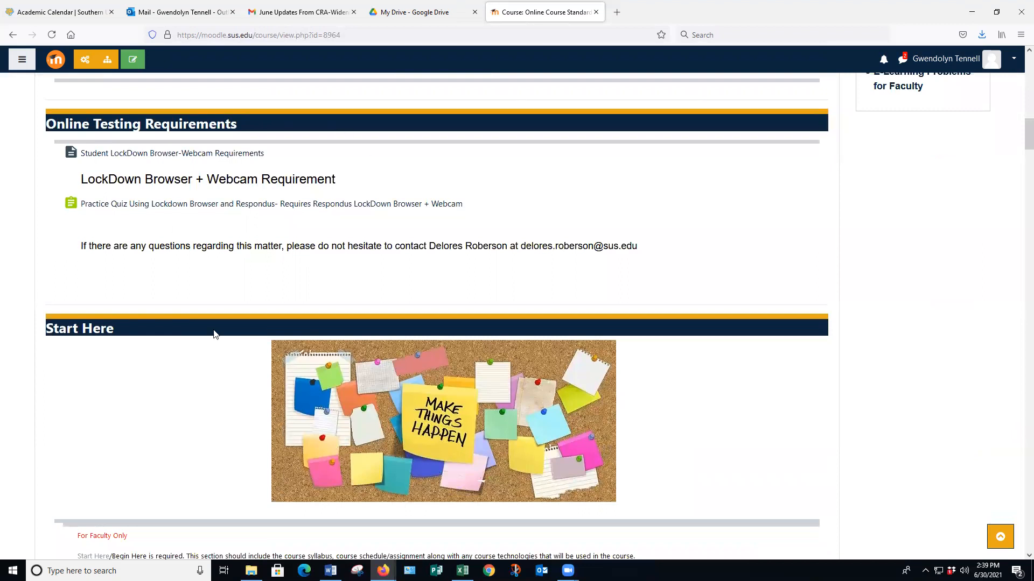
Turn on editing for the Online Course Standards course and check the Start Here section's items.
{"action": "left_click", "coordinate": [132, 64]}
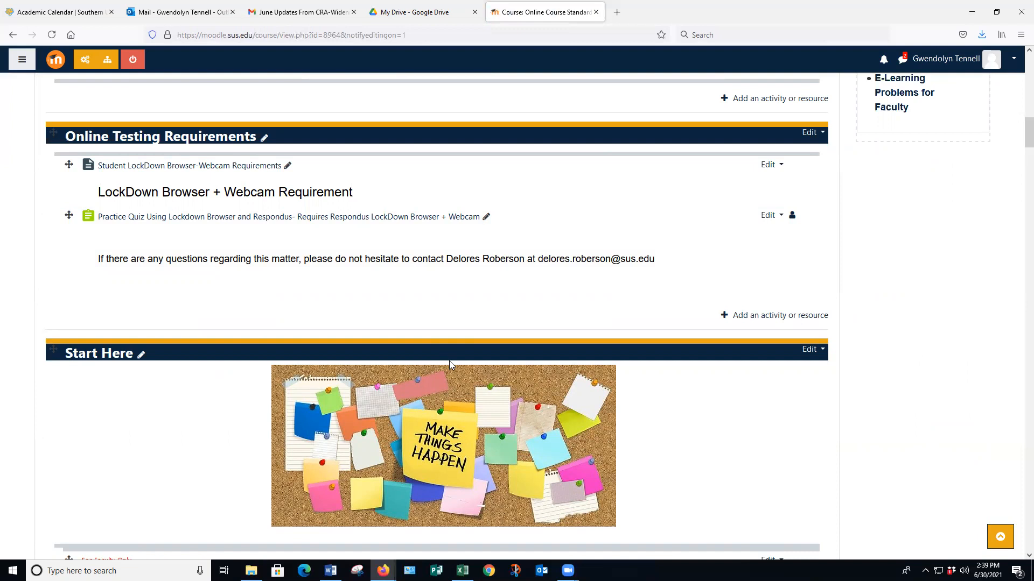
{"action": "scroll", "coordinate": [312, 473], "scroll_direction": "down", "scroll_amount": 3}
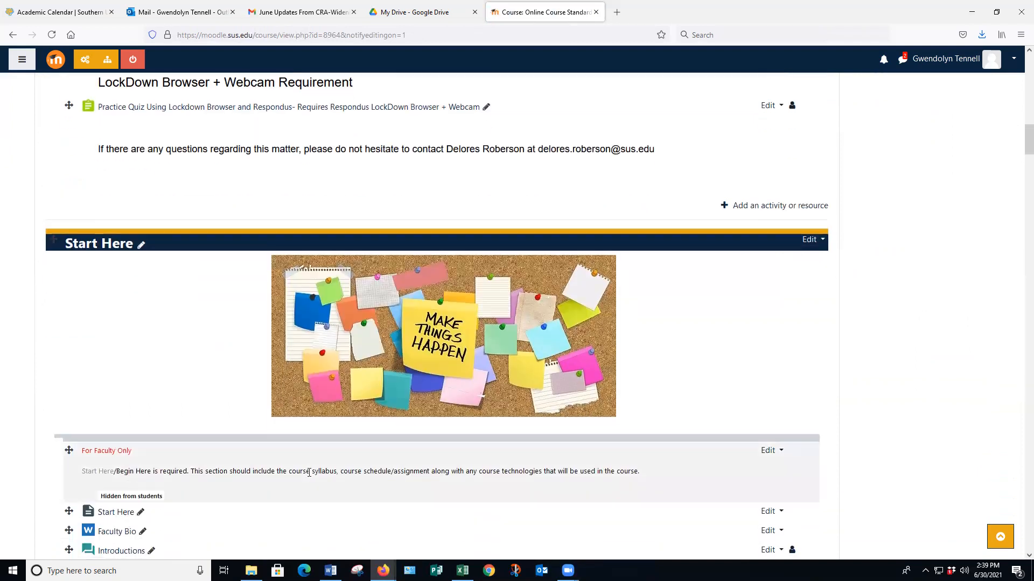
{"action": "scroll", "coordinate": [309, 472], "scroll_direction": "down", "scroll_amount": 1}
{"action": "scroll", "coordinate": [308, 473], "scroll_direction": "up", "scroll_amount": 20}
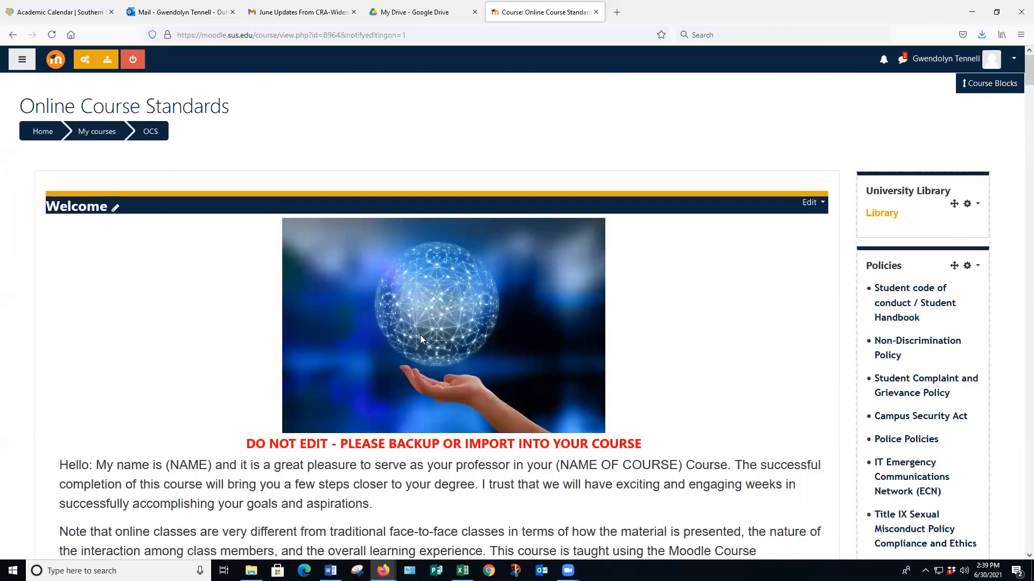
Review the Welcome section's faculty contact fields and hidden activities, the side blocks, and the Virtual Office Hours and Third Party Course sections in editing mode.
{"action": "scroll", "coordinate": [419, 337], "scroll_direction": "down", "scroll_amount": 4}
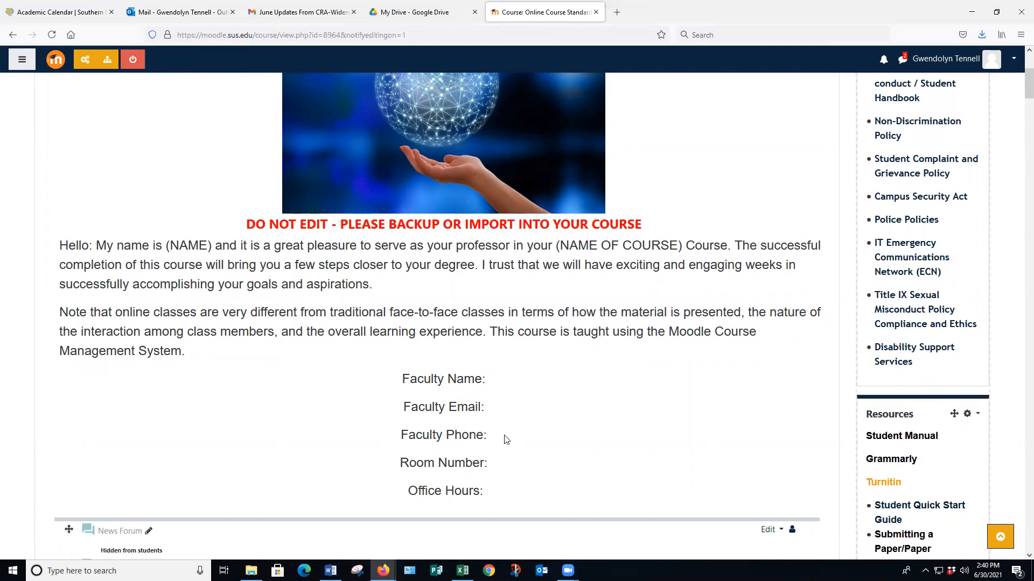
{"action": "scroll", "coordinate": [813, 212], "scroll_direction": "up", "scroll_amount": 4}
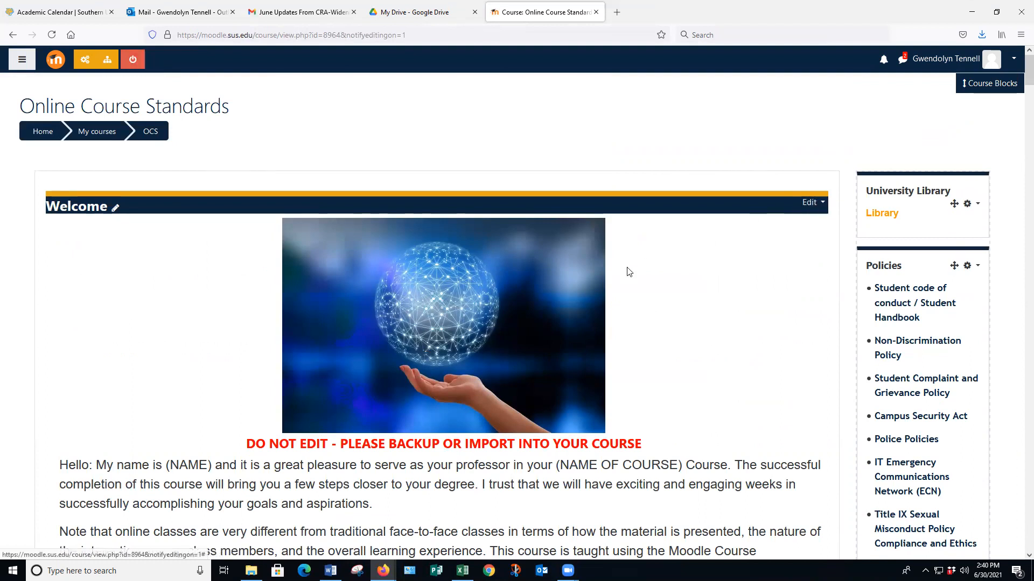
{"action": "scroll", "coordinate": [628, 272], "scroll_direction": "down", "scroll_amount": 4}
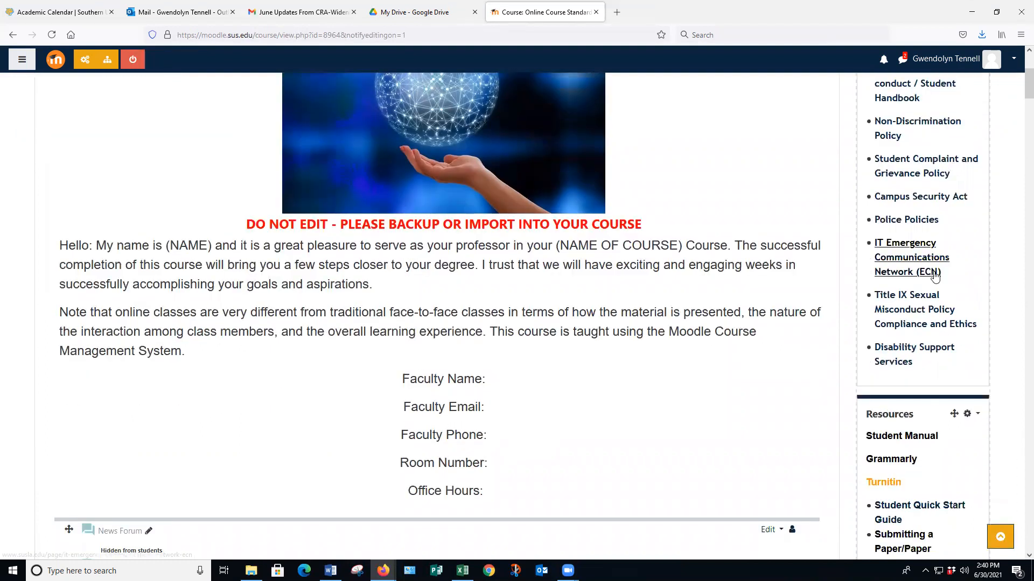
{"action": "scroll", "coordinate": [353, 259], "scroll_direction": "down", "scroll_amount": 2}
{"action": "scroll", "coordinate": [353, 259], "scroll_direction": "down", "scroll_amount": 2}
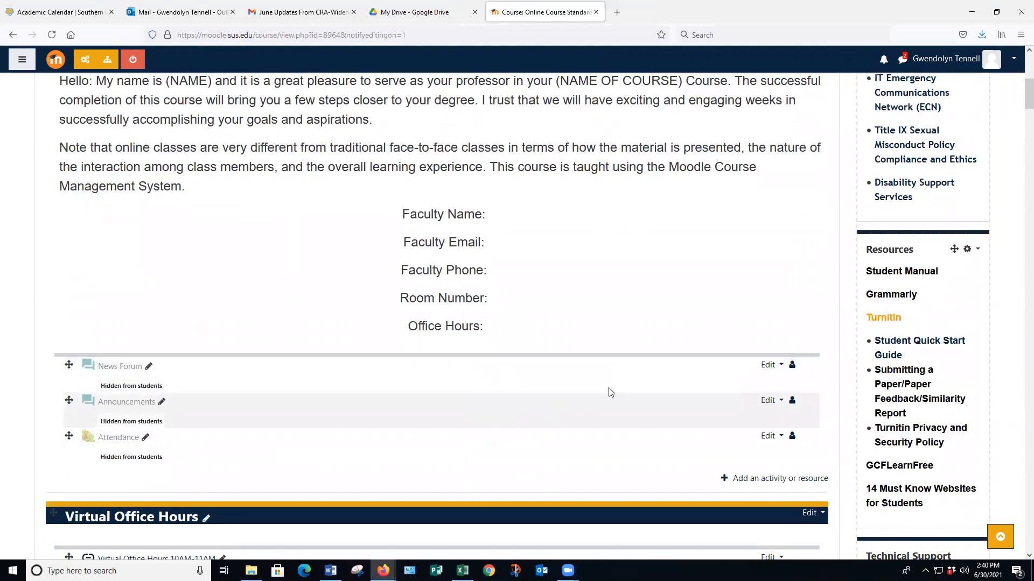
{"action": "scroll", "coordinate": [234, 475], "scroll_direction": "down", "scroll_amount": 3}
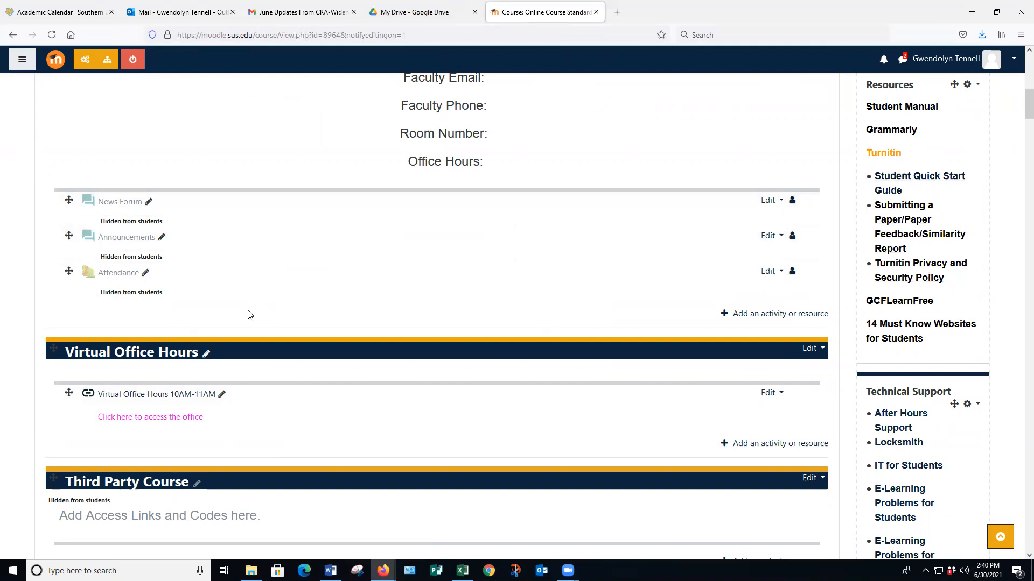
{"action": "scroll", "coordinate": [251, 318], "scroll_direction": "down", "scroll_amount": 3}
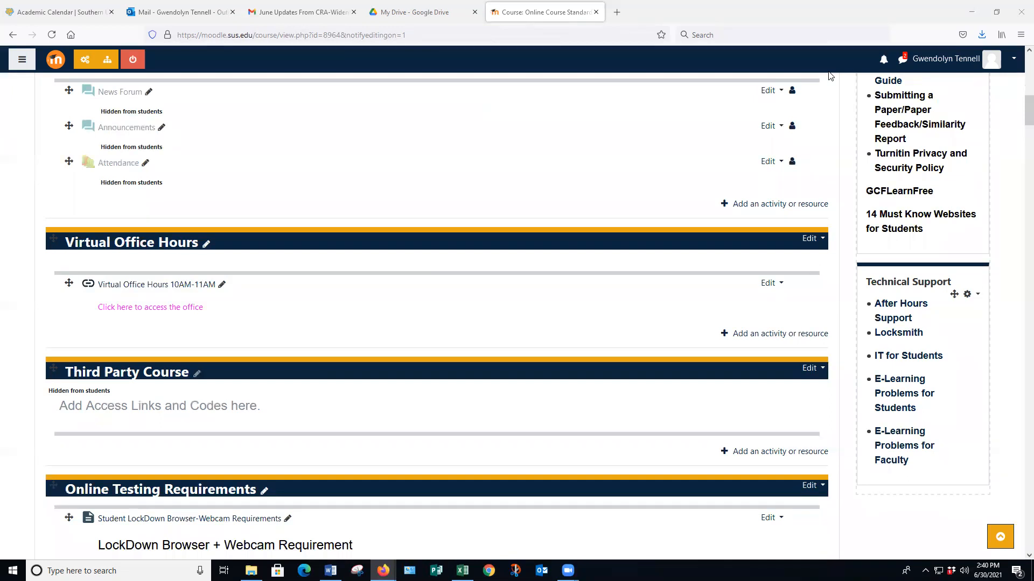
{"action": "scroll", "coordinate": [1017, 102], "scroll_direction": "up", "scroll_amount": 4}
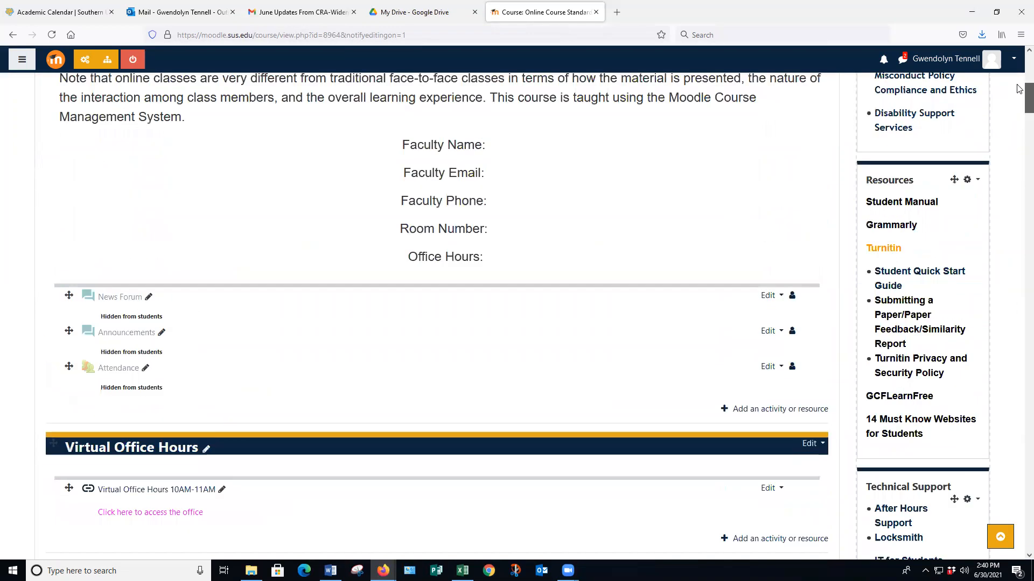
{"action": "scroll", "coordinate": [1017, 89], "scroll_direction": "up", "scroll_amount": 9}
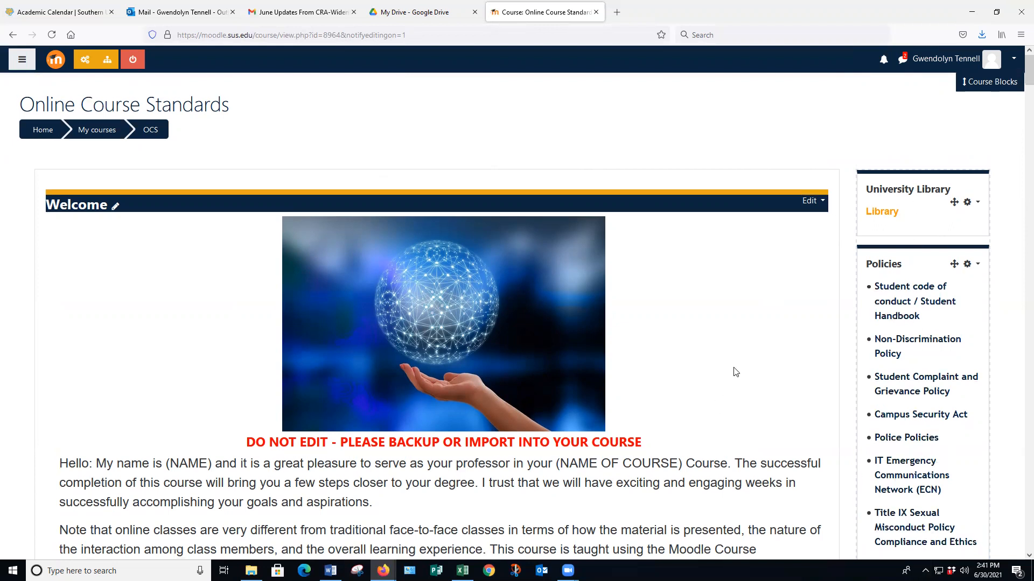
Examine the Technical Support block, the Welcome section's hidden activities and the Virtual Office Hours section in editing mode.
{"action": "scroll", "coordinate": [807, 258], "scroll_direction": "down", "scroll_amount": 3}
{"action": "scroll", "coordinate": [915, 167], "scroll_direction": "down", "scroll_amount": 5}
{"action": "scroll", "coordinate": [937, 300], "scroll_direction": "down", "scroll_amount": 9}
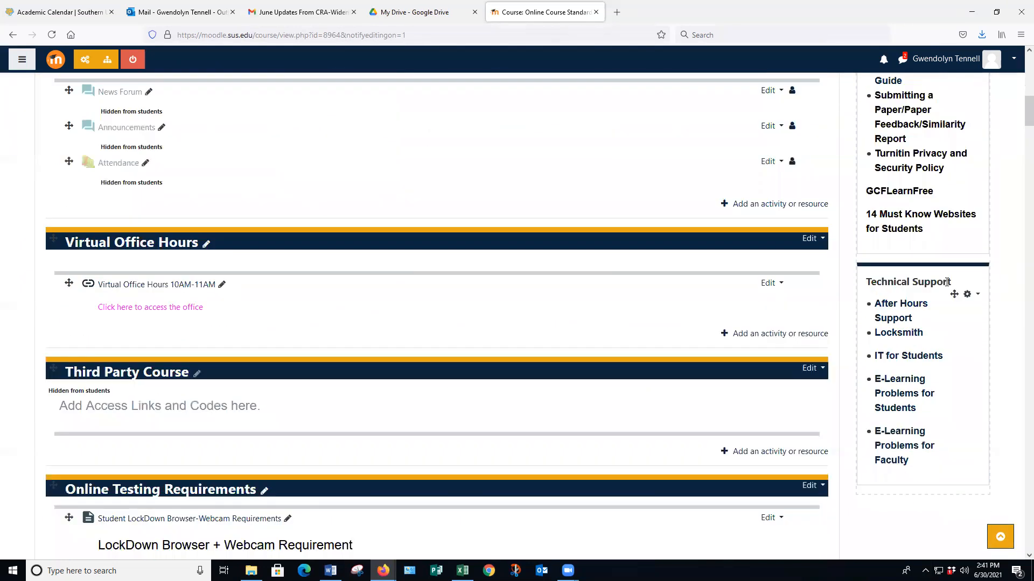
{"action": "scroll", "coordinate": [939, 299], "scroll_direction": "up", "scroll_amount": 8}
{"action": "scroll", "coordinate": [939, 300], "scroll_direction": "up", "scroll_amount": 8}
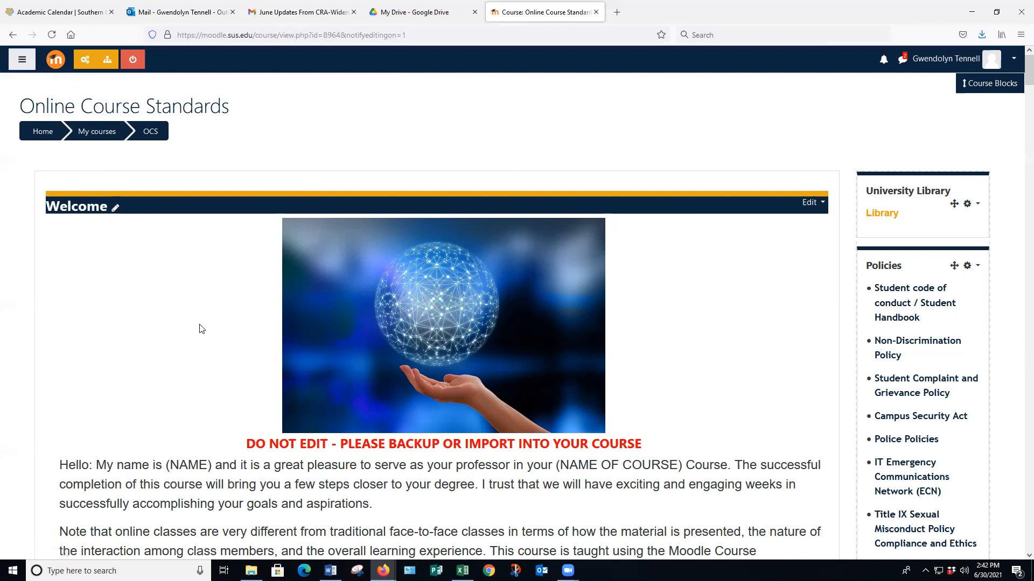
{"action": "scroll", "coordinate": [200, 305], "scroll_direction": "down", "scroll_amount": 3}
{"action": "scroll", "coordinate": [200, 305], "scroll_direction": "down", "scroll_amount": 6}
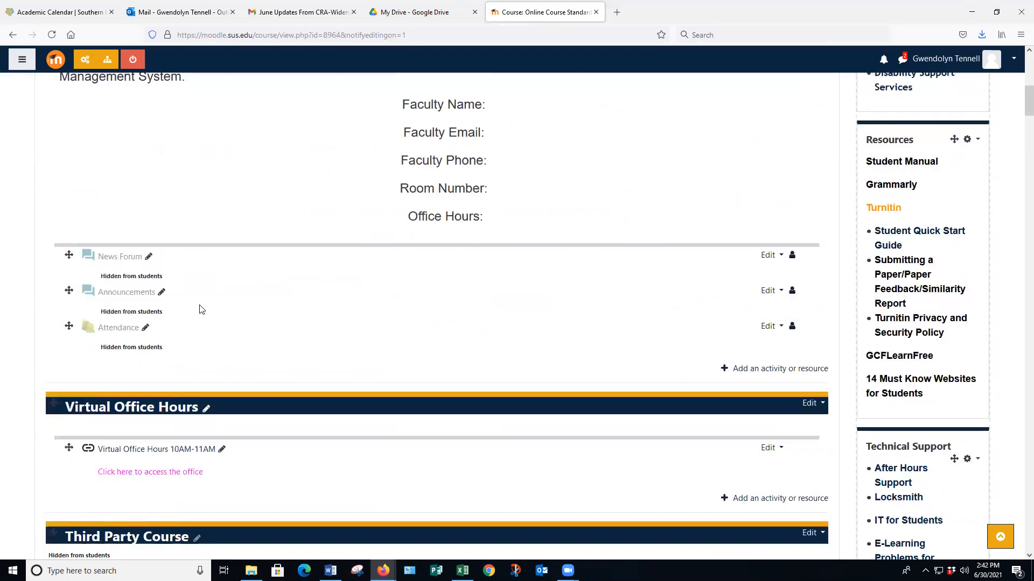
{"action": "scroll", "coordinate": [201, 308], "scroll_direction": "up", "scroll_amount": 8}
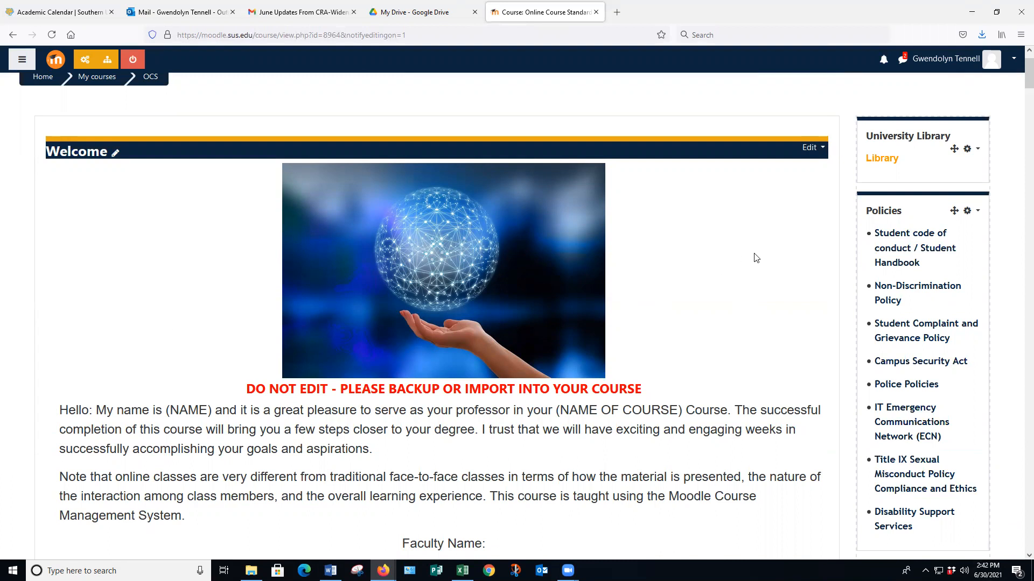
{"action": "scroll", "coordinate": [747, 260], "scroll_direction": "up", "scroll_amount": 1}
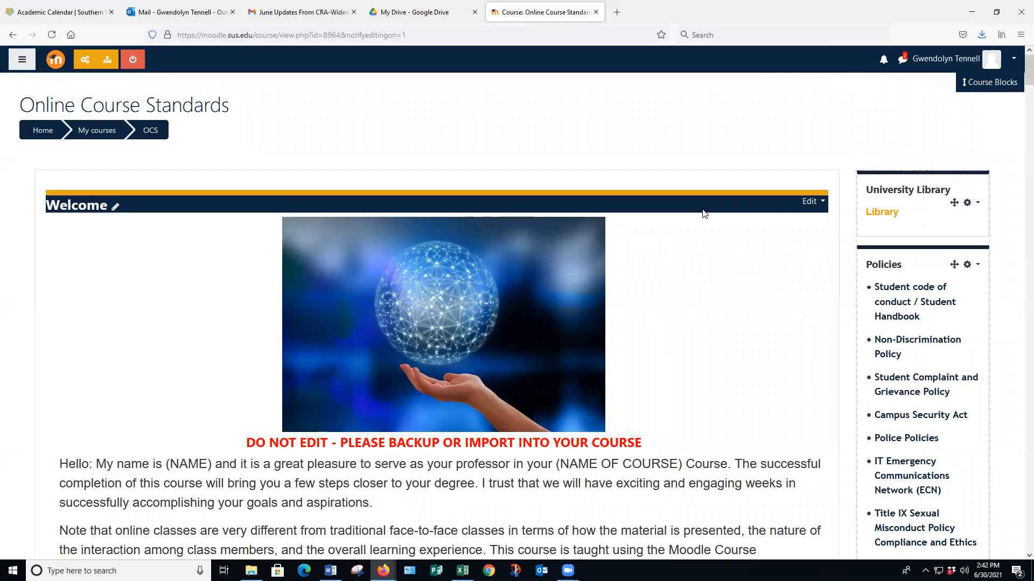
Check the Online Testing Requirements section's editing options and look over its items and the Start Here section.
{"action": "scroll", "coordinate": [702, 214], "scroll_direction": "down", "scroll_amount": 5}
{"action": "scroll", "coordinate": [702, 210], "scroll_direction": "down", "scroll_amount": 10}
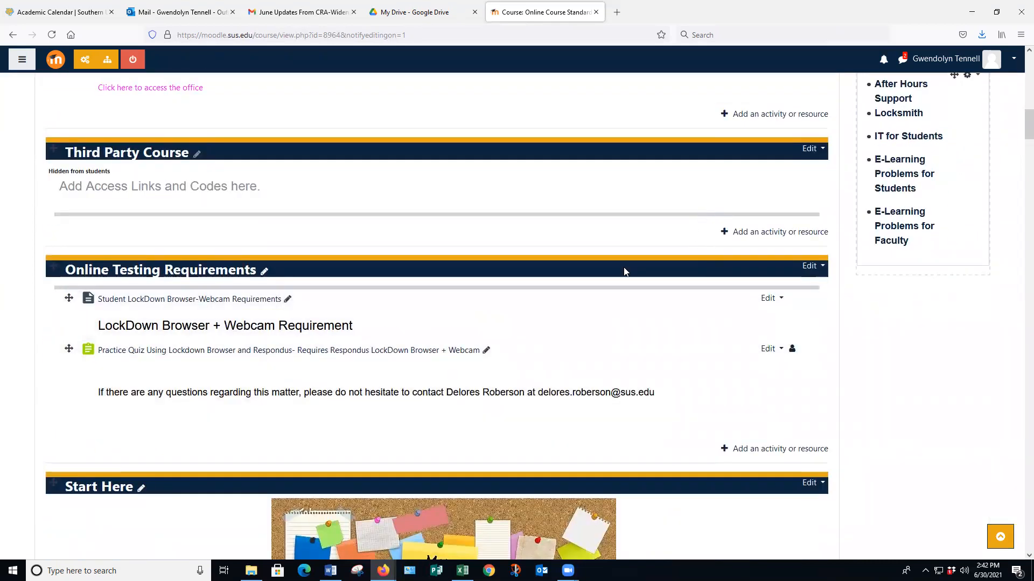
{"action": "scroll", "coordinate": [191, 243], "scroll_direction": "down", "scroll_amount": 1}
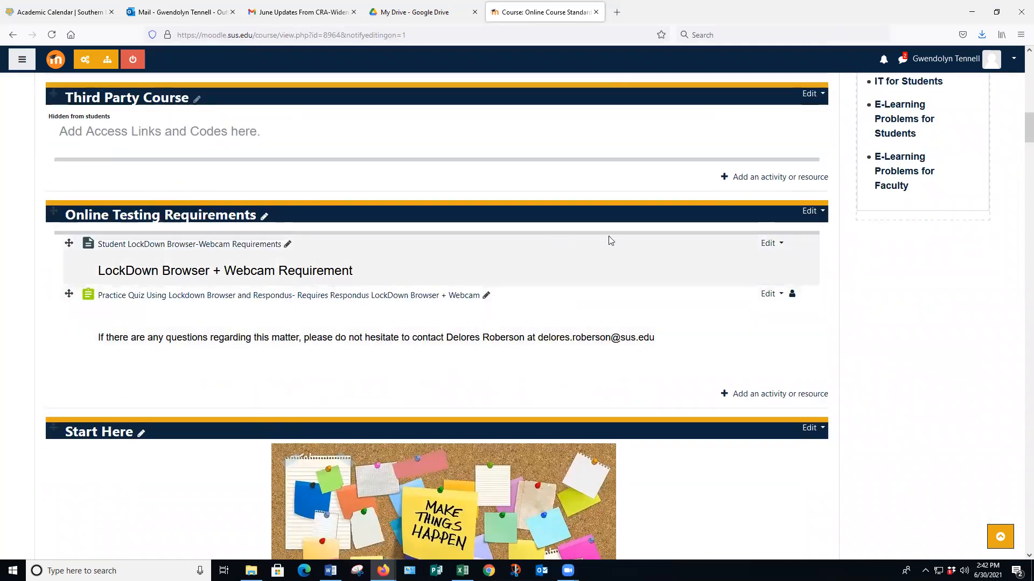
{"action": "left_click", "coordinate": [816, 212]}
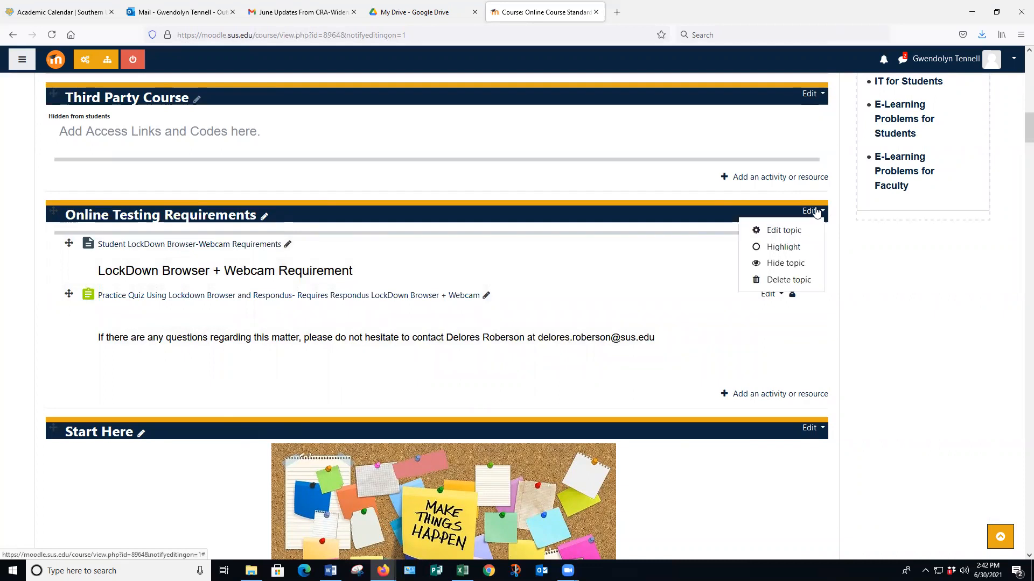
{"action": "left_click", "coordinate": [653, 263]}
{"action": "scroll", "coordinate": [656, 264], "scroll_direction": "down", "scroll_amount": 5}
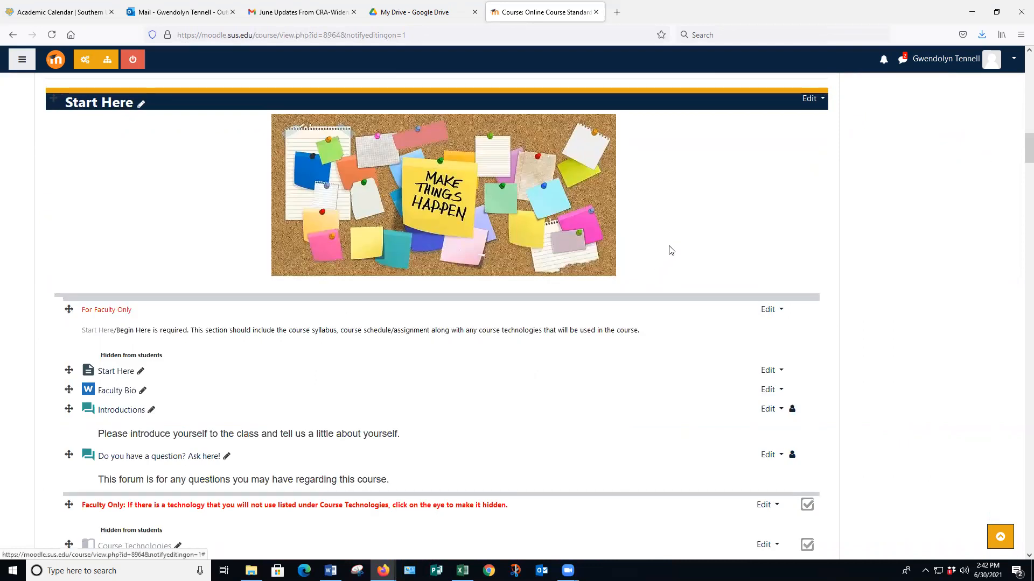
{"action": "scroll", "coordinate": [669, 249], "scroll_direction": "down", "scroll_amount": 2}
{"action": "scroll", "coordinate": [617, 245], "scroll_direction": "up", "scroll_amount": 5}
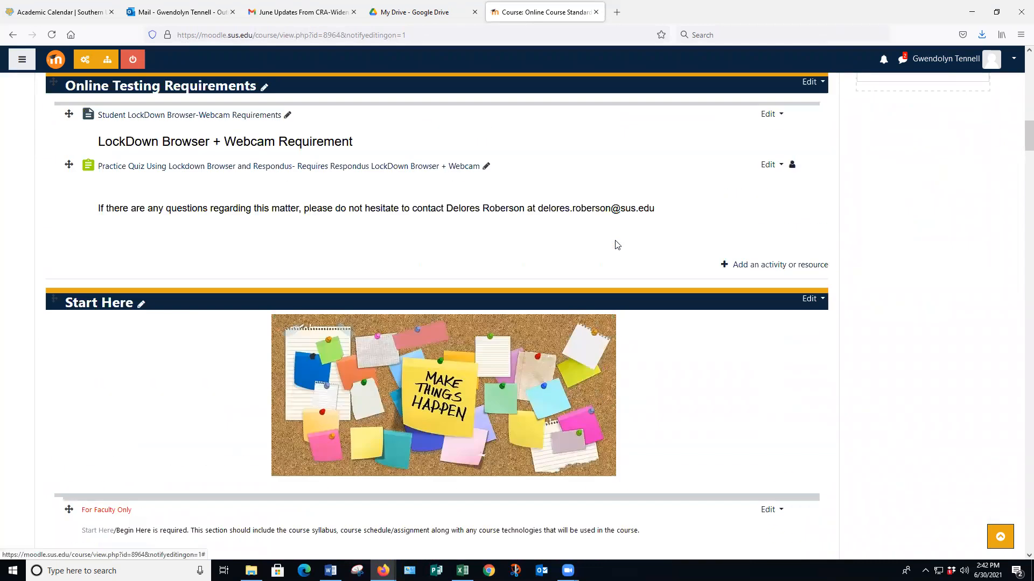
Review the Third Party Course and Virtual Office Hours sections, the Welcome section's faculty fields, and the Policies and Resources blocks.
{"action": "scroll", "coordinate": [698, 263], "scroll_direction": "up", "scroll_amount": 4}
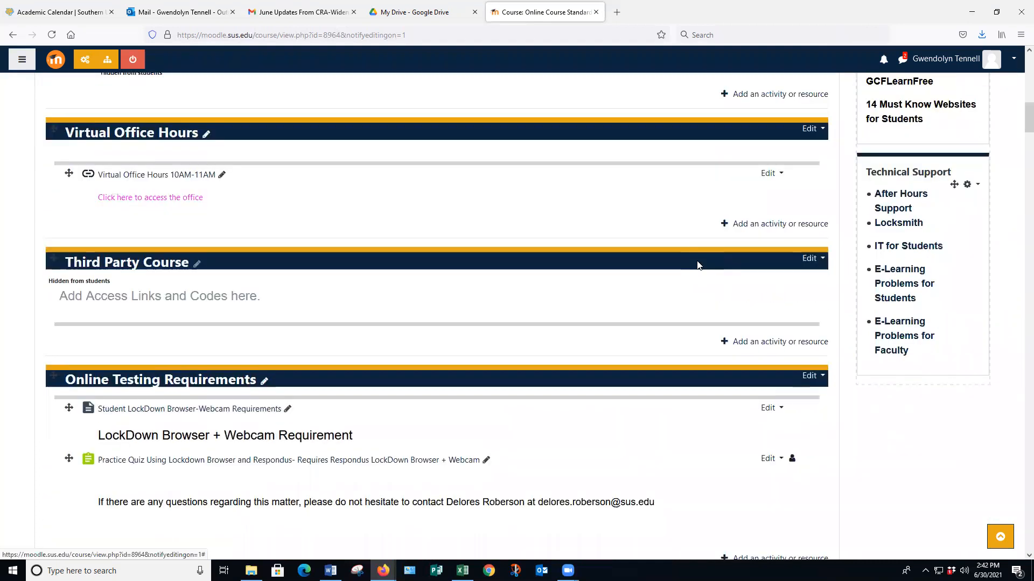
{"action": "scroll", "coordinate": [698, 265], "scroll_direction": "up", "scroll_amount": 3}
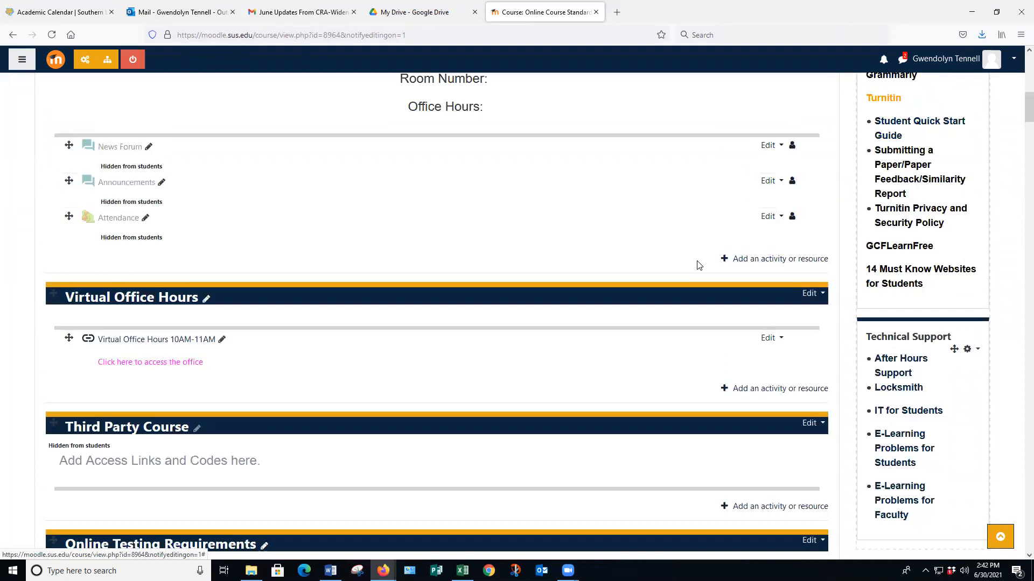
{"action": "scroll", "coordinate": [698, 265], "scroll_direction": "up", "scroll_amount": 1}
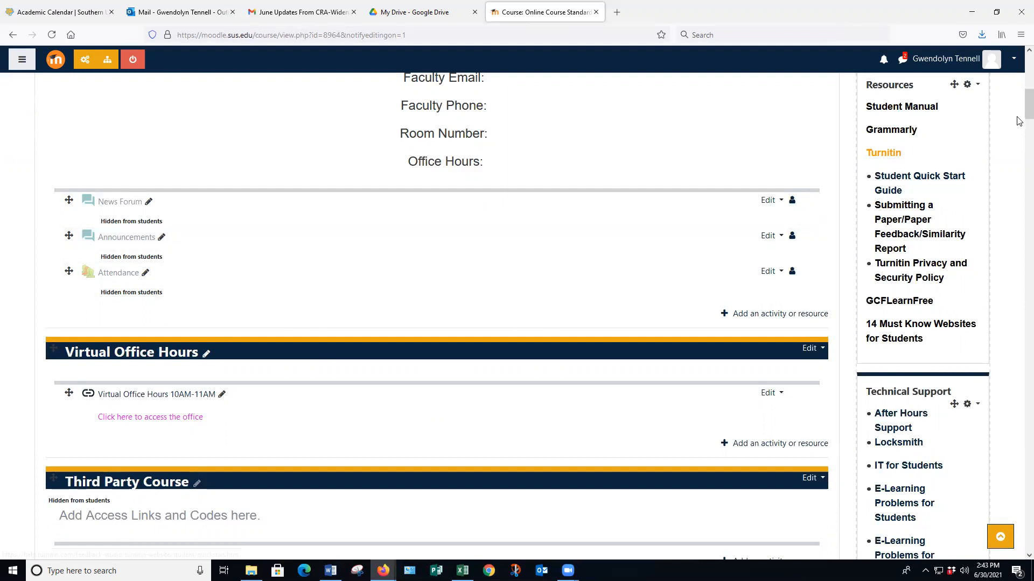
{"action": "left_click_drag", "start_coordinate": [1017, 113], "coordinate": [1017, 82]}
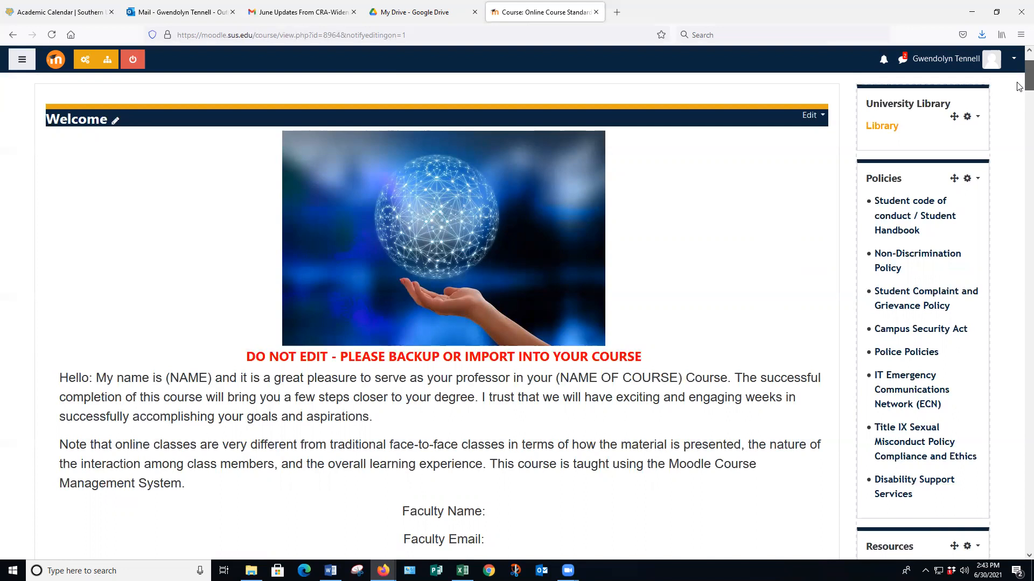
{"action": "scroll", "coordinate": [1019, 86], "scroll_direction": "down", "scroll_amount": 5}
{"action": "left_click_drag", "start_coordinate": [1019, 97], "coordinate": [1019, 126]}
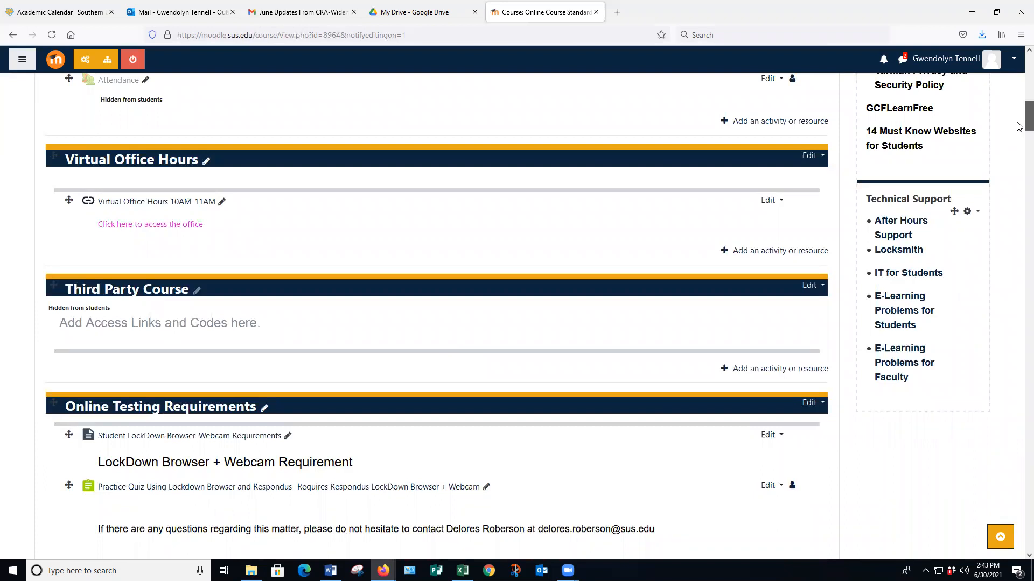
{"action": "left_click_drag", "start_coordinate": [1019, 126], "coordinate": [1019, 99]}
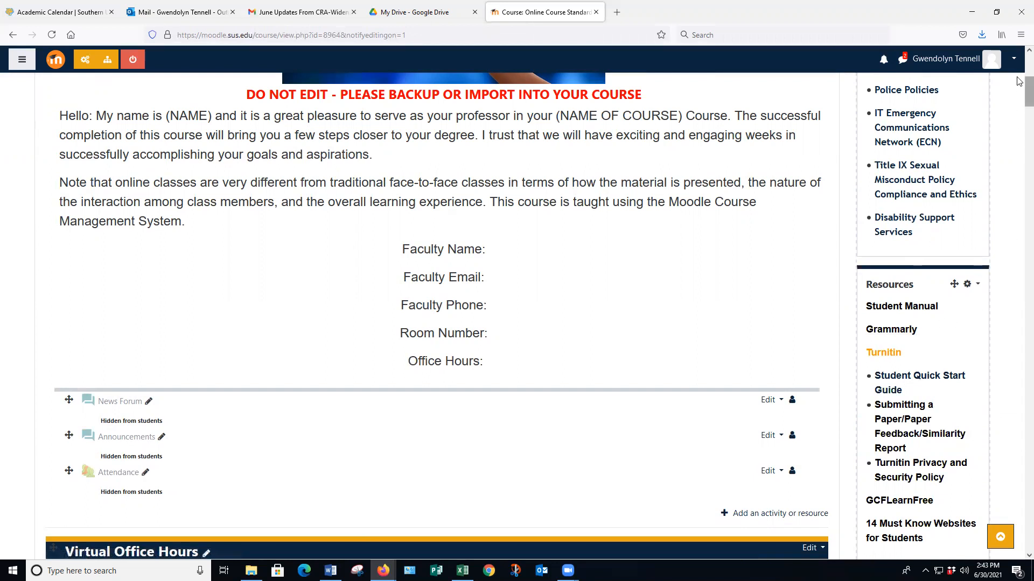
{"action": "scroll", "coordinate": [1019, 101], "scroll_direction": "up", "scroll_amount": 6}
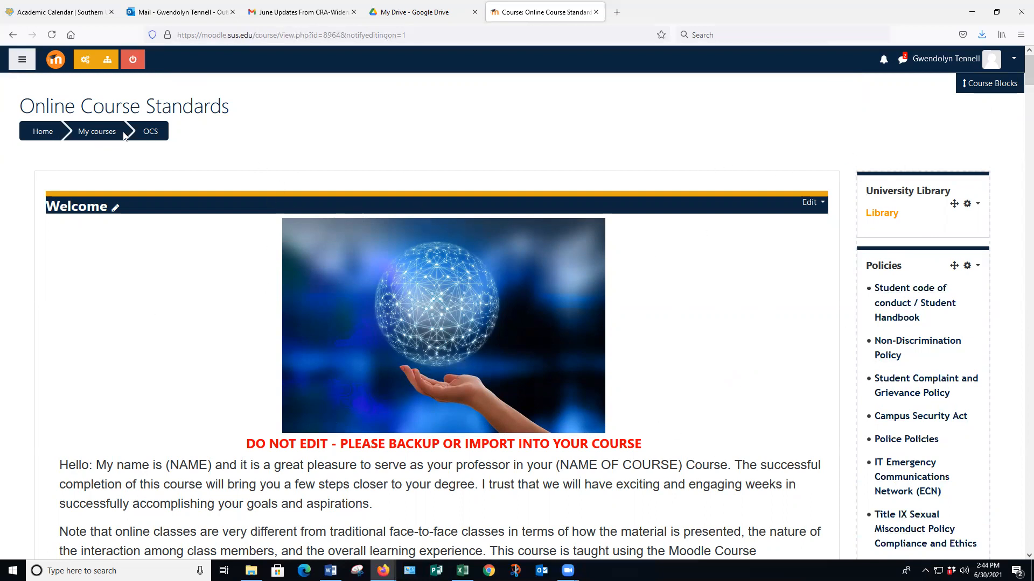
{"action": "scroll", "coordinate": [781, 290], "scroll_direction": "down", "scroll_amount": 7}
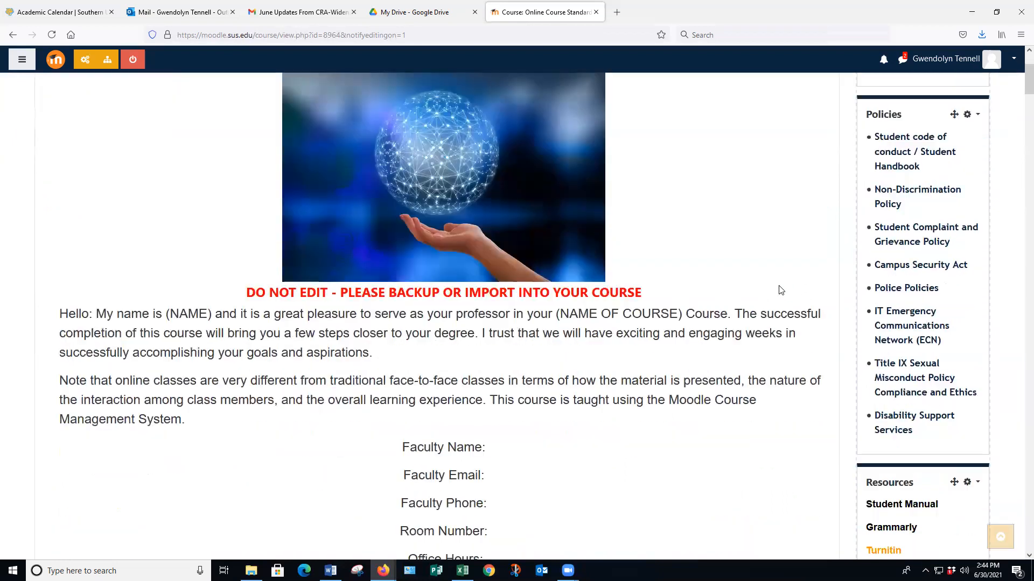
{"action": "scroll", "coordinate": [781, 290], "scroll_direction": "up", "scroll_amount": 6}
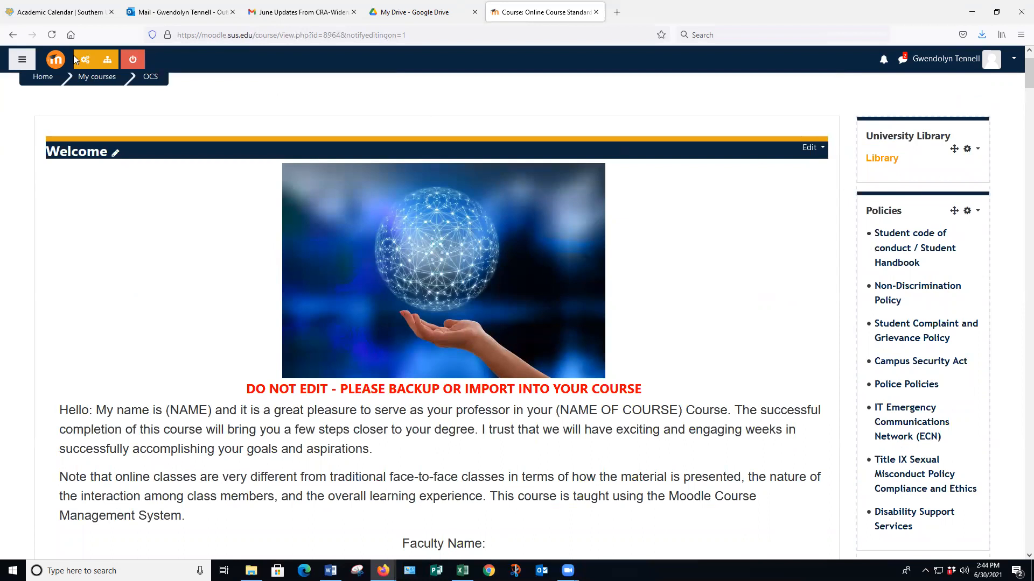
Open the Policies block's configuration, look over its linked policy list, and return to the course page without saving.
{"action": "left_click", "coordinate": [966, 213]}
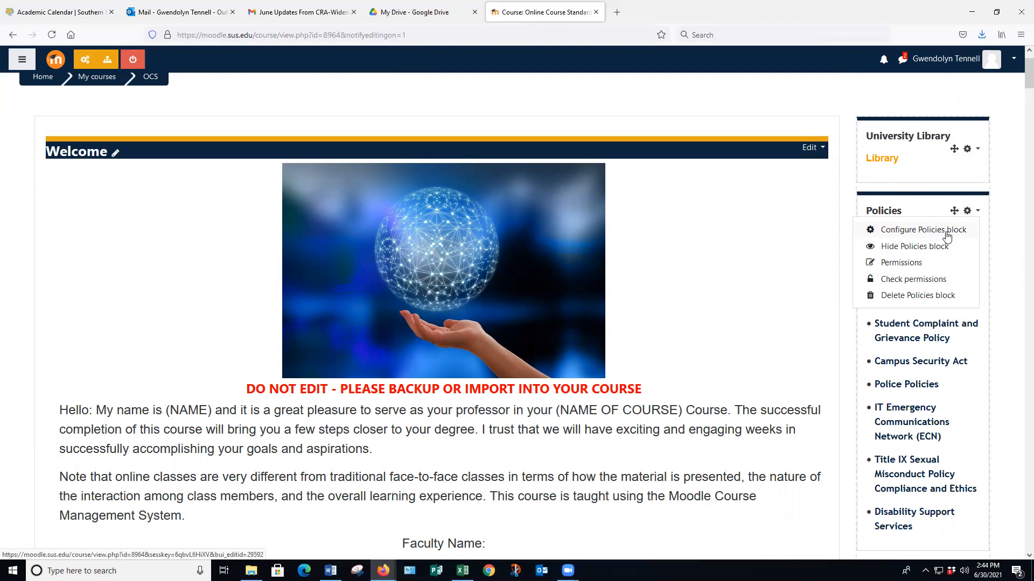
{"action": "left_click", "coordinate": [922, 233]}
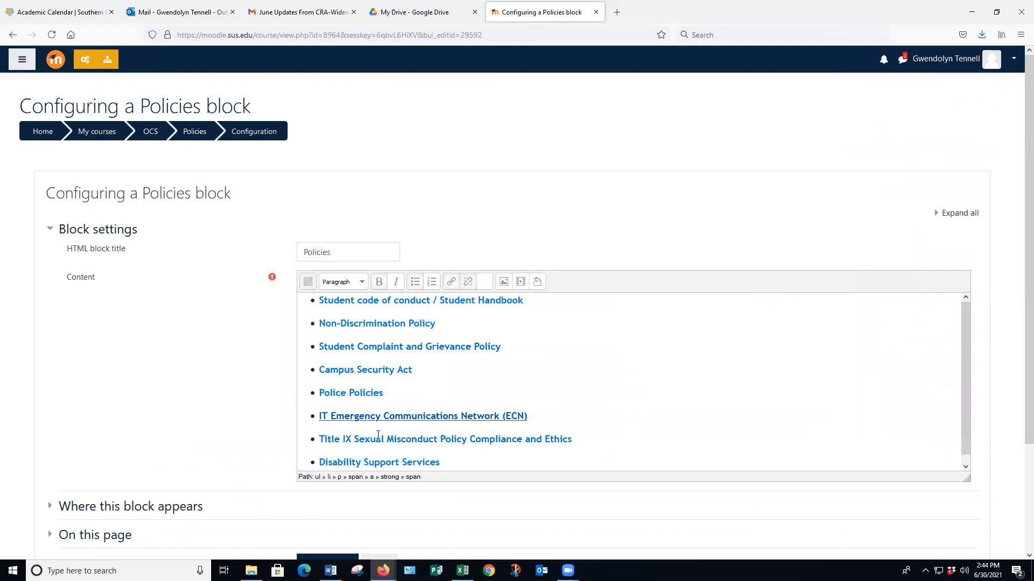
{"action": "scroll", "coordinate": [236, 370], "scroll_direction": "down", "scroll_amount": 3}
{"action": "scroll", "coordinate": [475, 429], "scroll_direction": "up", "scroll_amount": 3}
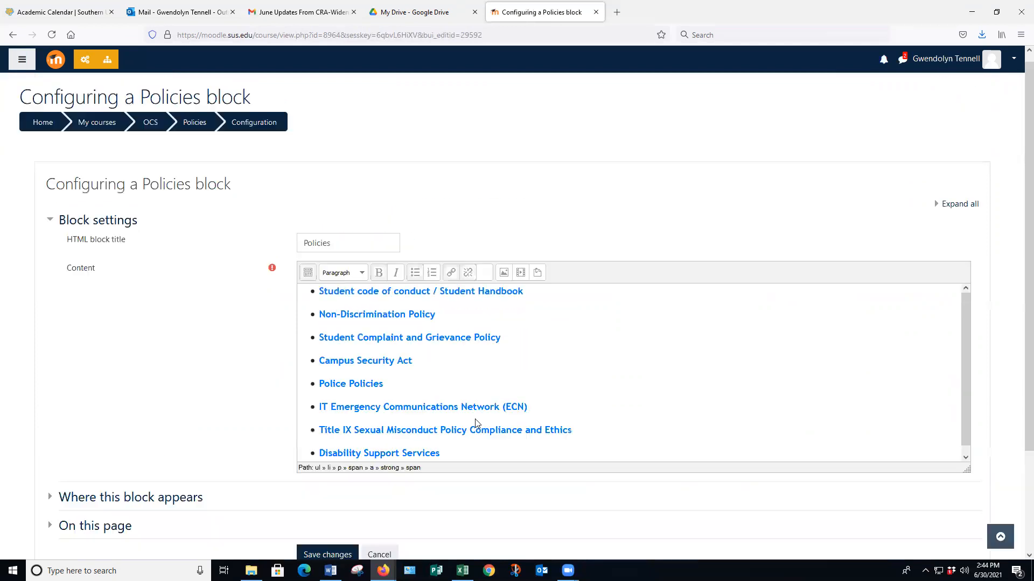
{"action": "left_click", "coordinate": [12, 35]}
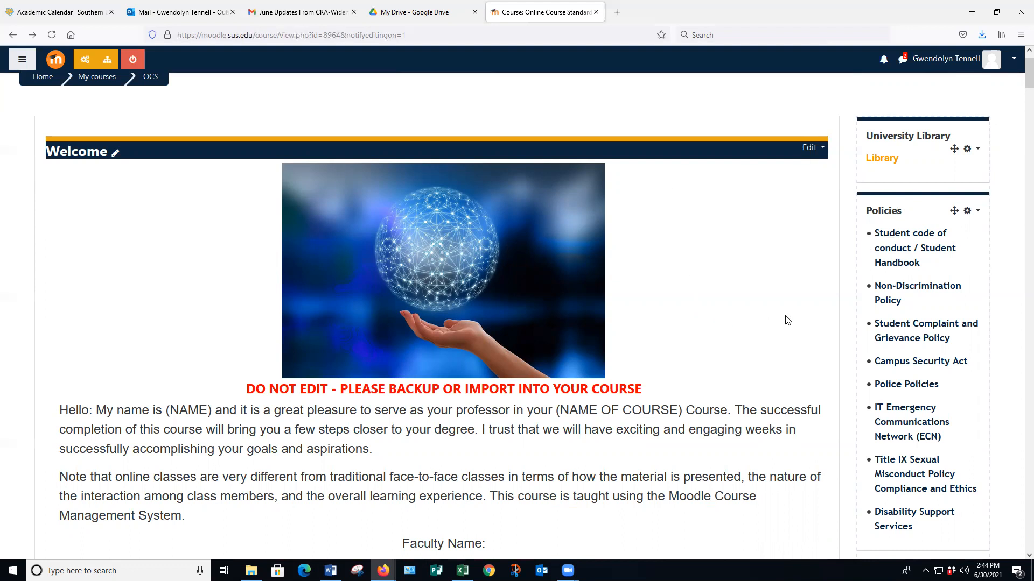
Open the Student code of conduct / Student Handbook link, check the handbook's cover and contents page, and return to the course.
{"action": "left_click", "coordinate": [928, 234]}
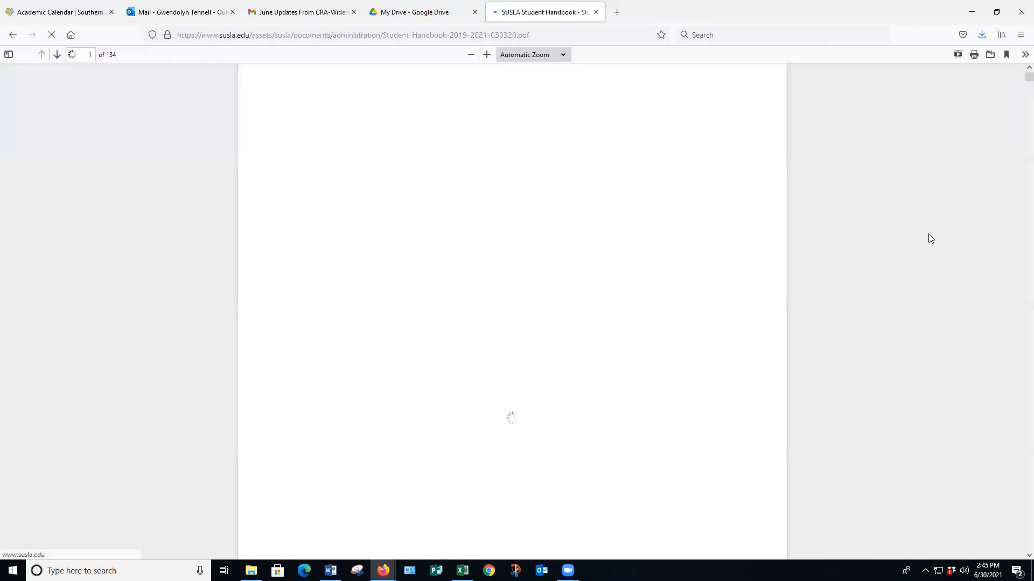
{"action": "scroll", "coordinate": [558, 323], "scroll_direction": "down", "scroll_amount": 10}
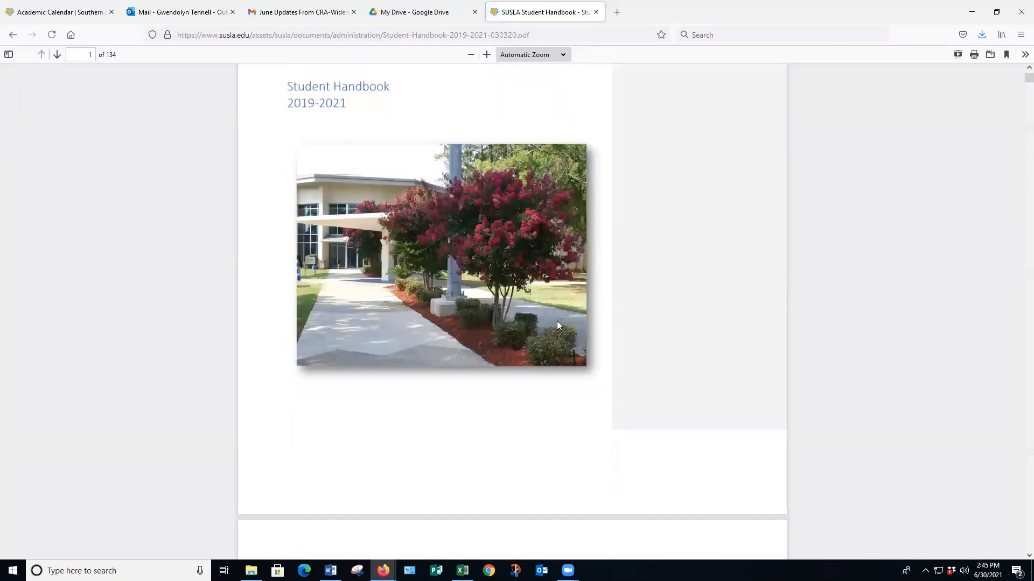
{"action": "scroll", "coordinate": [560, 329], "scroll_direction": "down", "scroll_amount": 4}
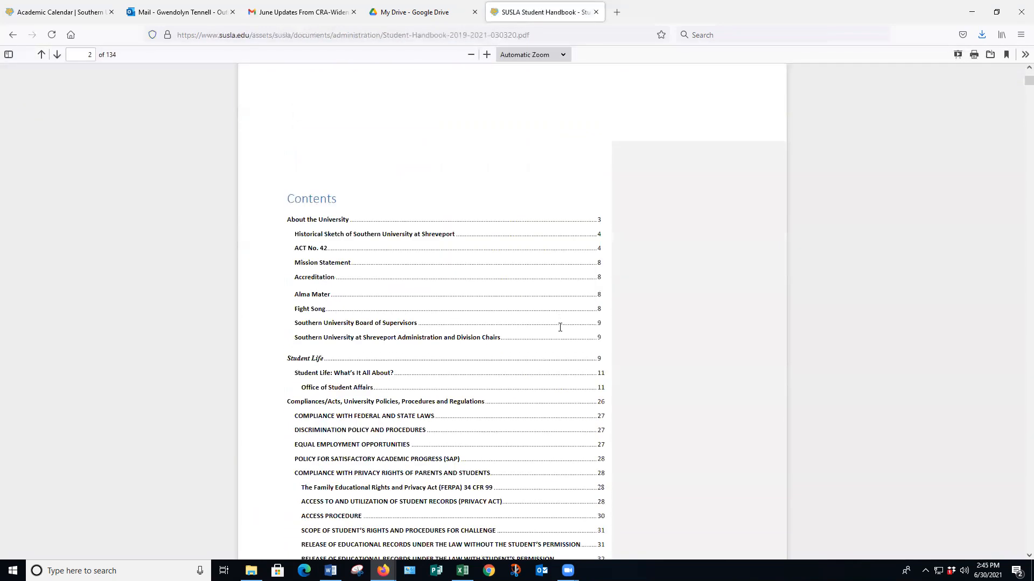
{"action": "scroll", "coordinate": [559, 327], "scroll_direction": "down", "scroll_amount": 2}
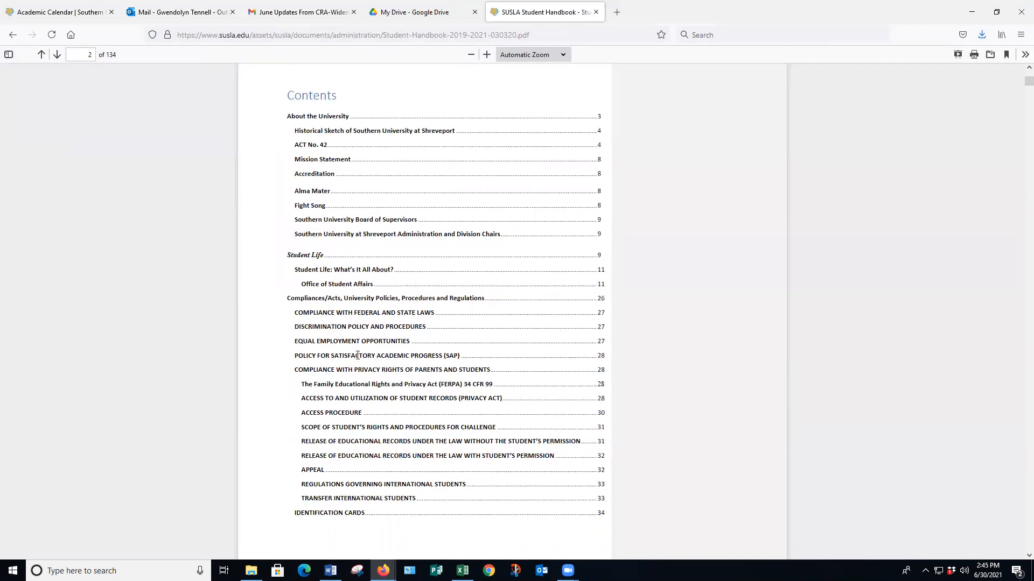
{"action": "scroll", "coordinate": [526, 309], "scroll_direction": "up", "scroll_amount": 15}
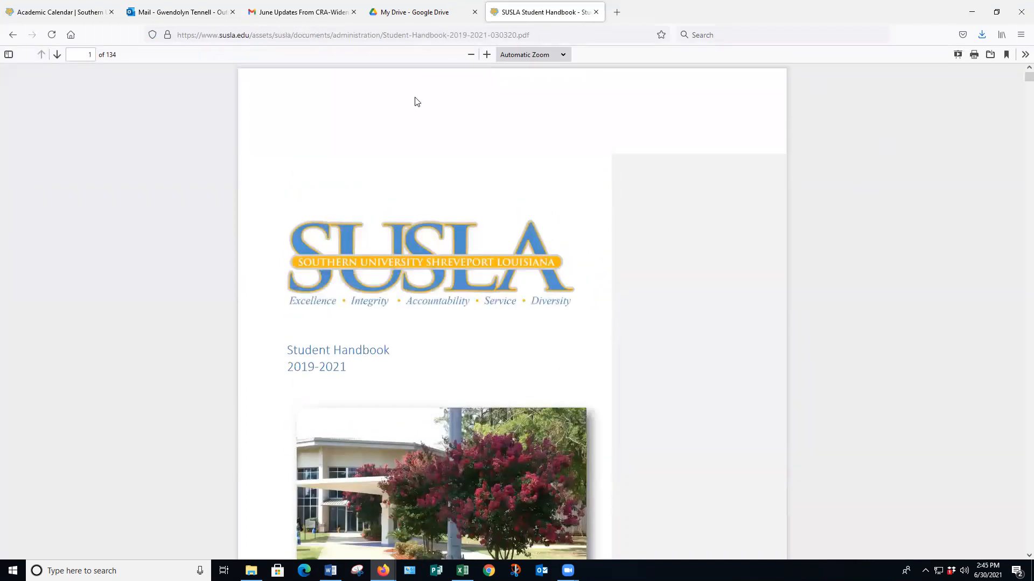
{"action": "key", "text": "alt+Left"}
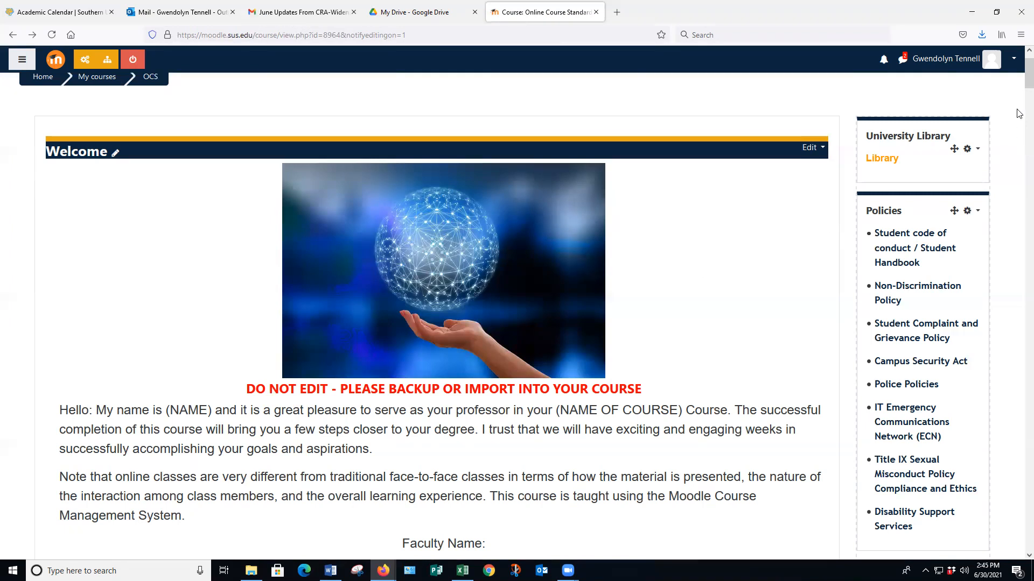
{"action": "scroll", "coordinate": [1019, 81], "scroll_direction": "up", "scroll_amount": 2}
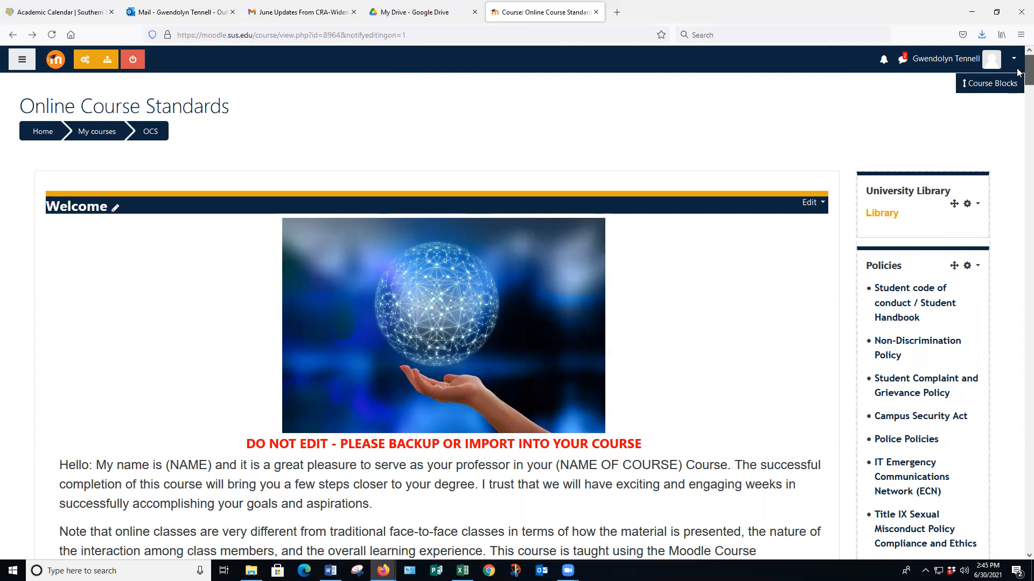
{"action": "scroll", "coordinate": [1019, 71], "scroll_direction": "down", "scroll_amount": 2}
{"action": "scroll", "coordinate": [1018, 64], "scroll_direction": "up", "scroll_amount": 2}
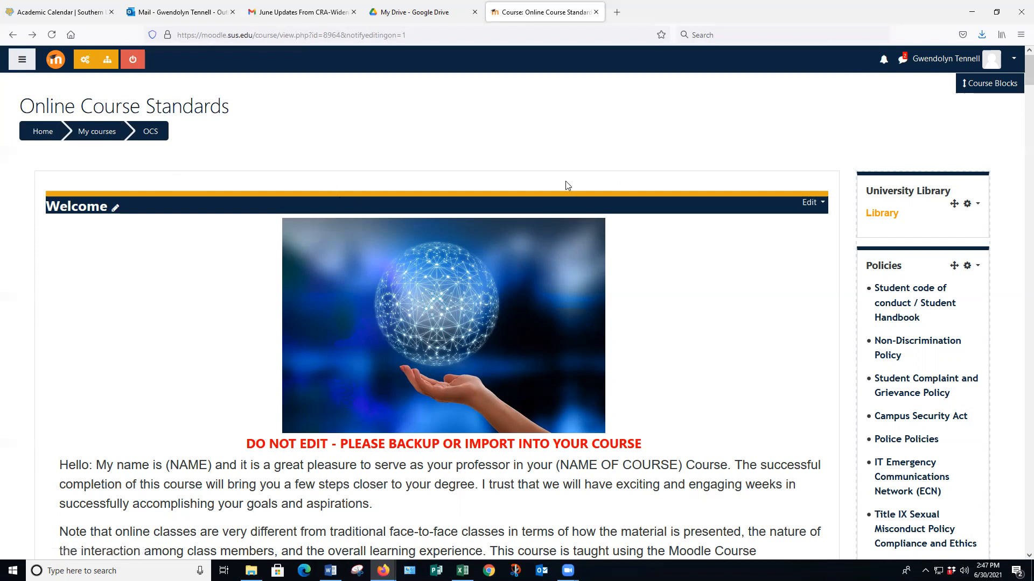
{"action": "scroll", "coordinate": [700, 274], "scroll_direction": "down", "scroll_amount": 1}
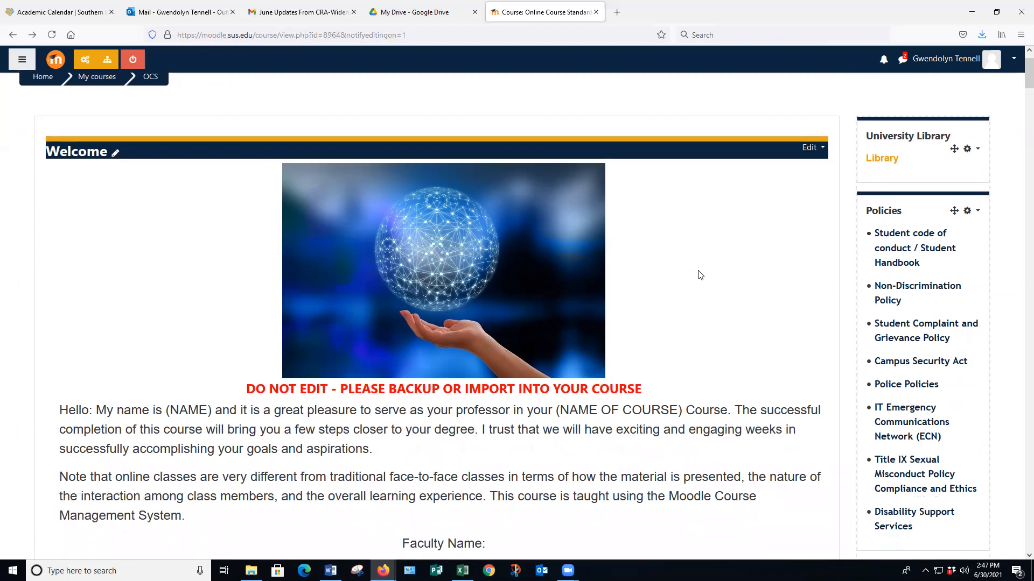
{"action": "scroll", "coordinate": [700, 275], "scroll_direction": "down", "scroll_amount": 2}
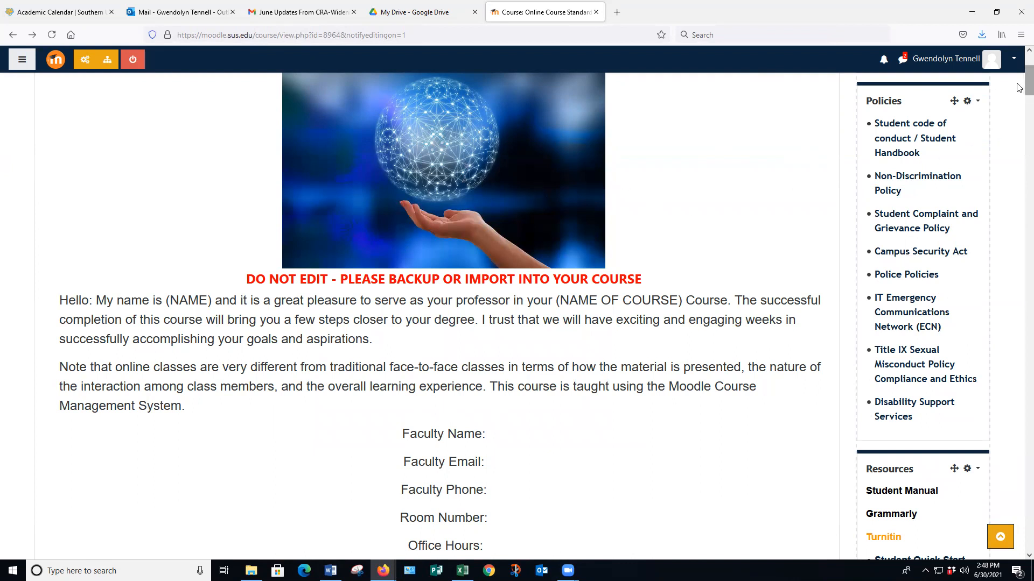
{"action": "scroll", "coordinate": [1019, 87], "scroll_direction": "up", "scroll_amount": 3}
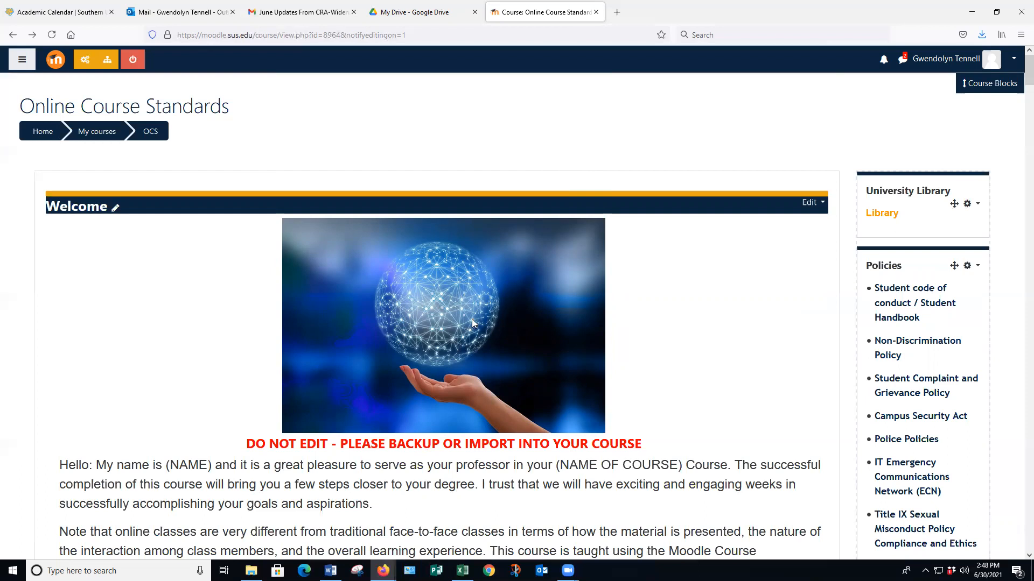
{"action": "scroll", "coordinate": [646, 374], "scroll_direction": "down", "scroll_amount": 10}
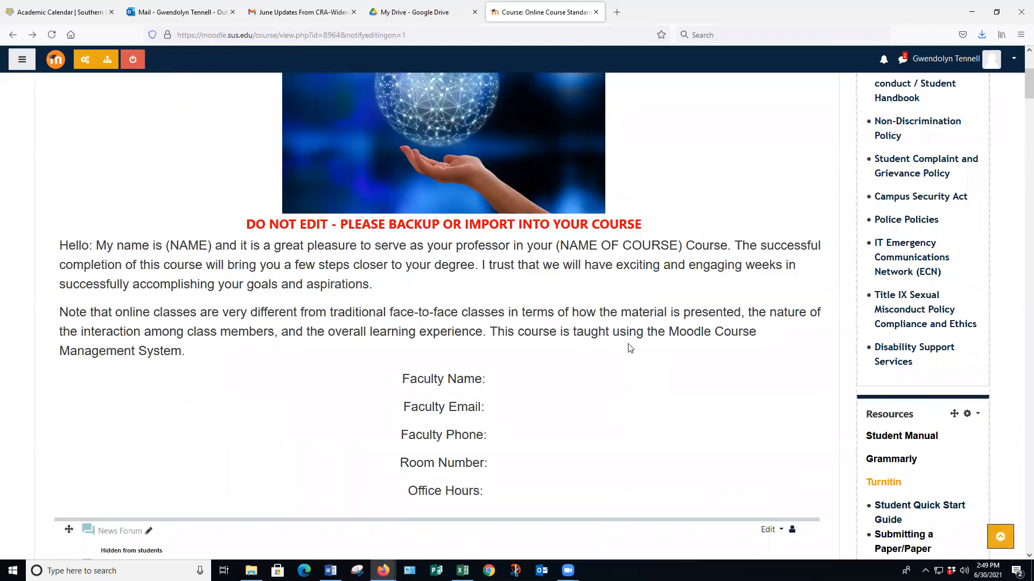
Look over the template's sections from Welcome to Start Here and its Policies, Resources and Technical Support blocks.
{"action": "scroll", "coordinate": [599, 348], "scroll_direction": "down", "scroll_amount": 5}
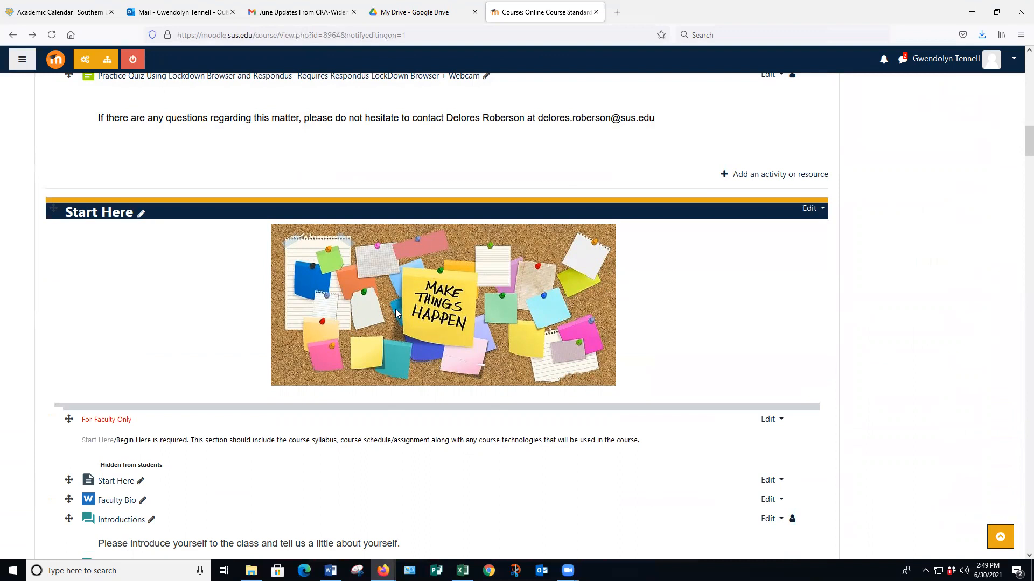
{"action": "scroll", "coordinate": [519, 367], "scroll_direction": "up", "scroll_amount": 18}
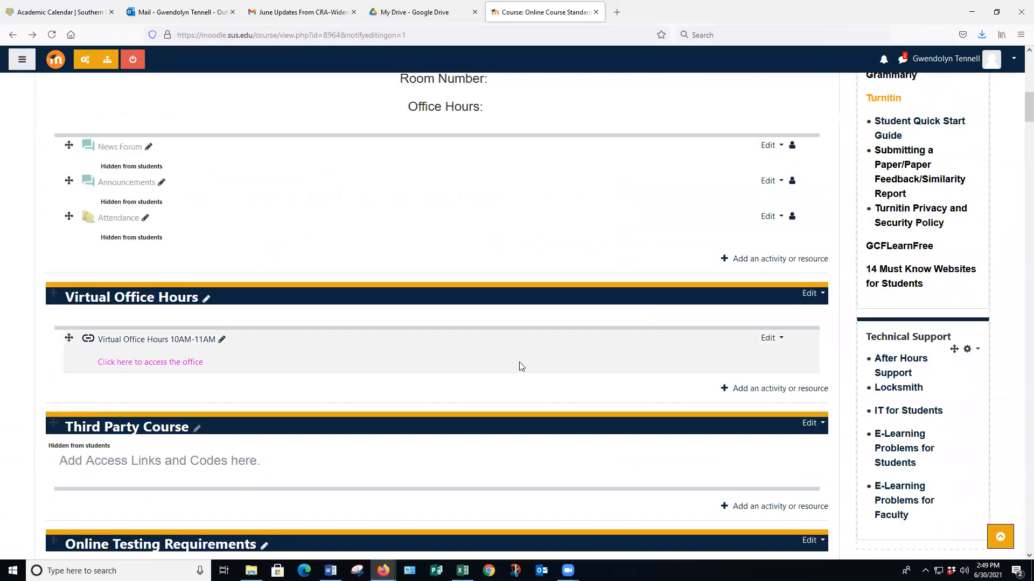
{"action": "scroll", "coordinate": [516, 404], "scroll_direction": "down", "scroll_amount": 4}
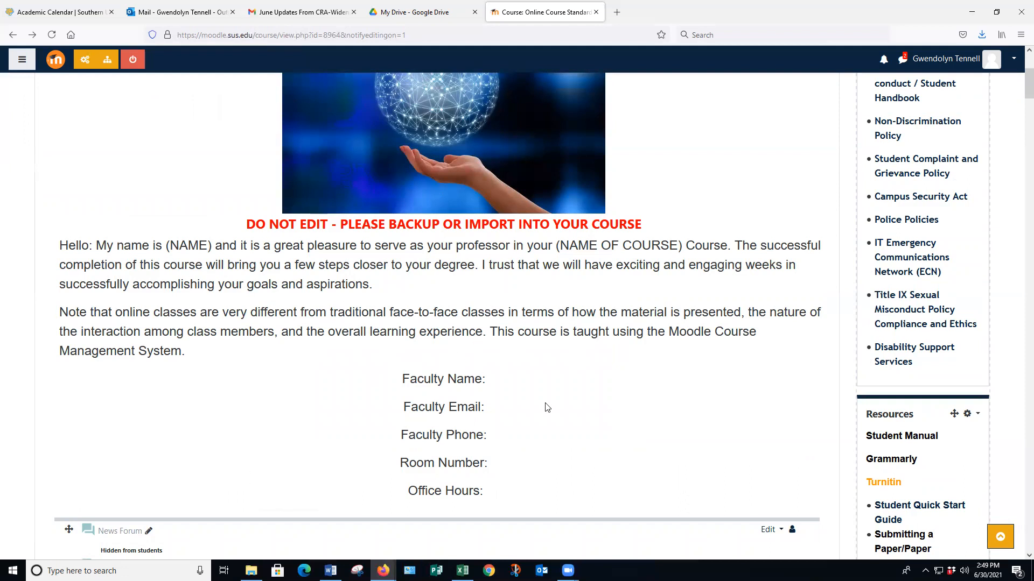
{"action": "scroll", "coordinate": [547, 408], "scroll_direction": "up", "scroll_amount": 1}
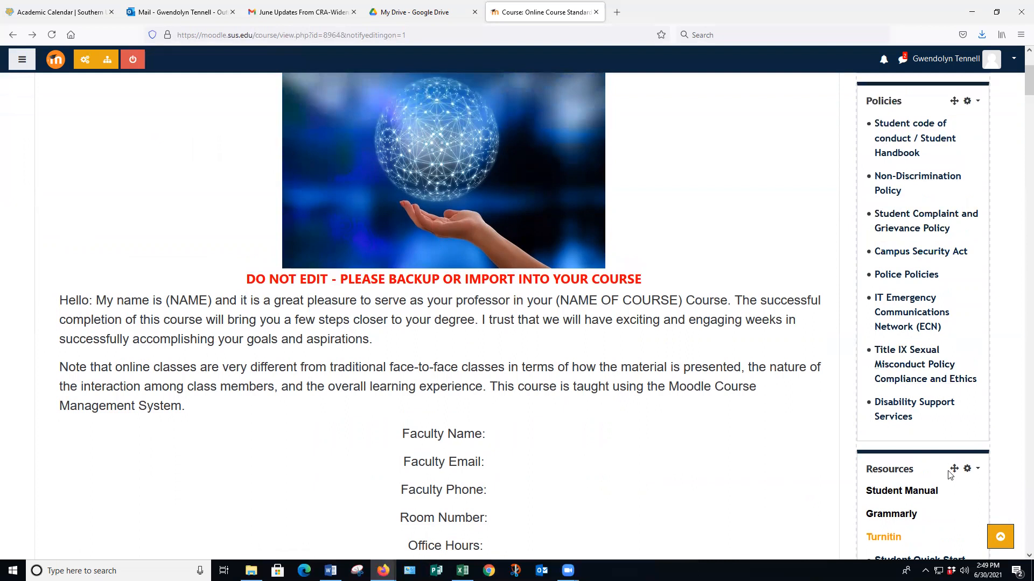
{"action": "scroll", "coordinate": [950, 196], "scroll_direction": "up", "scroll_amount": 2}
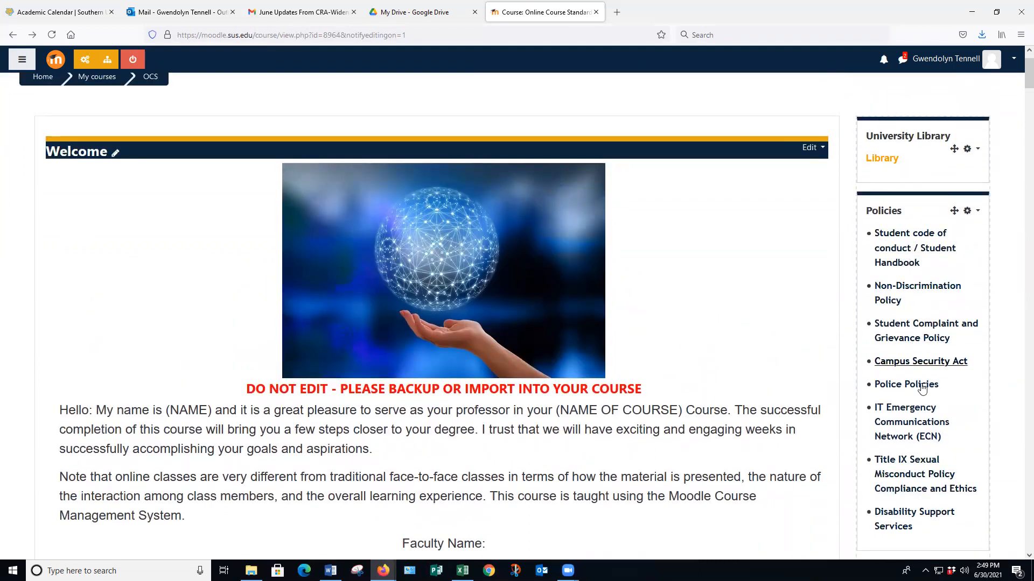
{"action": "scroll", "coordinate": [923, 501], "scroll_direction": "down", "scroll_amount": 10}
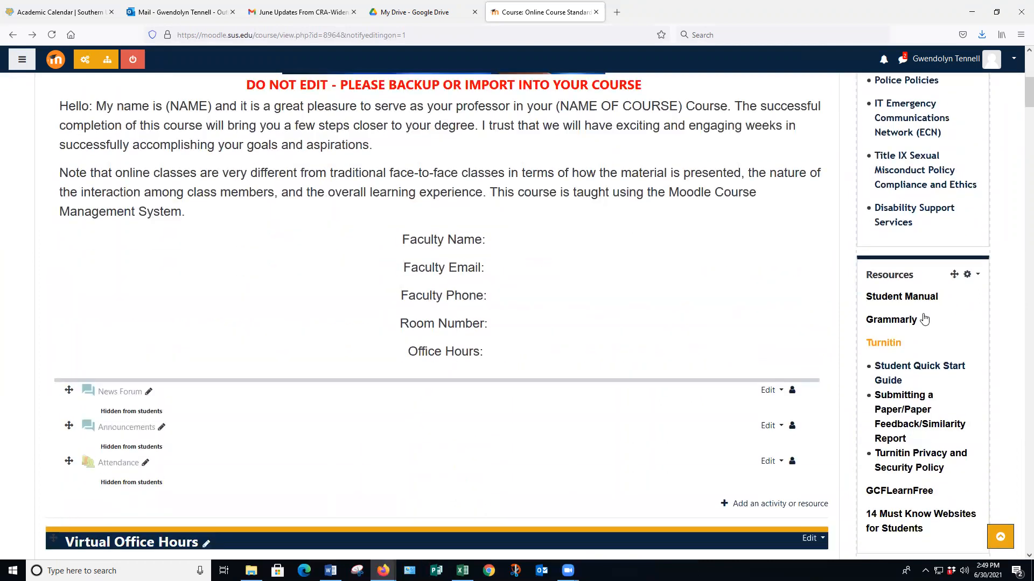
{"action": "scroll", "coordinate": [920, 318], "scroll_direction": "down", "scroll_amount": 3}
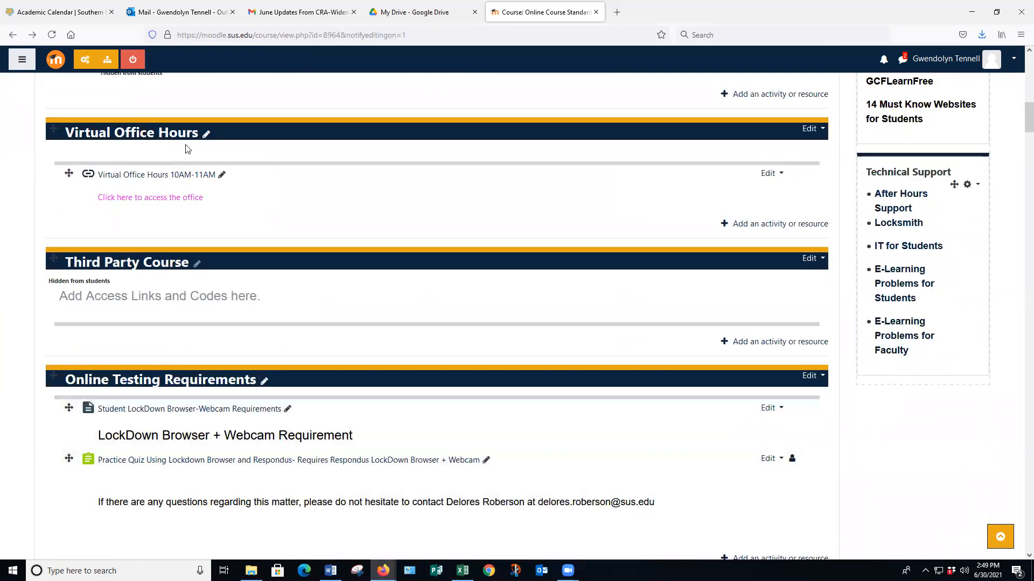
{"action": "scroll", "coordinate": [271, 275], "scroll_direction": "up", "scroll_amount": 13}
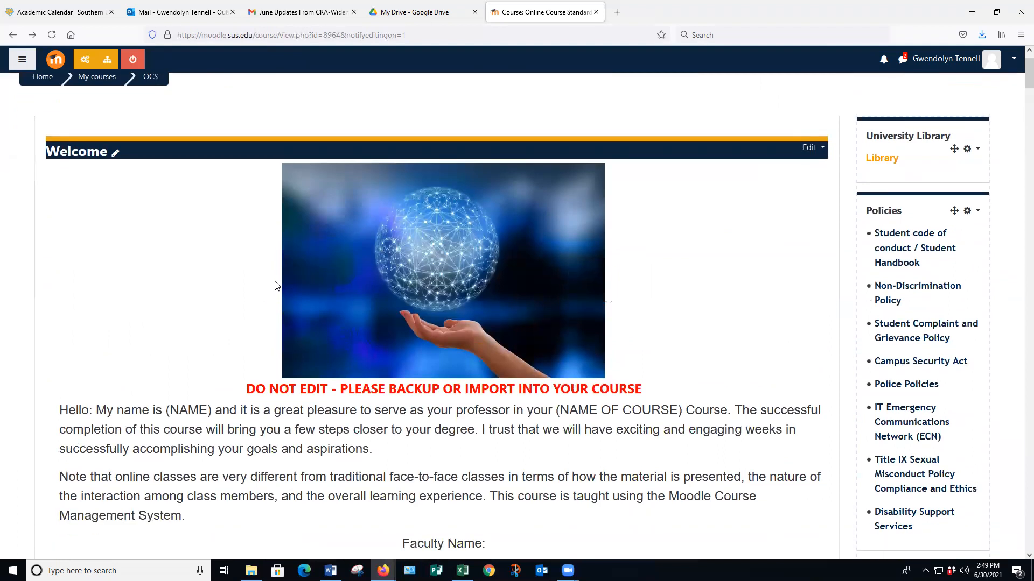
{"action": "scroll", "coordinate": [400, 187], "scroll_direction": "down", "scroll_amount": 1}
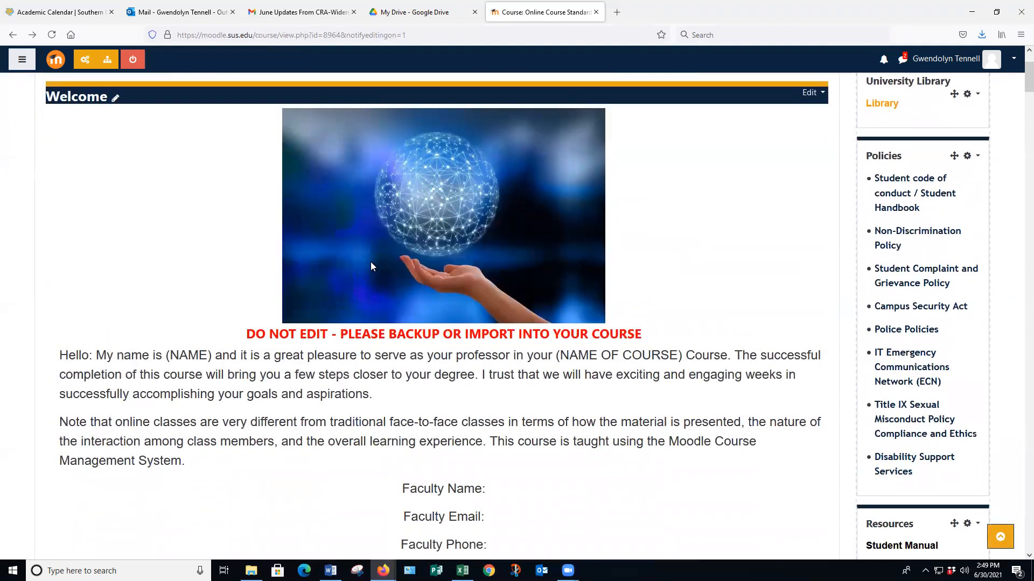
{"action": "scroll", "coordinate": [371, 263], "scroll_direction": "down", "scroll_amount": 10}
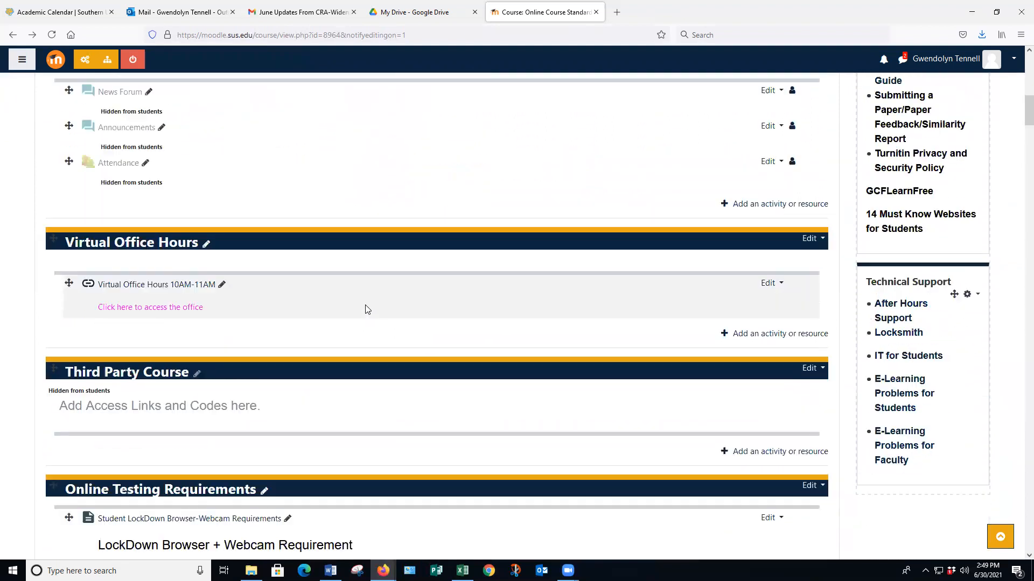
{"action": "scroll", "coordinate": [365, 309], "scroll_direction": "down", "scroll_amount": 7}
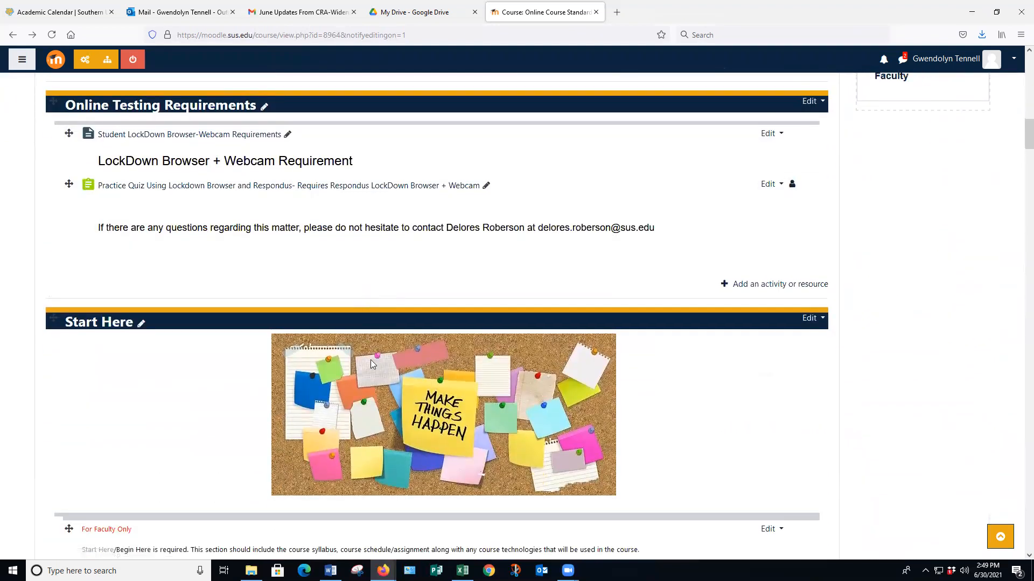
{"action": "scroll", "coordinate": [370, 360], "scroll_direction": "down", "scroll_amount": 4}
{"action": "scroll", "coordinate": [476, 483], "scroll_direction": "up", "scroll_amount": 8}
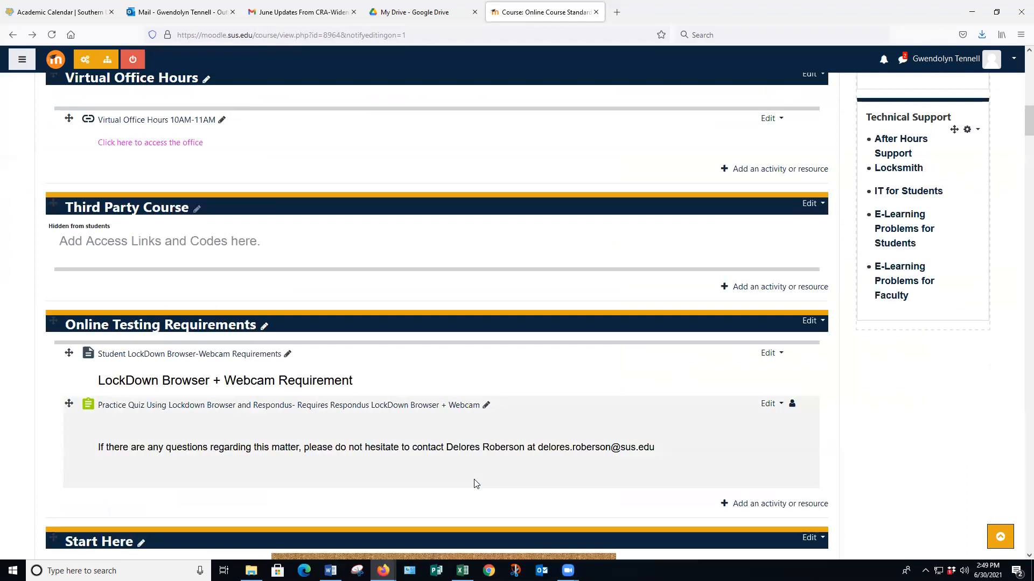
{"action": "scroll", "coordinate": [474, 484], "scroll_direction": "up", "scroll_amount": 13}
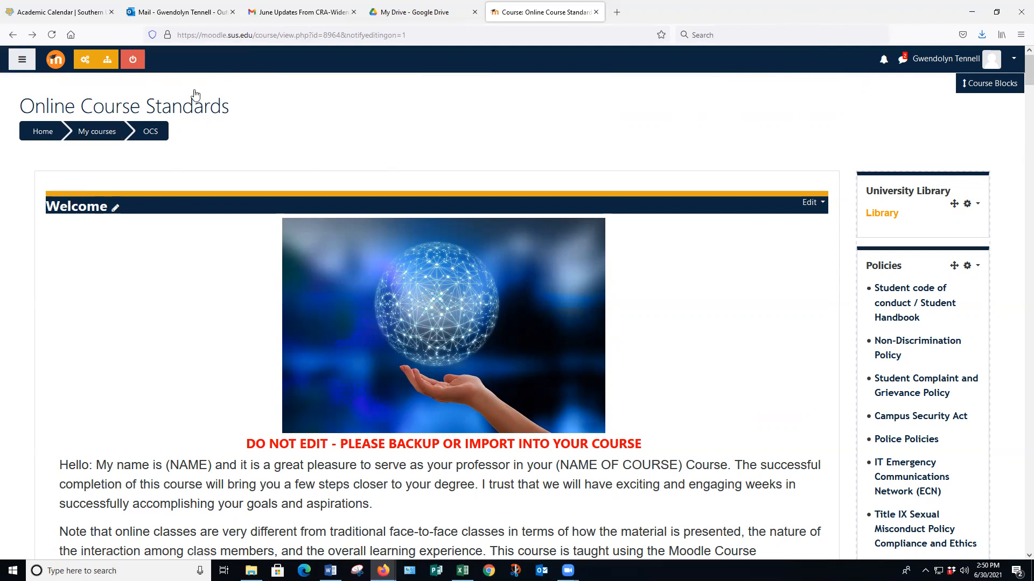
Open the site administration's course and category management and search the courses for "elementary algebra".
{"action": "left_click", "coordinate": [107, 59]}
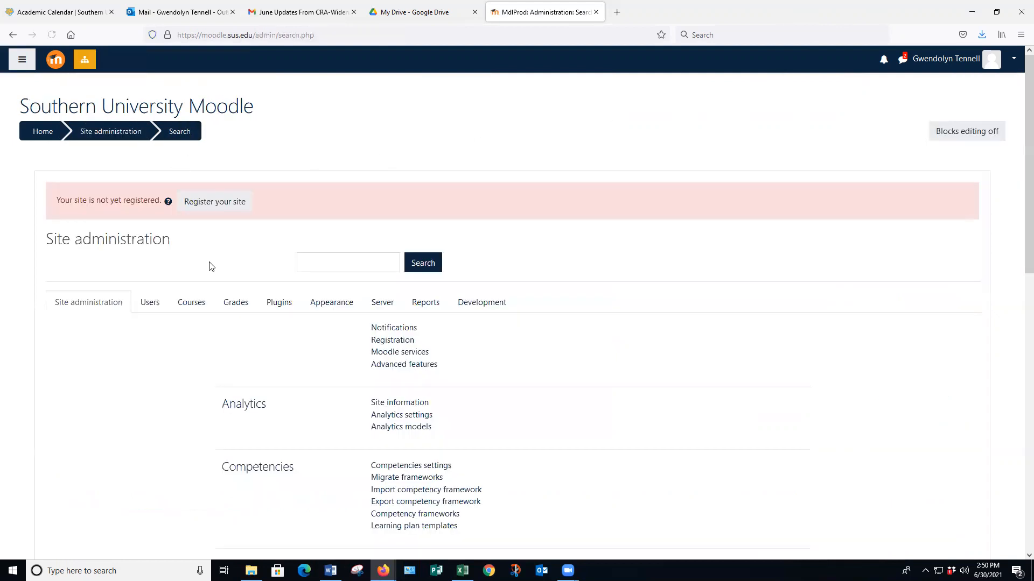
{"action": "left_click", "coordinate": [191, 302]}
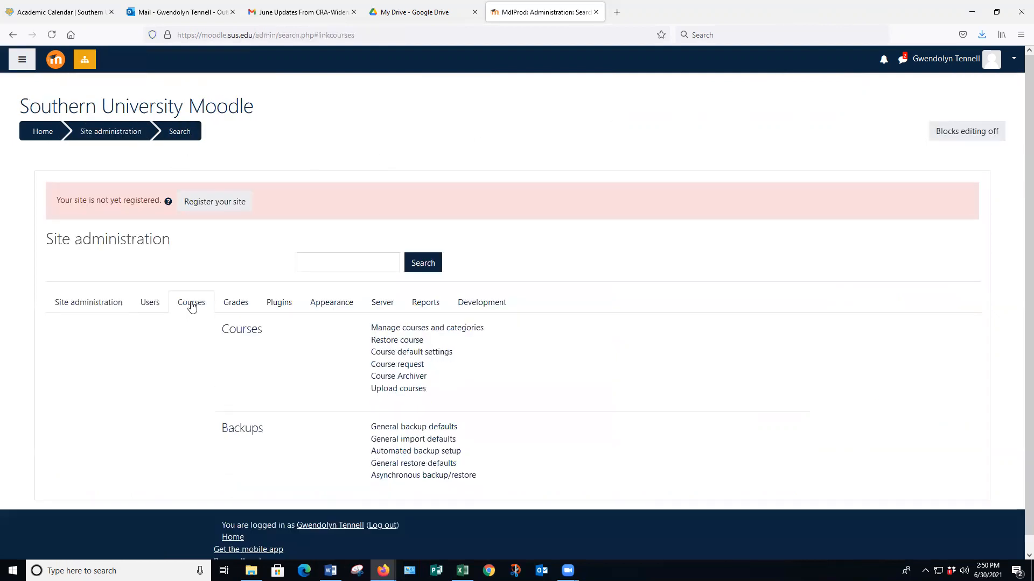
{"action": "left_click", "coordinate": [440, 327]}
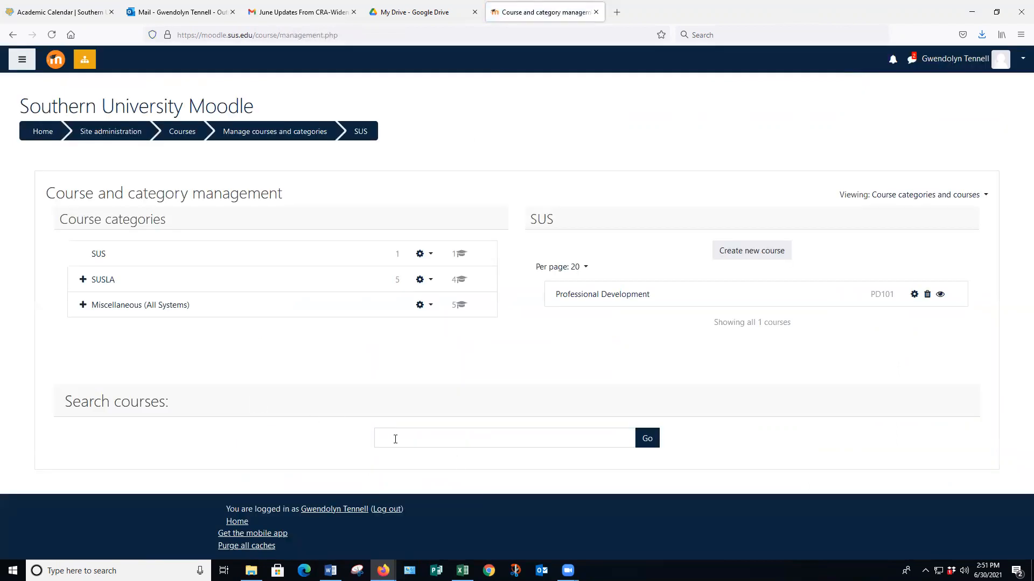
{"action": "left_click", "coordinate": [397, 438]}
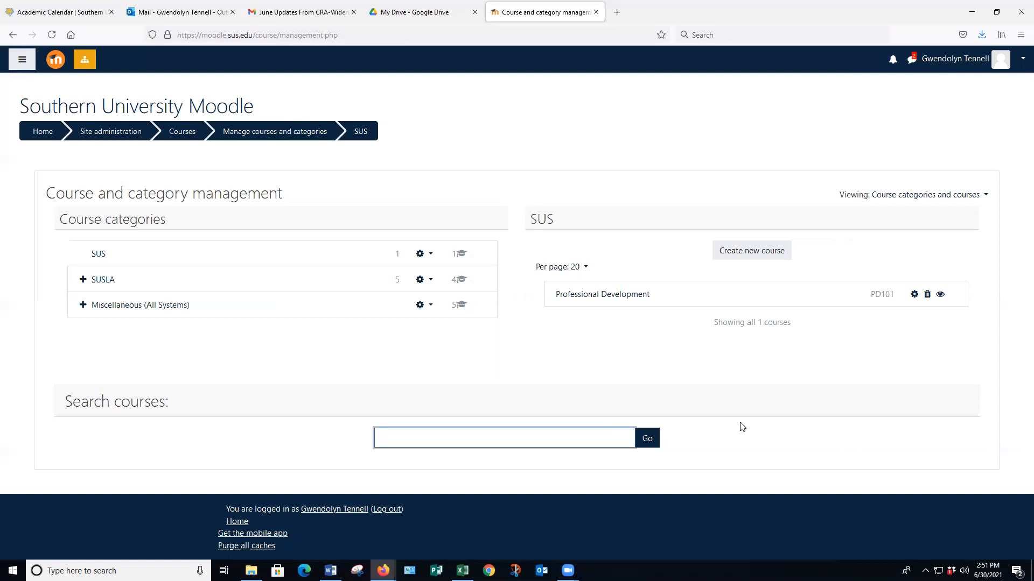
{"action": "type", "text": "elementary algebra"}
{"action": "key", "text": "Return"}
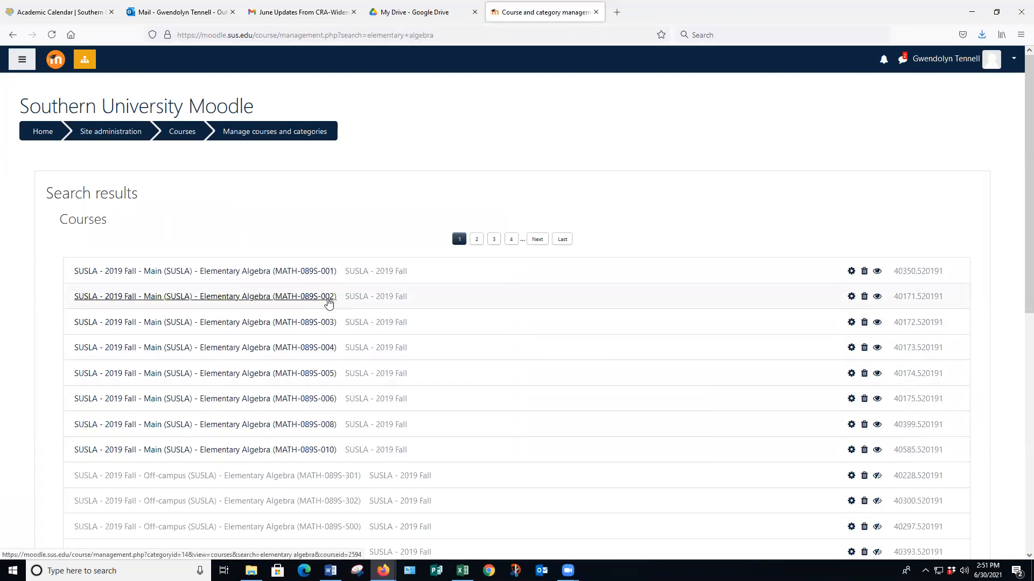
Look over the first page of search results, then go to page 4 and examine its 2021 Spring and Summer 1 courses.
{"action": "scroll", "coordinate": [366, 457], "scroll_direction": "down", "scroll_amount": 5}
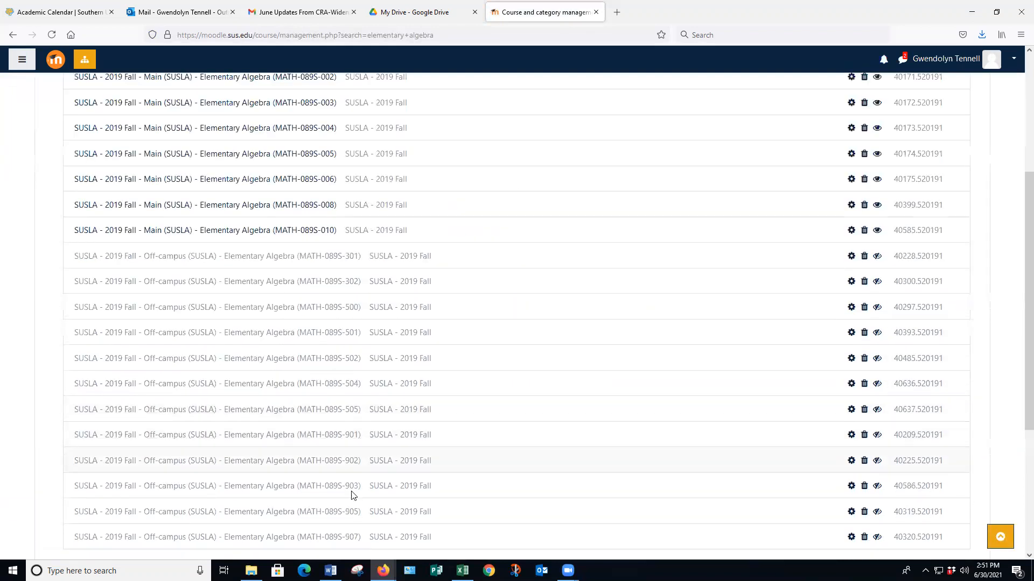
{"action": "scroll", "coordinate": [350, 487], "scroll_direction": "down", "scroll_amount": 4}
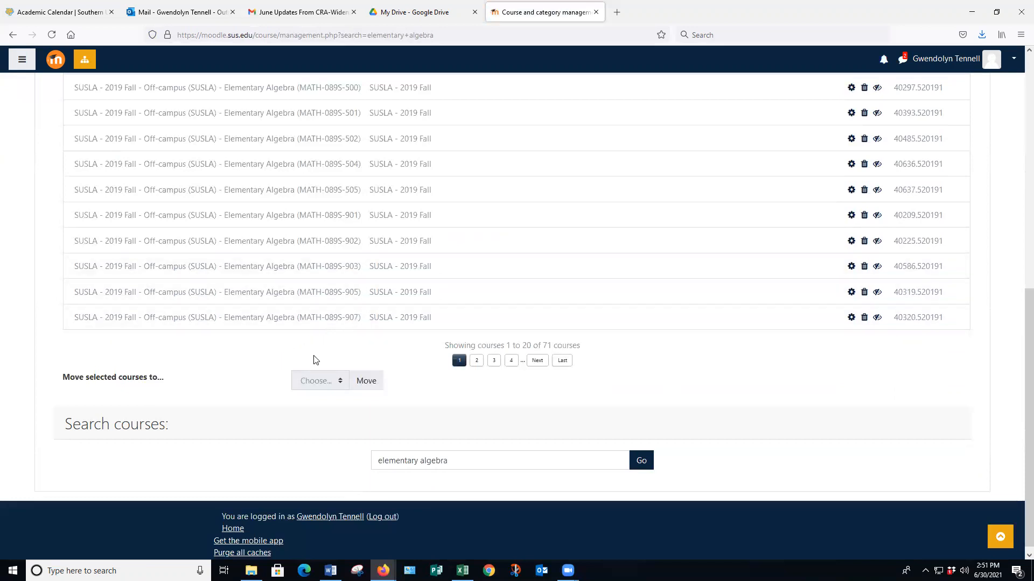
{"action": "scroll", "coordinate": [385, 316], "scroll_direction": "up", "scroll_amount": 4}
{"action": "scroll", "coordinate": [382, 315], "scroll_direction": "down", "scroll_amount": 4}
{"action": "left_click", "coordinate": [512, 361]}
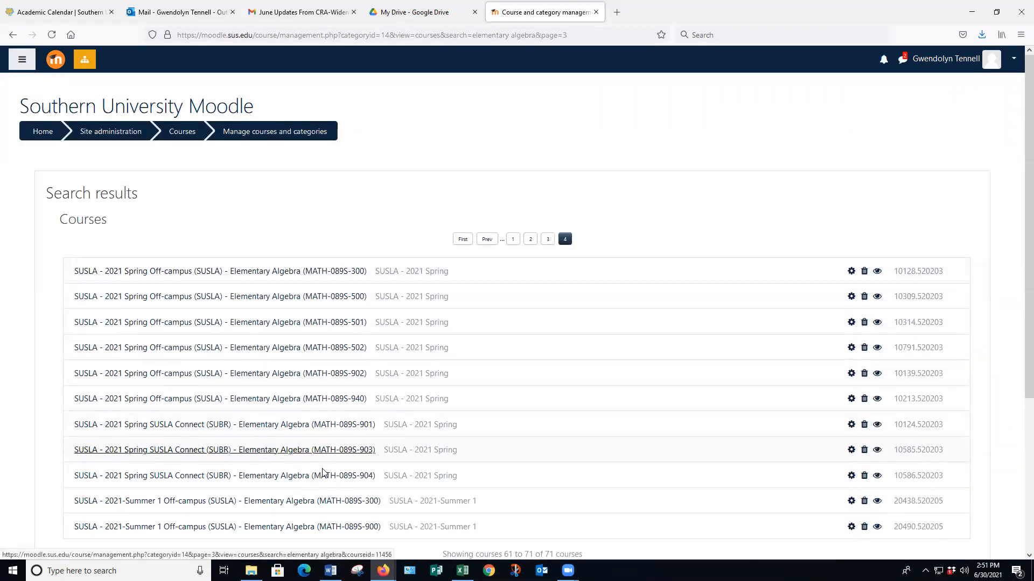
{"action": "scroll", "coordinate": [500, 441], "scroll_direction": "down", "scroll_amount": 4}
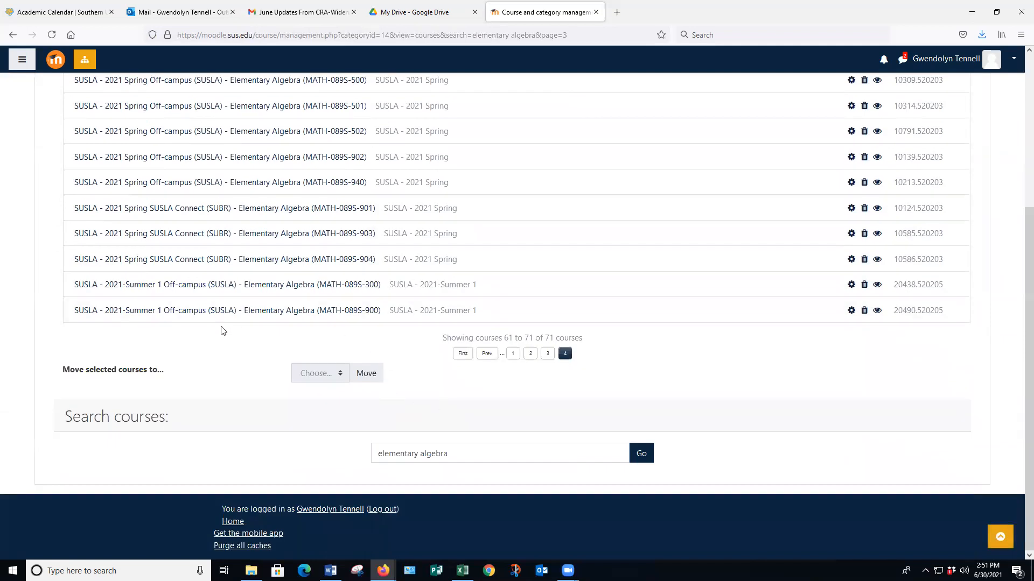
{"action": "scroll", "coordinate": [221, 330], "scroll_direction": "up", "scroll_amount": 2}
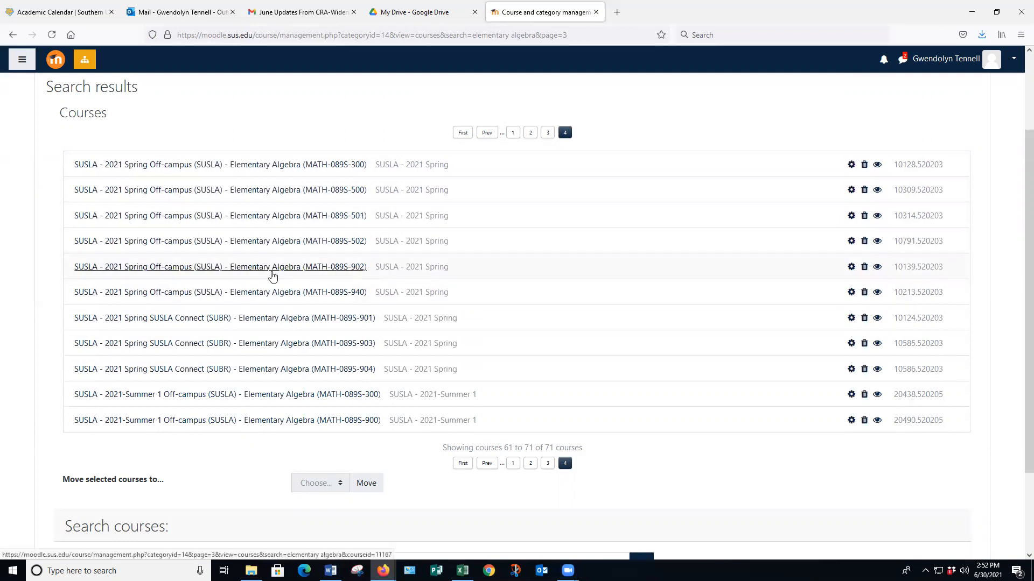
View the 2021 Spring SUSLA Connect Elementary Algebra course MATH-089S-901 and return to the search results.
{"action": "left_click", "coordinate": [259, 268]}
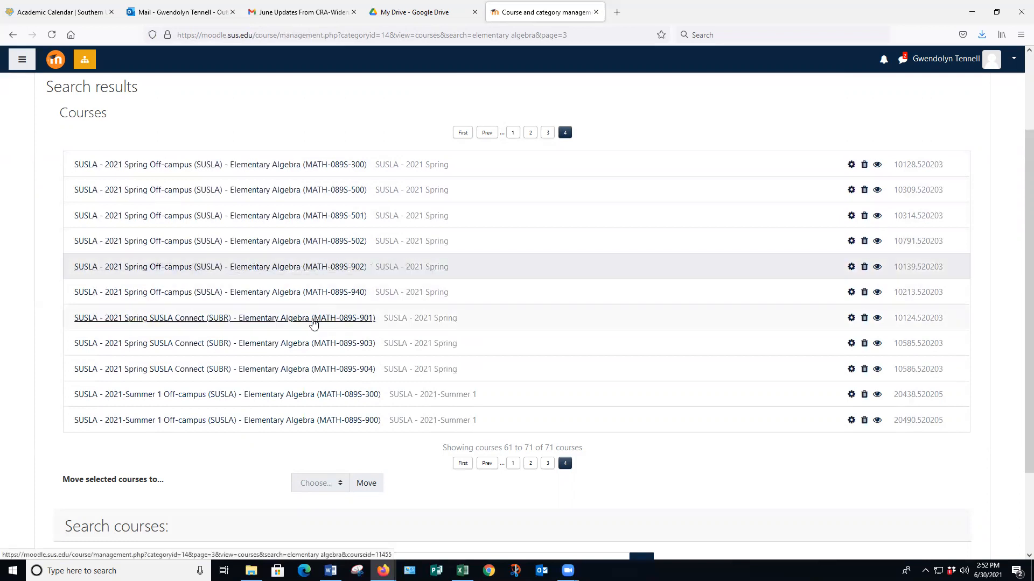
{"action": "left_click", "coordinate": [314, 318]}
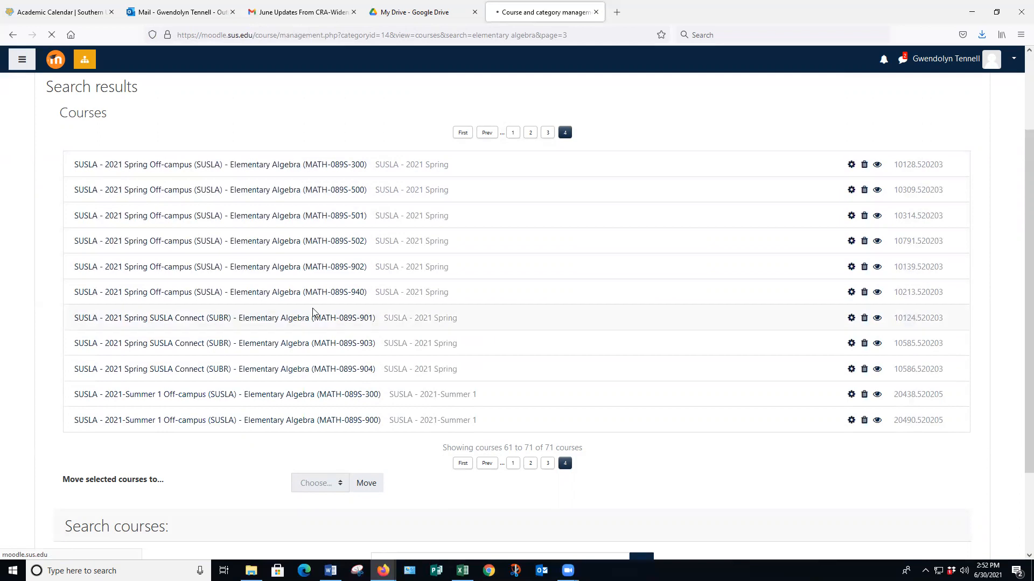
{"action": "scroll", "coordinate": [383, 372], "scroll_direction": "down", "scroll_amount": 5}
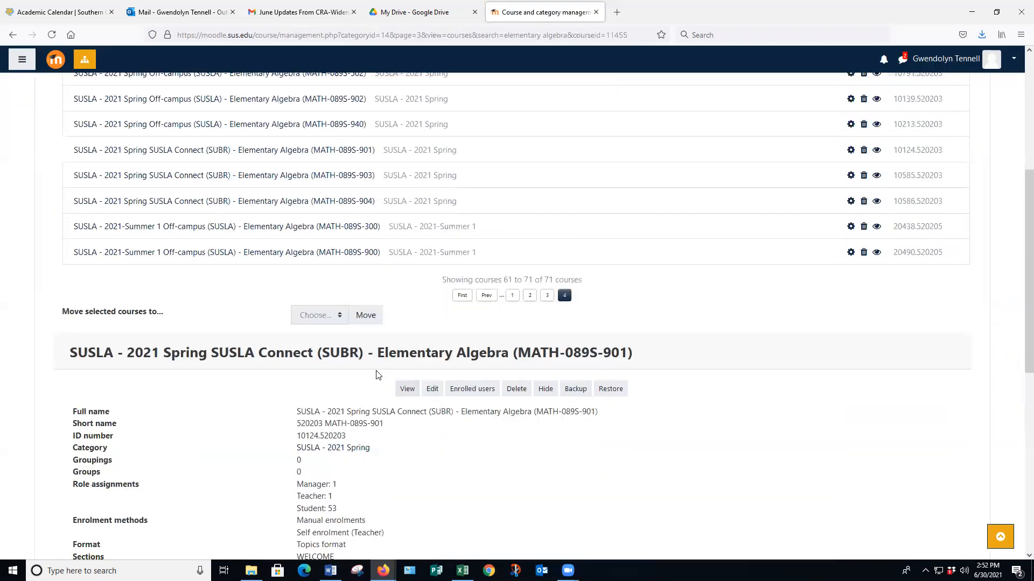
{"action": "left_click", "coordinate": [406, 388]}
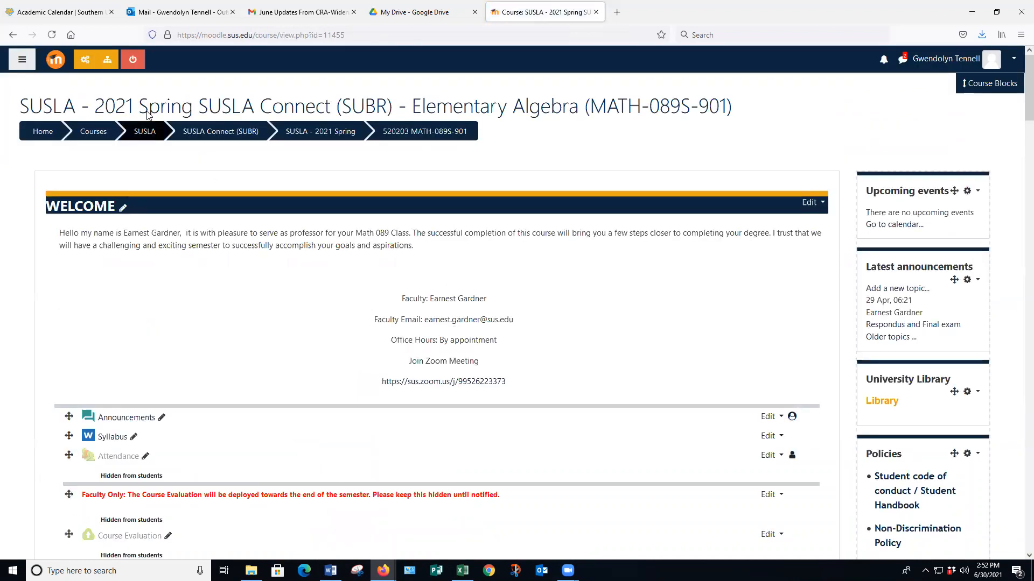
{"action": "left_click", "coordinate": [12, 34]}
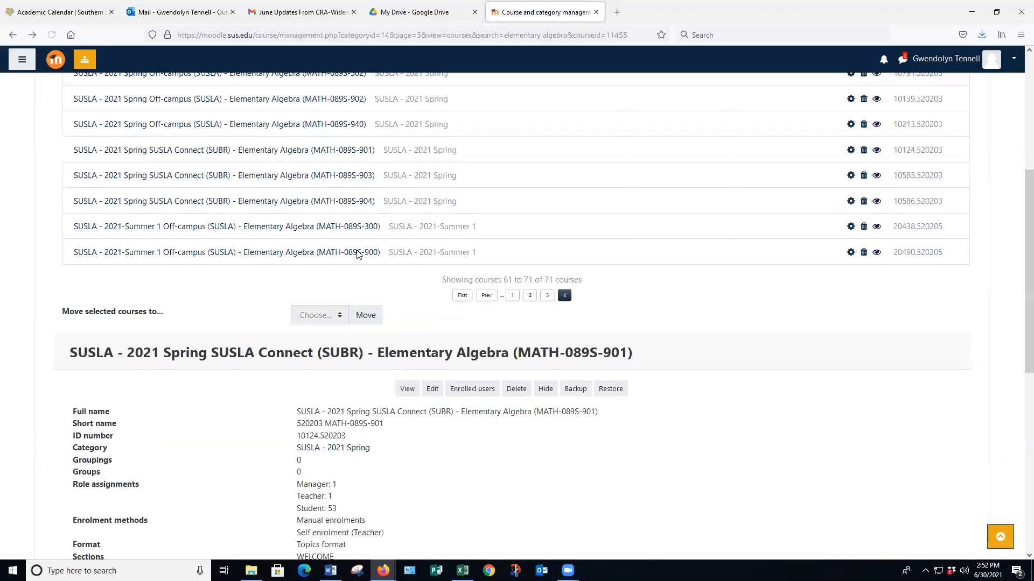
View the 2021 Spring Off-campus Elementary Algebra course MATH-089S-902 and return to the search results.
{"action": "left_click", "coordinate": [335, 101]}
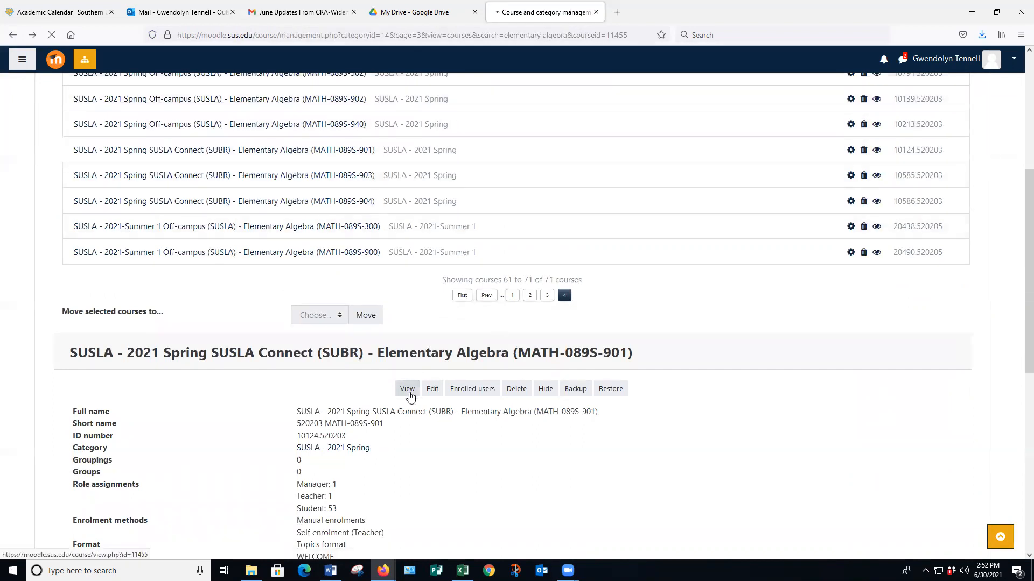
{"action": "left_click", "coordinate": [407, 443]}
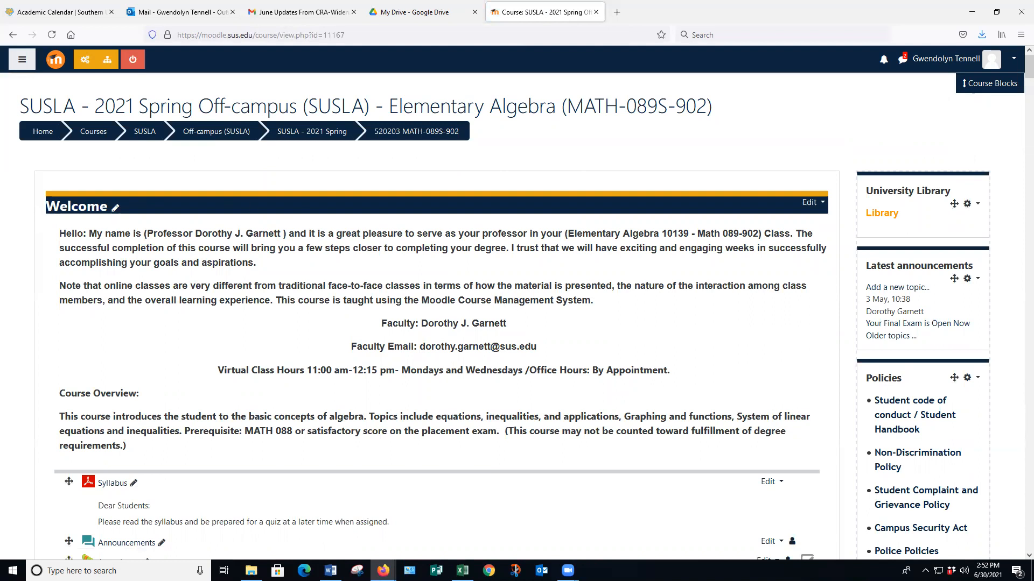
{"action": "left_click", "coordinate": [12, 36]}
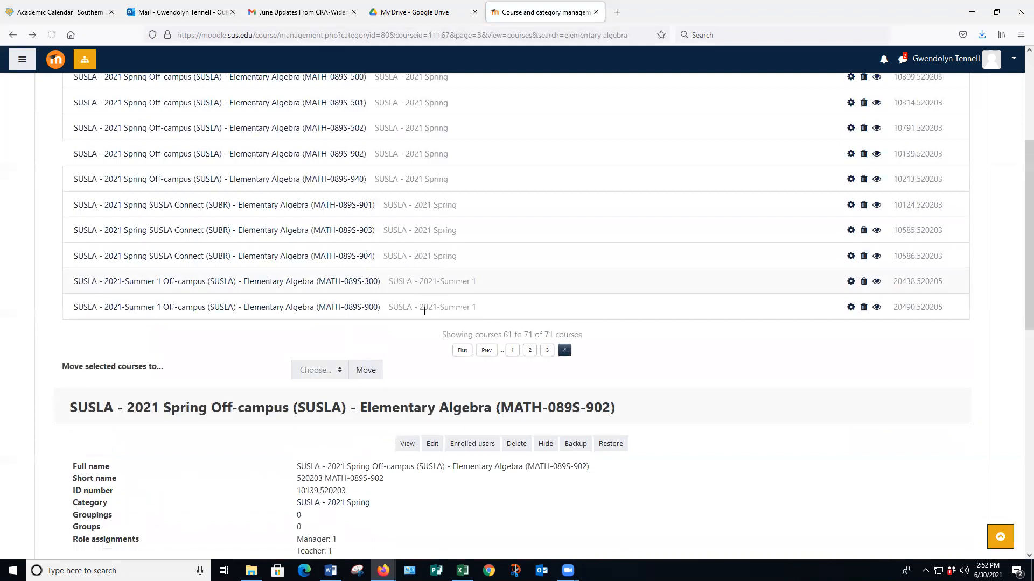
Try to view the 2021-Summer 1 Off-campus Elementary Algebra course MATH-089S-900, and return to the search results.
{"action": "left_click", "coordinate": [292, 307]}
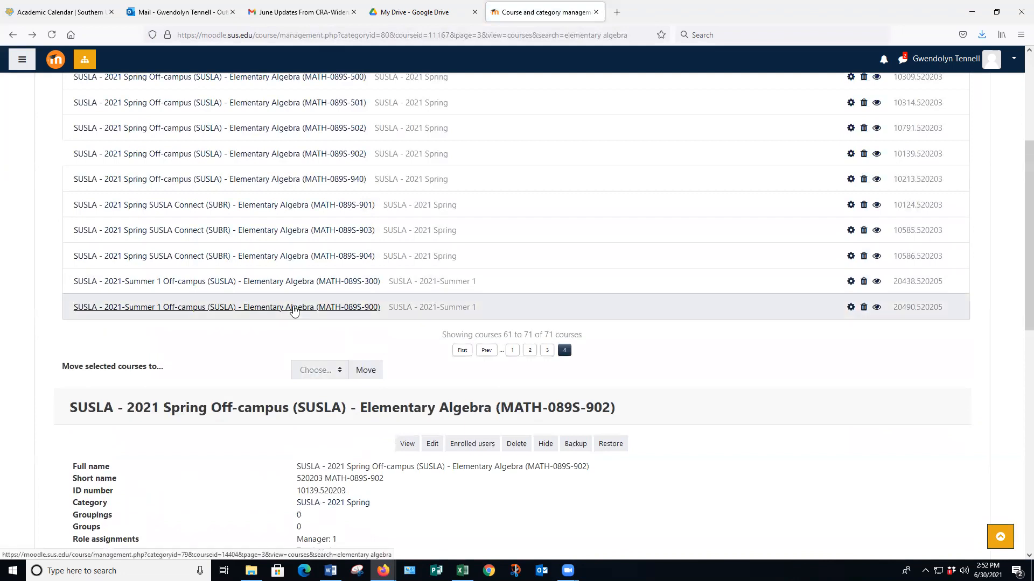
{"action": "left_click", "coordinate": [413, 443]}
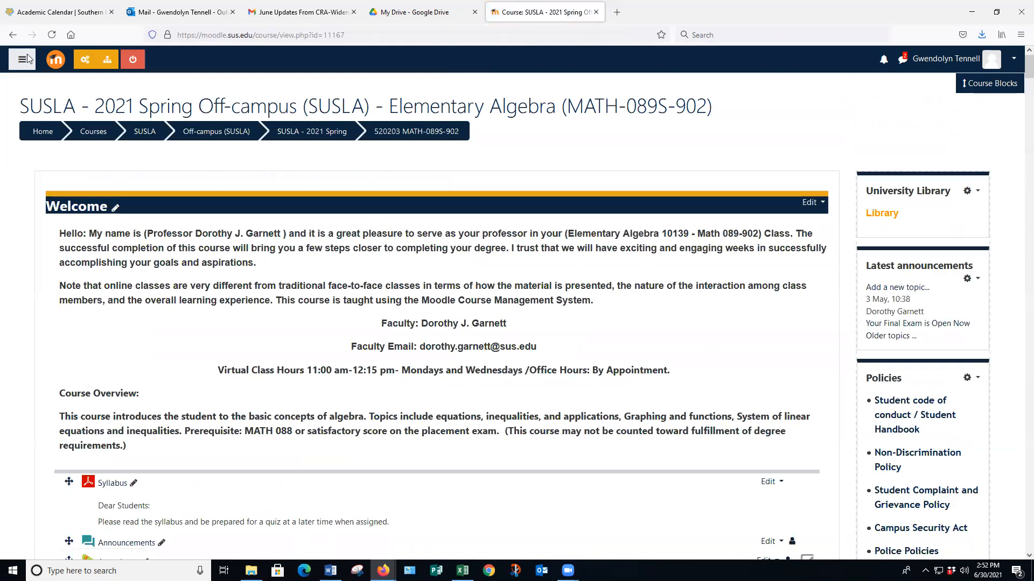
{"action": "left_click", "coordinate": [13, 35]}
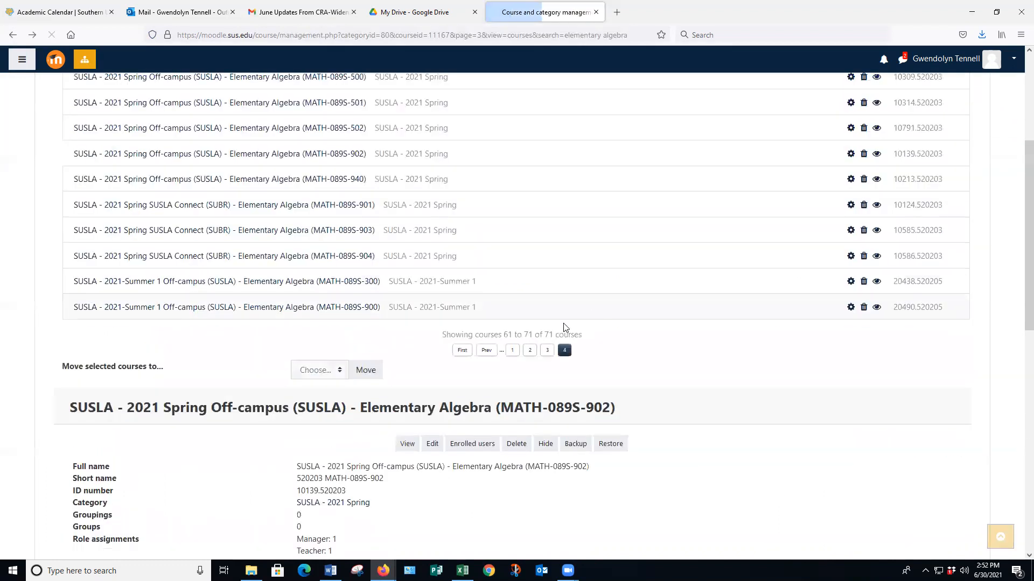
Open the 2021 Spring SUSLA Connect Elementary Algebra course MATH-089S-903 and examine its Welcome, Virtual Class Hours and Start Here sections.
{"action": "left_click", "coordinate": [342, 230]}
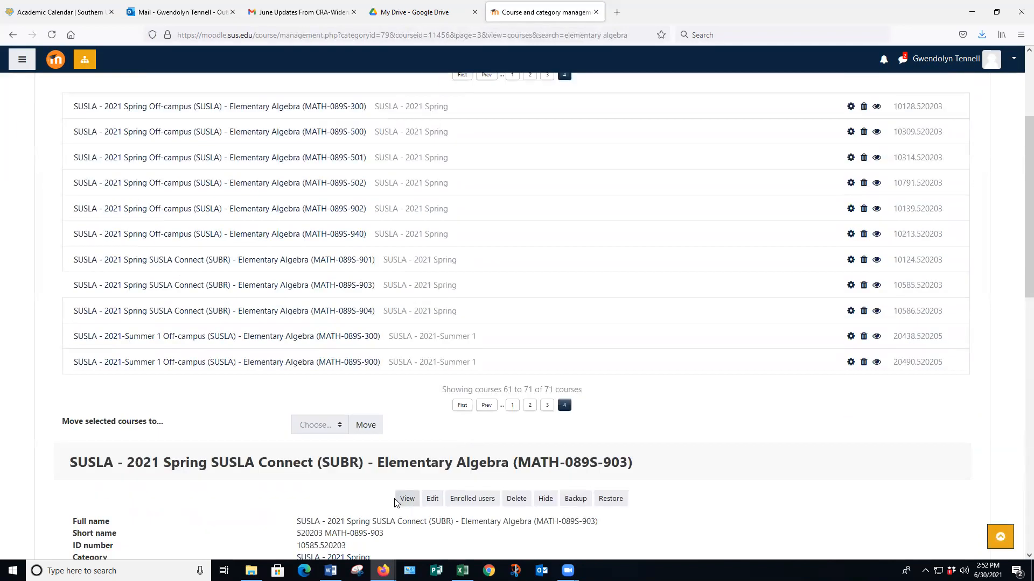
{"action": "left_click", "coordinate": [409, 499]}
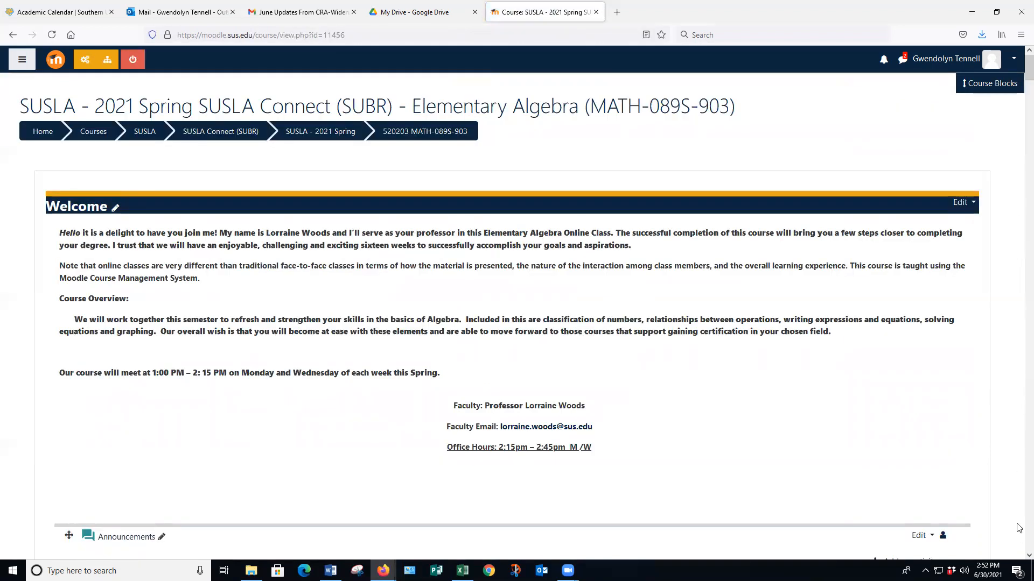
{"action": "left_click_drag", "start_coordinate": [1019, 67], "coordinate": [1016, 94]}
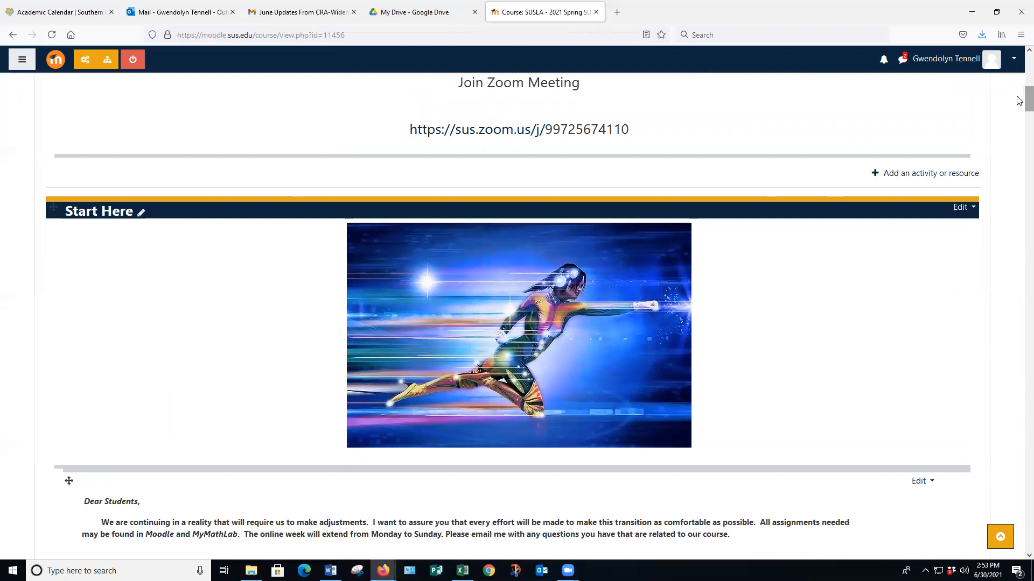
{"action": "left_click_drag", "start_coordinate": [1019, 105], "coordinate": [1017, 59]}
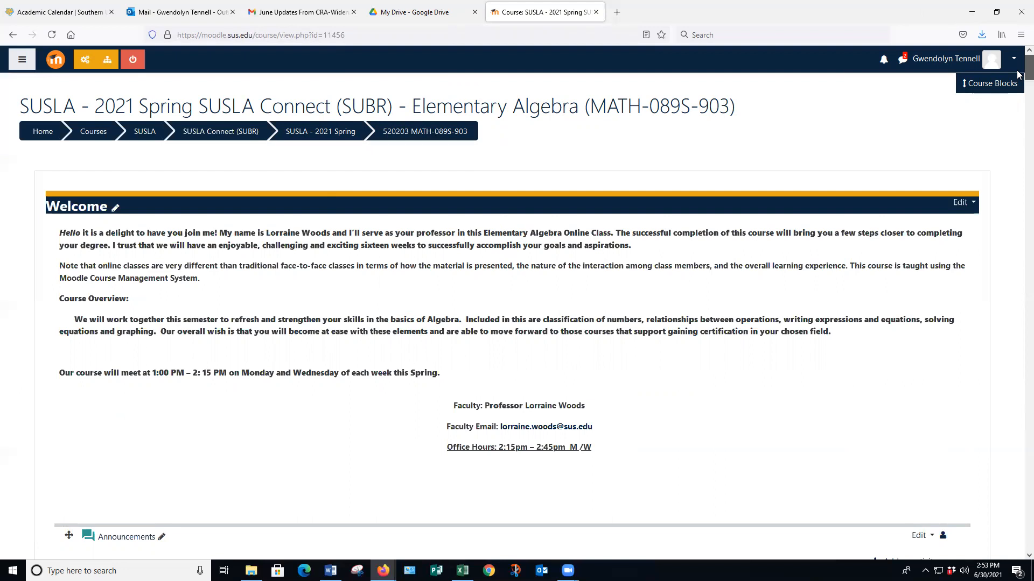
{"action": "left_click_drag", "start_coordinate": [1019, 74], "coordinate": [1019, 99]}
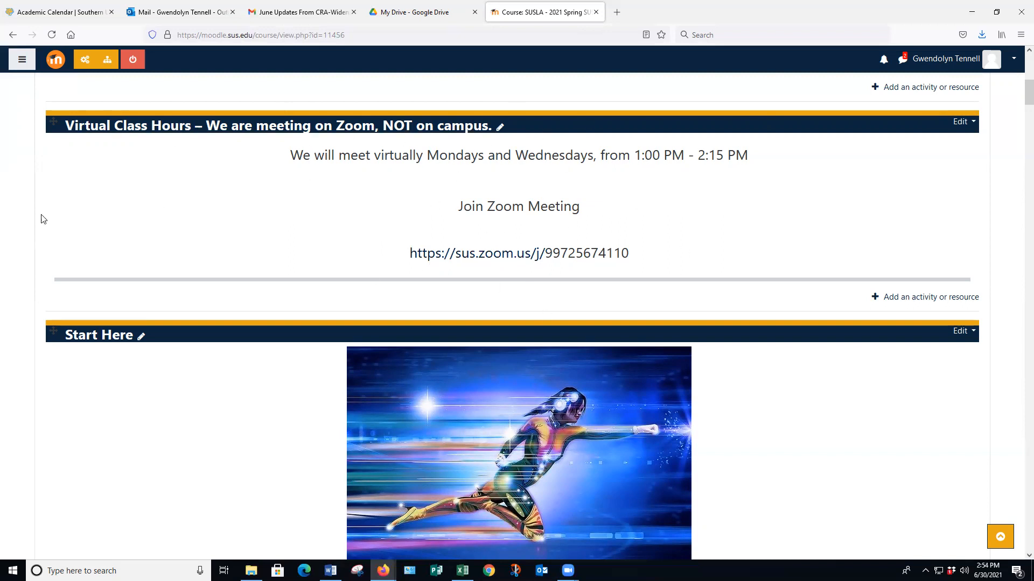
Examine the course content from Start Here through MyMathLab Information and Link to the Week 3 Real Numbers objectives and assignments.
{"action": "scroll", "coordinate": [335, 257], "scroll_direction": "down", "scroll_amount": 4}
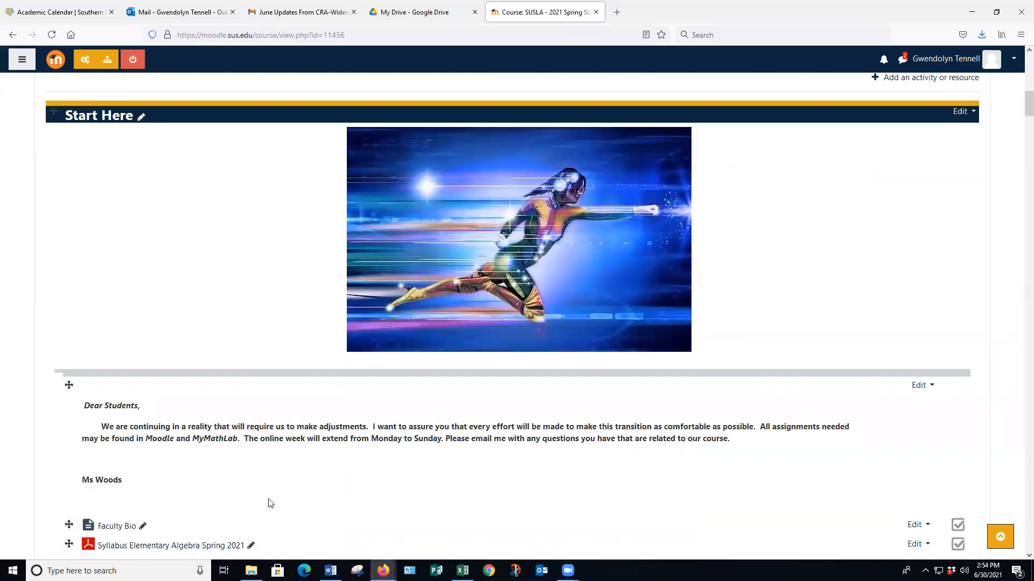
{"action": "scroll", "coordinate": [474, 308], "scroll_direction": "down", "scroll_amount": 5}
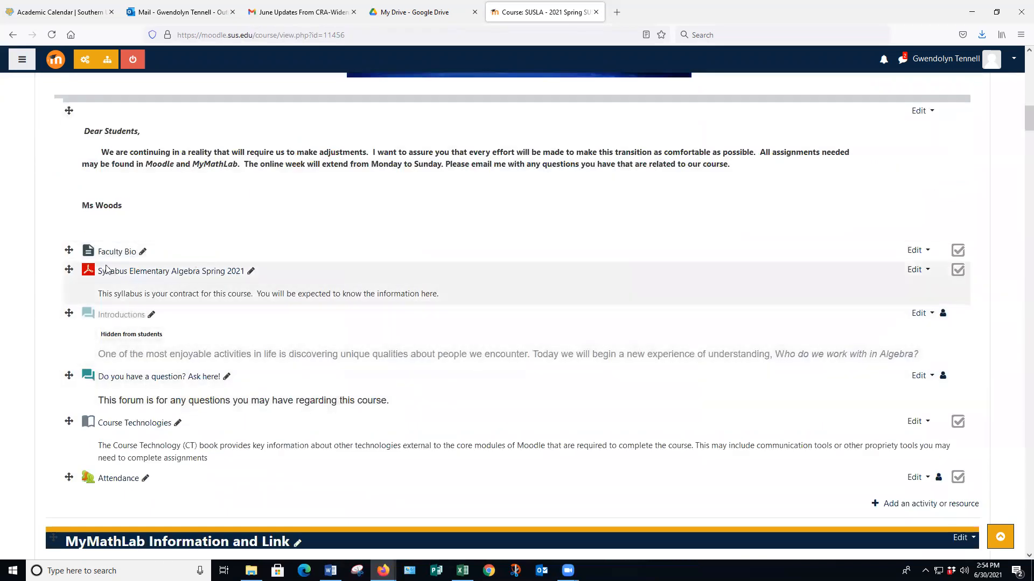
{"action": "scroll", "coordinate": [494, 280], "scroll_direction": "down", "scroll_amount": 7}
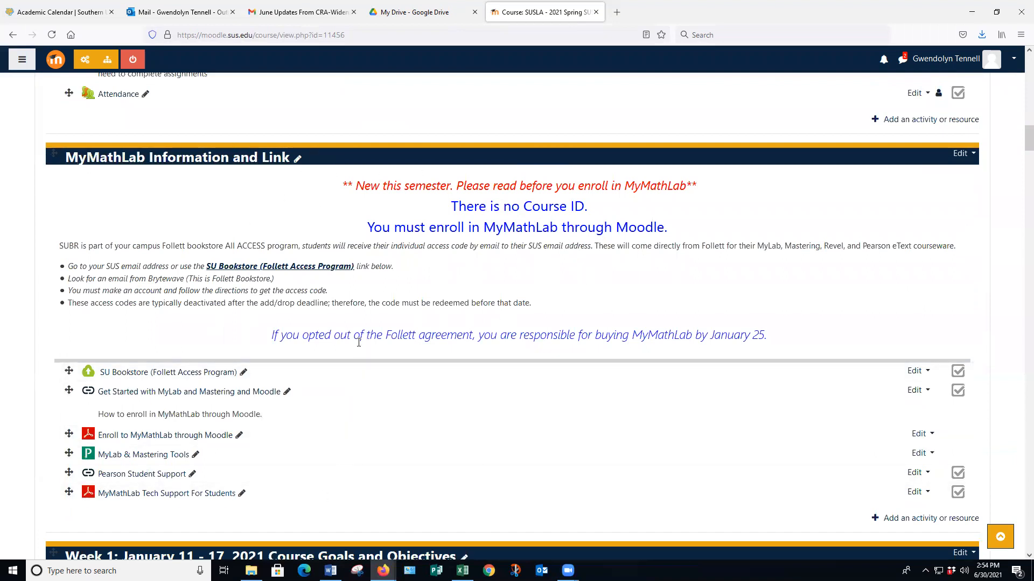
{"action": "scroll", "coordinate": [354, 317], "scroll_direction": "down", "scroll_amount": 7}
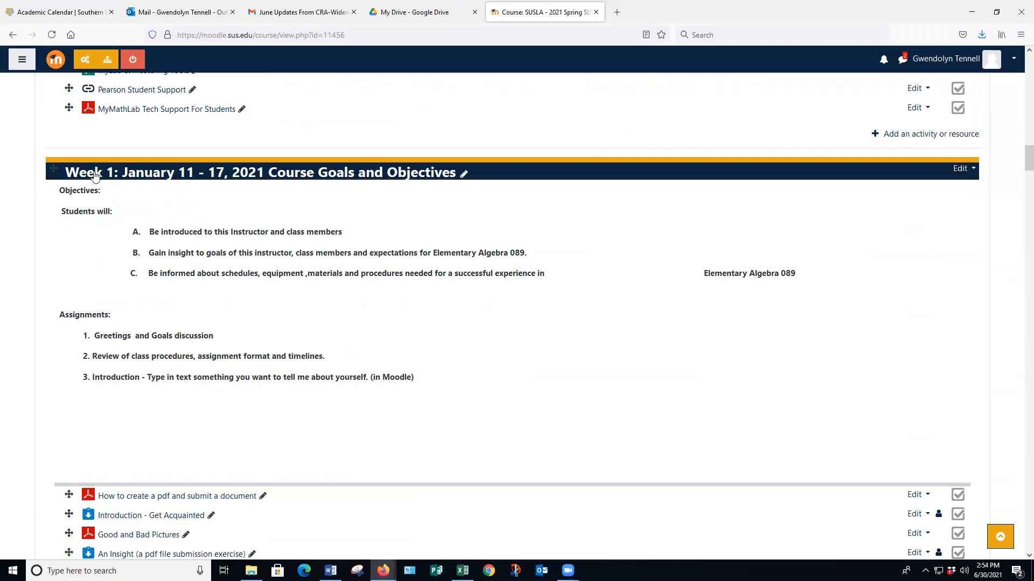
{"action": "scroll", "coordinate": [272, 375], "scroll_direction": "down", "scroll_amount": 5}
{"action": "scroll", "coordinate": [284, 286], "scroll_direction": "up", "scroll_amount": 4}
{"action": "scroll", "coordinate": [295, 300], "scroll_direction": "down", "scroll_amount": 3}
{"action": "scroll", "coordinate": [297, 312], "scroll_direction": "down", "scroll_amount": 7}
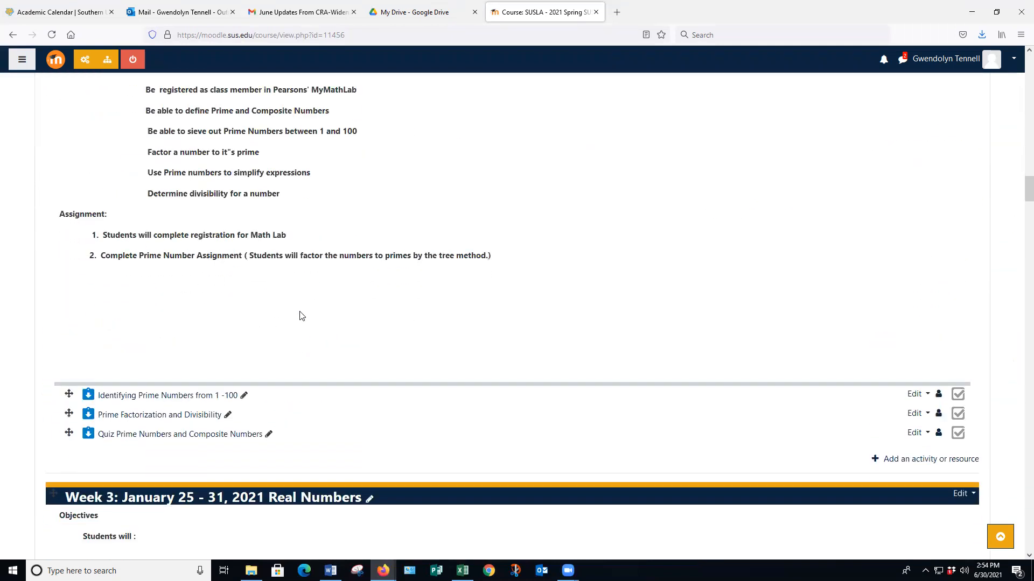
{"action": "scroll", "coordinate": [301, 315], "scroll_direction": "down", "scroll_amount": 5}
{"action": "scroll", "coordinate": [300, 316], "scroll_direction": "down", "scroll_amount": 4}
{"action": "scroll", "coordinate": [301, 315], "scroll_direction": "up", "scroll_amount": 20}
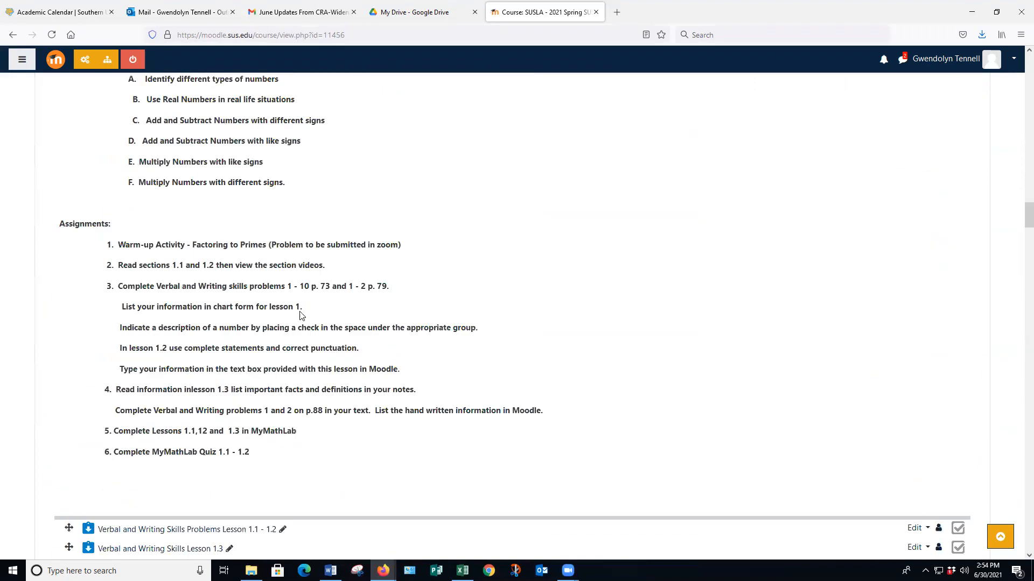
{"action": "scroll", "coordinate": [300, 316], "scroll_direction": "up", "scroll_amount": 20}
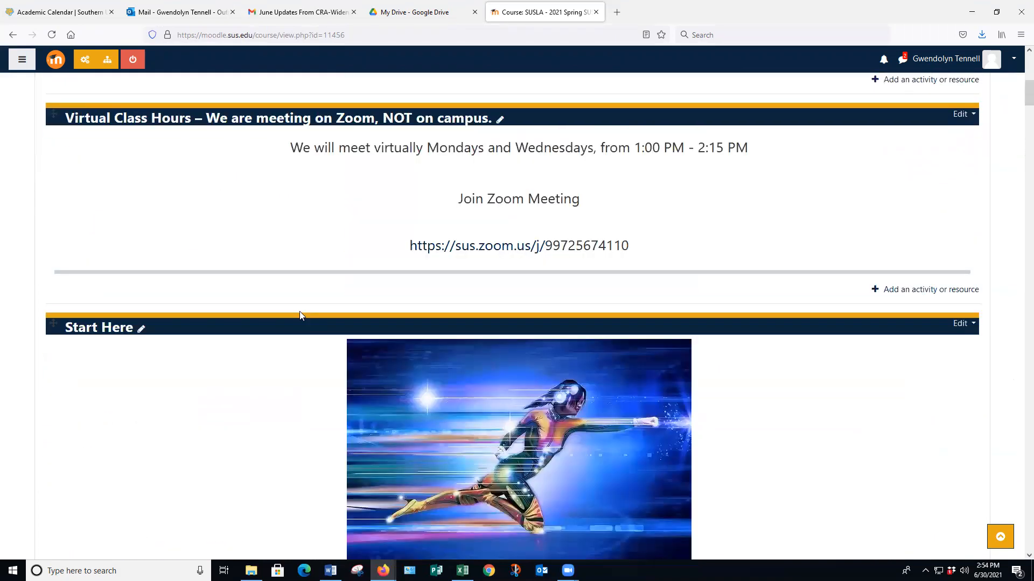
Go over the opening sections again, comparing Welcome, Virtual Class Hours, Start Here and MyMathLab Information and Link.
{"action": "scroll", "coordinate": [300, 316], "scroll_direction": "down", "scroll_amount": 6}
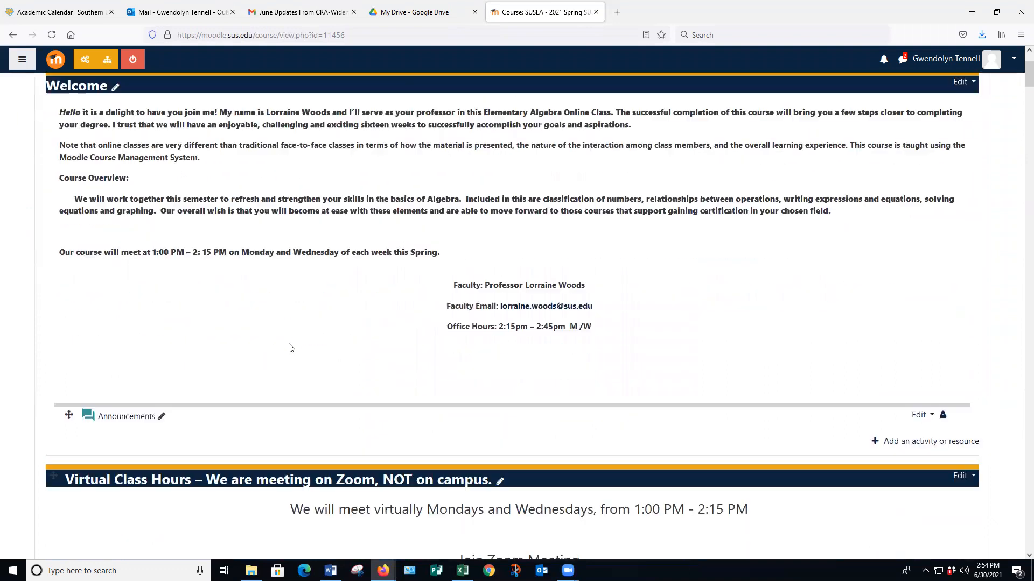
{"action": "scroll", "coordinate": [197, 306], "scroll_direction": "down", "scroll_amount": 5}
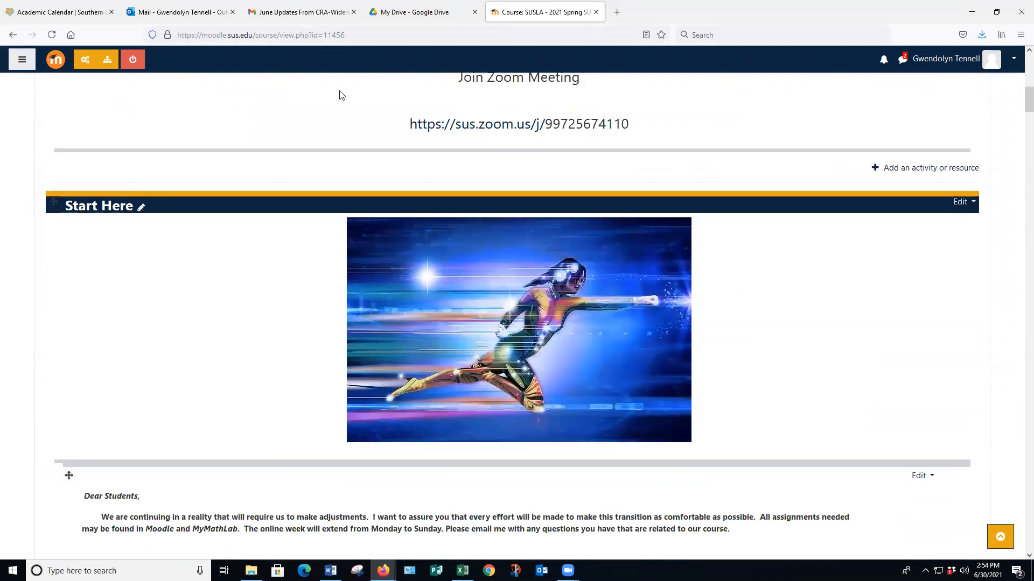
{"action": "scroll", "coordinate": [156, 214], "scroll_direction": "up", "scroll_amount": 2}
{"action": "scroll", "coordinate": [184, 273], "scroll_direction": "down", "scroll_amount": 6}
{"action": "scroll", "coordinate": [185, 280], "scroll_direction": "down", "scroll_amount": 10}
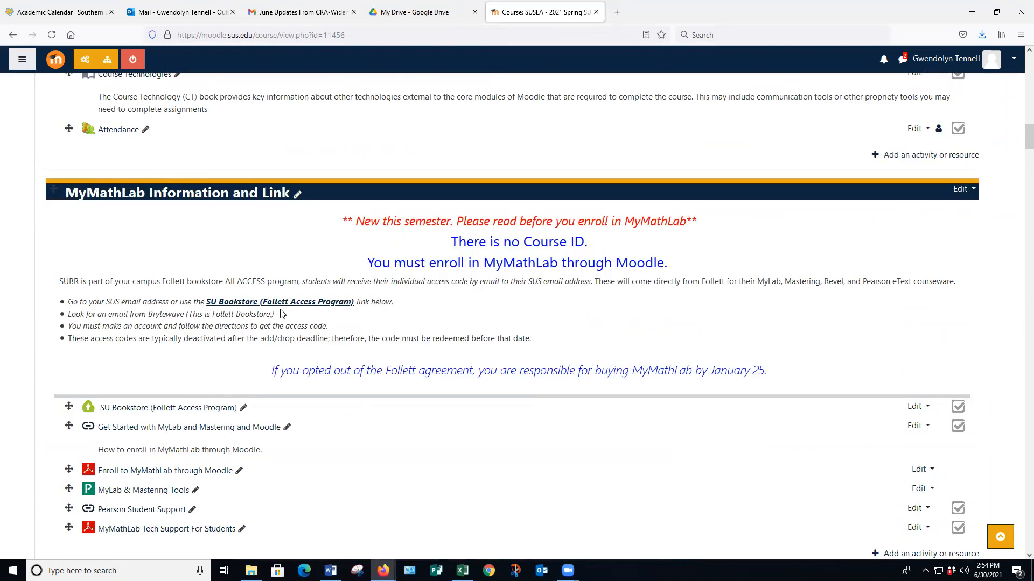
{"action": "scroll", "coordinate": [492, 253], "scroll_direction": "up", "scroll_amount": 8}
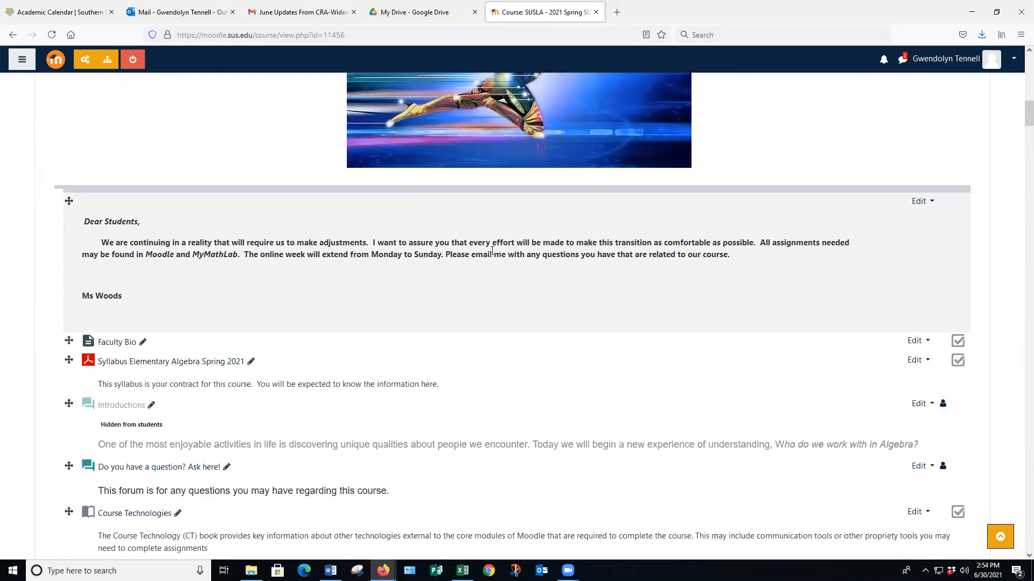
{"action": "scroll", "coordinate": [556, 295], "scroll_direction": "up", "scroll_amount": 8}
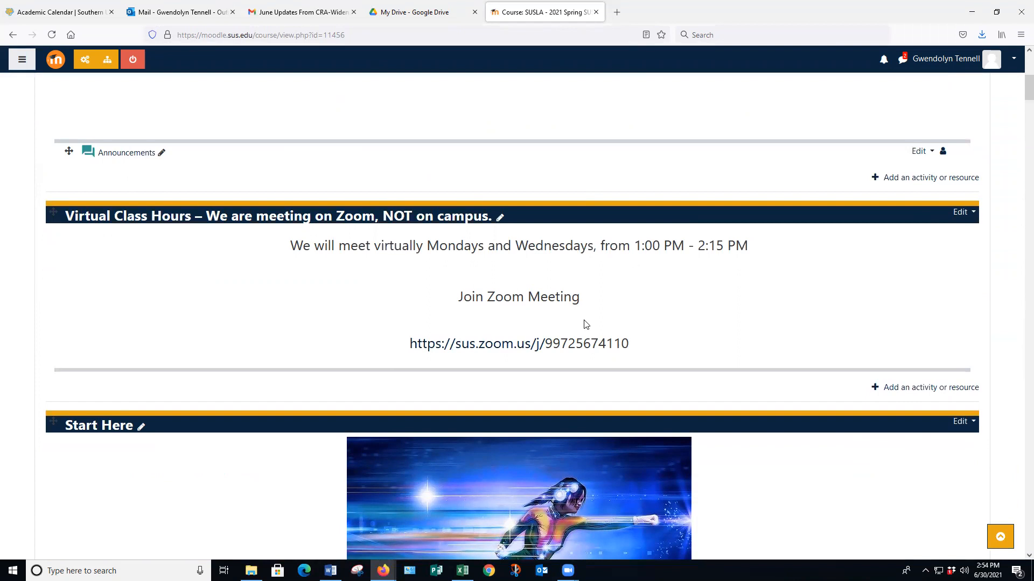
{"action": "scroll", "coordinate": [585, 324], "scroll_direction": "down", "scroll_amount": 1}
{"action": "scroll", "coordinate": [570, 291], "scroll_direction": "up", "scroll_amount": 8}
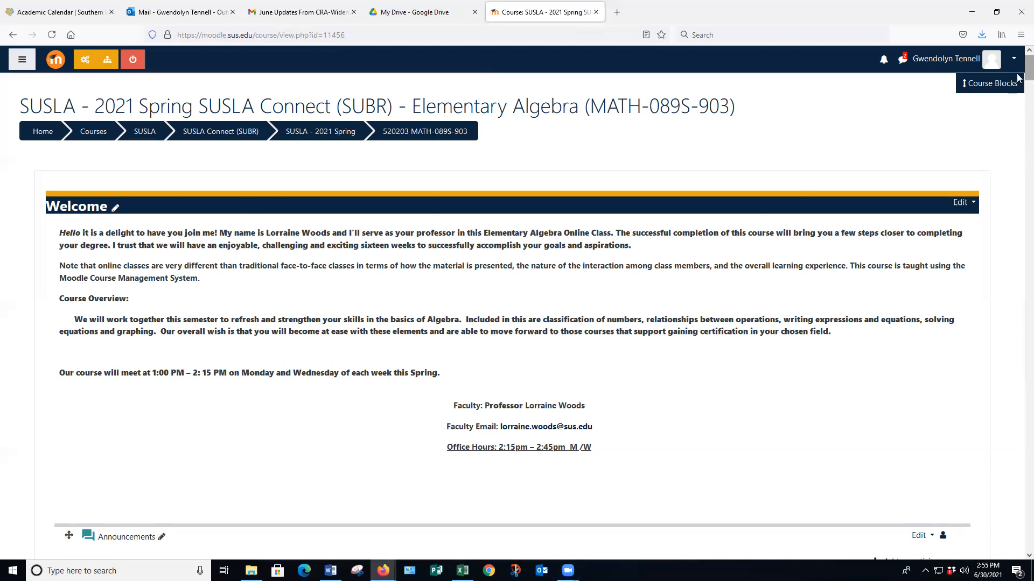
Add 5 new topics to the end of the course, after the Online Testing section.
{"action": "left_click_drag", "start_coordinate": [1027, 72], "coordinate": [1012, 58]}
{"action": "scroll", "coordinate": [1017, 117], "scroll_direction": "down", "scroll_amount": 3}
{"action": "scroll", "coordinate": [1017, 117], "scroll_direction": "down", "scroll_amount": 20}
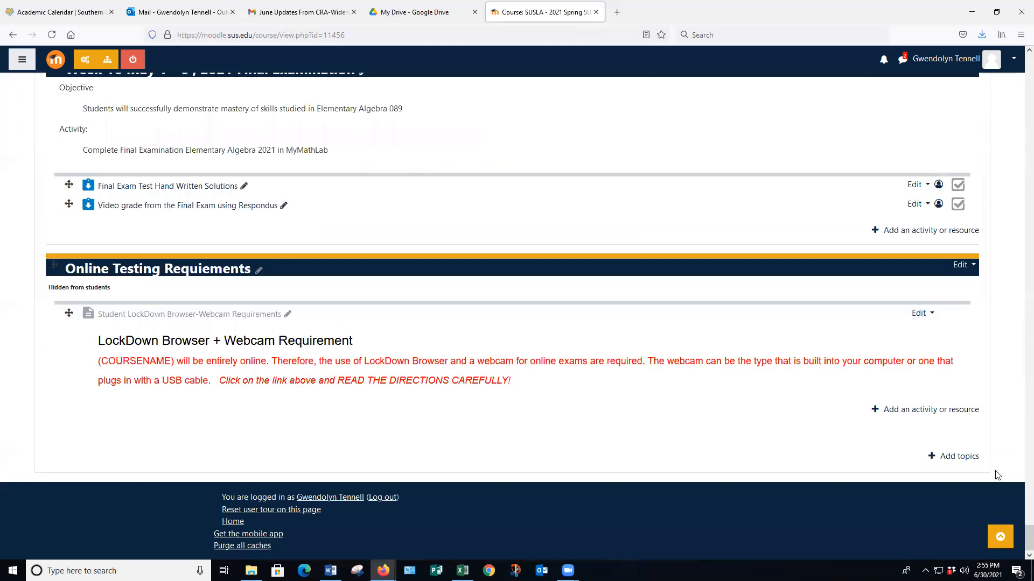
{"action": "left_click", "coordinate": [956, 459]}
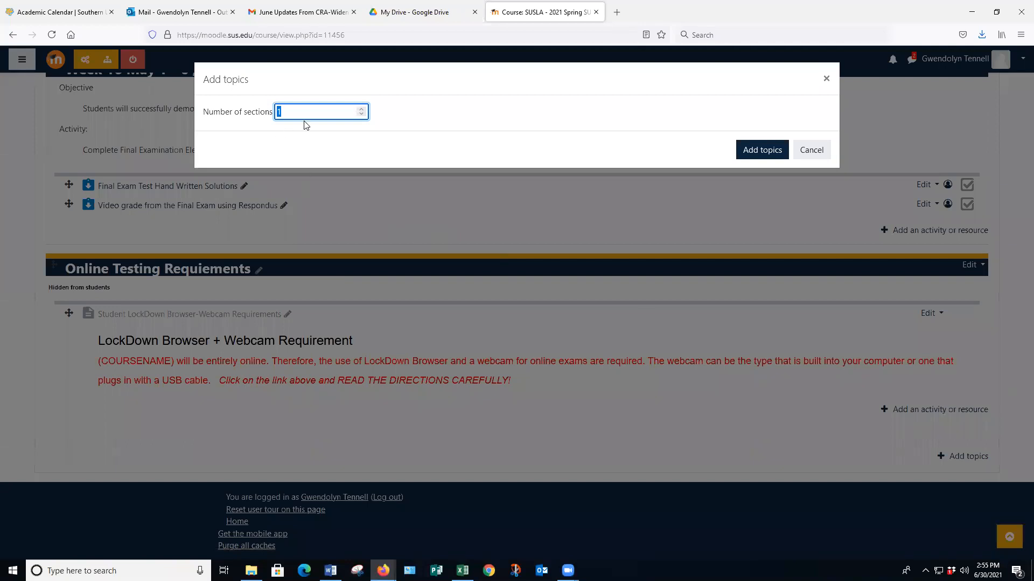
{"action": "type", "text": "5"}
{"action": "left_click", "coordinate": [765, 151]}
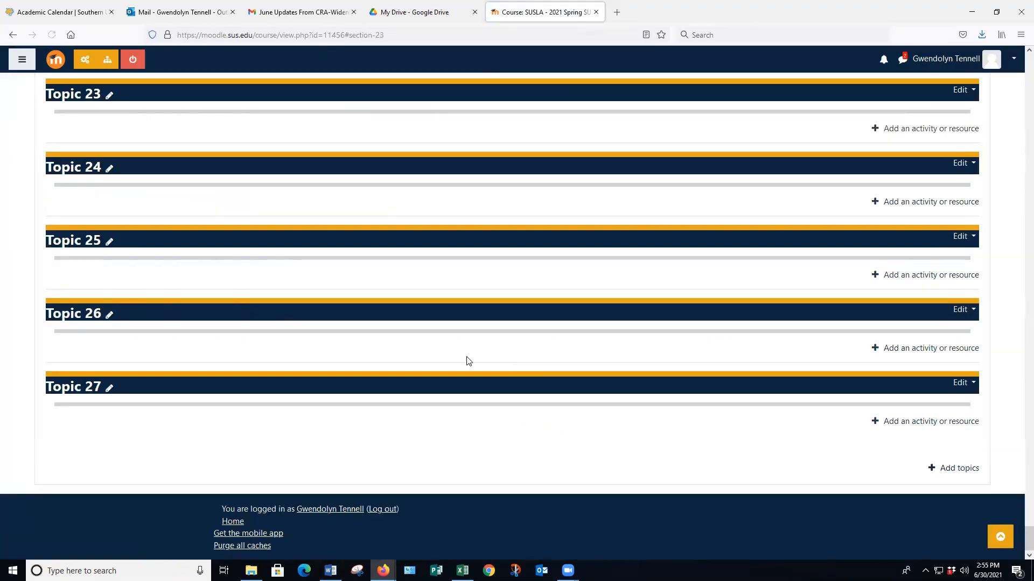
{"action": "scroll", "coordinate": [564, 434], "scroll_direction": "up", "scroll_amount": 3}
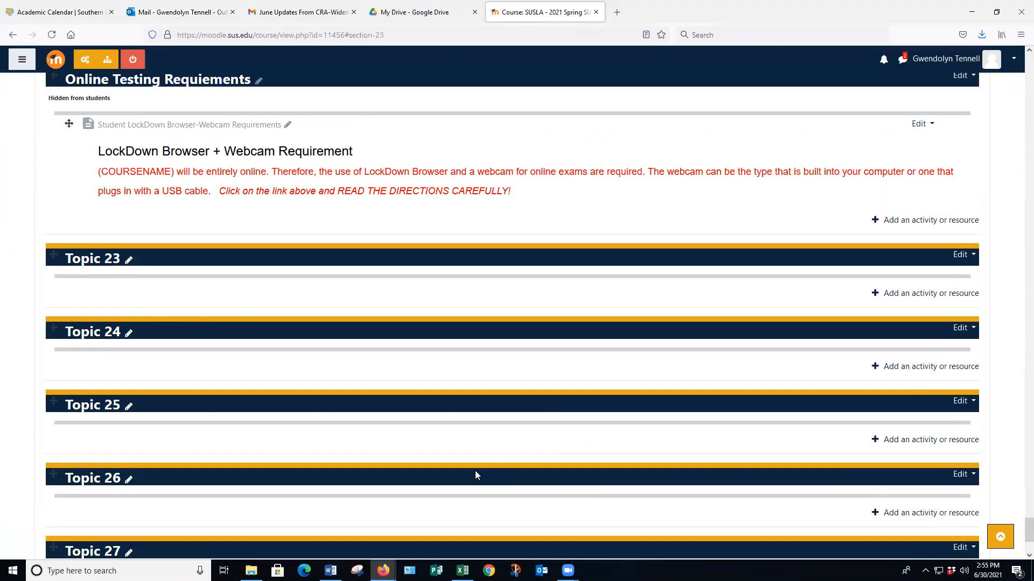
{"action": "scroll", "coordinate": [342, 364], "scroll_direction": "down", "scroll_amount": 2}
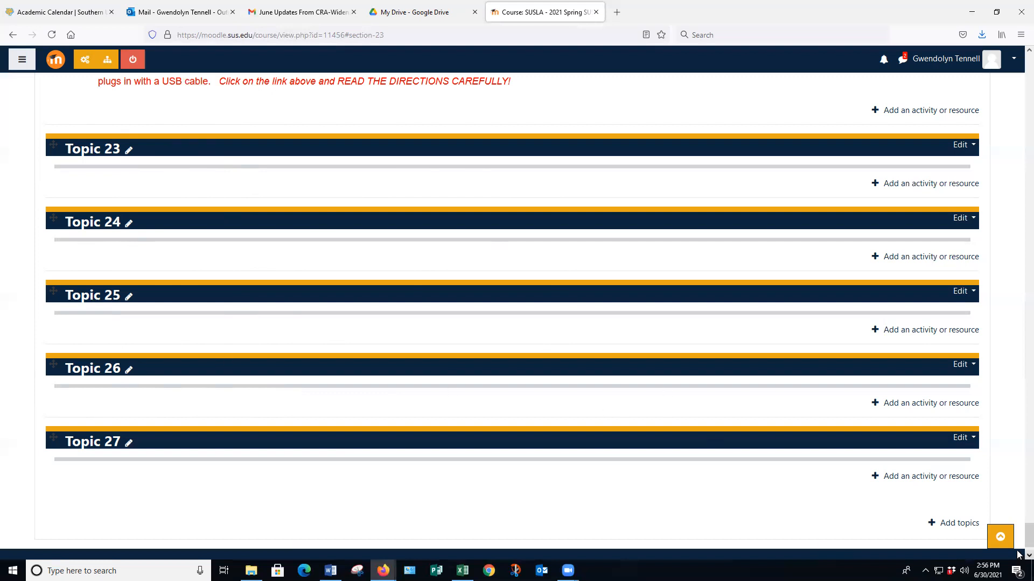
Move blank Topic 27 from the end of the course to the position of the Virtual Class Hours section.
{"action": "left_click_drag", "start_coordinate": [1018, 547], "coordinate": [1019, 300]}
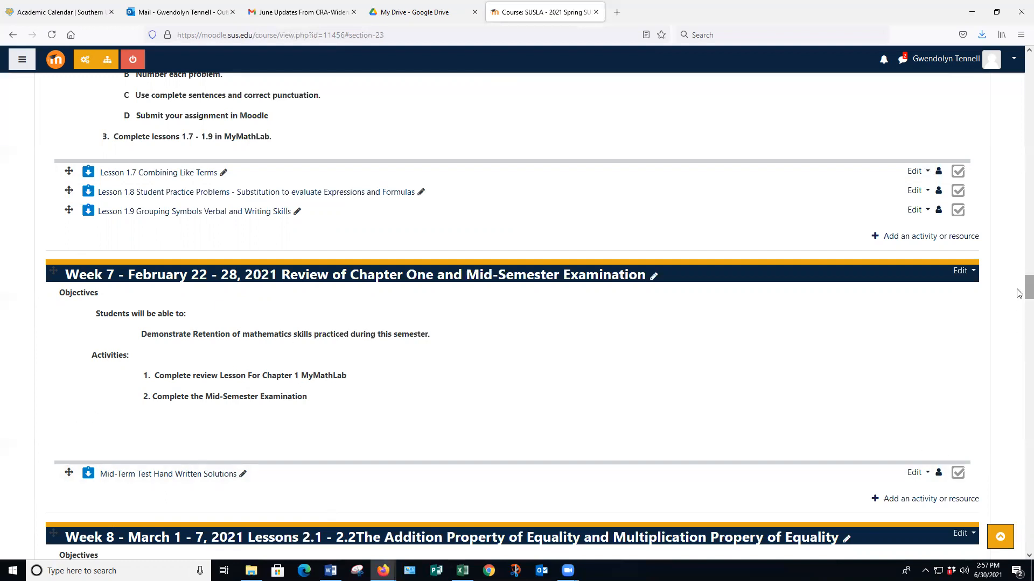
{"action": "left_click_drag", "start_coordinate": [1018, 290], "coordinate": [1017, 560]}
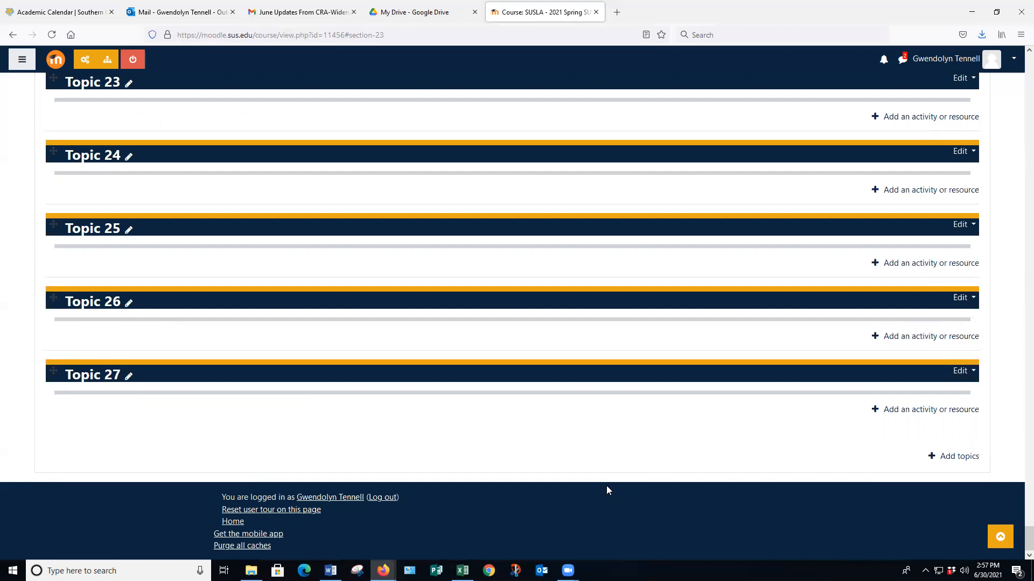
{"action": "scroll", "coordinate": [261, 463], "scroll_direction": "up", "scroll_amount": 2}
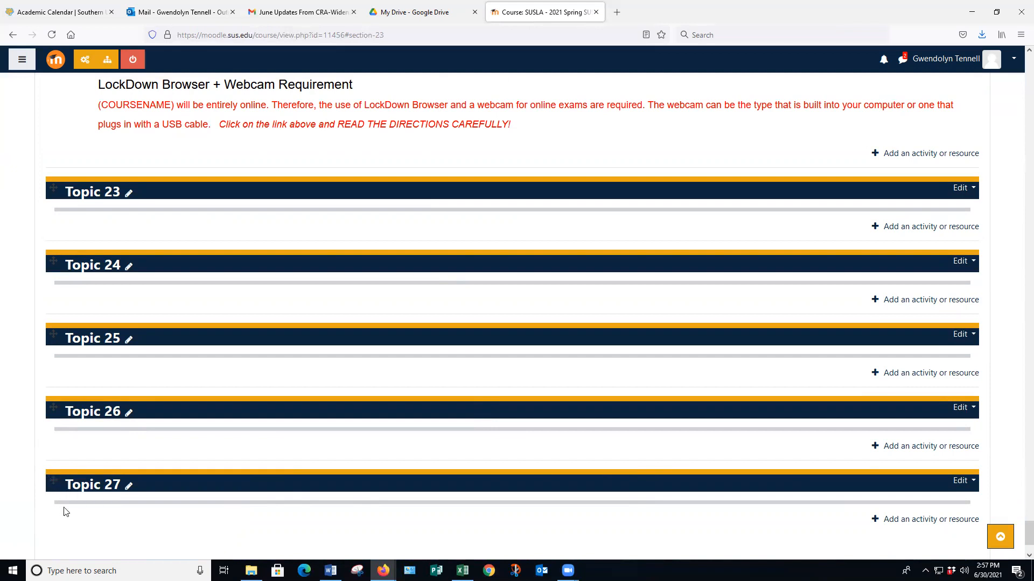
{"action": "left_click", "coordinate": [54, 480]}
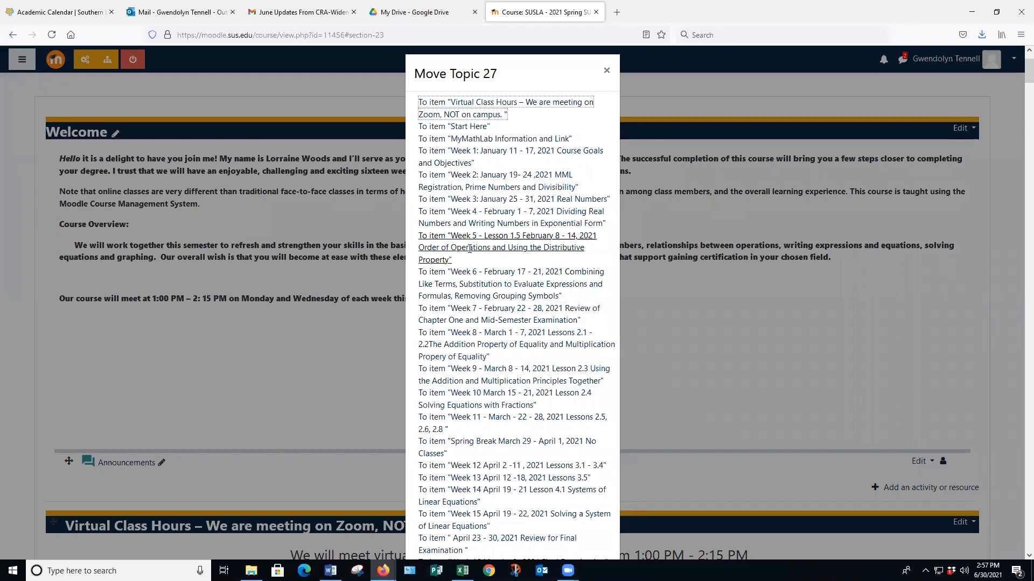
{"action": "left_click", "coordinate": [475, 102]}
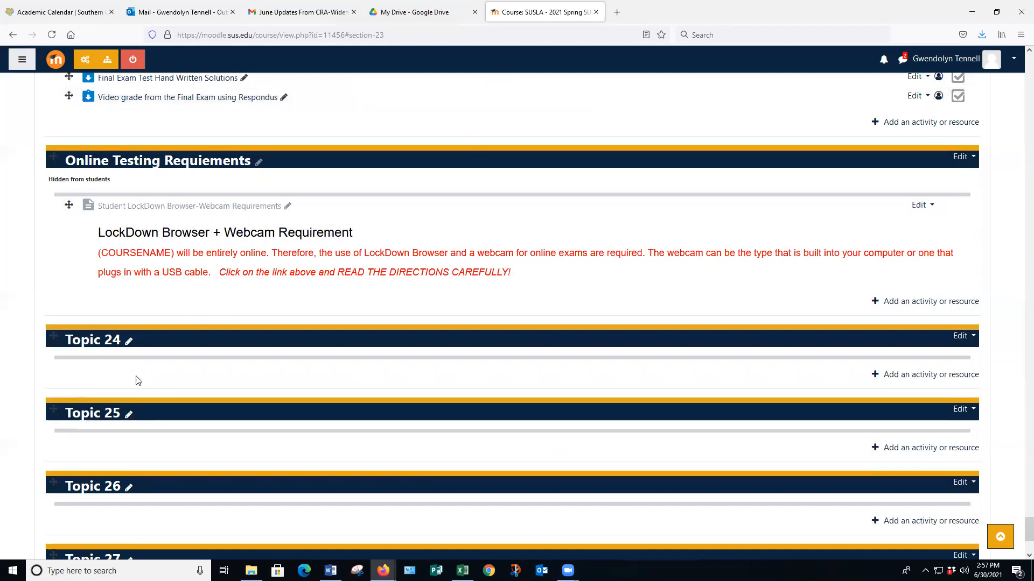
Move two more blank topics, each one Topic 27, from the end of the course to the Topic 1 position.
{"action": "scroll", "coordinate": [108, 403], "scroll_direction": "down", "scroll_amount": 3}
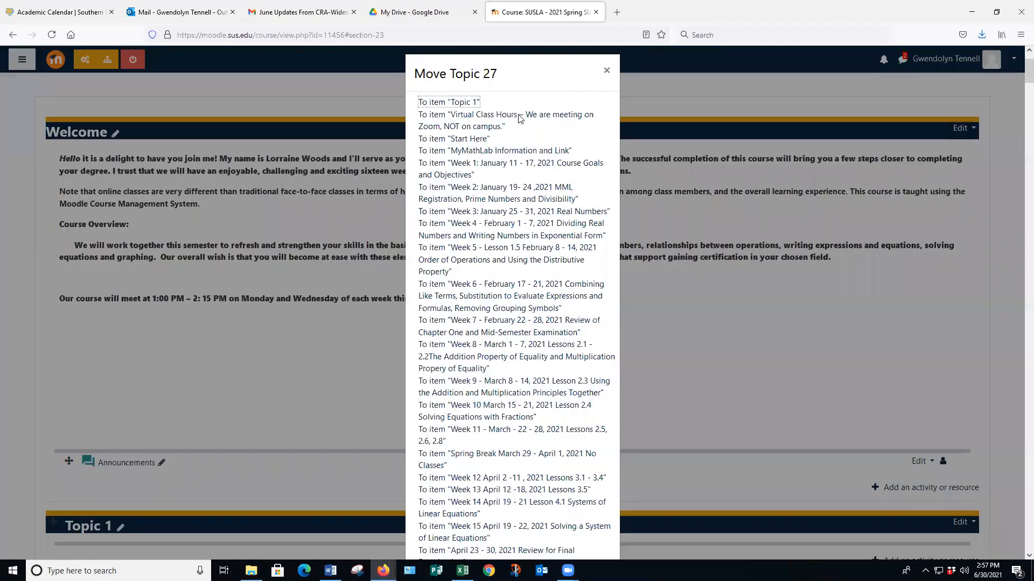
{"action": "left_click", "coordinate": [458, 101]}
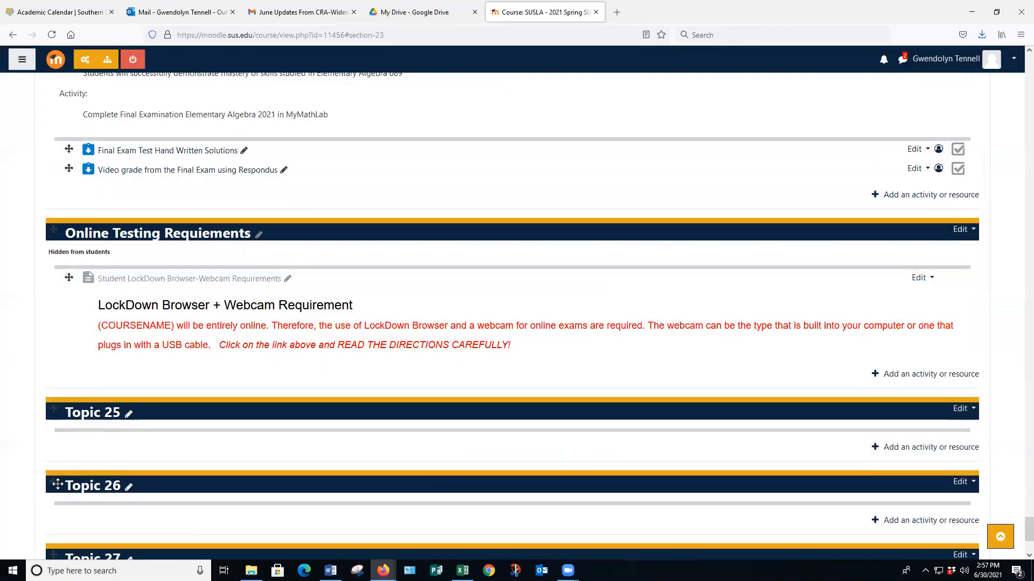
{"action": "scroll", "coordinate": [53, 458], "scroll_direction": "down", "scroll_amount": 3}
{"action": "left_click", "coordinate": [53, 393]}
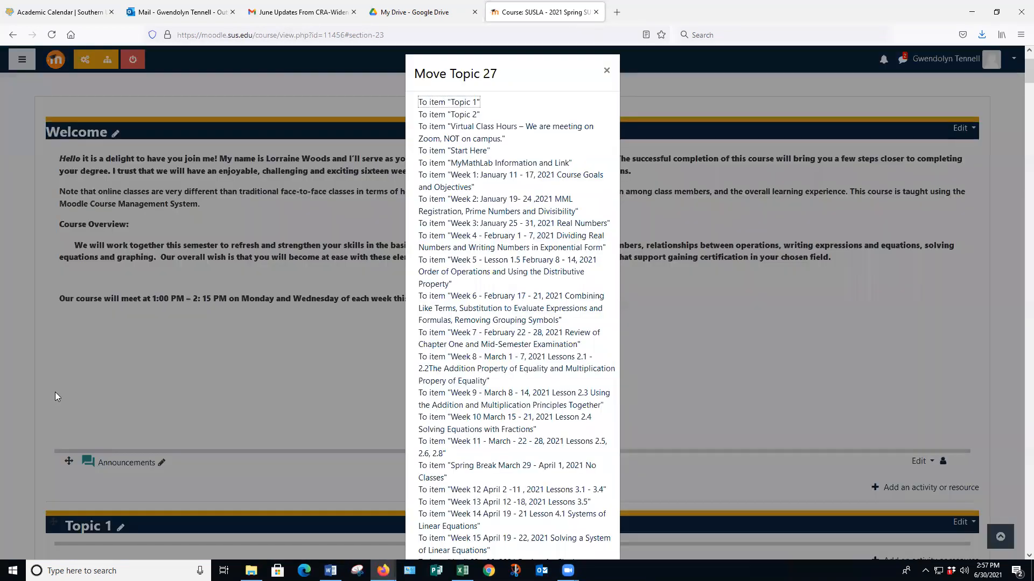
{"action": "left_click", "coordinate": [451, 102]}
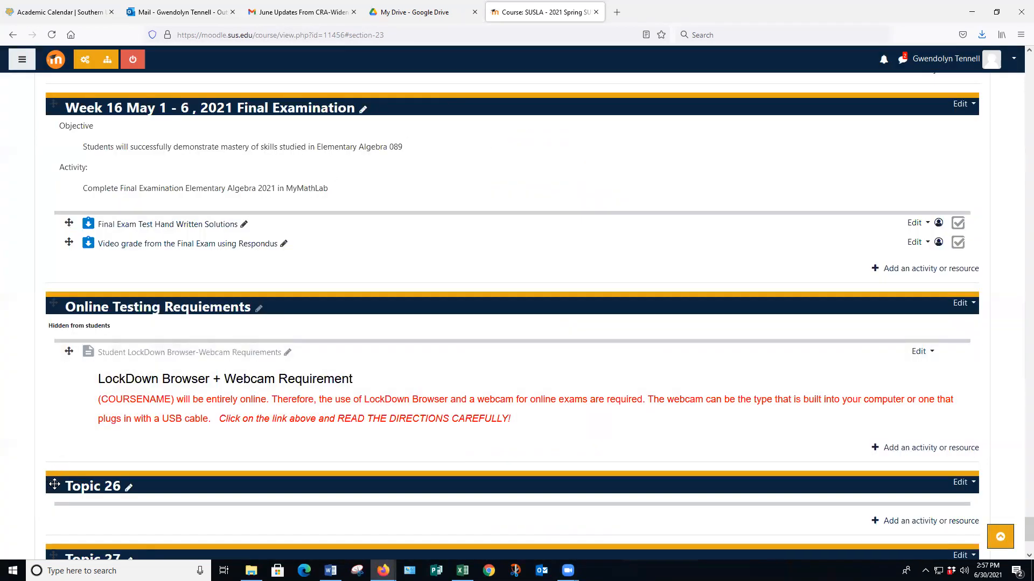
Move the remaining blank topics, Topic 26 and Topic 27, from the end of the course to the Topic 1 position.
{"action": "left_click", "coordinate": [53, 485]}
{"action": "left_click", "coordinate": [469, 102]}
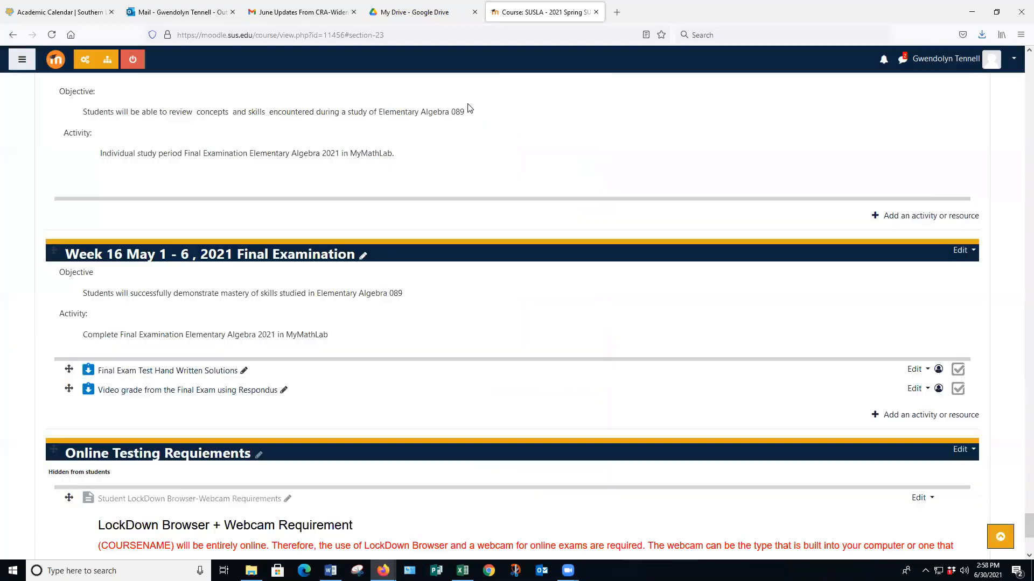
{"action": "scroll", "coordinate": [270, 312], "scroll_direction": "down", "scroll_amount": 5}
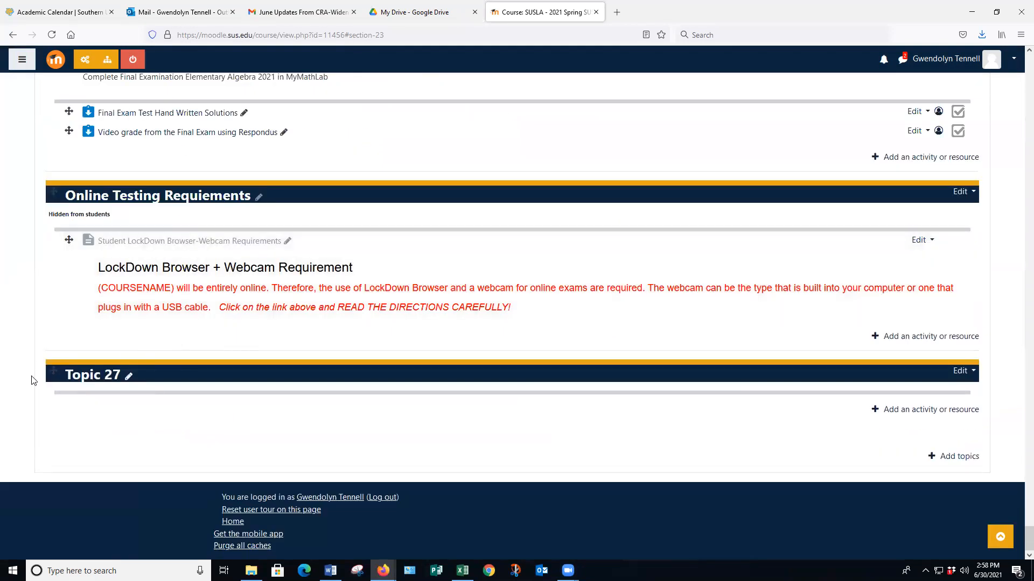
{"action": "left_click", "coordinate": [55, 374]}
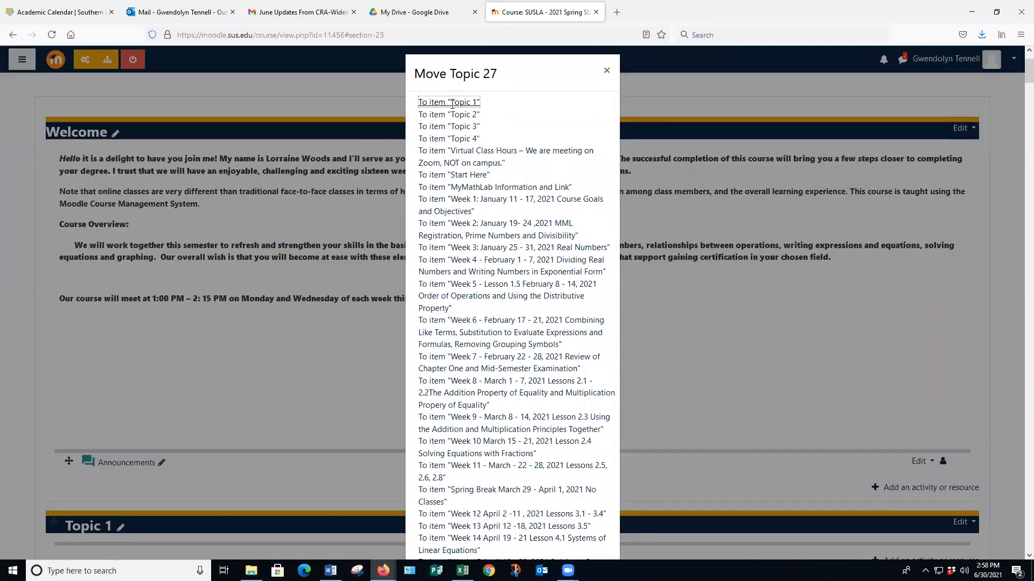
{"action": "left_click", "coordinate": [452, 103]}
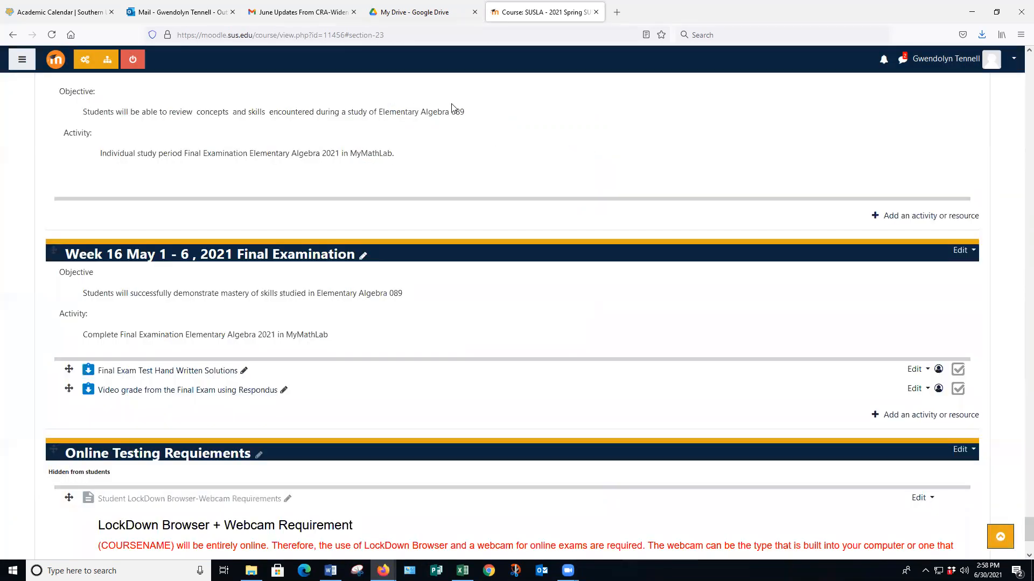
{"action": "scroll", "coordinate": [883, 506], "scroll_direction": "down", "scroll_amount": 3}
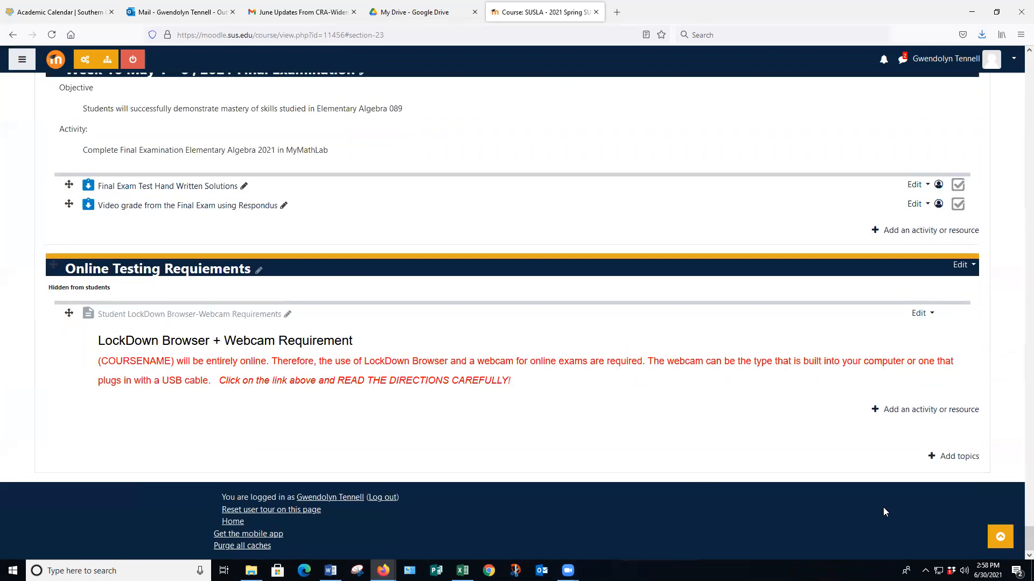
Check the blank topics between Welcome and Virtual Class Hours, and open the Restore page for the Elementary Algebra course.
{"action": "left_click_drag", "start_coordinate": [1018, 539], "coordinate": [1019, 92]}
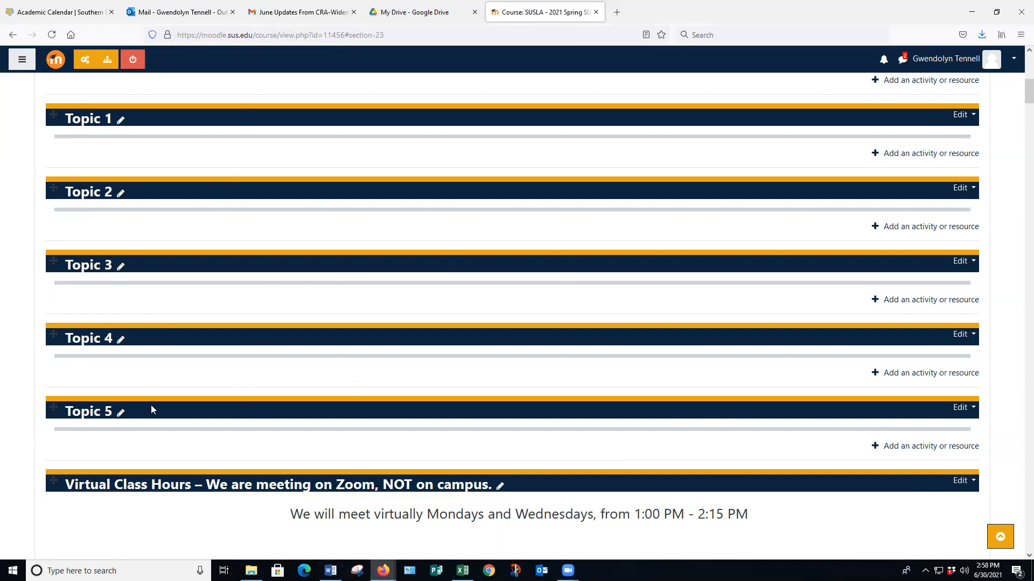
{"action": "scroll", "coordinate": [359, 330], "scroll_direction": "up", "scroll_amount": 10}
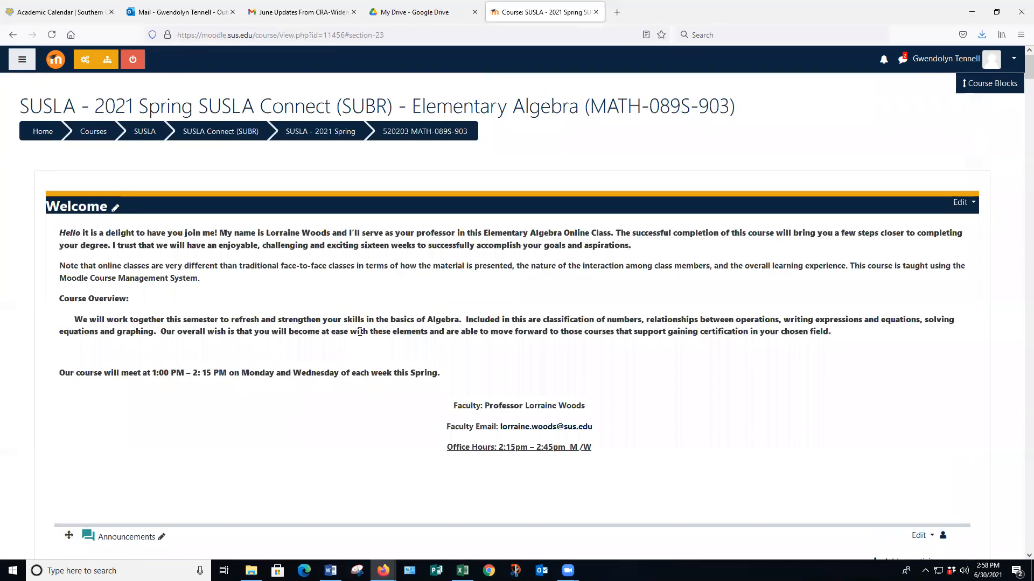
{"action": "scroll", "coordinate": [279, 425], "scroll_direction": "down", "scroll_amount": 4}
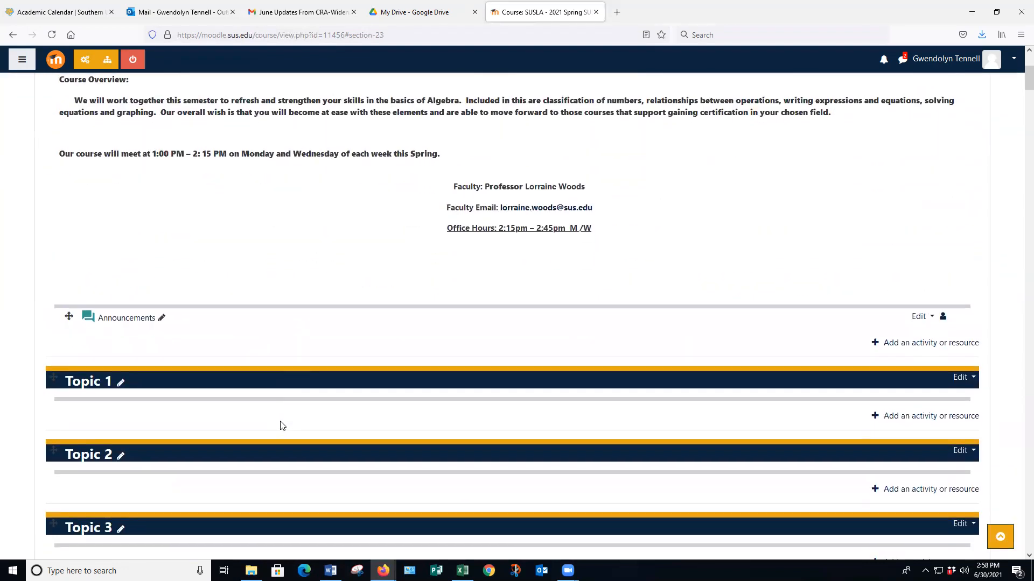
{"action": "scroll", "coordinate": [281, 425], "scroll_direction": "up", "scroll_amount": 4}
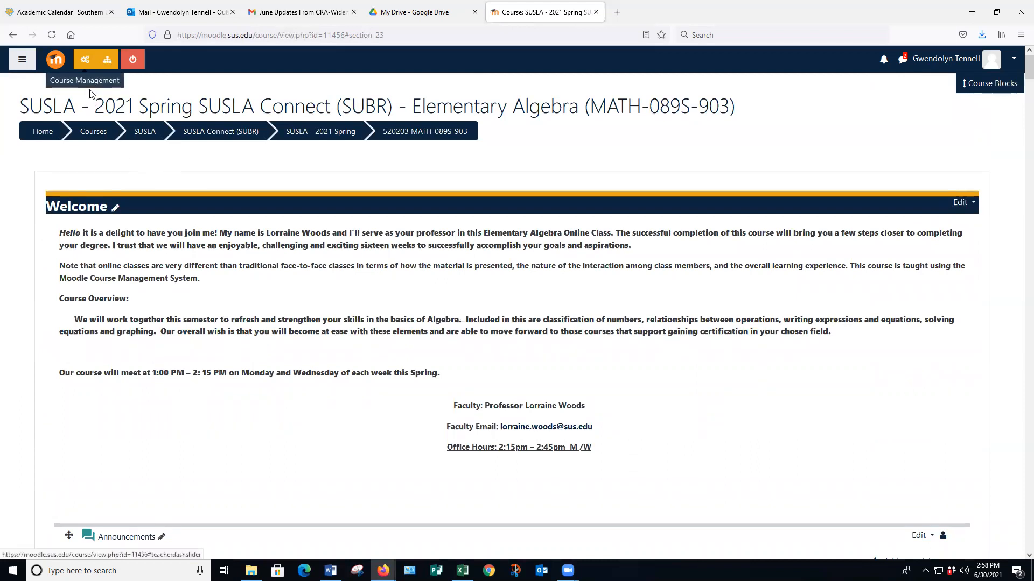
{"action": "left_click", "coordinate": [69, 60]}
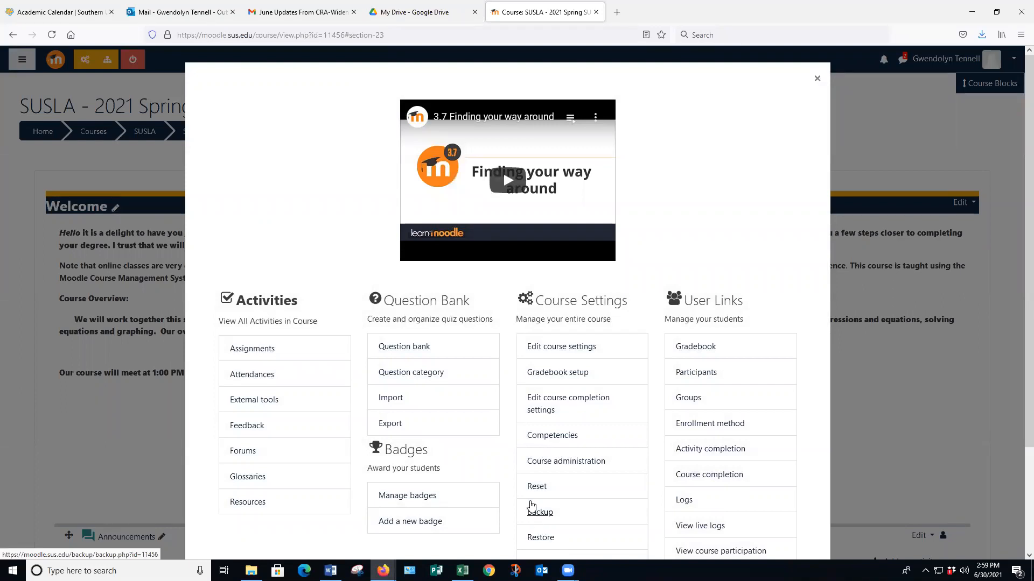
{"action": "left_click", "coordinate": [540, 538]}
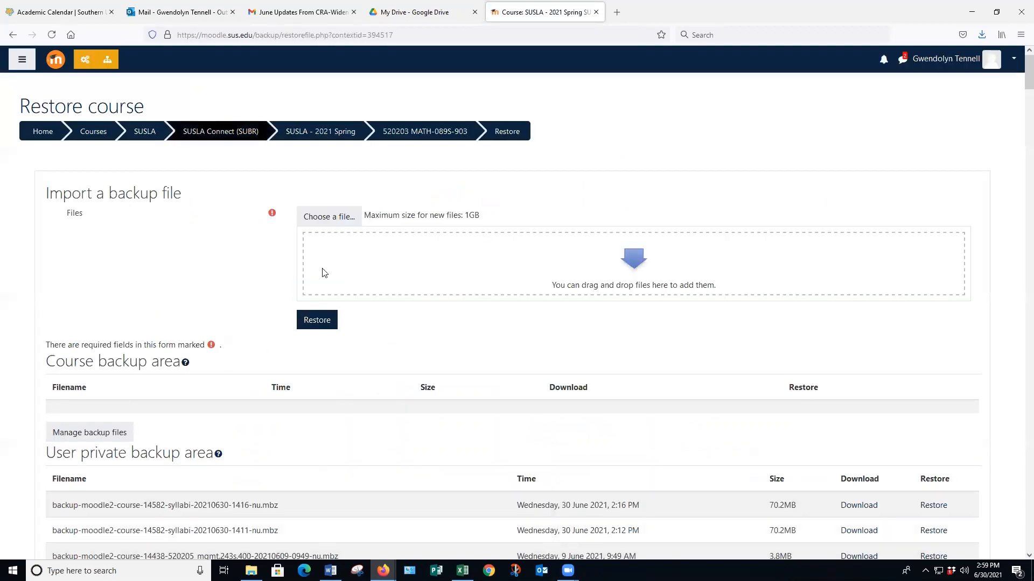
Upload the backup file OCS.mbz from the Moodle Backup folder as the file to import.
{"action": "left_click", "coordinate": [330, 217]}
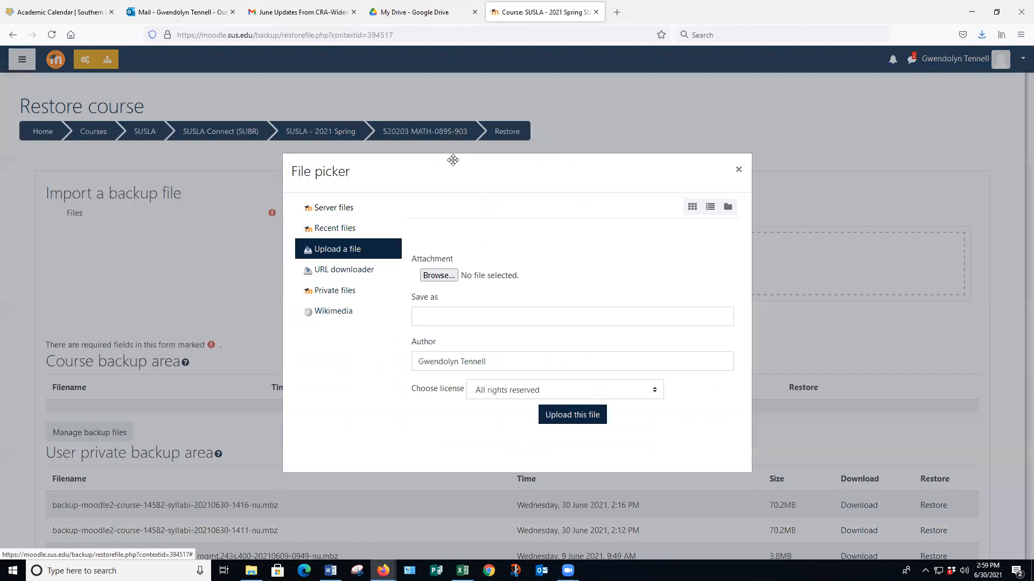
{"action": "left_click", "coordinate": [439, 275]}
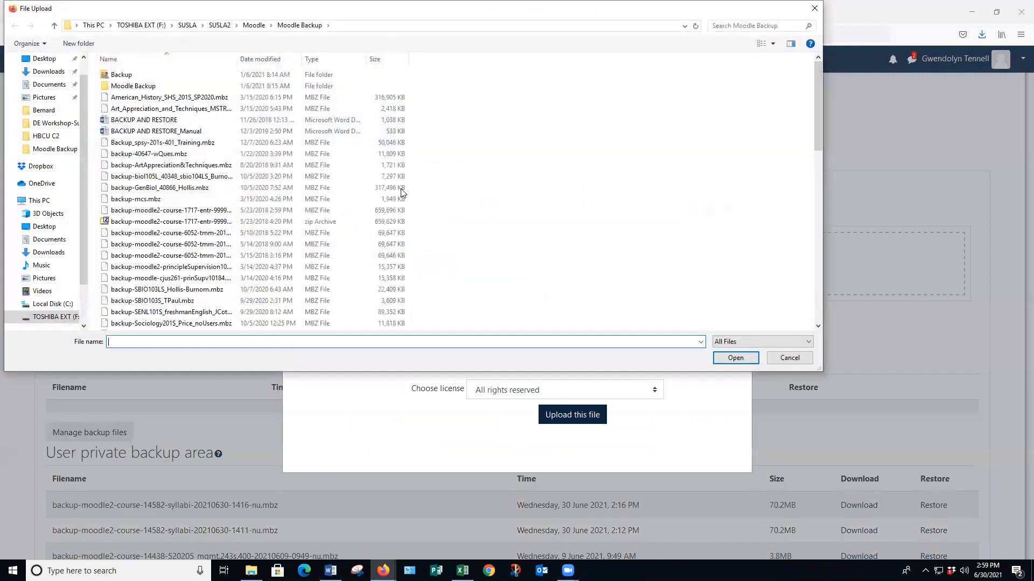
{"action": "scroll", "coordinate": [204, 106], "scroll_direction": "down", "scroll_amount": 5}
{"action": "scroll", "coordinate": [204, 106], "scroll_direction": "down", "scroll_amount": 4}
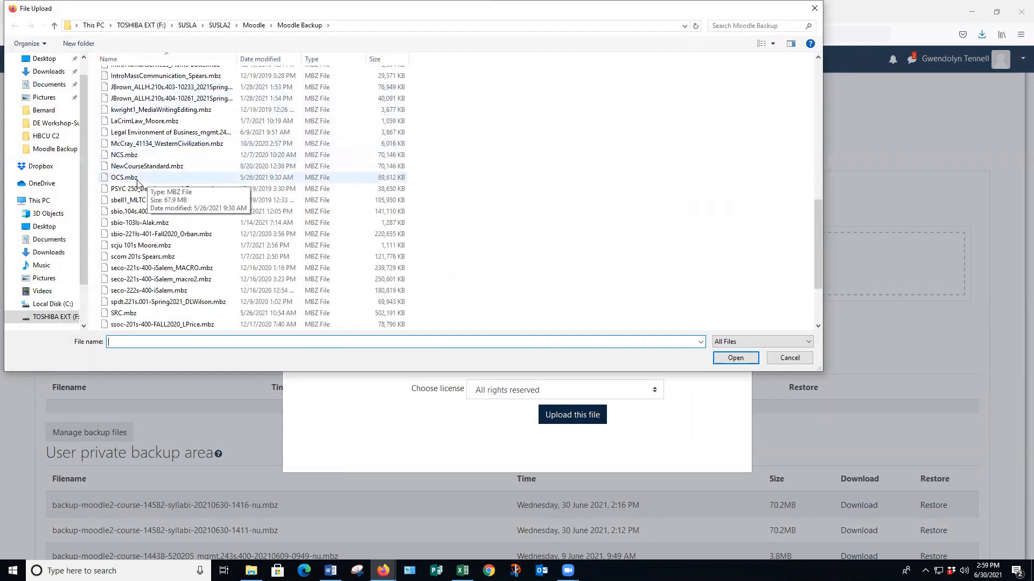
{"action": "double_click", "coordinate": [137, 179]}
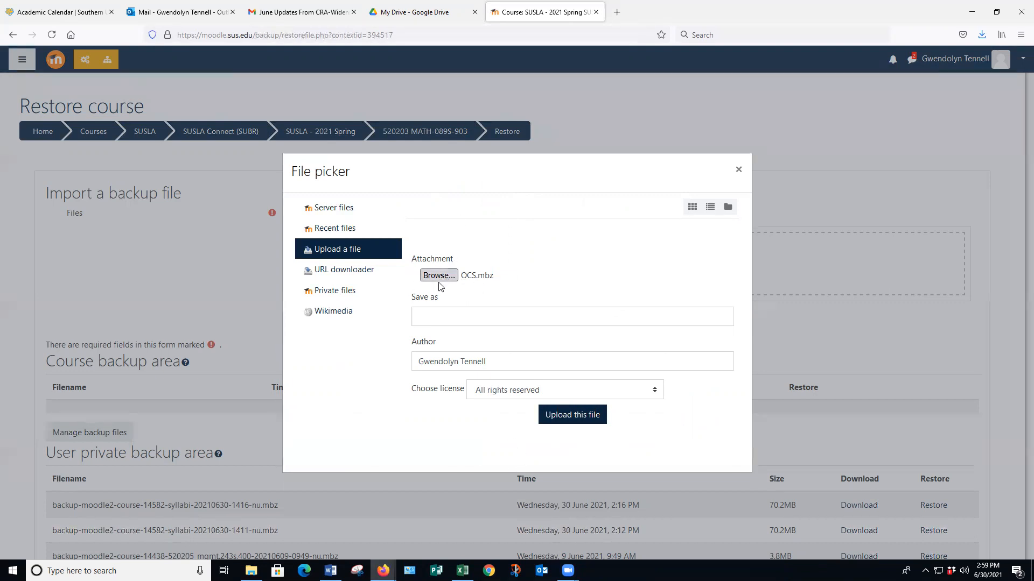
{"action": "left_click", "coordinate": [579, 417]}
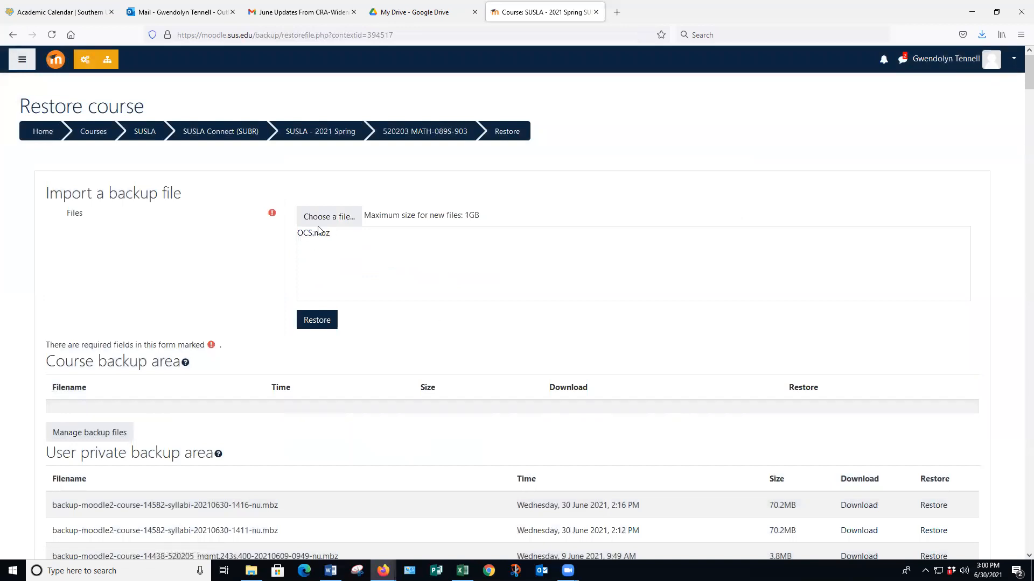
Start restoring OCS.mbz, accept its backup details, and choose to merge the backup into this course.
{"action": "left_click", "coordinate": [318, 323]}
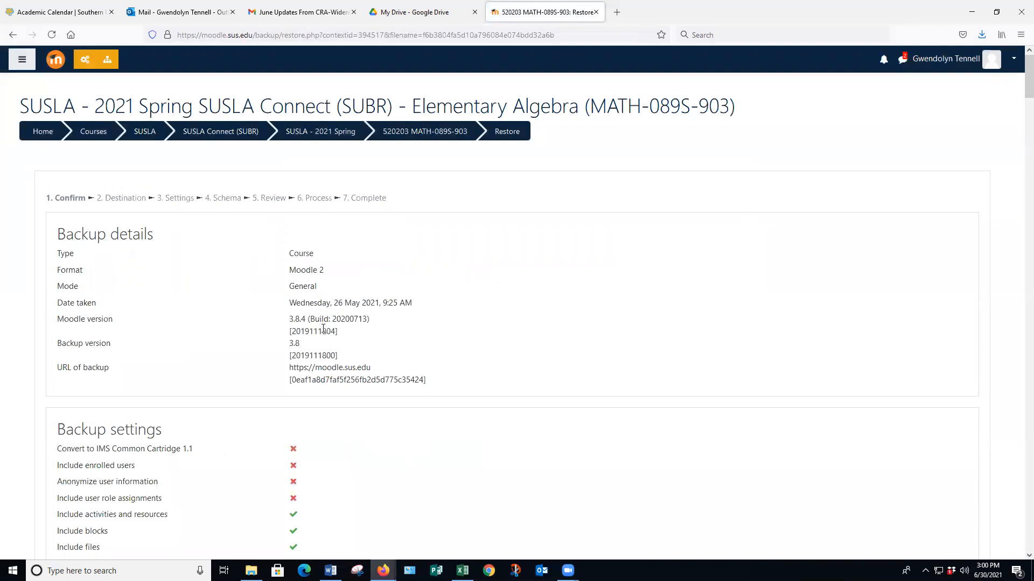
{"action": "scroll", "coordinate": [363, 316], "scroll_direction": "down", "scroll_amount": 2}
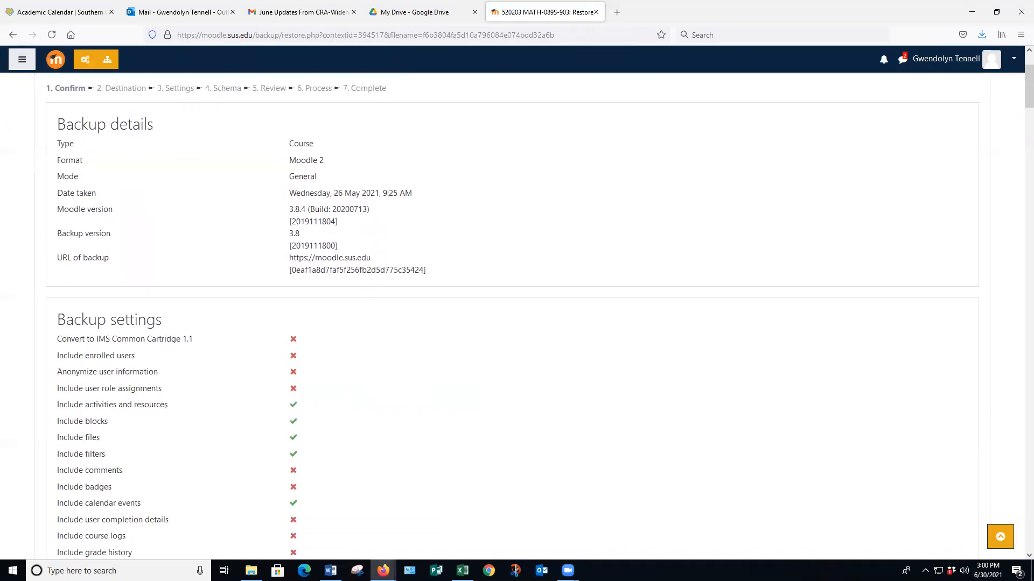
{"action": "scroll", "coordinate": [628, 423], "scroll_direction": "down", "scroll_amount": 20}
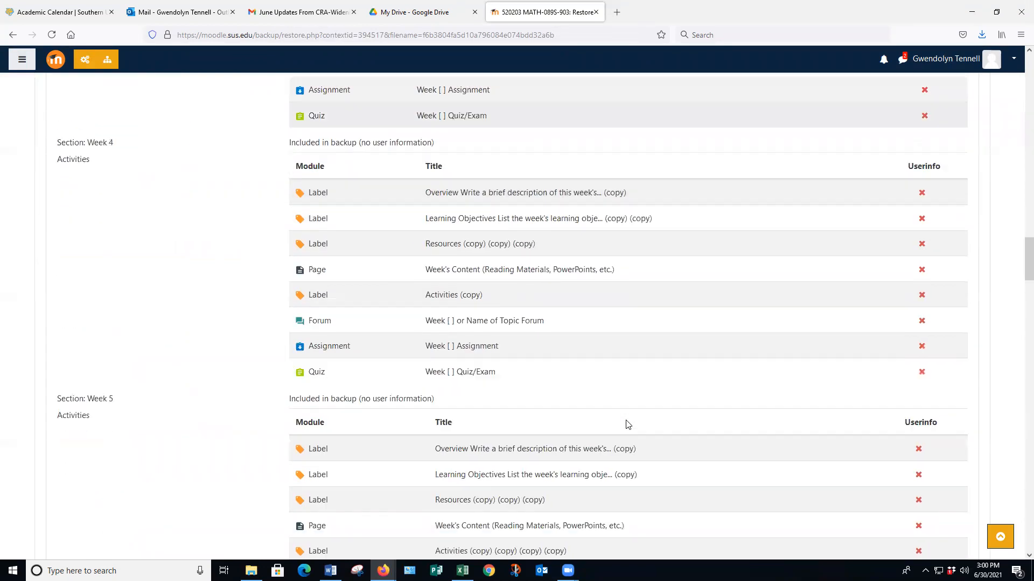
{"action": "scroll", "coordinate": [627, 425], "scroll_direction": "down", "scroll_amount": 4}
{"action": "left_click_drag", "start_coordinate": [1027, 282], "coordinate": [1025, 538]}
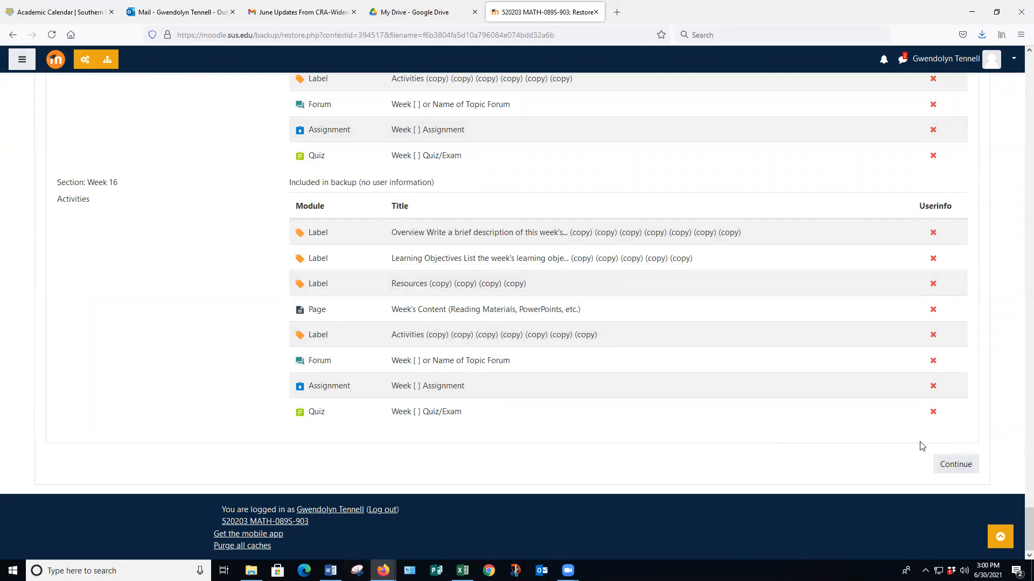
{"action": "left_click", "coordinate": [950, 470]}
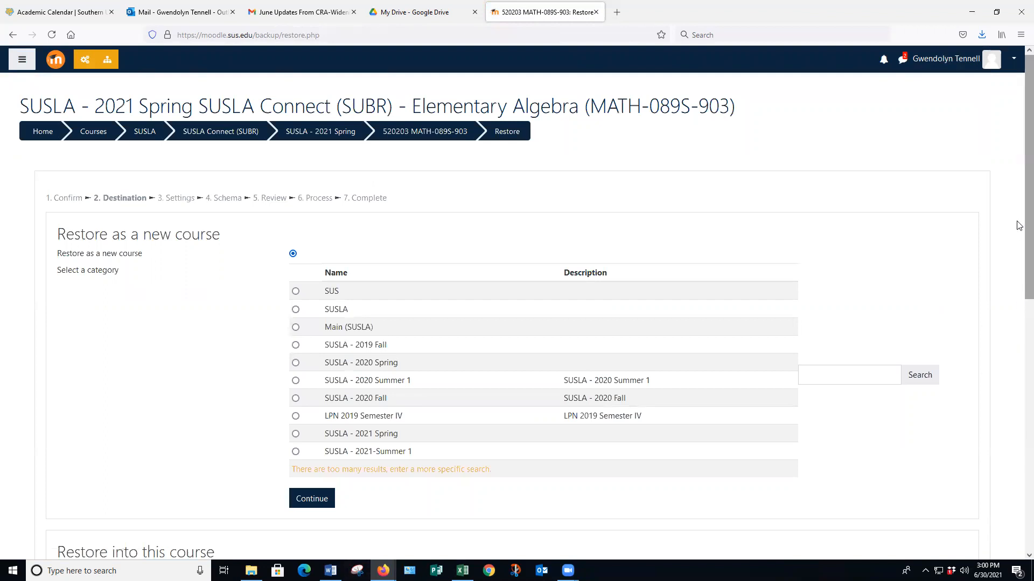
{"action": "scroll", "coordinate": [1018, 102], "scroll_direction": "down", "scroll_amount": 5}
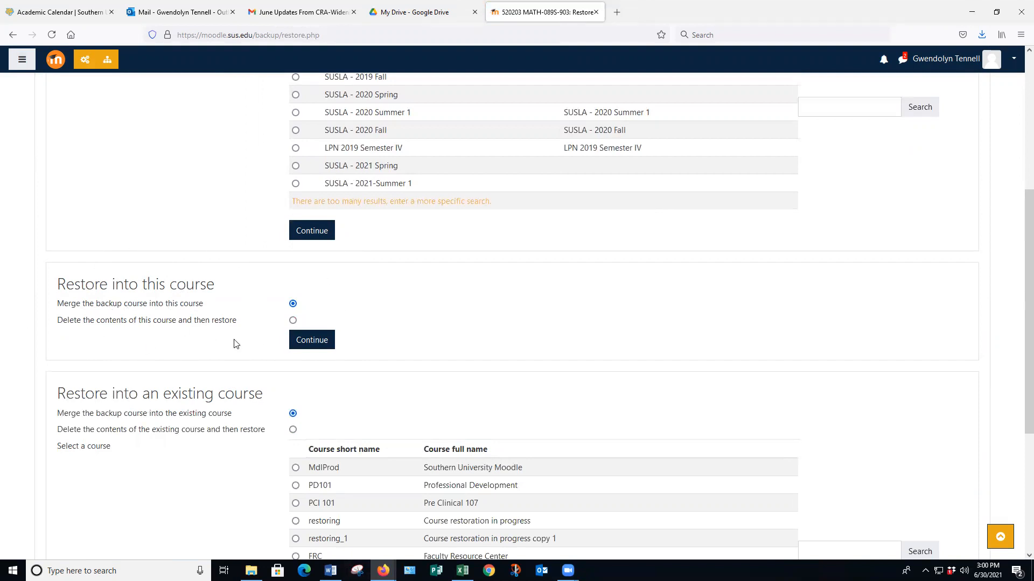
{"action": "left_click", "coordinate": [313, 343]}
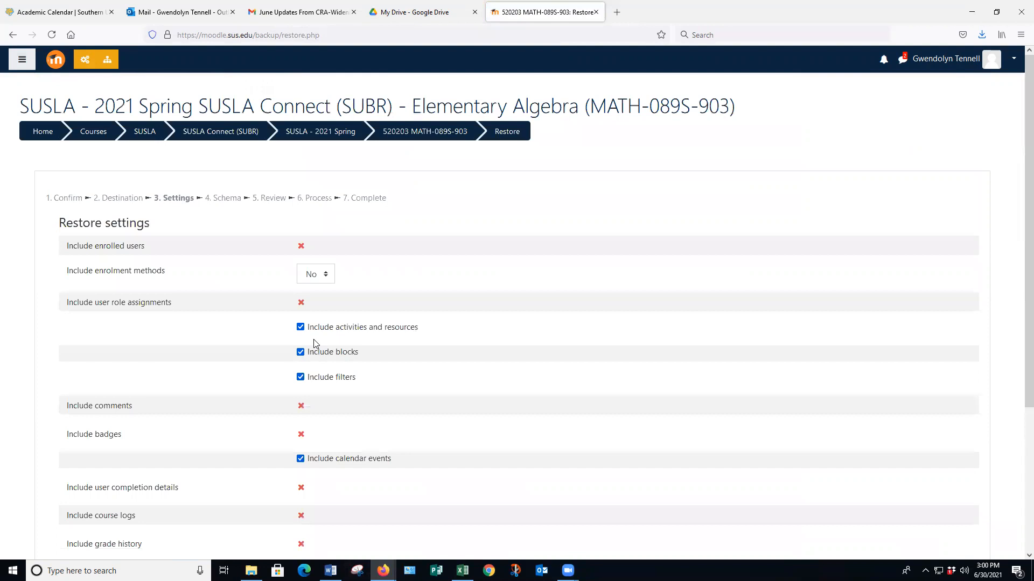
Set Include enrolment methods to Yes in the restore settings and proceed to the Schema stage.
{"action": "left_click", "coordinate": [326, 276]}
{"action": "left_click", "coordinate": [324, 314]}
{"action": "scroll", "coordinate": [424, 272], "scroll_direction": "down", "scroll_amount": 4}
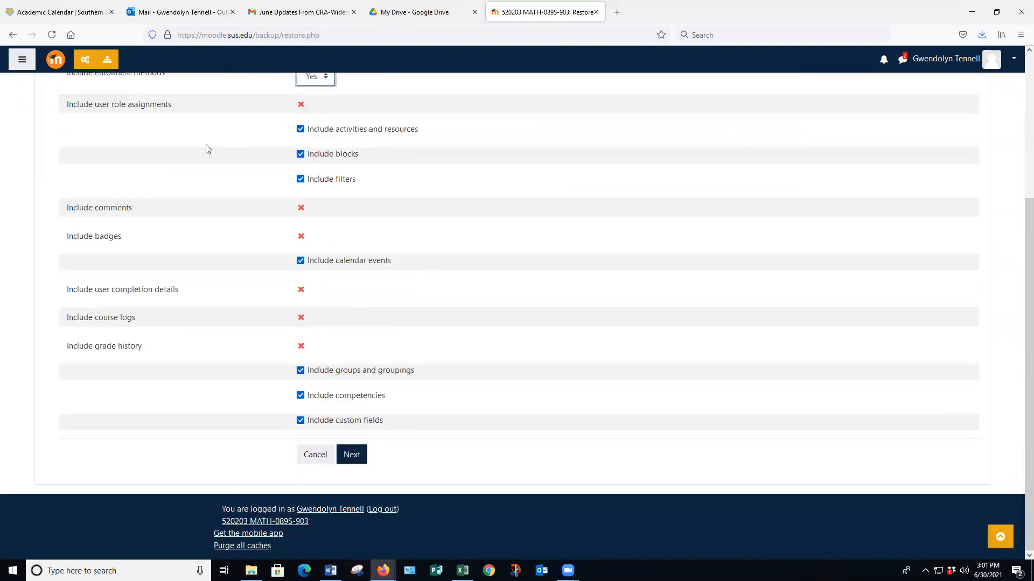
{"action": "left_click", "coordinate": [352, 454]}
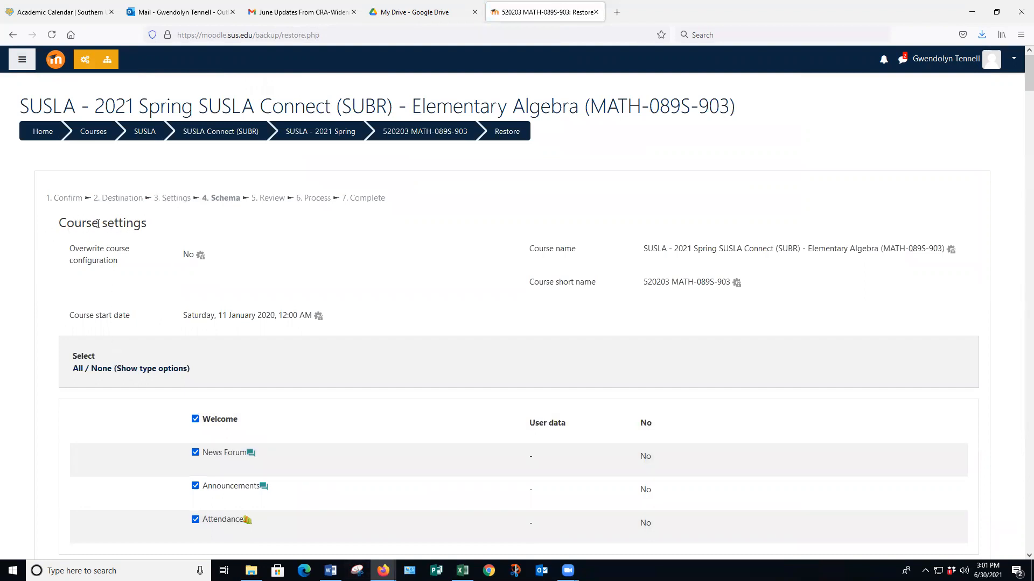
Examine the sections and activities selected for restore, from Welcome and Start Here through the weekly sections.
{"action": "scroll", "coordinate": [293, 354], "scroll_direction": "down", "scroll_amount": 2}
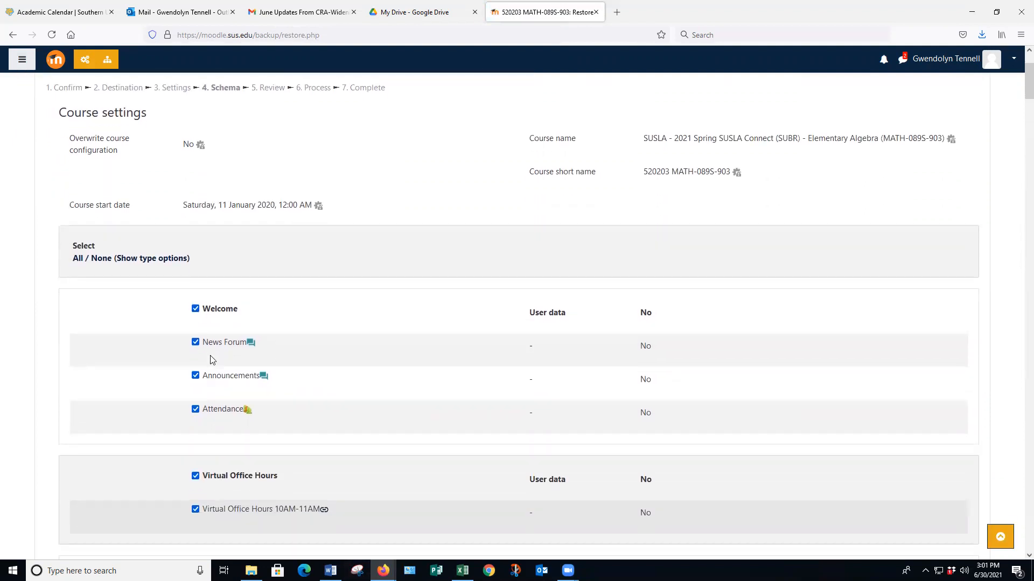
{"action": "scroll", "coordinate": [211, 360], "scroll_direction": "down", "scroll_amount": 4}
{"action": "scroll", "coordinate": [213, 366], "scroll_direction": "down", "scroll_amount": 1}
{"action": "scroll", "coordinate": [212, 362], "scroll_direction": "up", "scroll_amount": 7}
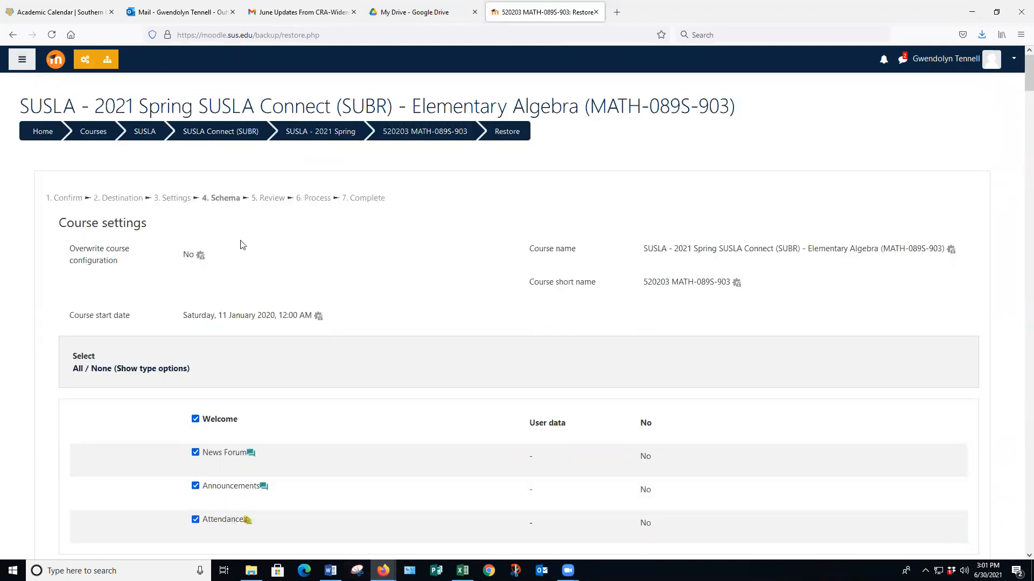
{"action": "scroll", "coordinate": [270, 349], "scroll_direction": "down", "scroll_amount": 8}
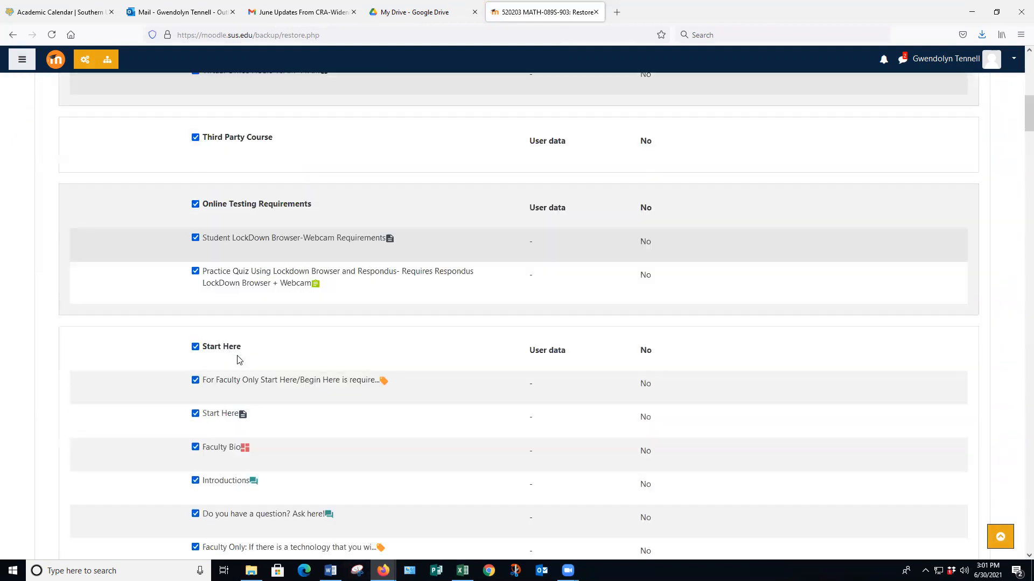
{"action": "scroll", "coordinate": [239, 360], "scroll_direction": "down", "scroll_amount": 10}
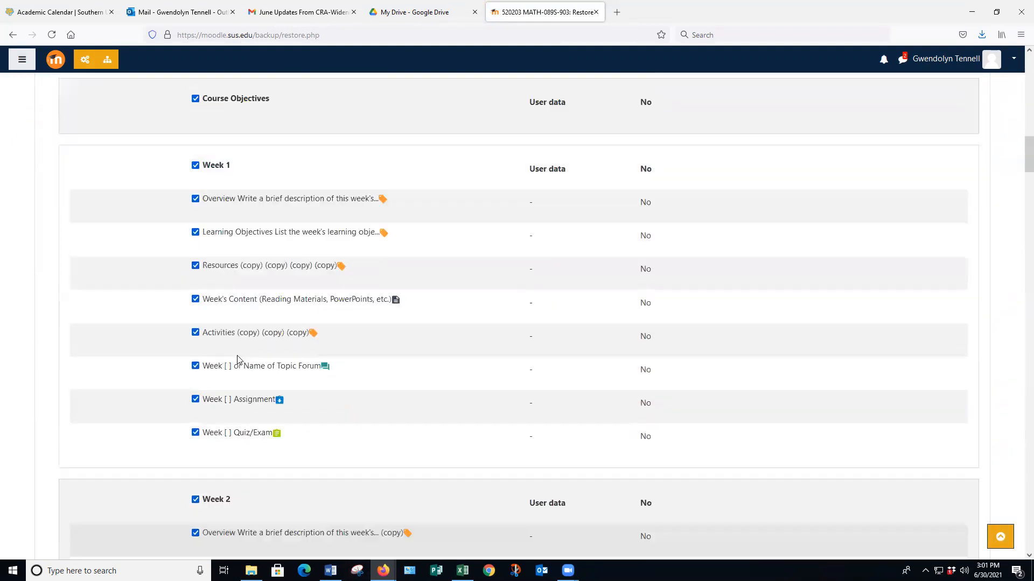
{"action": "scroll", "coordinate": [239, 360], "scroll_direction": "down", "scroll_amount": 12}
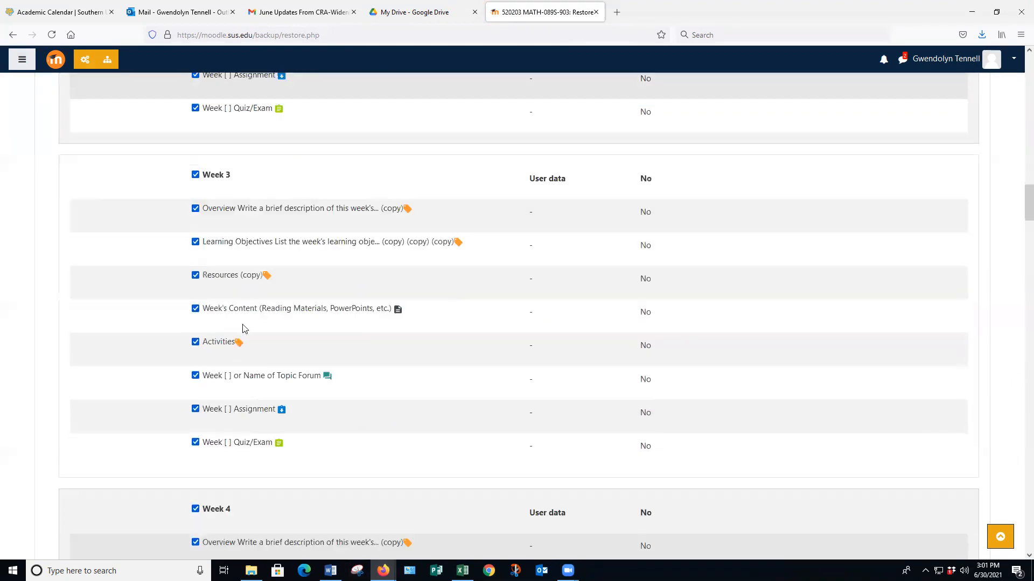
{"action": "scroll", "coordinate": [247, 440], "scroll_direction": "down", "scroll_amount": 5}
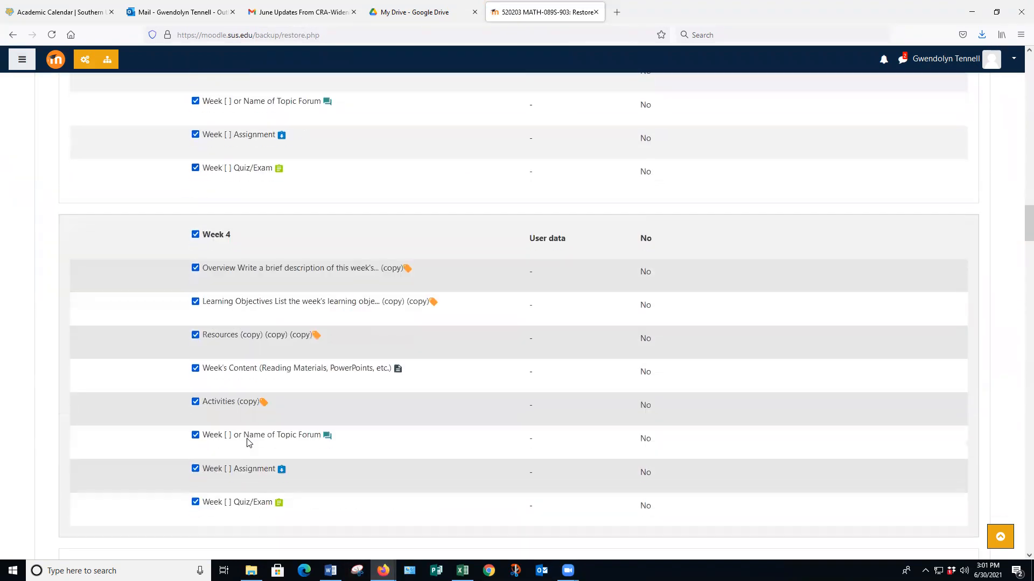
{"action": "scroll", "coordinate": [248, 442], "scroll_direction": "down", "scroll_amount": 20}
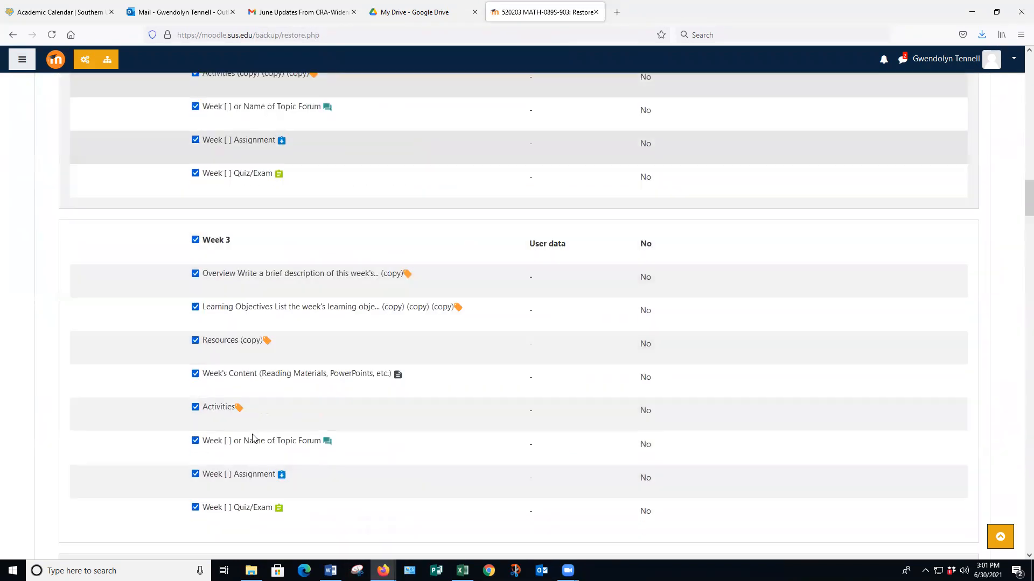
{"action": "scroll", "coordinate": [255, 439], "scroll_direction": "up", "scroll_amount": 20}
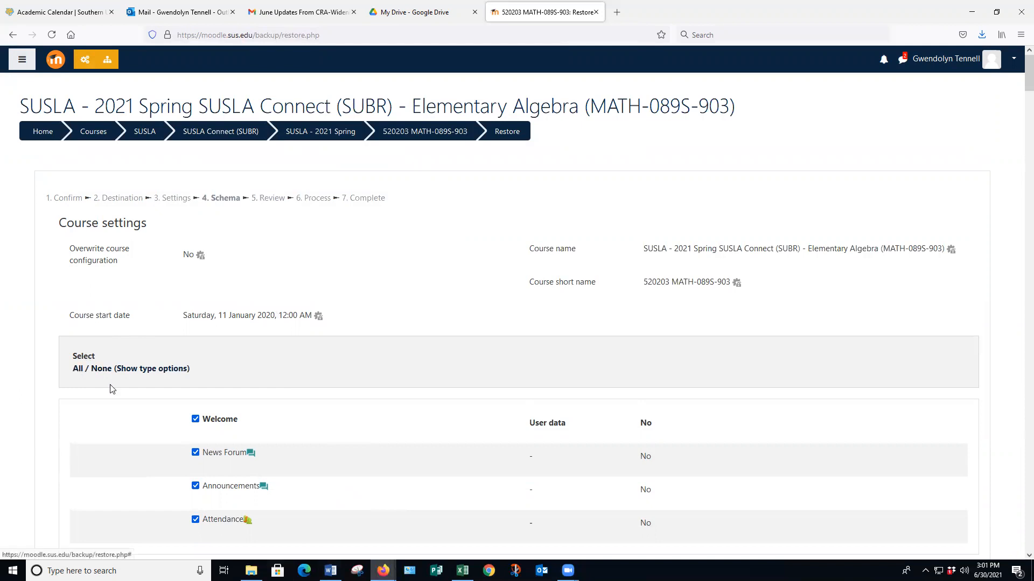
Deselect all sections and activities in the restore schema.
{"action": "left_click", "coordinate": [103, 369]}
{"action": "scroll", "coordinate": [204, 459], "scroll_direction": "down", "scroll_amount": 15}
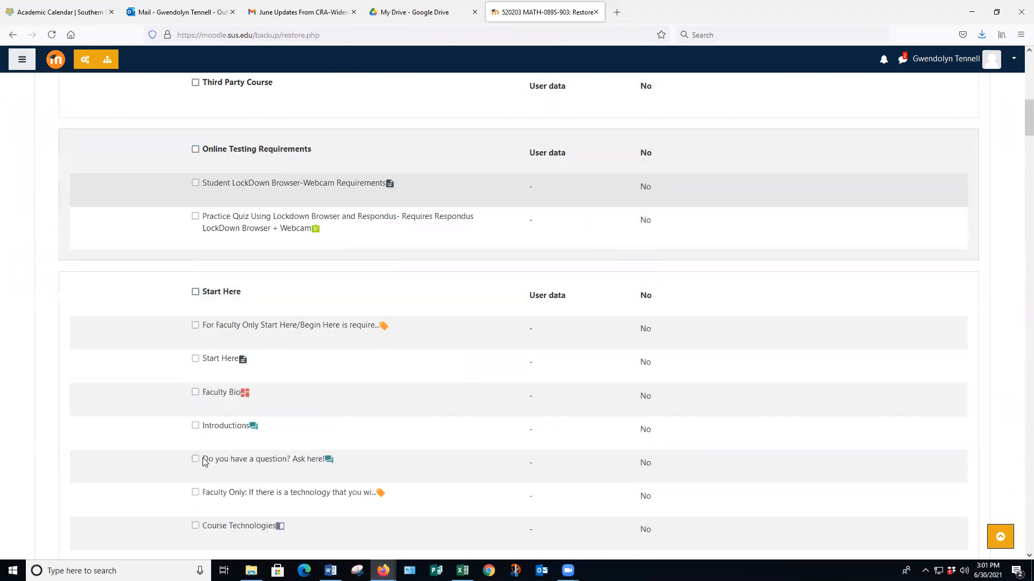
{"action": "scroll", "coordinate": [203, 462], "scroll_direction": "down", "scroll_amount": 15}
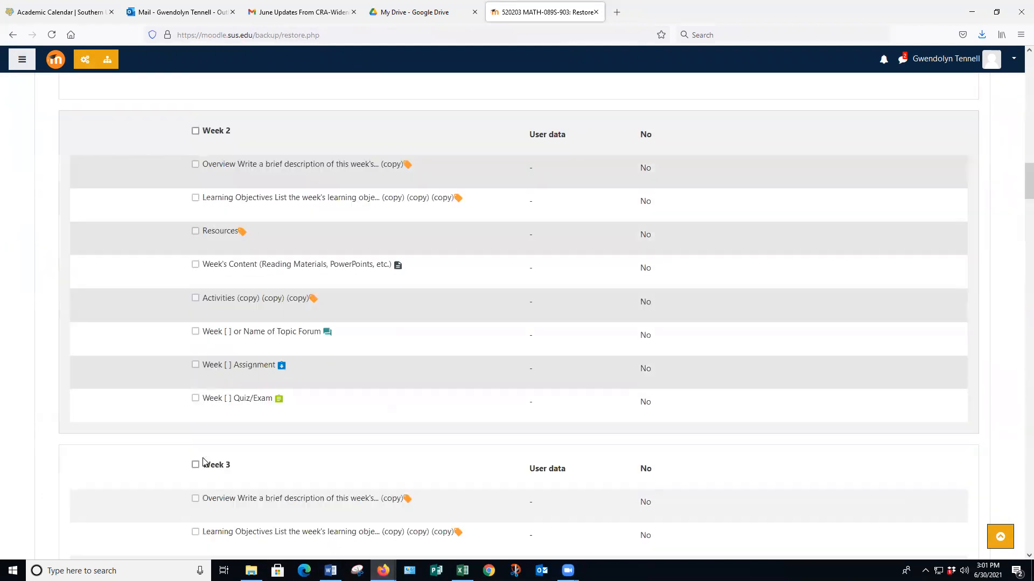
Include the Welcome section and its Attendance activity in the restore.
{"action": "scroll", "coordinate": [204, 474], "scroll_direction": "up", "scroll_amount": 8}
{"action": "scroll", "coordinate": [203, 474], "scroll_direction": "up", "scroll_amount": 20}
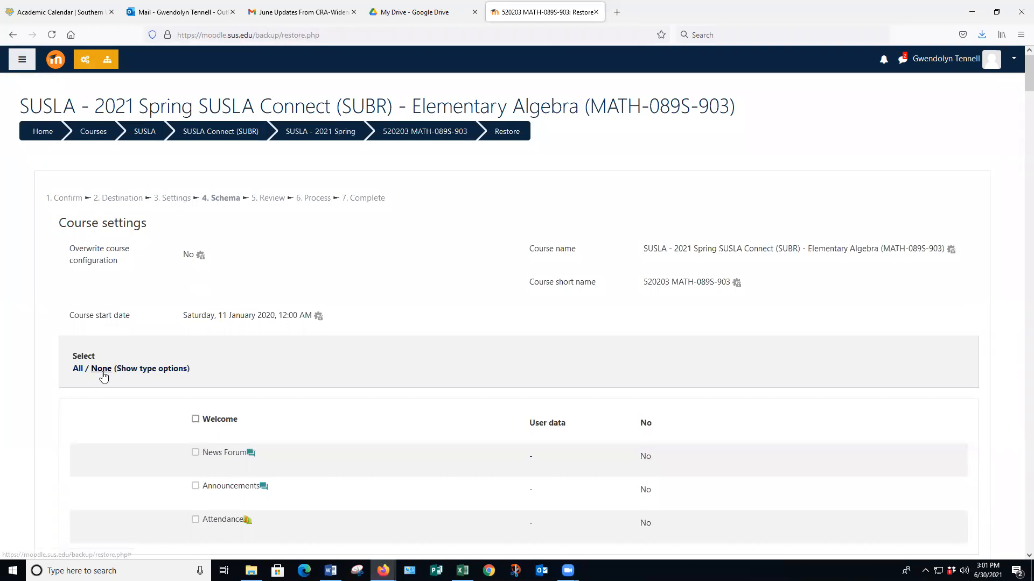
{"action": "scroll", "coordinate": [314, 333], "scroll_direction": "down", "scroll_amount": 4}
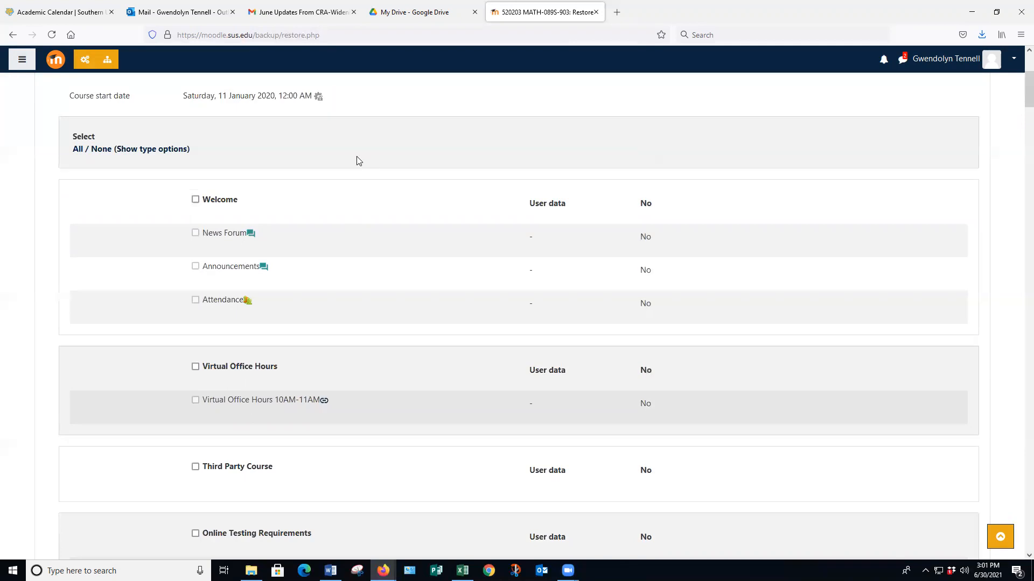
{"action": "left_click", "coordinate": [195, 201]}
{"action": "left_click", "coordinate": [195, 302]}
Include the Online Testing Requirements section and its Student LockDown Browser-Webcam Requirements page in the restore.
{"action": "scroll", "coordinate": [316, 360], "scroll_direction": "down", "scroll_amount": 3}
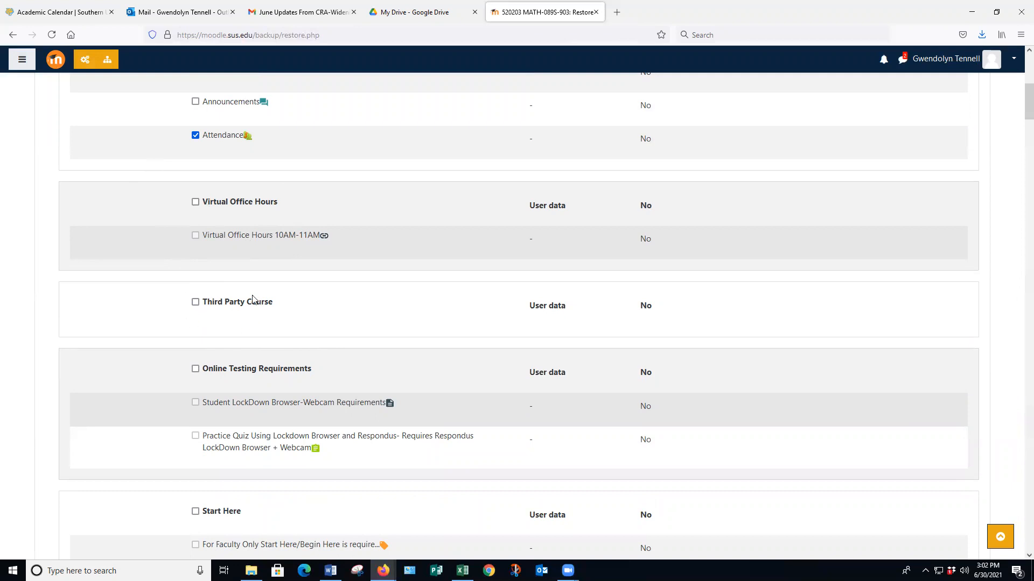
{"action": "scroll", "coordinate": [225, 305], "scroll_direction": "down", "scroll_amount": 2}
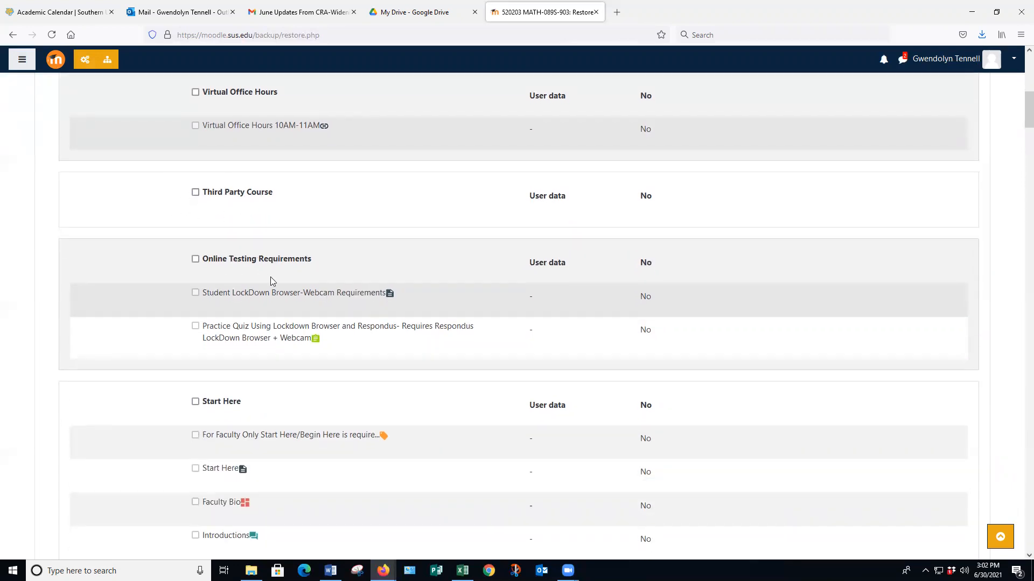
{"action": "left_click", "coordinate": [195, 259]}
{"action": "left_click", "coordinate": [195, 293]}
Include the Course Objectives section in the restore, leaving the Start Here section and its activities out.
{"action": "scroll", "coordinate": [242, 330], "scroll_direction": "down", "scroll_amount": 5}
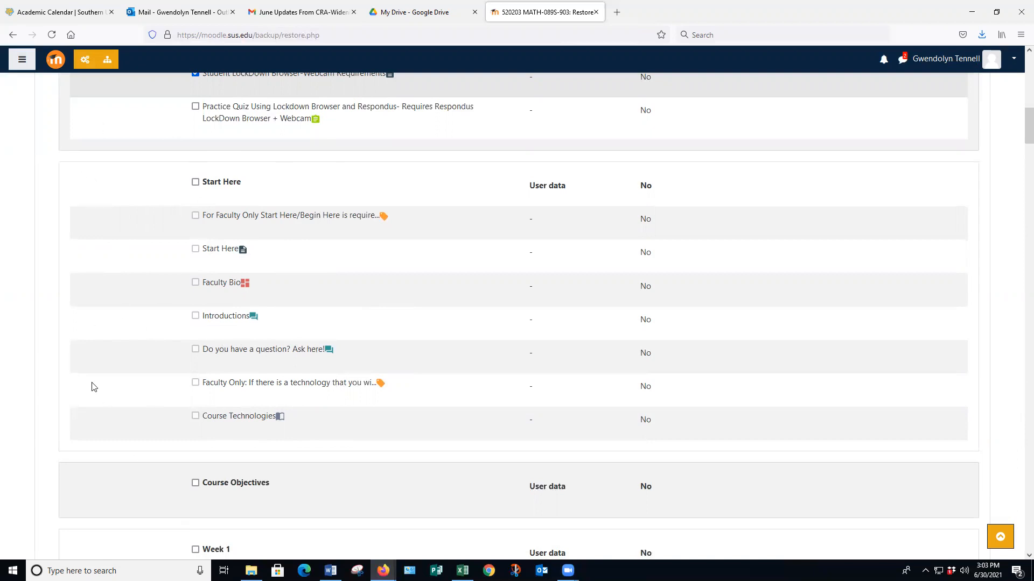
{"action": "scroll", "coordinate": [257, 269], "scroll_direction": "down", "scroll_amount": 2}
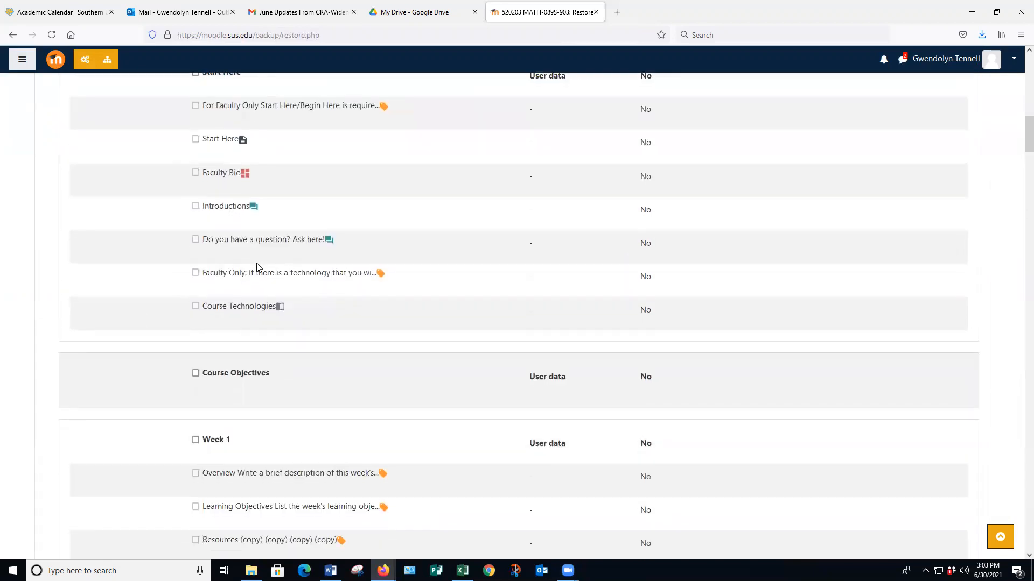
{"action": "scroll", "coordinate": [256, 264], "scroll_direction": "down", "scroll_amount": 4}
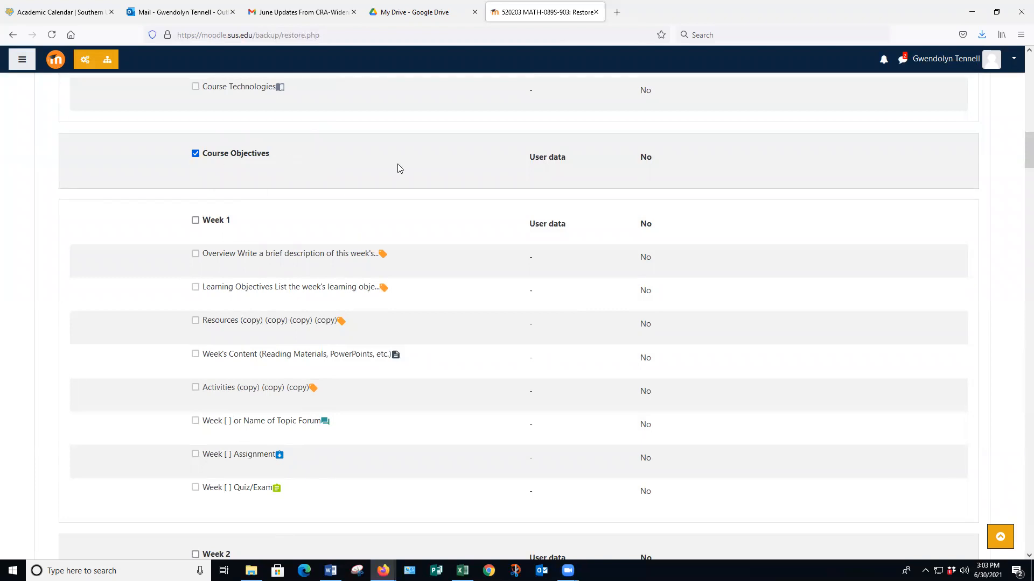
Recheck which sections and activities are selected in the restore schema, from Welcome through Week 1.
{"action": "scroll", "coordinate": [239, 232], "scroll_direction": "down", "scroll_amount": 13}
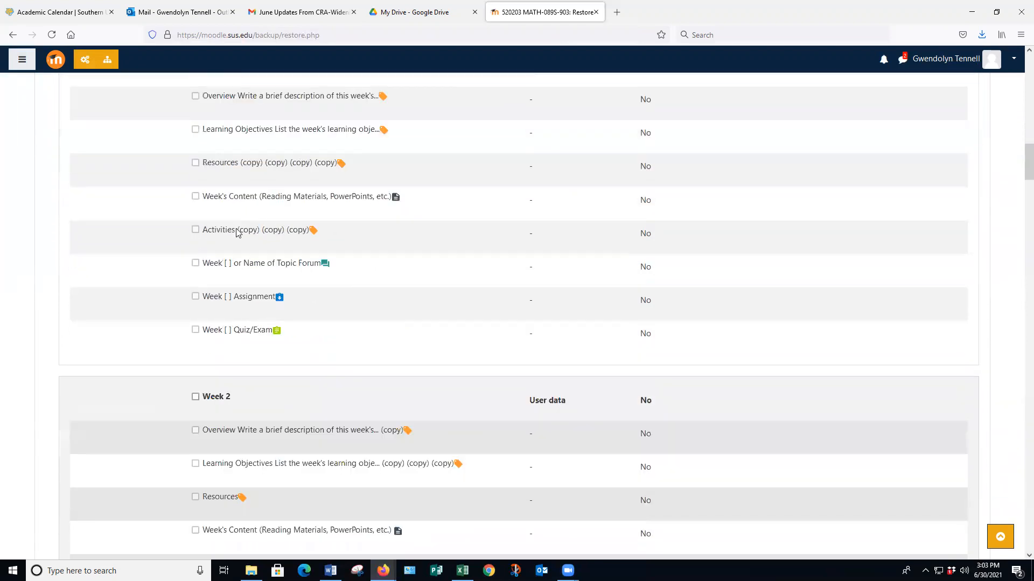
{"action": "scroll", "coordinate": [245, 293], "scroll_direction": "up", "scroll_amount": 14}
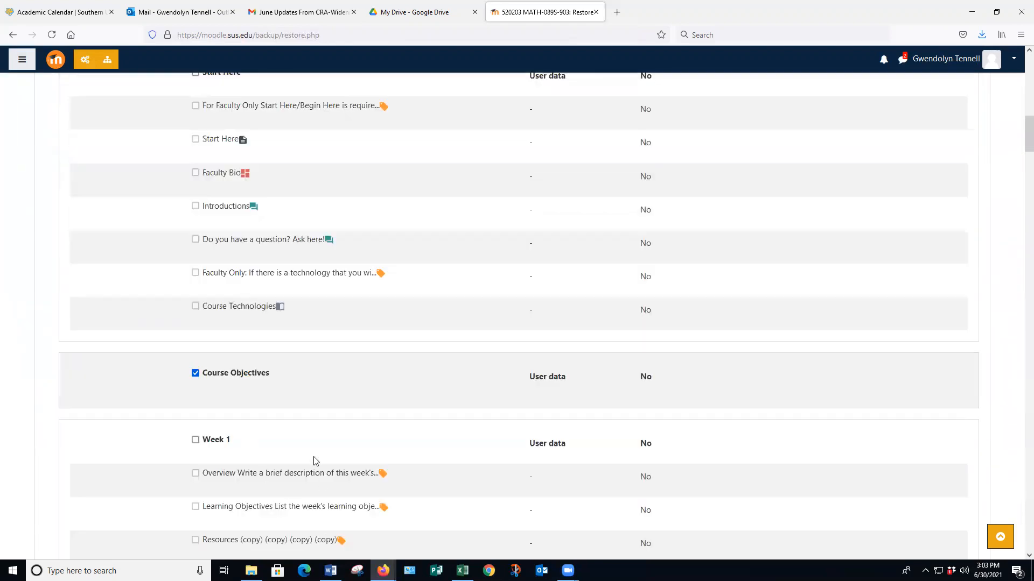
{"action": "scroll", "coordinate": [304, 380], "scroll_direction": "up", "scroll_amount": 3}
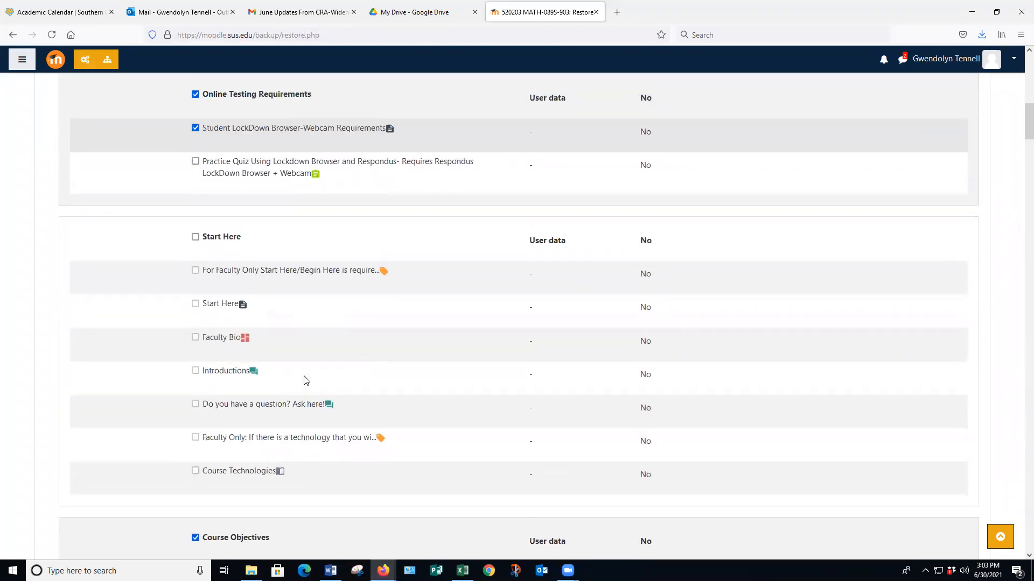
{"action": "scroll", "coordinate": [304, 380], "scroll_direction": "up", "scroll_amount": 8}
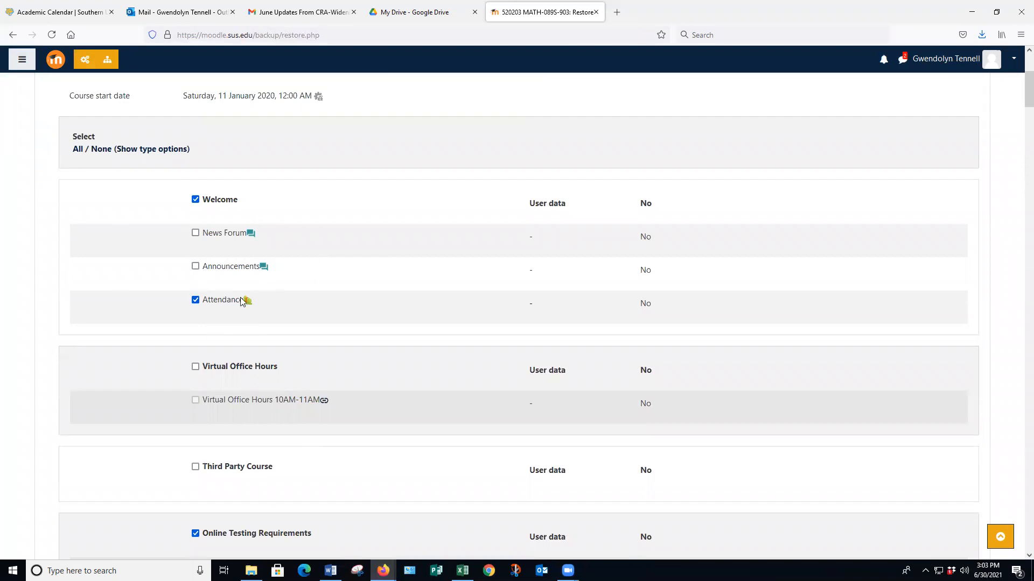
{"action": "scroll", "coordinate": [334, 386], "scroll_direction": "down", "scroll_amount": 3}
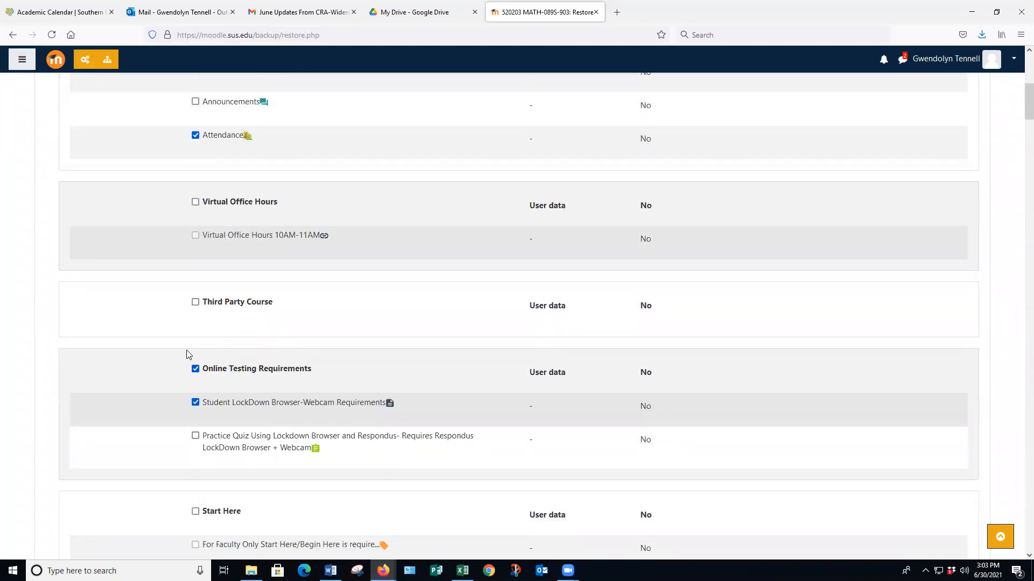
{"action": "scroll", "coordinate": [187, 351], "scroll_direction": "down", "scroll_amount": 7}
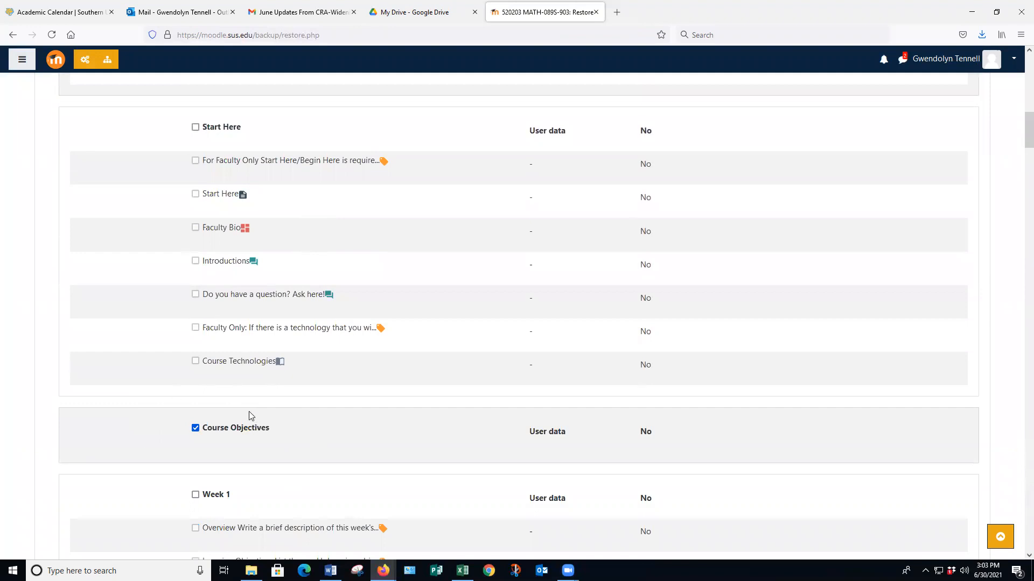
{"action": "scroll", "coordinate": [249, 416], "scroll_direction": "up", "scroll_amount": 2}
{"action": "scroll", "coordinate": [248, 416], "scroll_direction": "down", "scroll_amount": 1}
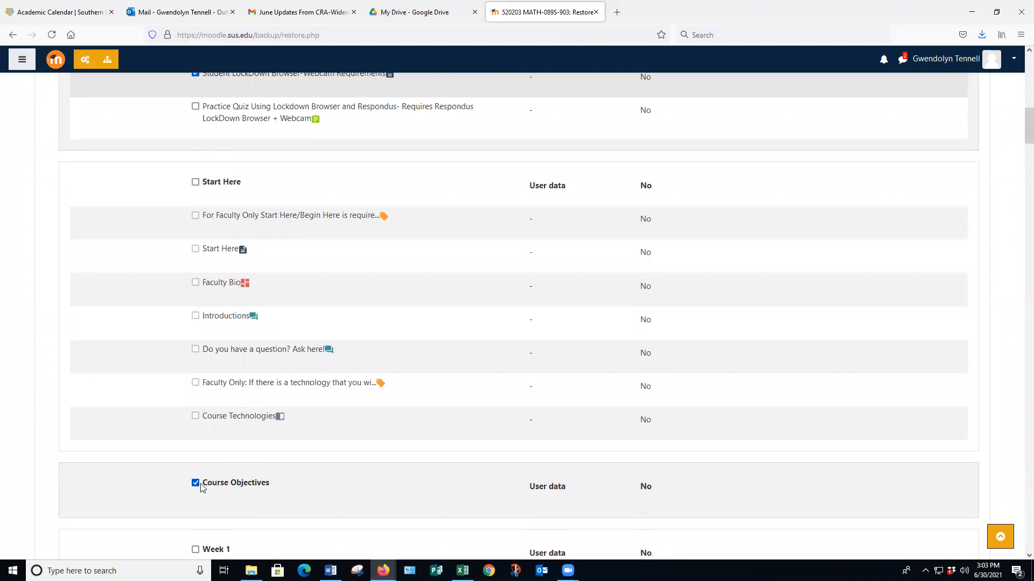
{"action": "scroll", "coordinate": [241, 446], "scroll_direction": "up", "scroll_amount": 7}
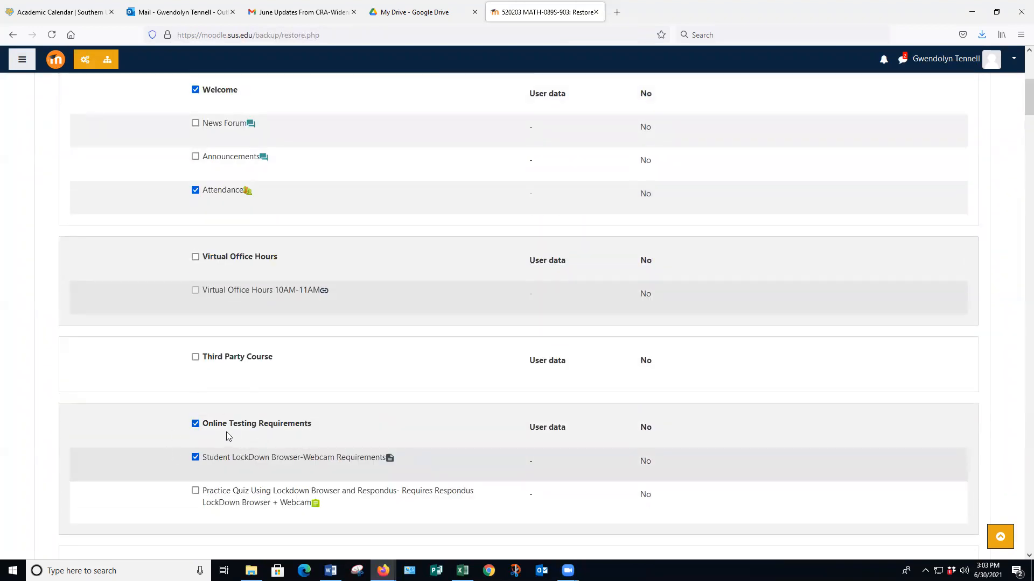
{"action": "scroll", "coordinate": [226, 432], "scroll_direction": "up", "scroll_amount": 5}
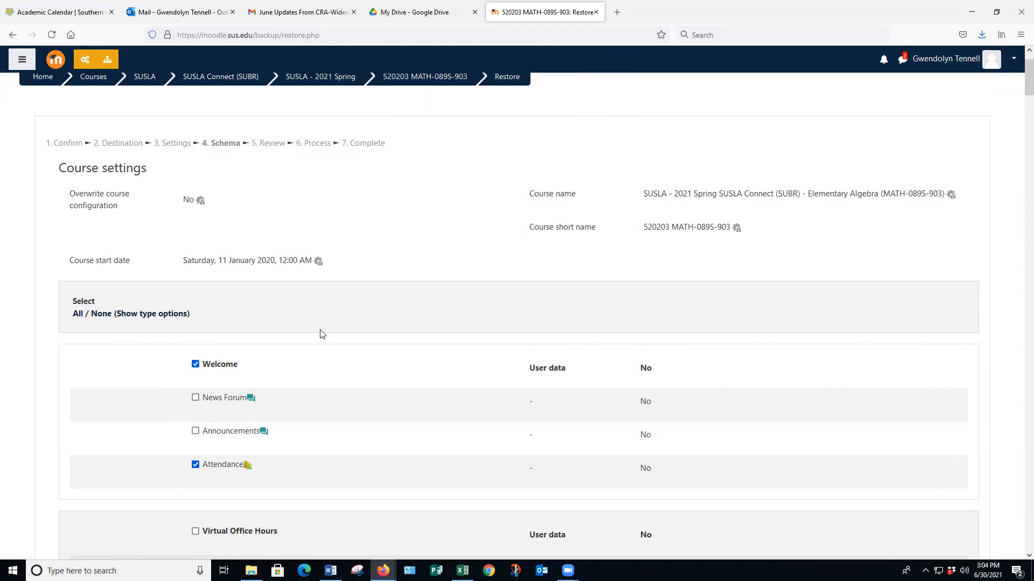
{"action": "scroll", "coordinate": [184, 429], "scroll_direction": "down", "scroll_amount": 3}
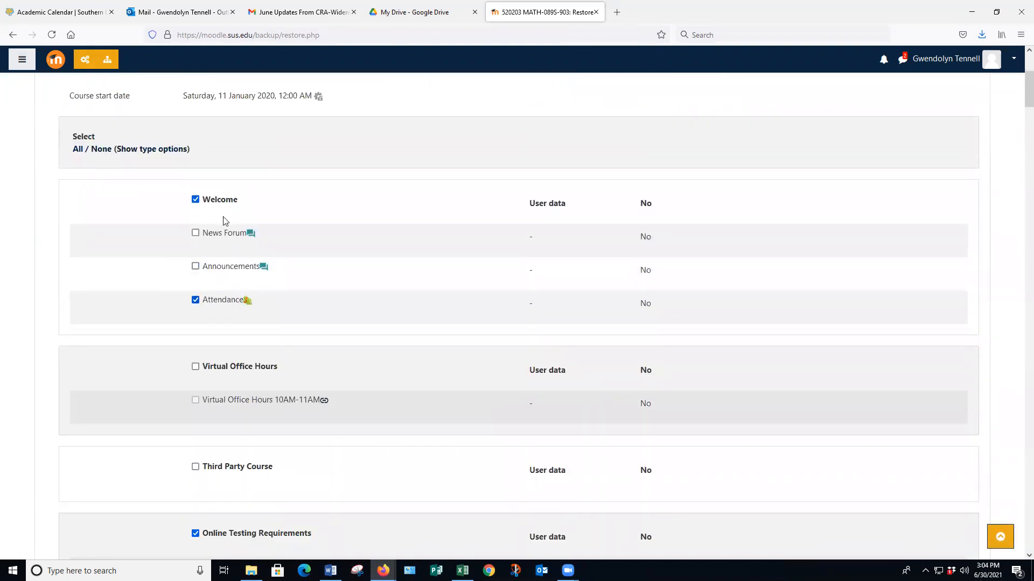
{"action": "scroll", "coordinate": [222, 293], "scroll_direction": "down", "scroll_amount": 5}
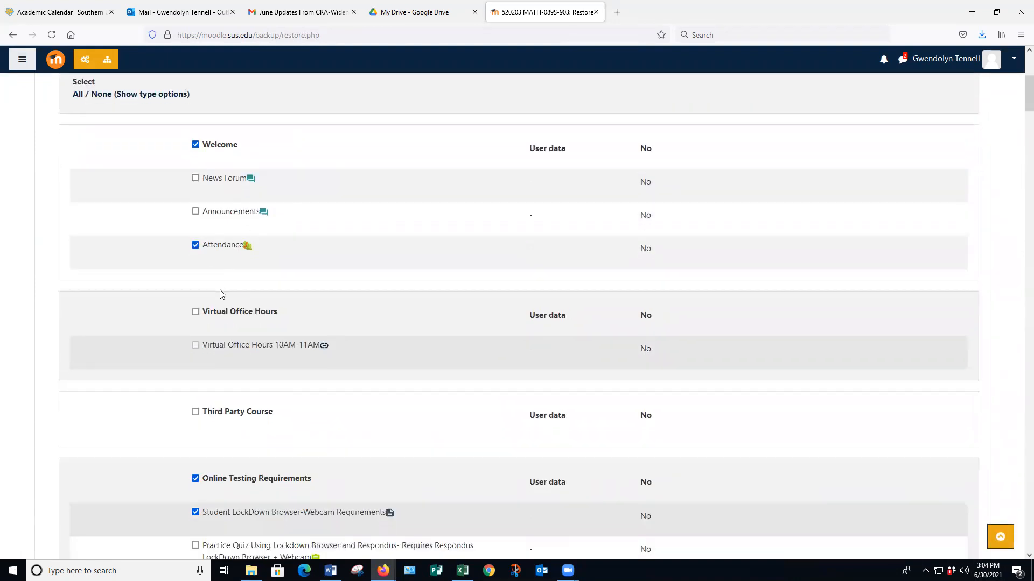
{"action": "scroll", "coordinate": [295, 351], "scroll_direction": "down", "scroll_amount": 6}
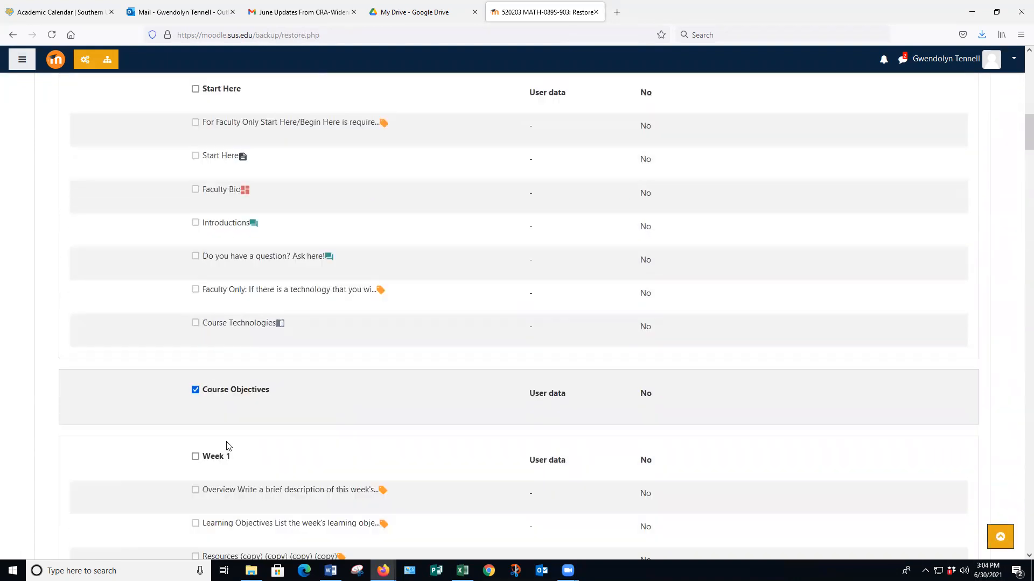
Accept the schema selections and proceed to the Review stage of the restore.
{"action": "scroll", "coordinate": [422, 293], "scroll_direction": "down", "scroll_amount": 20}
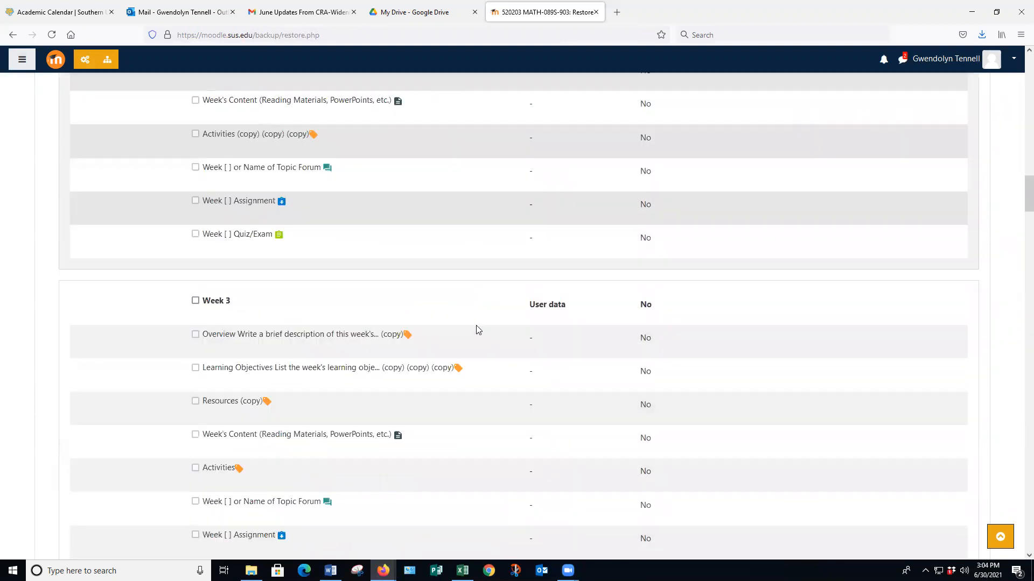
{"action": "scroll", "coordinate": [812, 284], "scroll_direction": "down", "scroll_amount": 20}
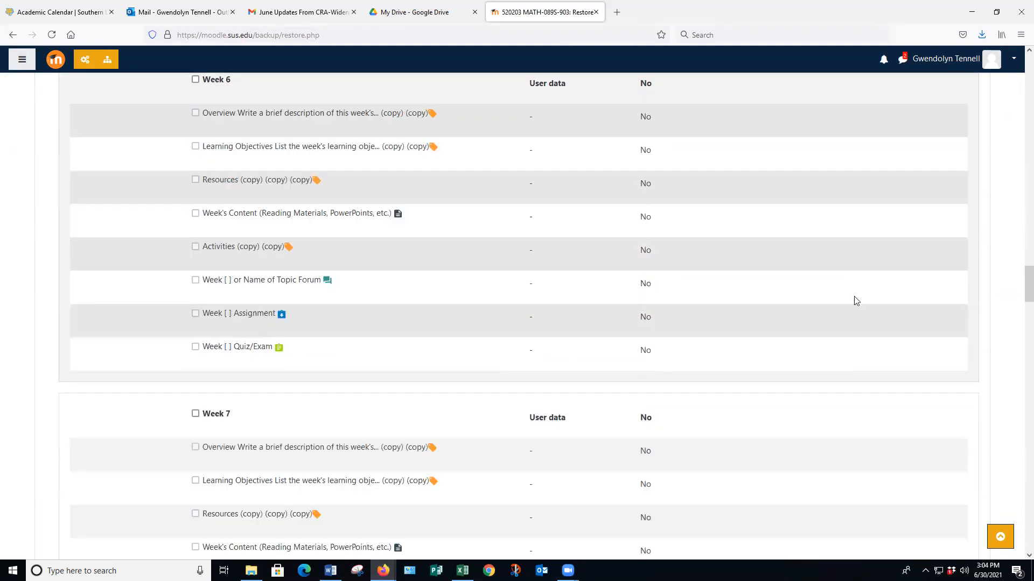
{"action": "scroll", "coordinate": [844, 353], "scroll_direction": "down", "scroll_amount": 20}
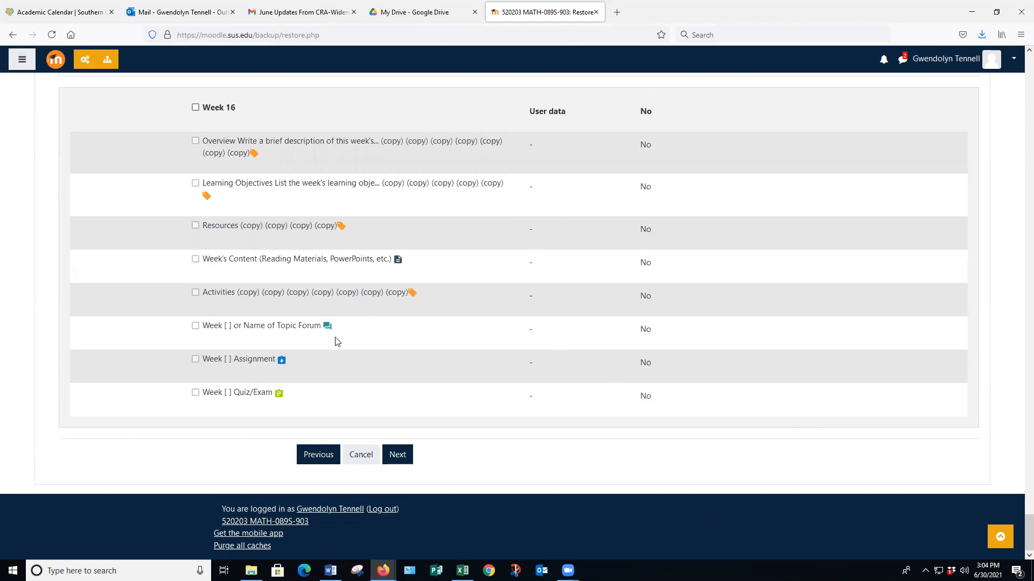
{"action": "left_click", "coordinate": [395, 456]}
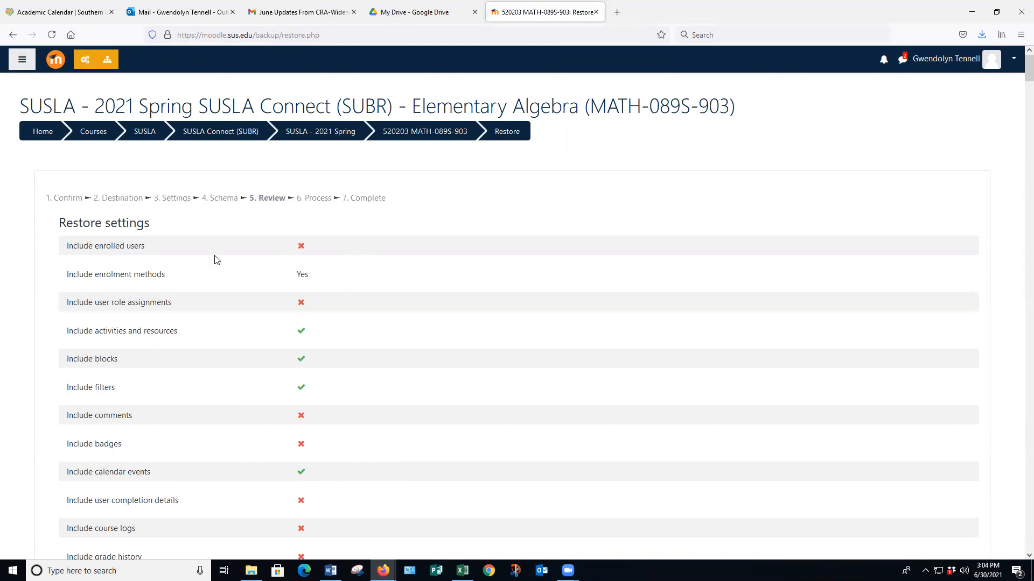
Review the restore settings and the inclusion marks for each section and activity, from Welcome through the weekly sections.
{"action": "scroll", "coordinate": [216, 260], "scroll_direction": "down", "scroll_amount": 7}
{"action": "scroll", "coordinate": [235, 248], "scroll_direction": "up", "scroll_amount": 7}
{"action": "scroll", "coordinate": [235, 317], "scroll_direction": "down", "scroll_amount": 8}
{"action": "scroll", "coordinate": [364, 295], "scroll_direction": "down", "scroll_amount": 3}
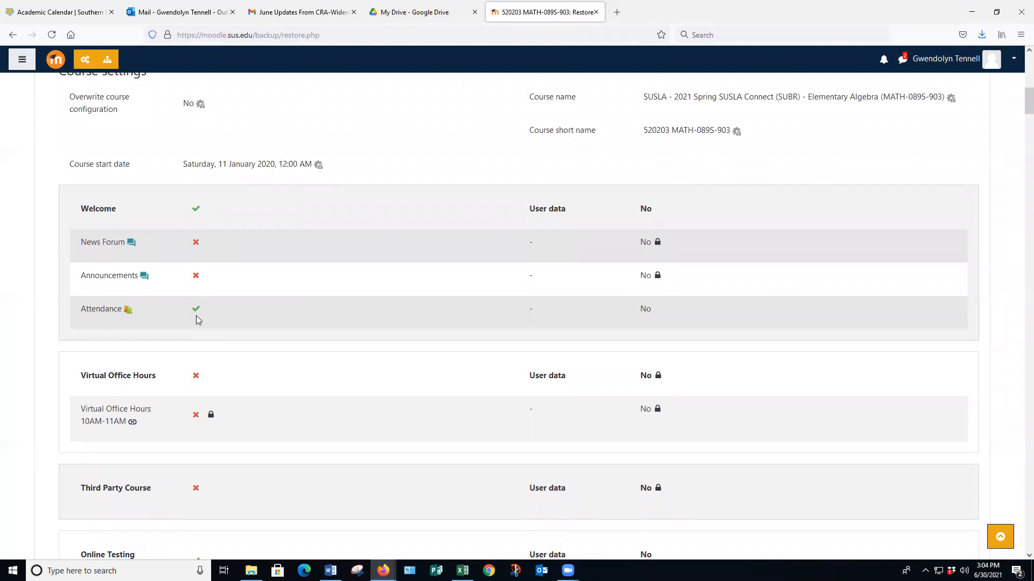
{"action": "scroll", "coordinate": [219, 272], "scroll_direction": "down", "scroll_amount": 3}
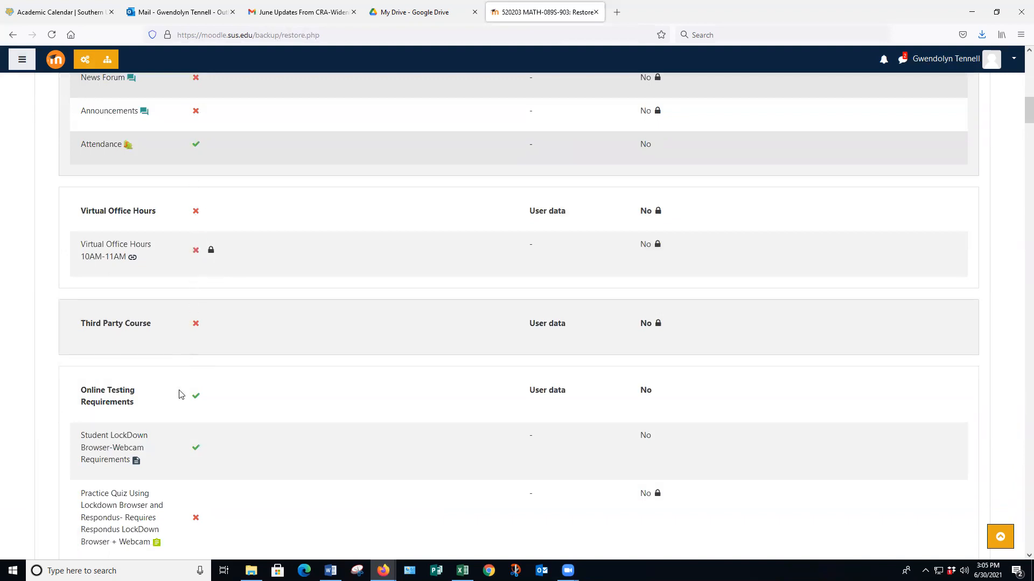
{"action": "scroll", "coordinate": [180, 395], "scroll_direction": "down", "scroll_amount": 3}
{"action": "scroll", "coordinate": [294, 327], "scroll_direction": "down", "scroll_amount": 3}
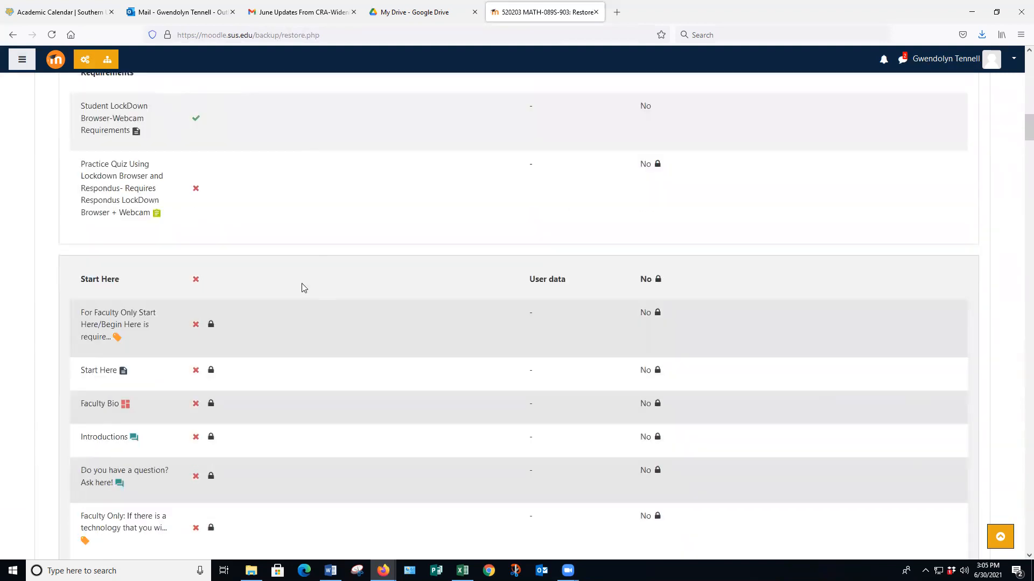
{"action": "scroll", "coordinate": [206, 277], "scroll_direction": "down", "scroll_amount": 7}
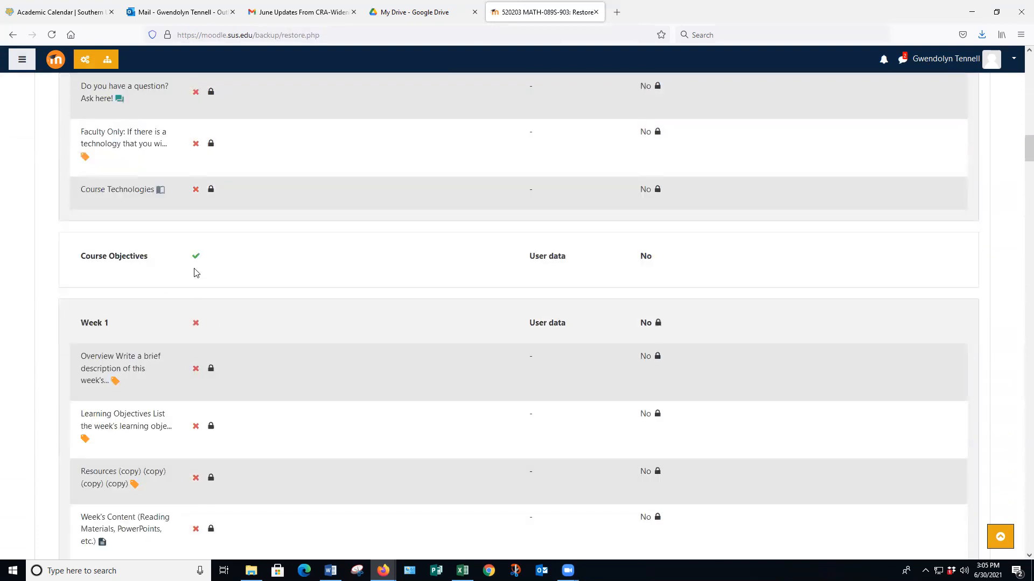
{"action": "scroll", "coordinate": [240, 409], "scroll_direction": "down", "scroll_amount": 20}
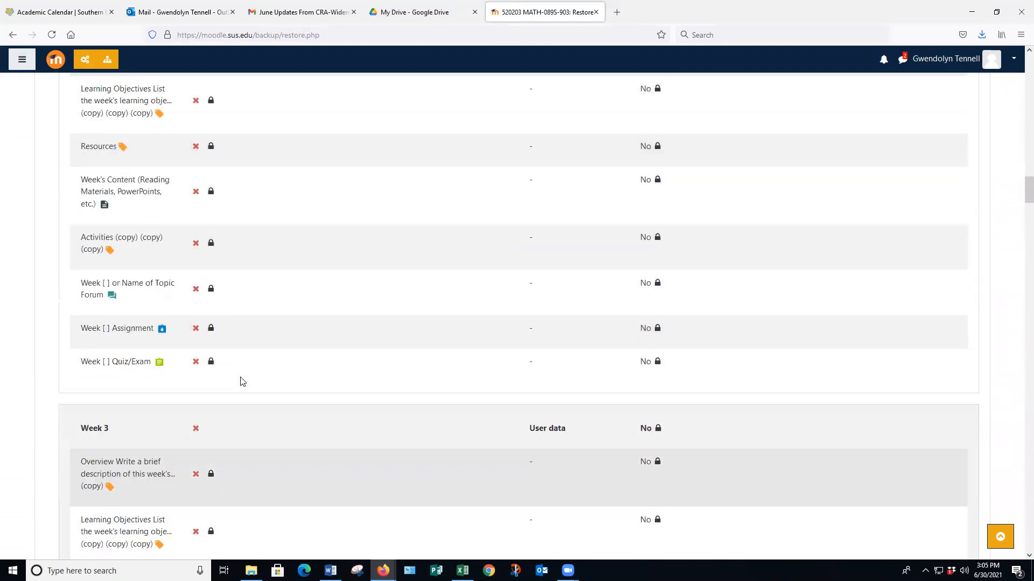
Perform the restore and continue to the Elementary Algebra course page.
{"action": "scroll", "coordinate": [241, 381], "scroll_direction": "down", "scroll_amount": 20}
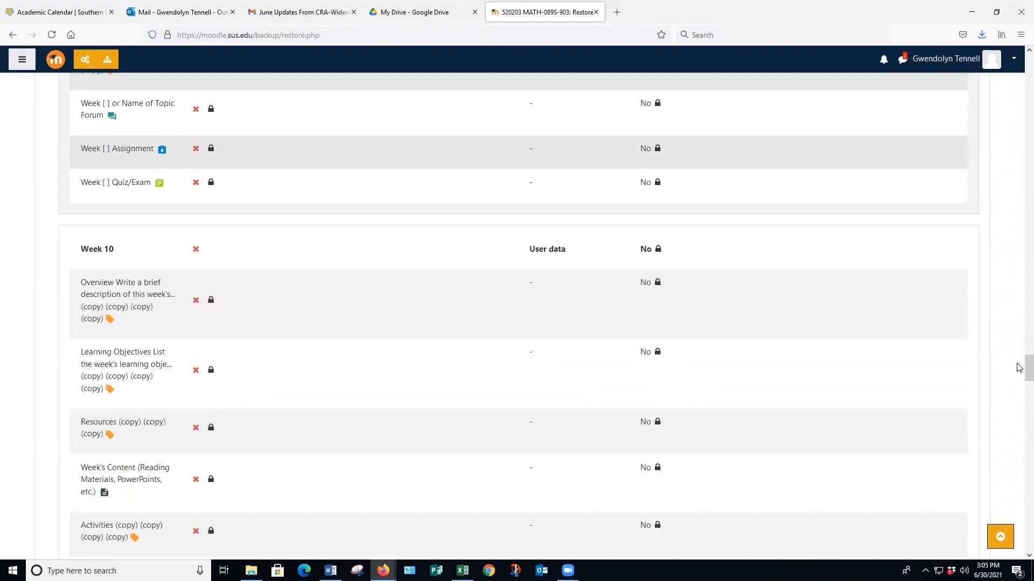
{"action": "left_click_drag", "start_coordinate": [1026, 366], "coordinate": [1026, 531]}
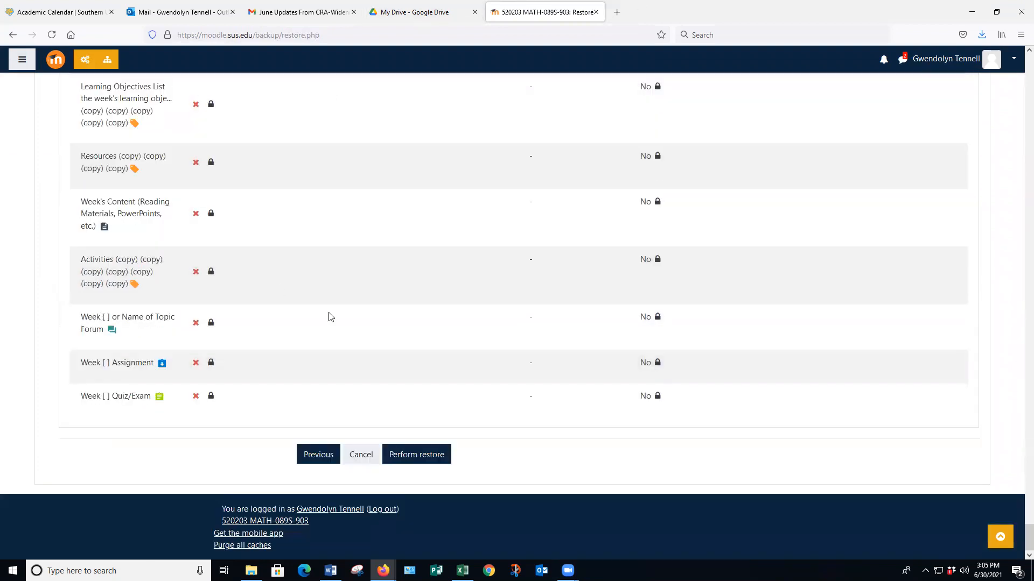
{"action": "left_click", "coordinate": [421, 456]}
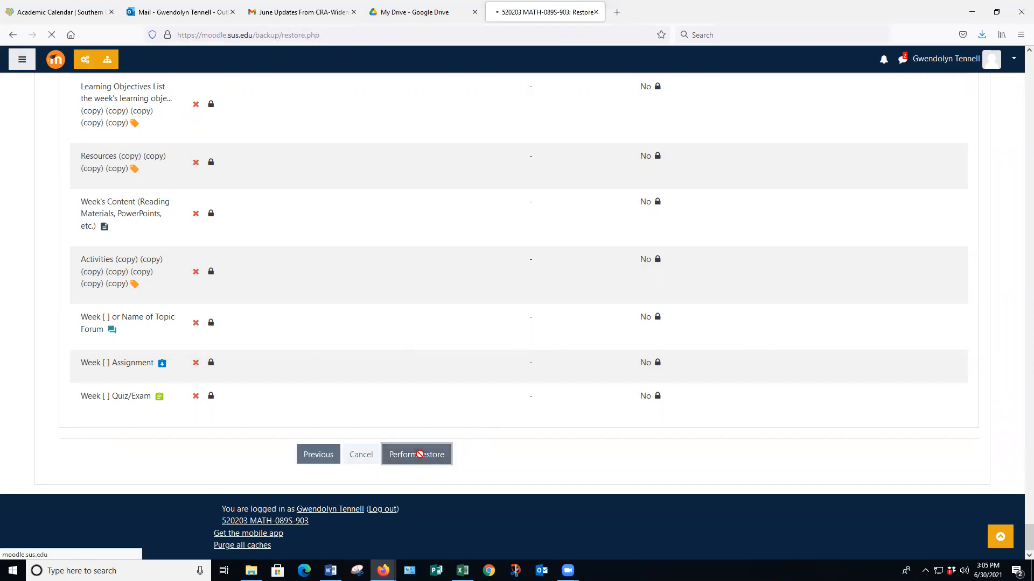
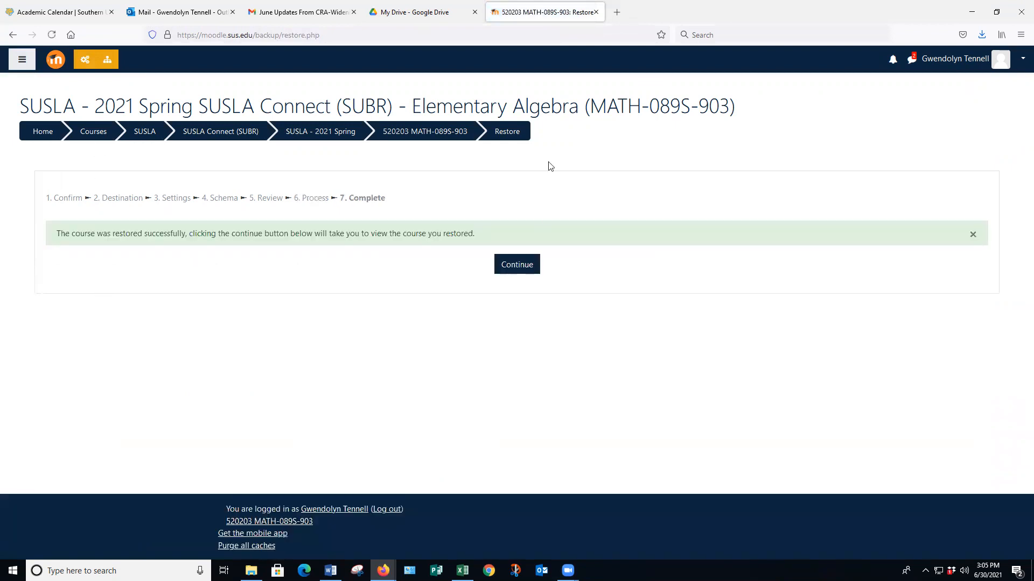
{"action": "left_click", "coordinate": [522, 267]}
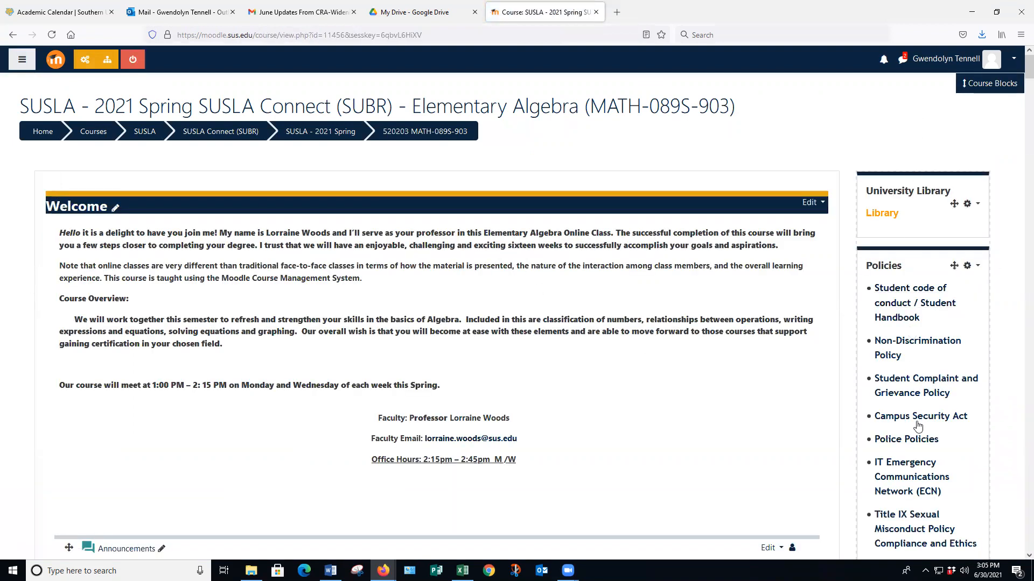
Delete the two empty topics between the Welcome section and the Online Testing Requirements section.
{"action": "scroll", "coordinate": [913, 404], "scroll_direction": "down", "scroll_amount": 2}
{"action": "scroll", "coordinate": [909, 390], "scroll_direction": "down", "scroll_amount": 12}
{"action": "scroll", "coordinate": [909, 391], "scroll_direction": "up", "scroll_amount": 15}
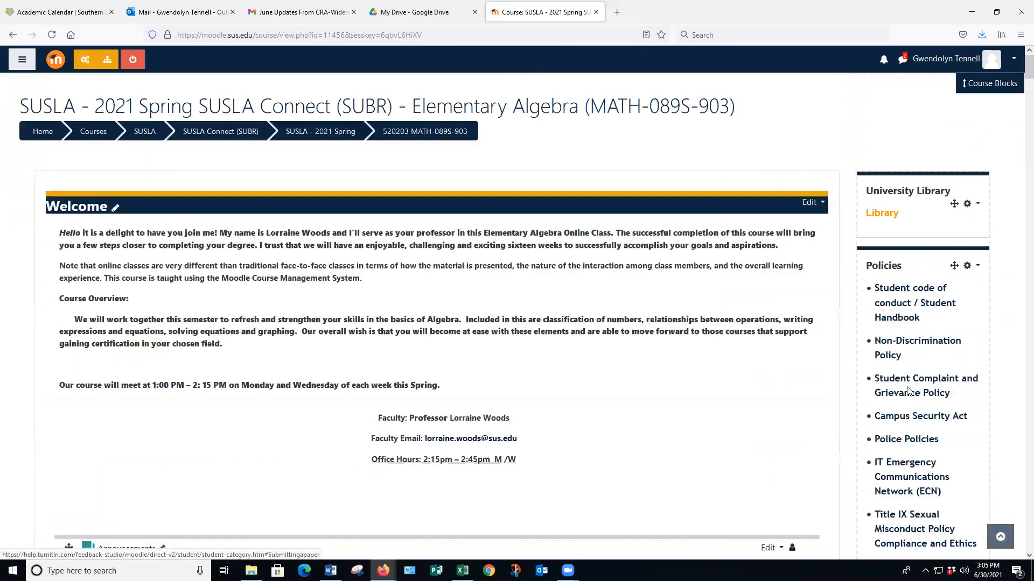
{"action": "scroll", "coordinate": [177, 366], "scroll_direction": "down", "scroll_amount": 4}
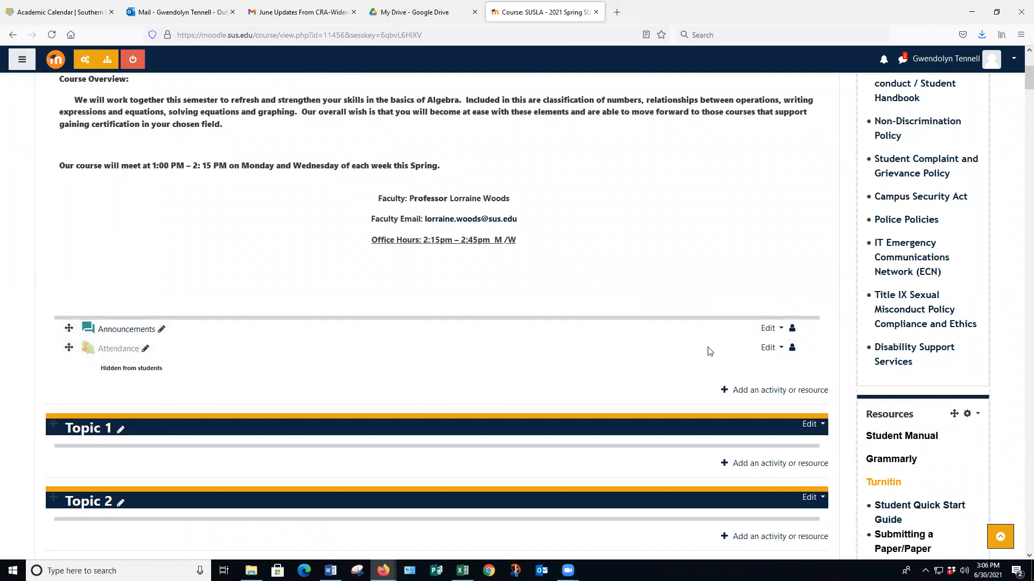
{"action": "scroll", "coordinate": [213, 276], "scroll_direction": "down", "scroll_amount": 4}
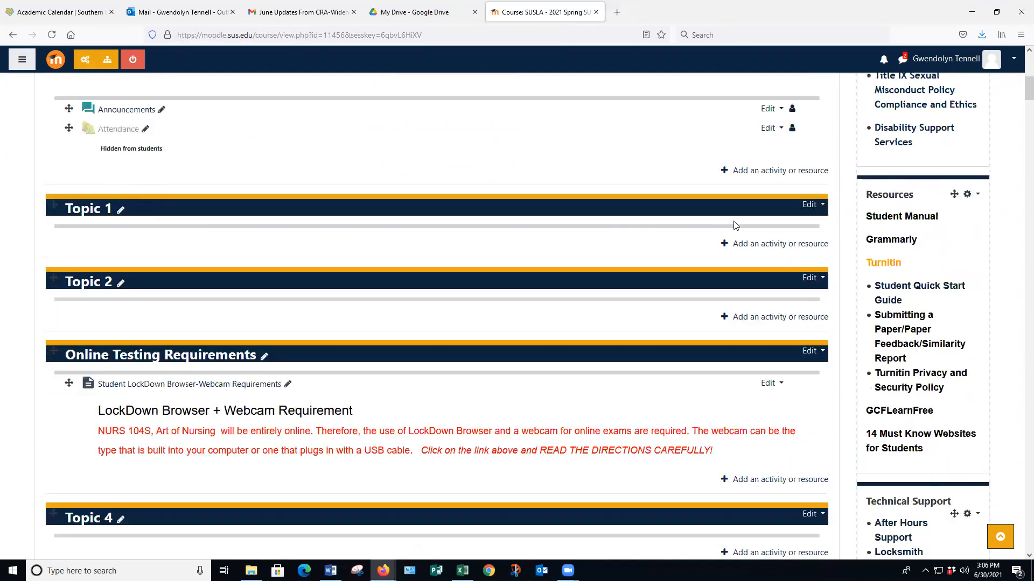
{"action": "left_click", "coordinate": [817, 214]}
{"action": "left_click", "coordinate": [771, 275]}
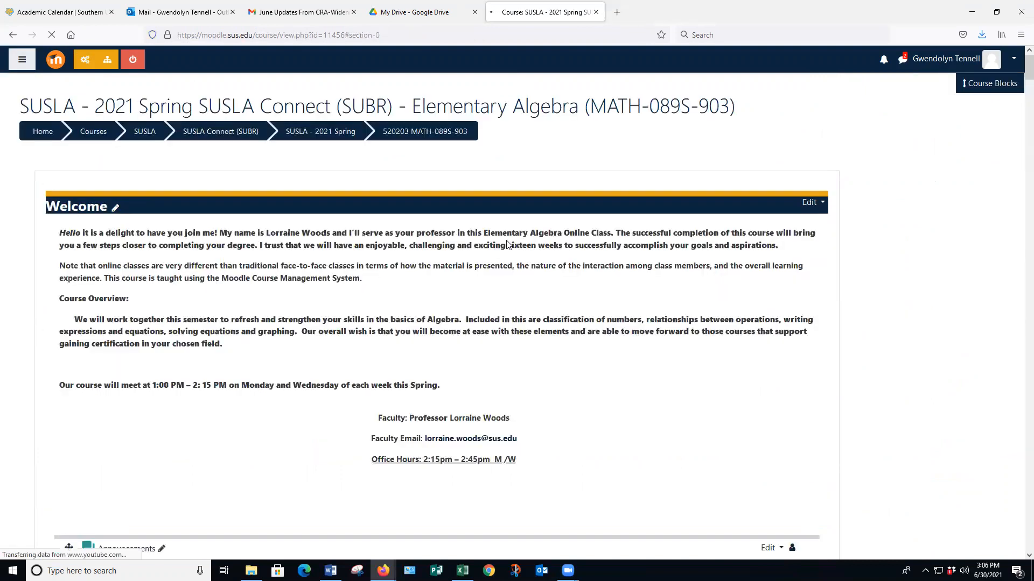
{"action": "scroll", "coordinate": [692, 284], "scroll_direction": "down", "scroll_amount": 4}
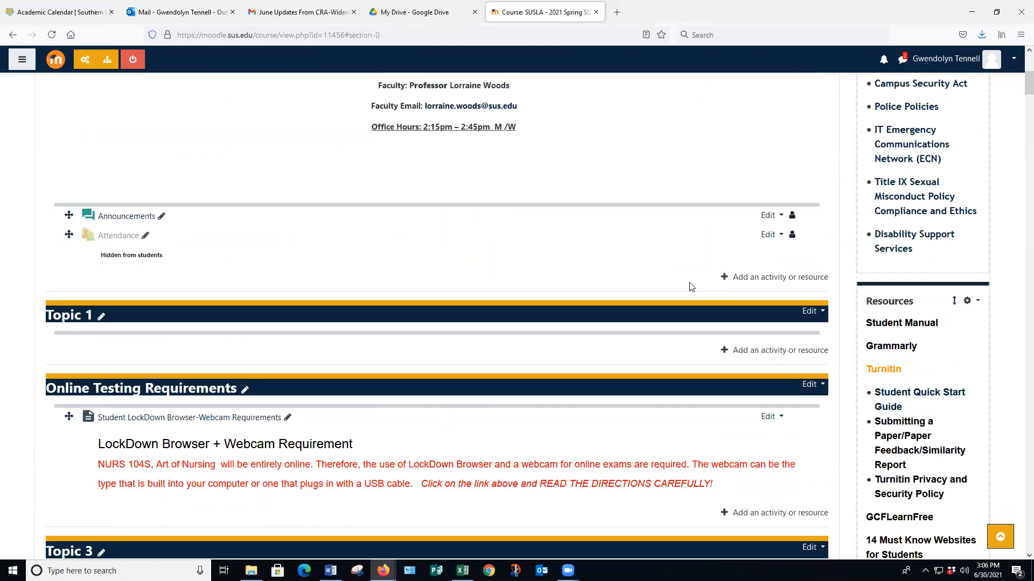
{"action": "left_click", "coordinate": [811, 312]}
{"action": "left_click", "coordinate": [766, 380]}
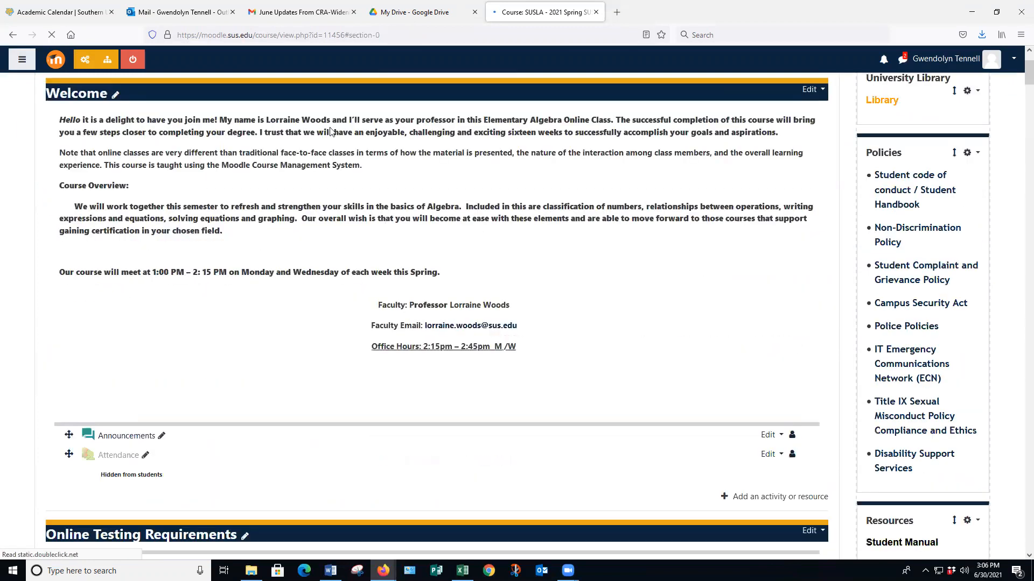
Hide the Online Testing Requirements section from students.
{"action": "scroll", "coordinate": [135, 216], "scroll_direction": "down", "scroll_amount": 5}
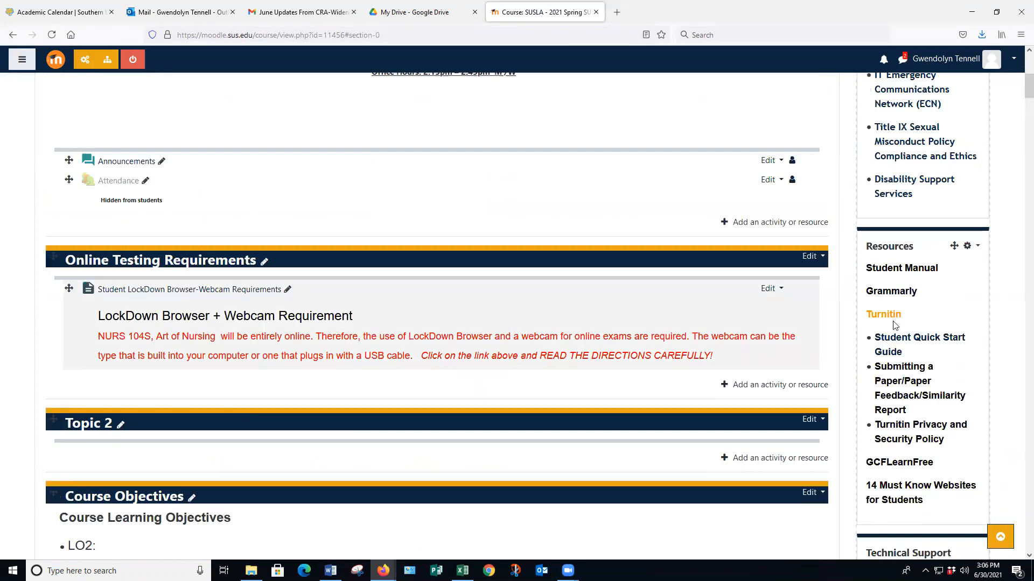
{"action": "left_click", "coordinate": [812, 257]}
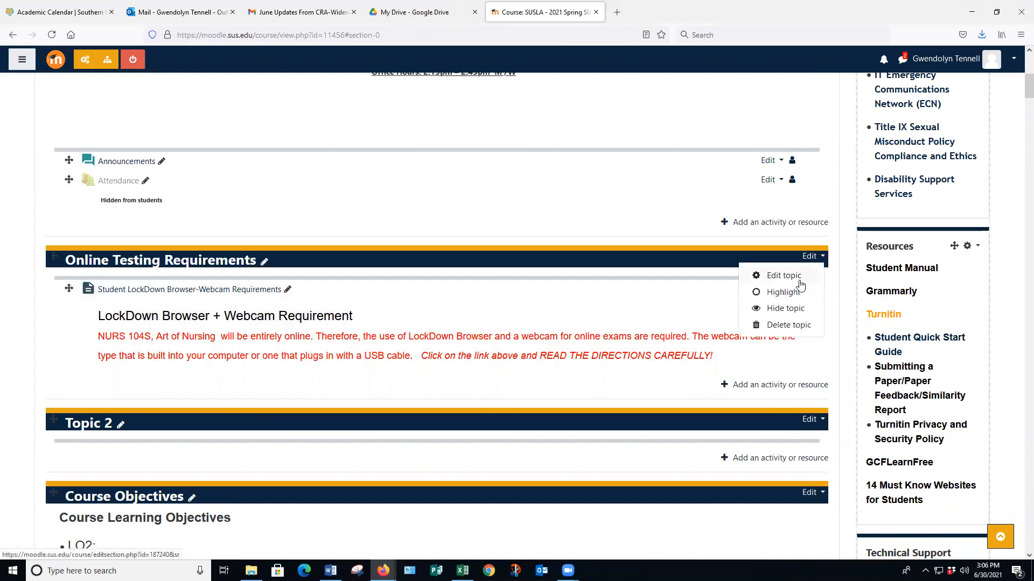
{"action": "left_click", "coordinate": [786, 309]}
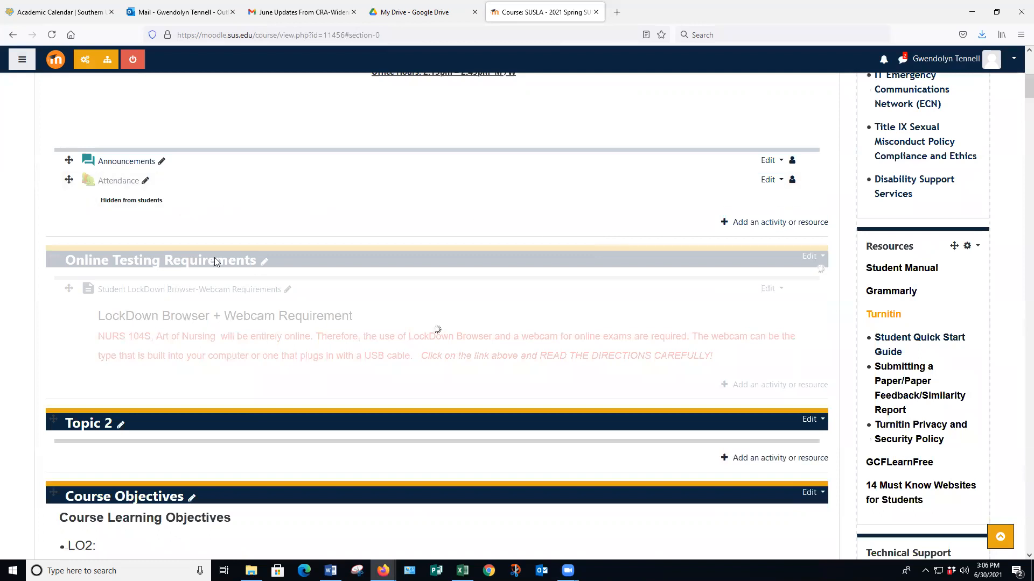
Delete the empty topic between the Online Testing Requirements and Course Objectives sections.
{"action": "scroll", "coordinate": [357, 272], "scroll_direction": "down", "scroll_amount": 4}
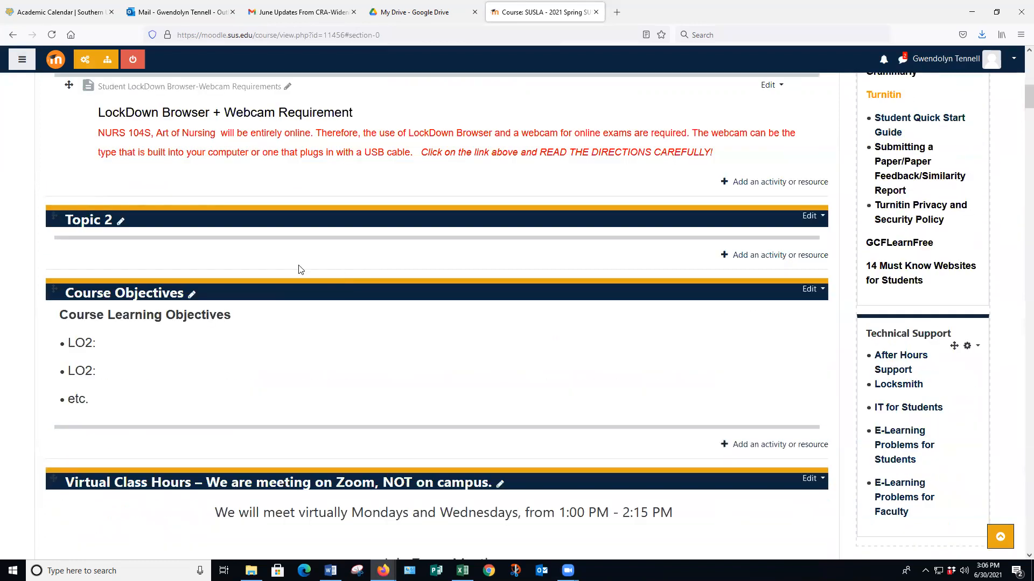
{"action": "left_click", "coordinate": [814, 216]}
{"action": "left_click", "coordinate": [787, 286]}
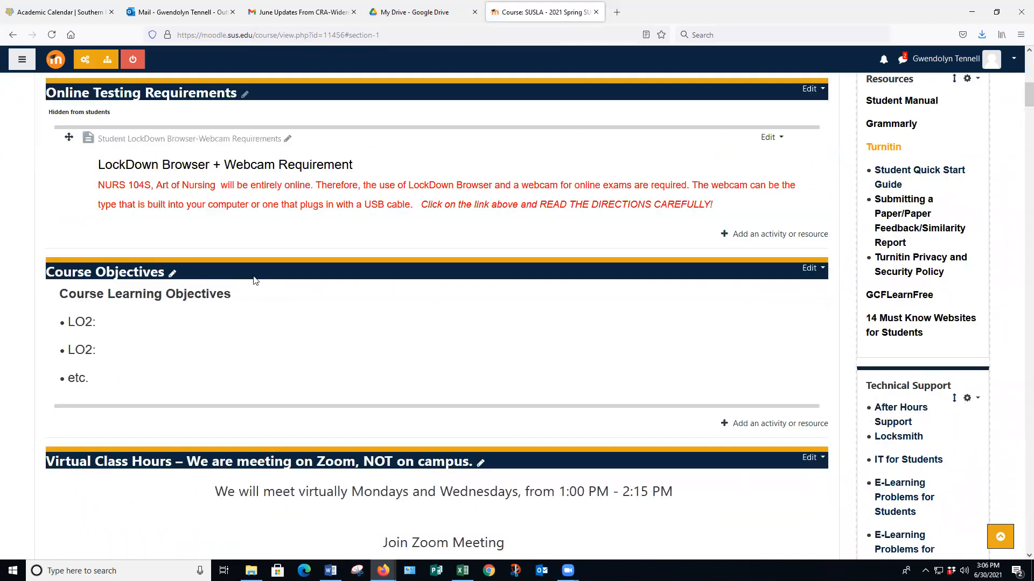
Hide the Course Objectives section from students.
{"action": "scroll", "coordinate": [255, 280], "scroll_direction": "up", "scroll_amount": 5}
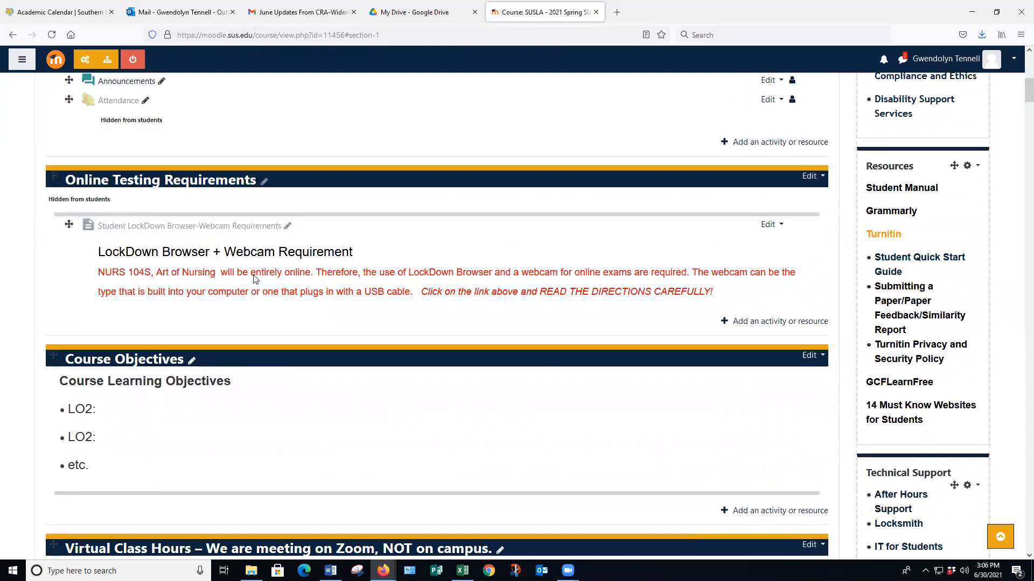
{"action": "scroll", "coordinate": [255, 279], "scroll_direction": "down", "scroll_amount": 2}
{"action": "scroll", "coordinate": [254, 278], "scroll_direction": "down", "scroll_amount": 3}
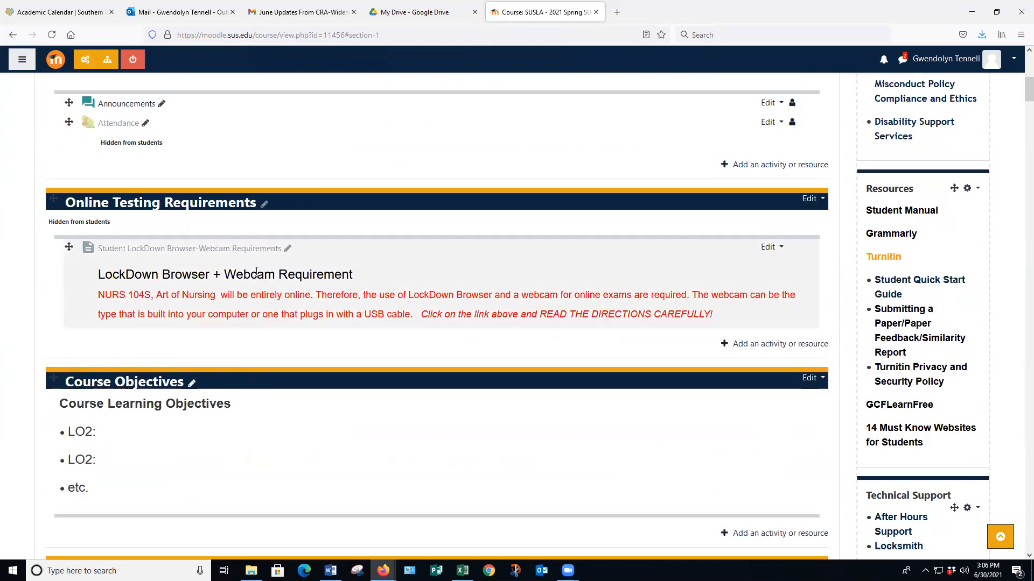
{"action": "scroll", "coordinate": [208, 311], "scroll_direction": "down", "scroll_amount": 1}
{"action": "scroll", "coordinate": [208, 311], "scroll_direction": "down", "scroll_amount": 5}
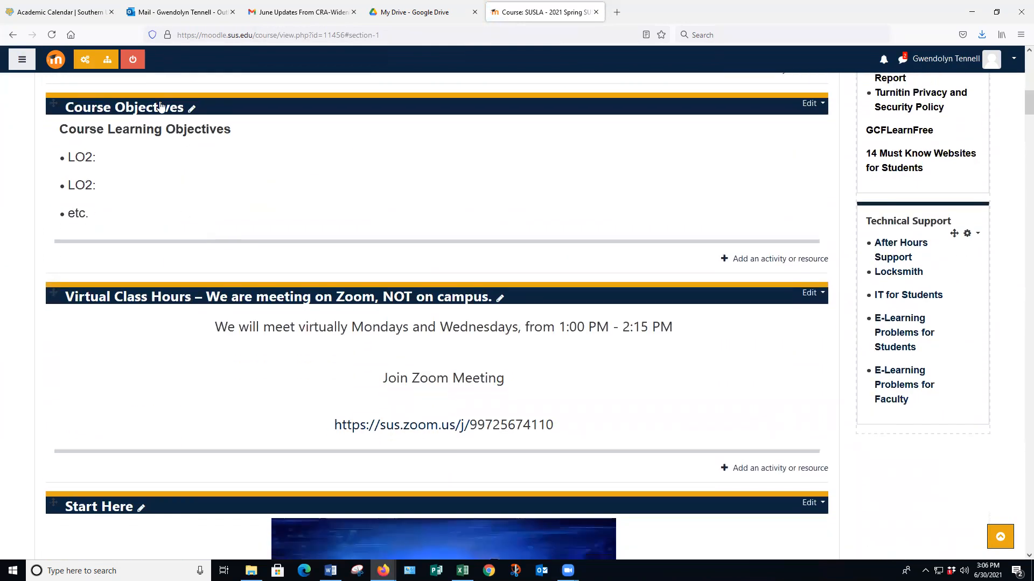
{"action": "scroll", "coordinate": [438, 293], "scroll_direction": "up", "scroll_amount": 2}
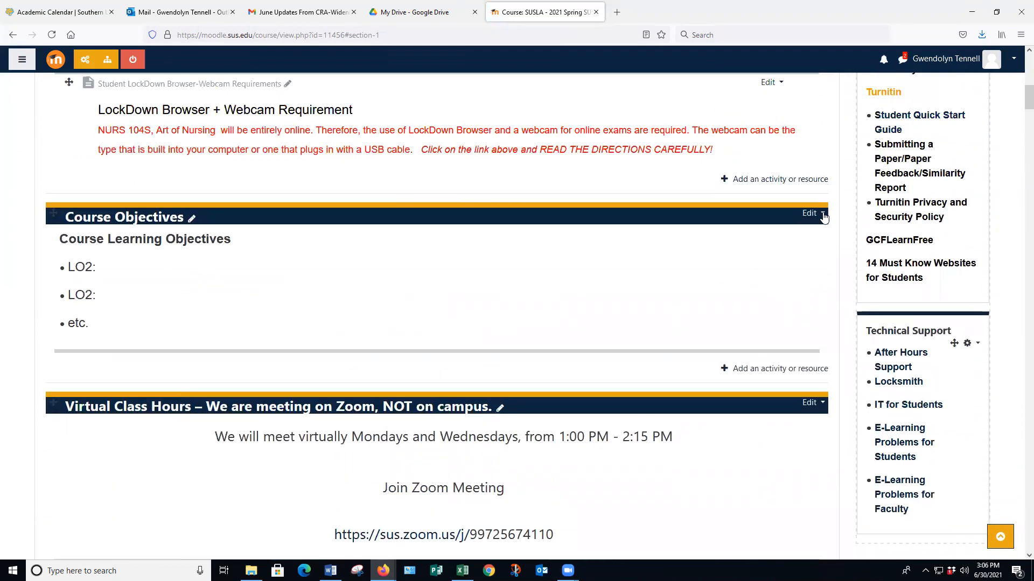
{"action": "left_click", "coordinate": [820, 214]}
{"action": "left_click", "coordinate": [783, 266]}
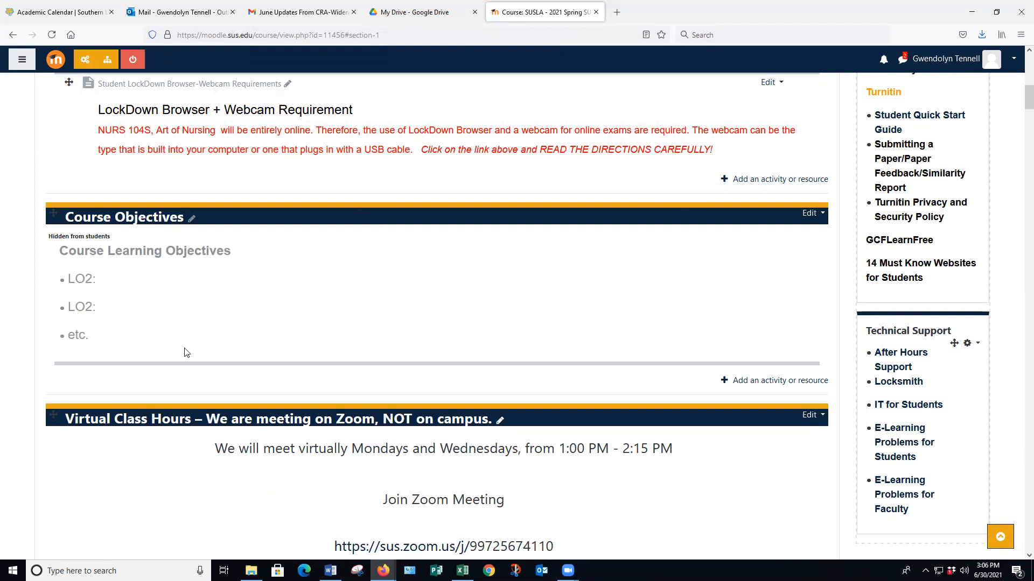
Review the merged course page from Welcome through Virtual Class Hours and the Start Here activities.
{"action": "scroll", "coordinate": [292, 227], "scroll_direction": "up", "scroll_amount": 4}
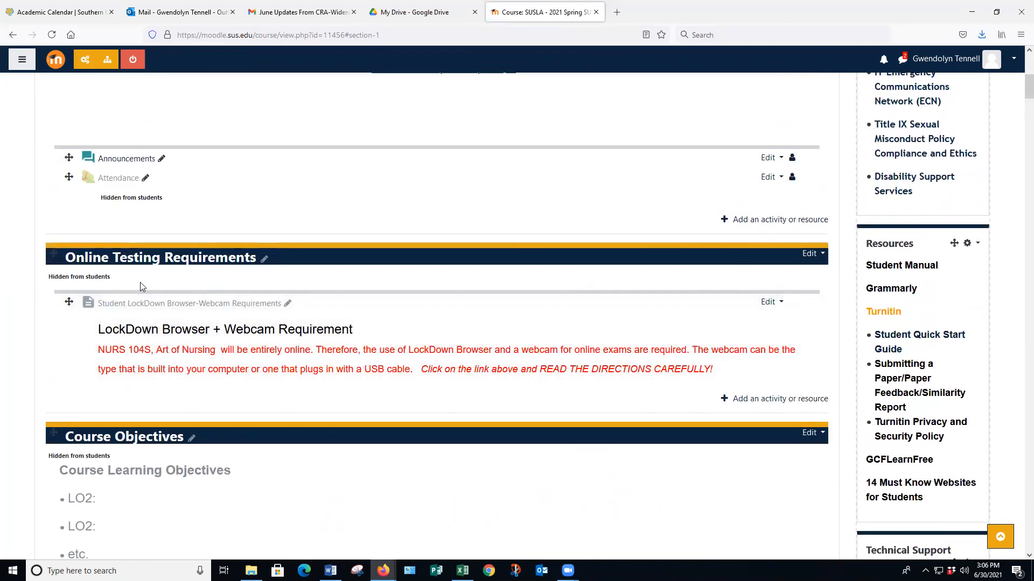
{"action": "scroll", "coordinate": [346, 286], "scroll_direction": "up", "scroll_amount": 6}
{"action": "scroll", "coordinate": [347, 289], "scroll_direction": "down", "scroll_amount": 4}
{"action": "scroll", "coordinate": [348, 289], "scroll_direction": "up", "scroll_amount": 5}
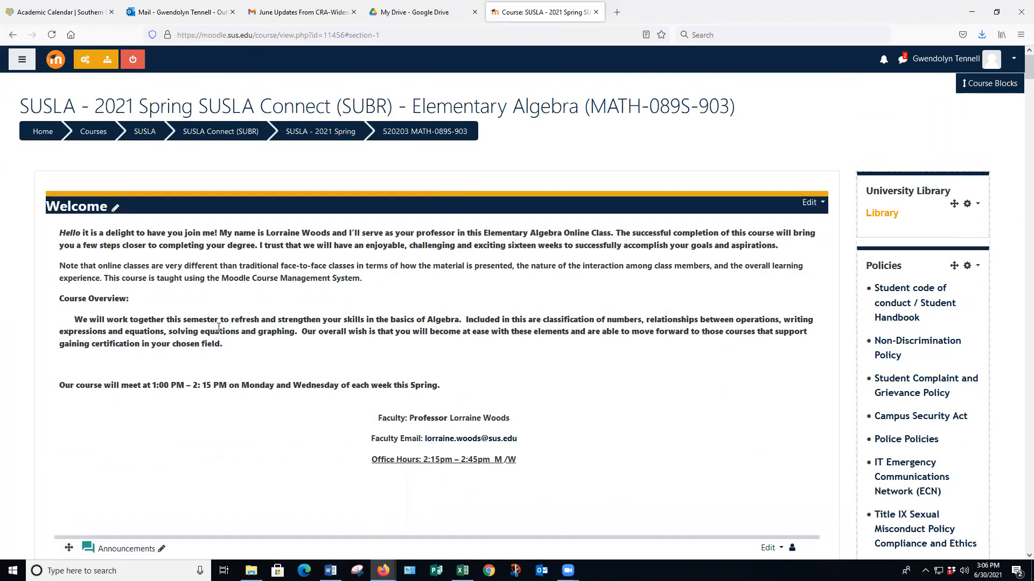
{"action": "scroll", "coordinate": [365, 374], "scroll_direction": "down", "scroll_amount": 10}
{"action": "scroll", "coordinate": [365, 373], "scroll_direction": "down", "scroll_amount": 6}
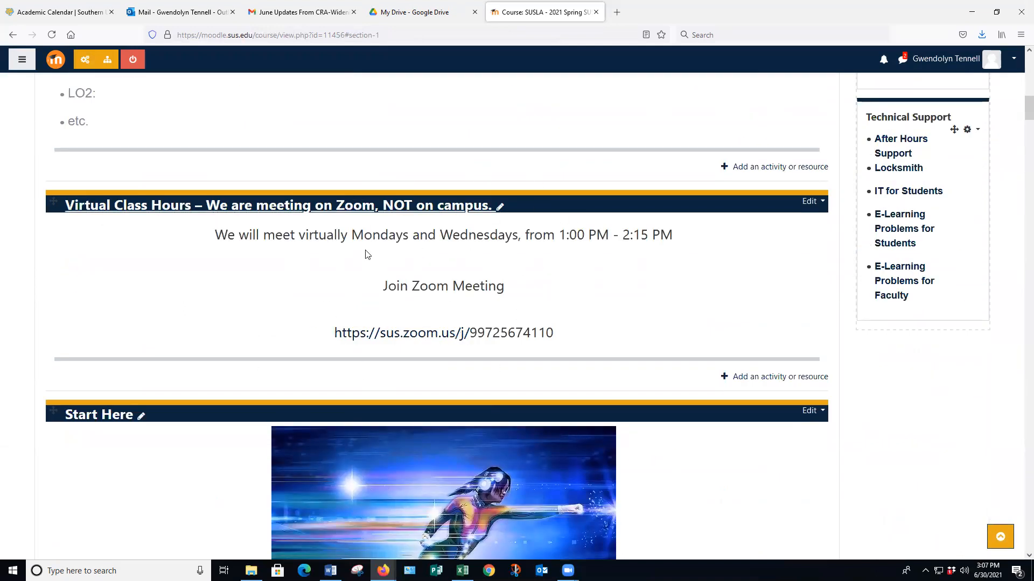
{"action": "scroll", "coordinate": [289, 332], "scroll_direction": "down", "scroll_amount": 5}
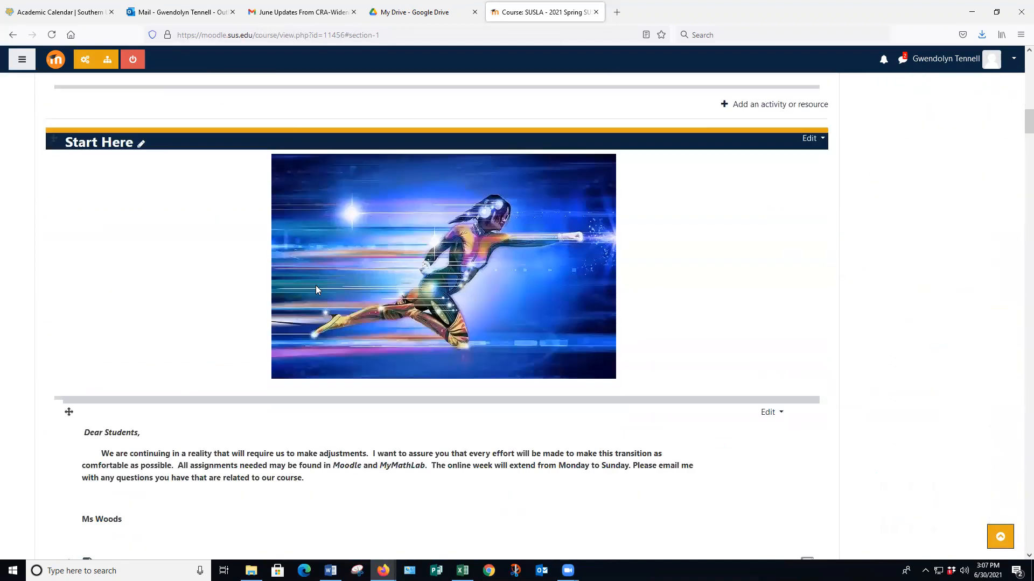
{"action": "scroll", "coordinate": [217, 385], "scroll_direction": "down", "scroll_amount": 3}
{"action": "scroll", "coordinate": [152, 273], "scroll_direction": "down", "scroll_amount": 3}
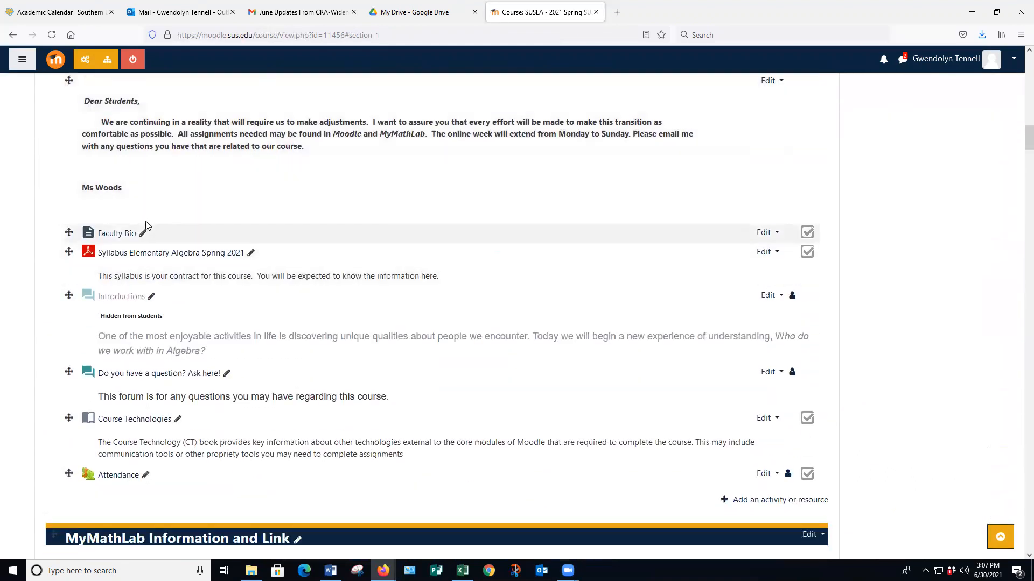
{"action": "scroll", "coordinate": [380, 391], "scroll_direction": "down", "scroll_amount": 4}
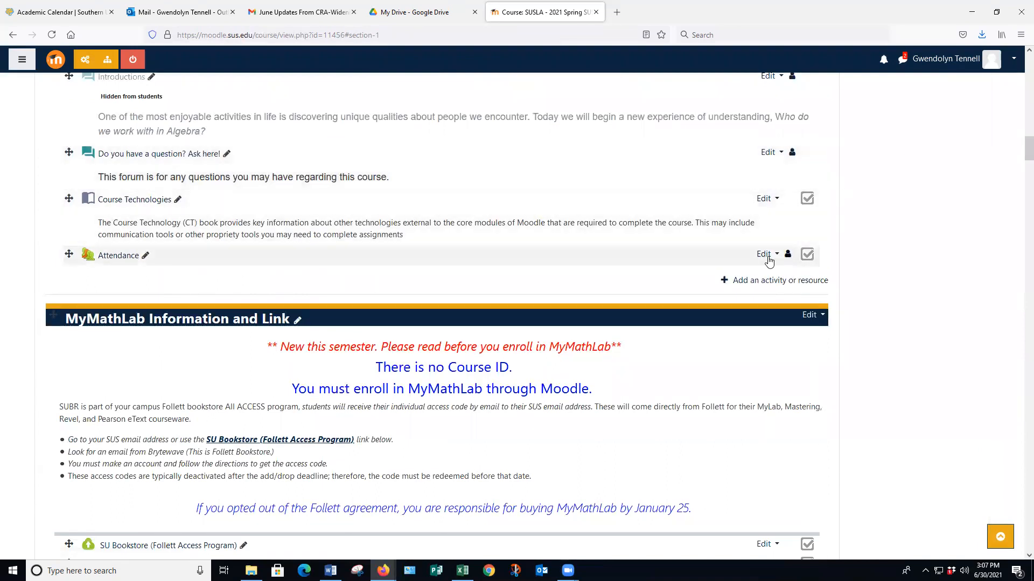
Check all sessions of the Attendance activity in Start Here, return to the course page and hide that activity from students.
{"action": "left_click", "coordinate": [119, 258]}
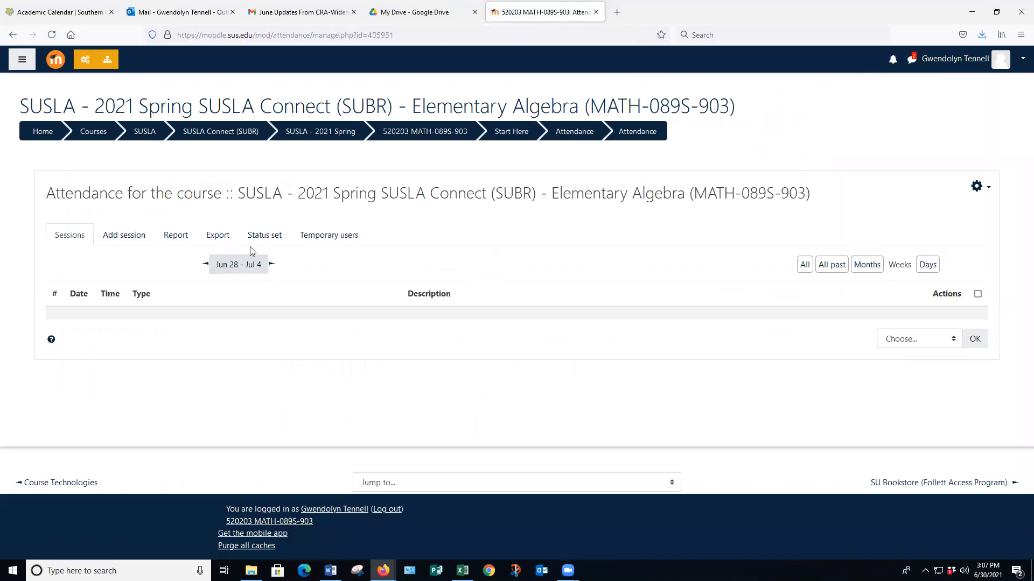
{"action": "left_click", "coordinate": [803, 266]}
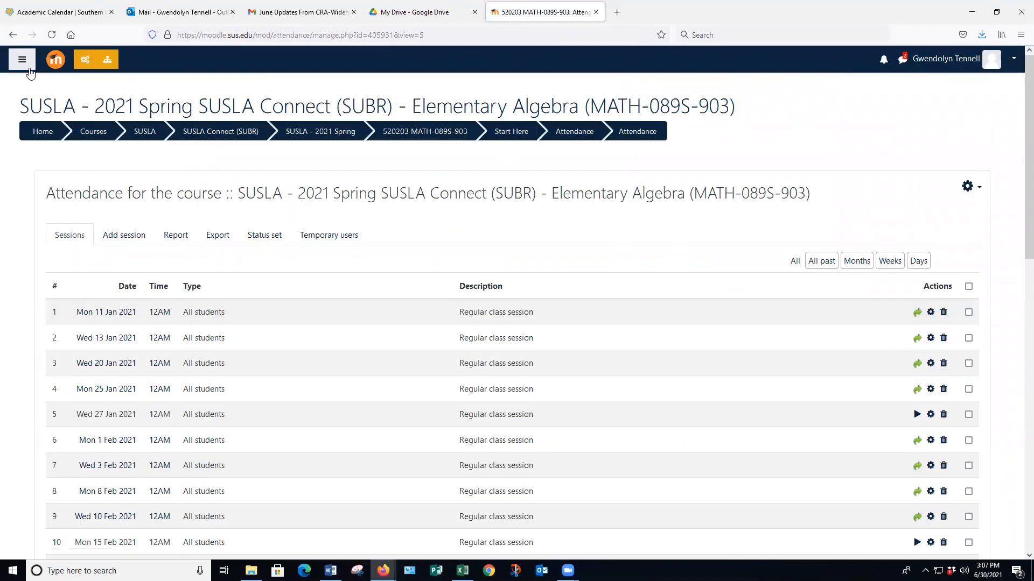
{"action": "left_click", "coordinate": [12, 35]}
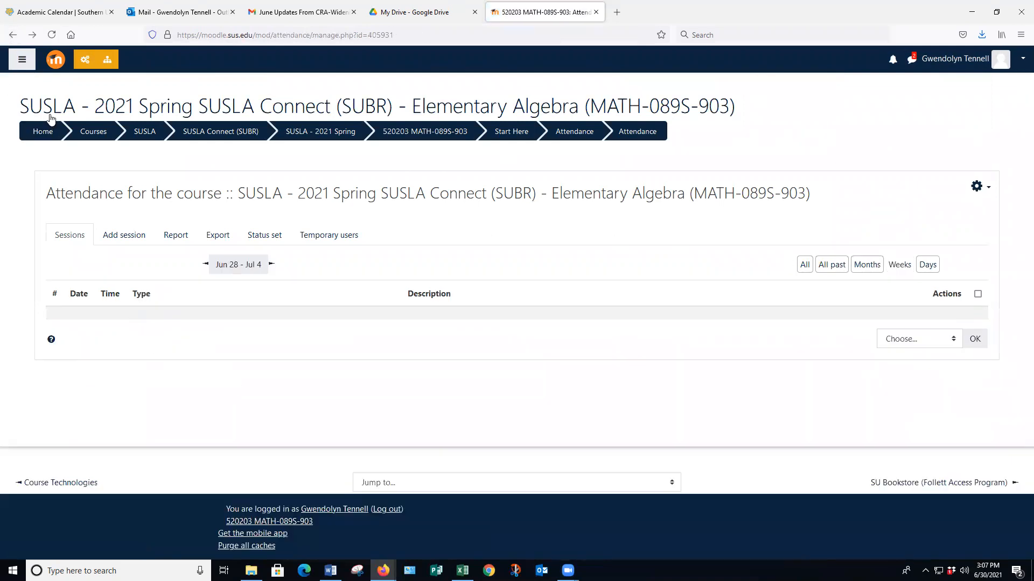
{"action": "left_click", "coordinate": [12, 35]}
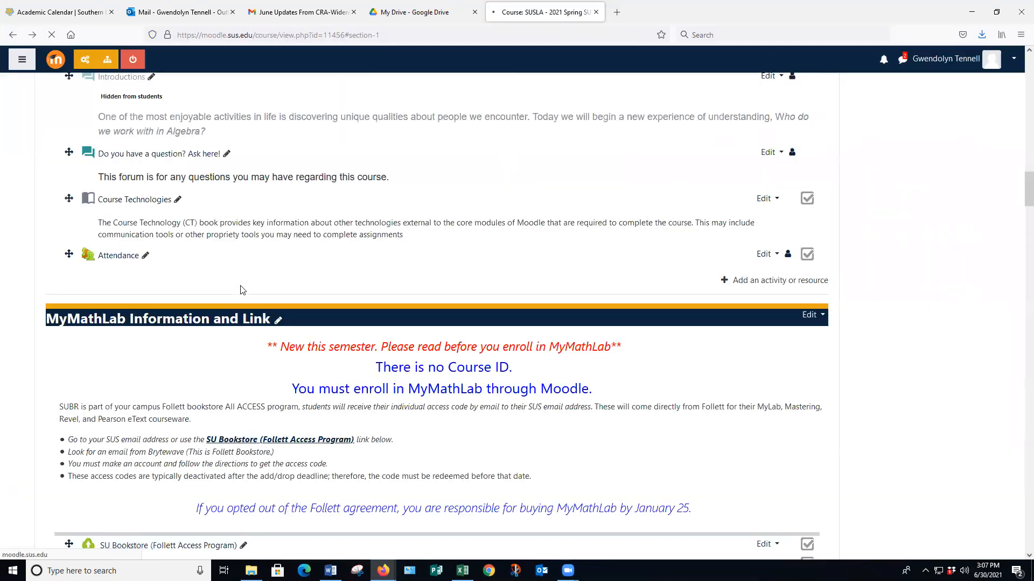
{"action": "left_click", "coordinate": [771, 255]}
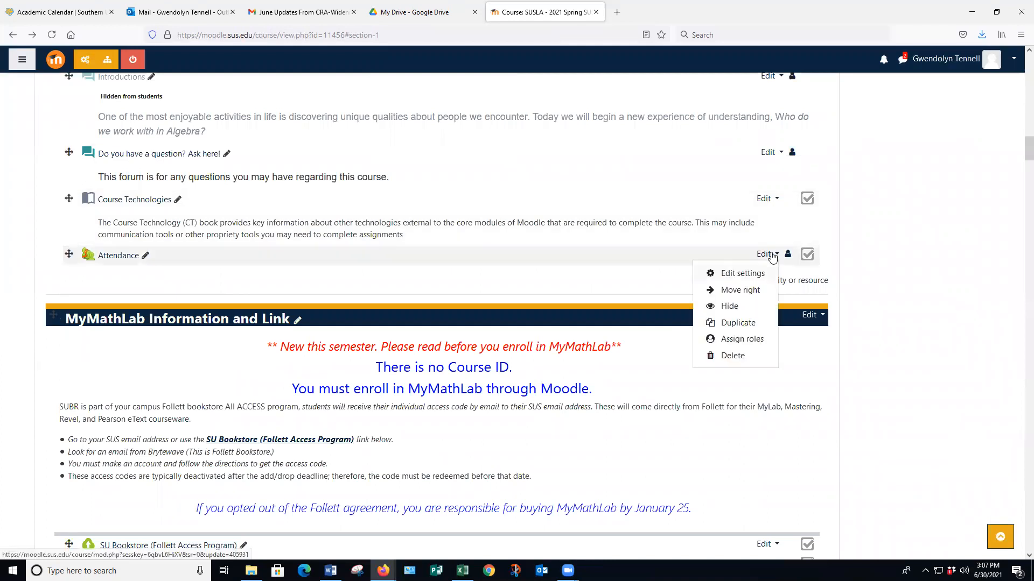
{"action": "left_click", "coordinate": [729, 308]}
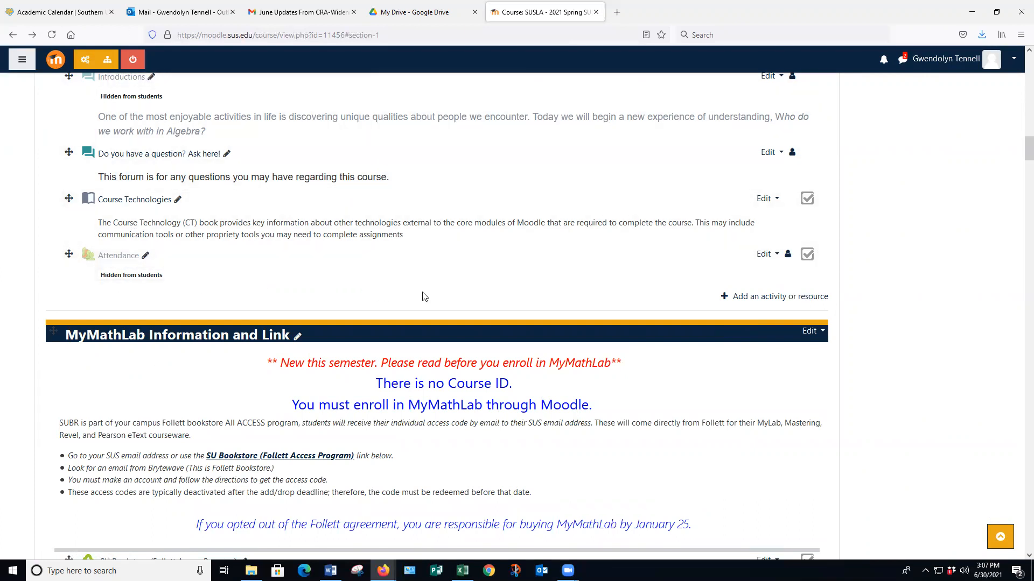
Examine the section order and contents from Course Objectives through MyMathLab Information and Link and Week 1.
{"action": "scroll", "coordinate": [422, 295], "scroll_direction": "up", "scroll_amount": 11}
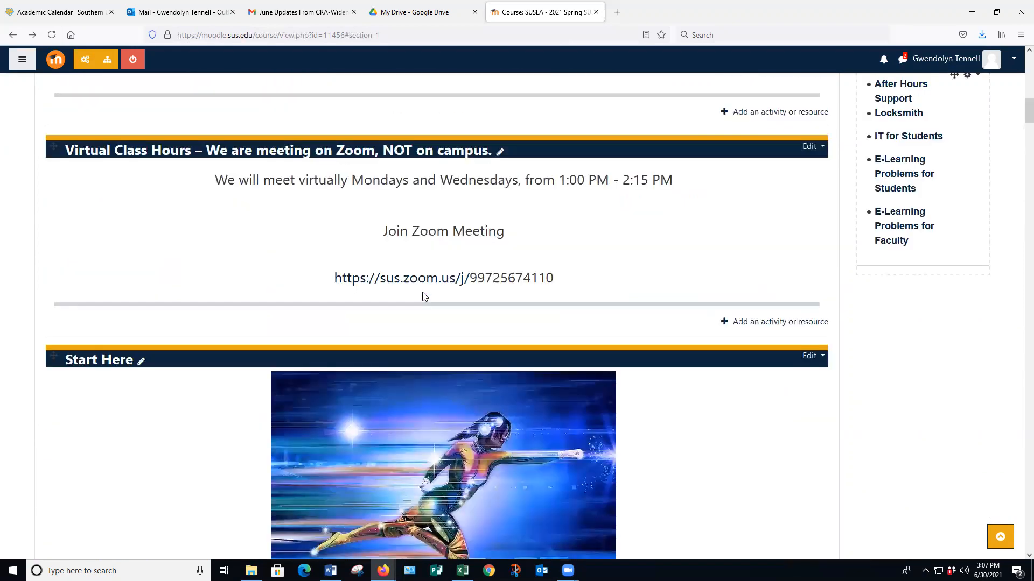
{"action": "scroll", "coordinate": [377, 275], "scroll_direction": "down", "scroll_amount": 6}
{"action": "scroll", "coordinate": [377, 276], "scroll_direction": "down", "scroll_amount": 9}
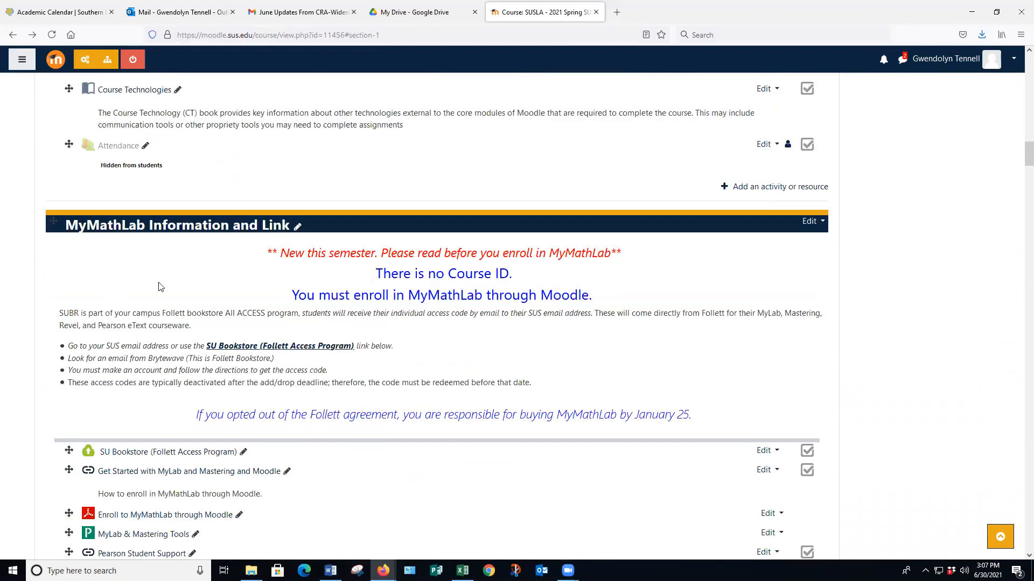
{"action": "scroll", "coordinate": [269, 245], "scroll_direction": "down", "scroll_amount": 3}
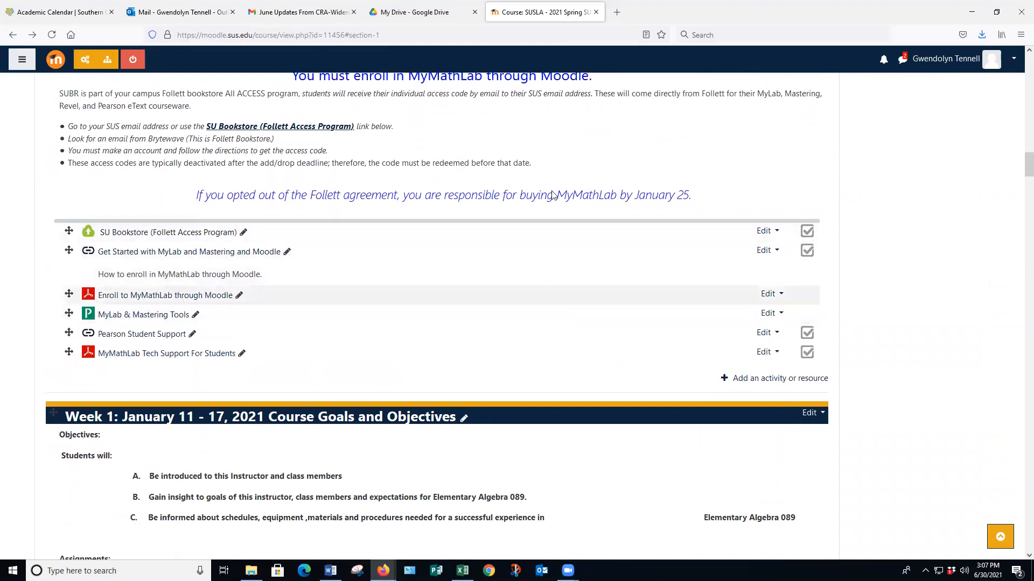
{"action": "scroll", "coordinate": [320, 323], "scroll_direction": "down", "scroll_amount": 5}
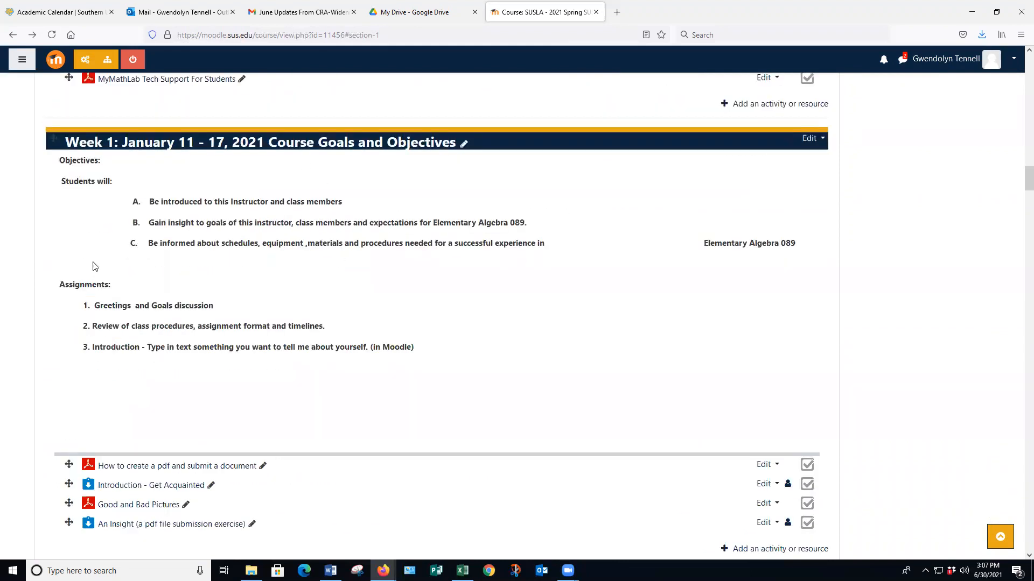
{"action": "scroll", "coordinate": [123, 296], "scroll_direction": "down", "scroll_amount": 4}
{"action": "scroll", "coordinate": [161, 312], "scroll_direction": "up", "scroll_amount": 20}
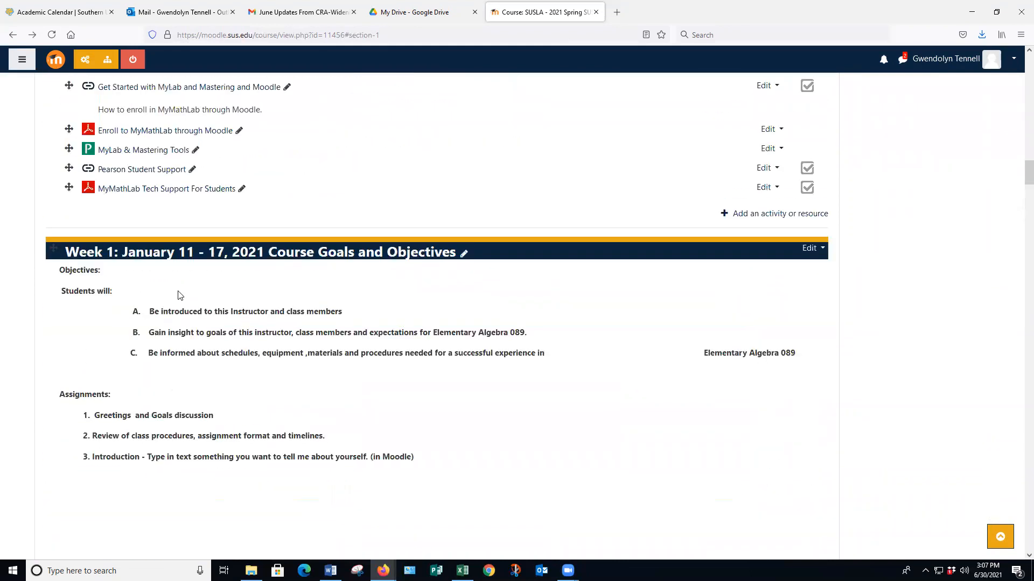
{"action": "scroll", "coordinate": [178, 293], "scroll_direction": "up", "scroll_amount": 11}
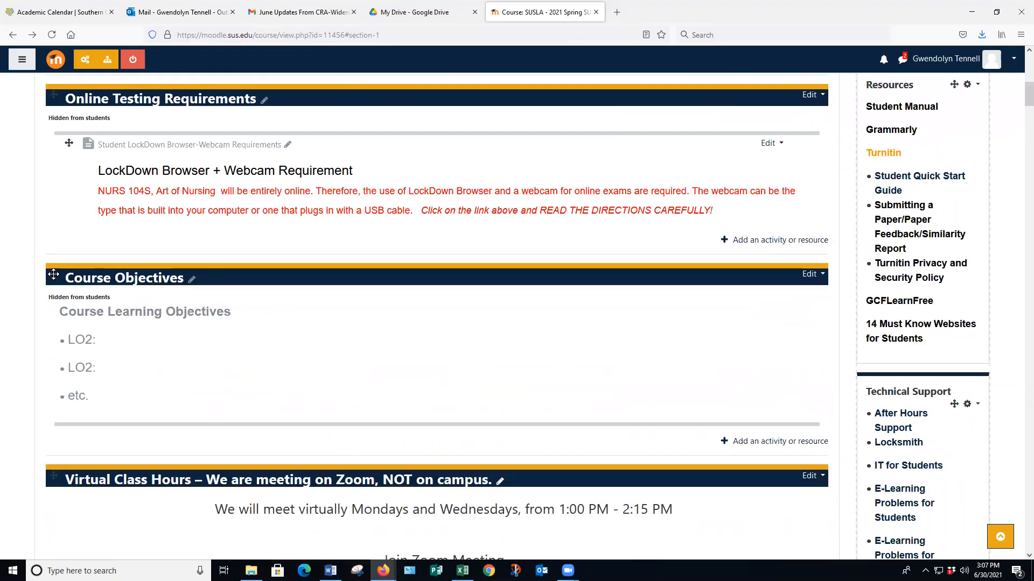
Move the hidden Course Objectives section to the position after Week 1: January 11 - 17, 2021 Course Goals and Objectives.
{"action": "left_click", "coordinate": [53, 274]}
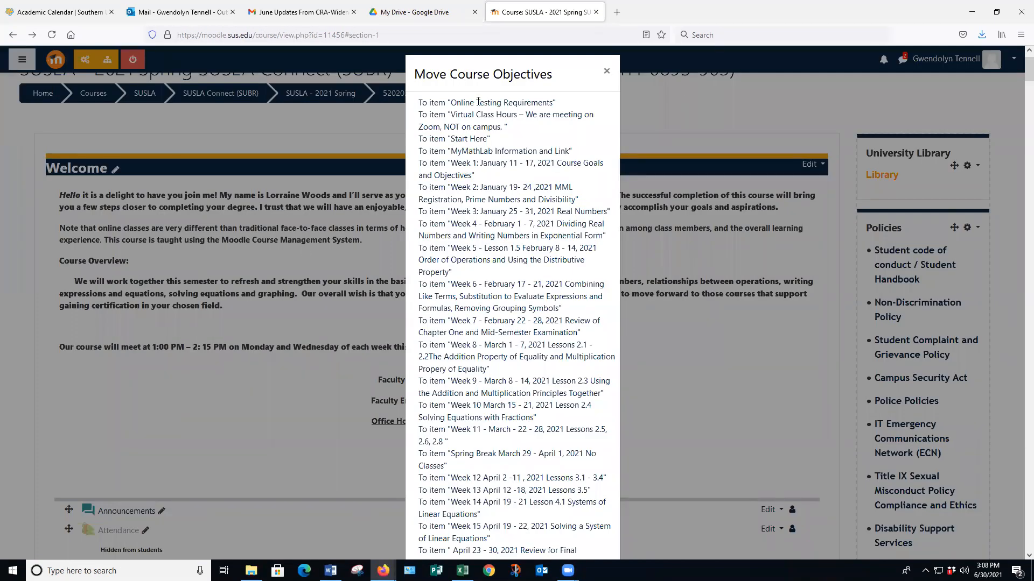
{"action": "left_click", "coordinate": [481, 167]}
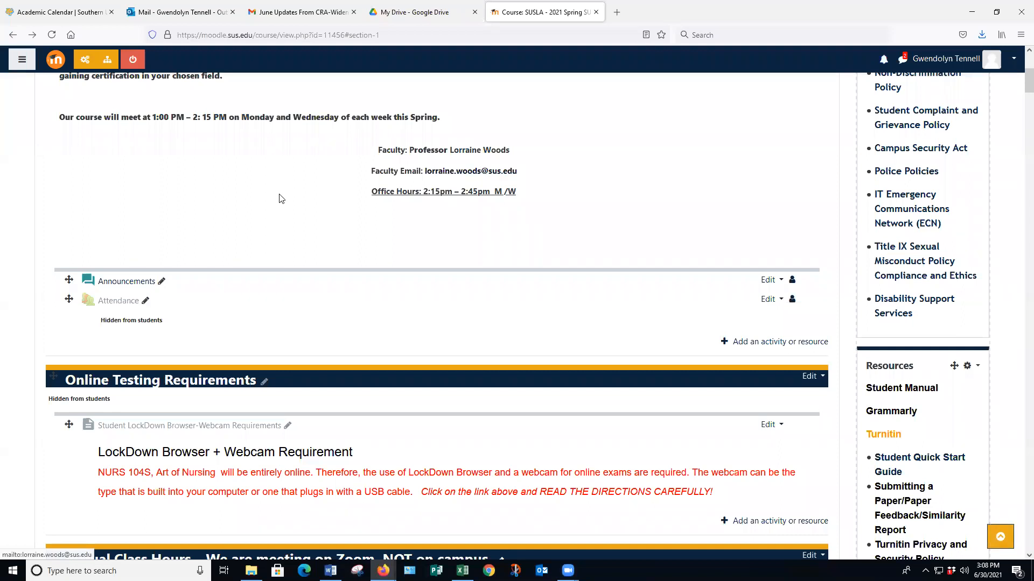
Reposition the Course Objectives section directly above Week 1, following MyMathLab Information and Link.
{"action": "scroll", "coordinate": [279, 195], "scroll_direction": "down", "scroll_amount": 15}
{"action": "scroll", "coordinate": [279, 236], "scroll_direction": "down", "scroll_amount": 5}
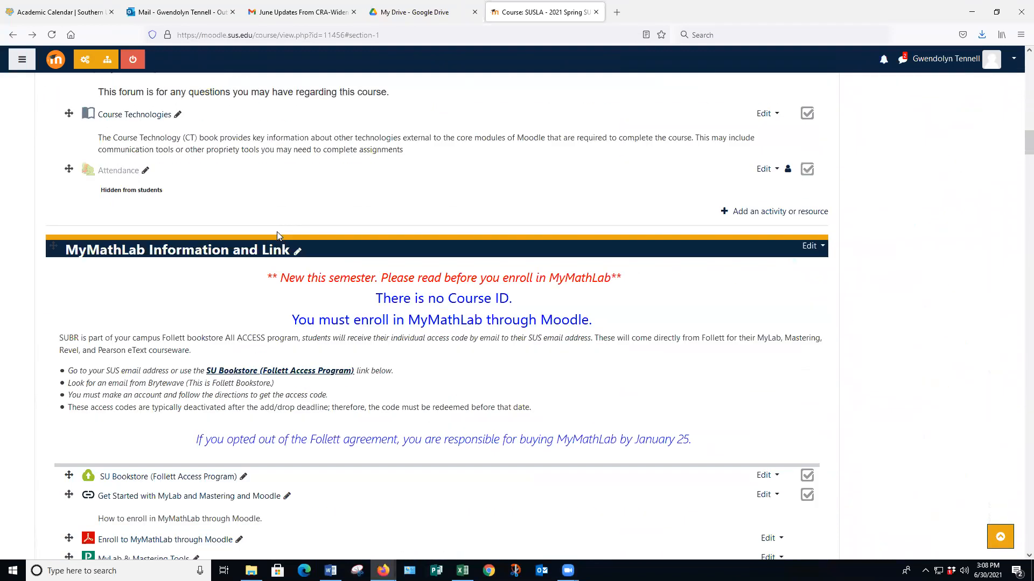
{"action": "scroll", "coordinate": [279, 235], "scroll_direction": "down", "scroll_amount": 10}
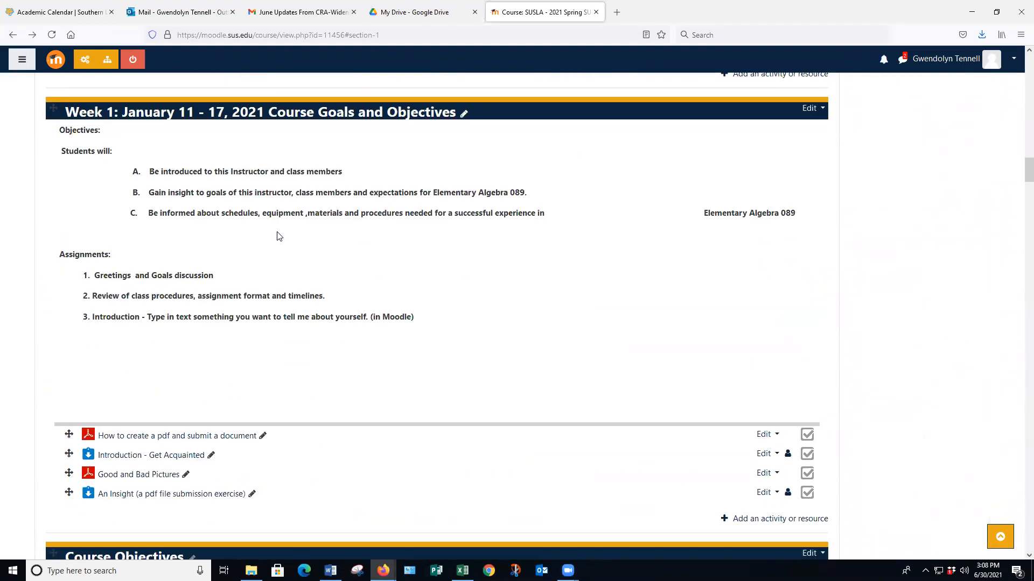
{"action": "scroll", "coordinate": [278, 234], "scroll_direction": "down", "scroll_amount": 5}
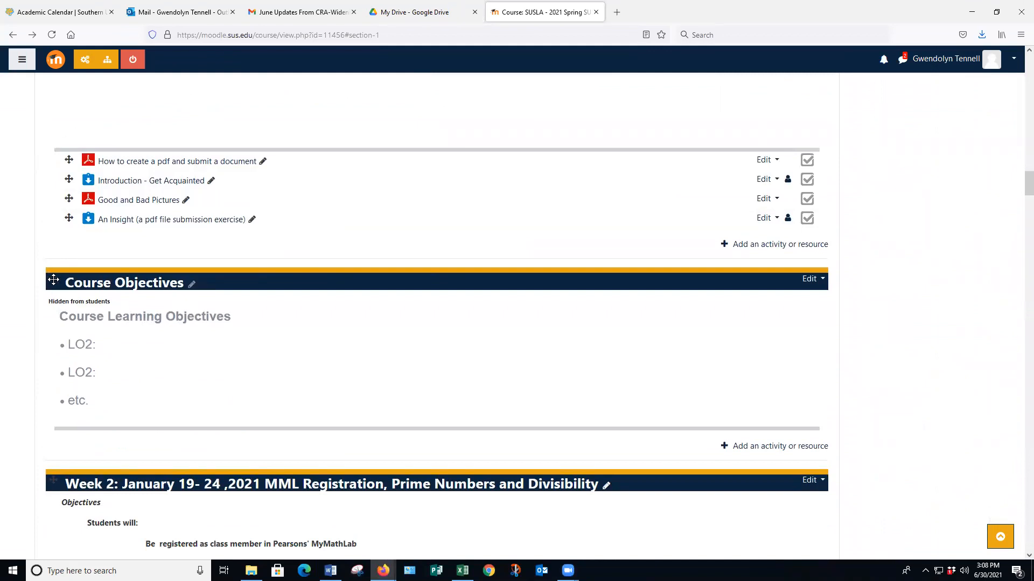
{"action": "left_click_drag", "start_coordinate": [54, 279], "coordinate": [54, 16]}
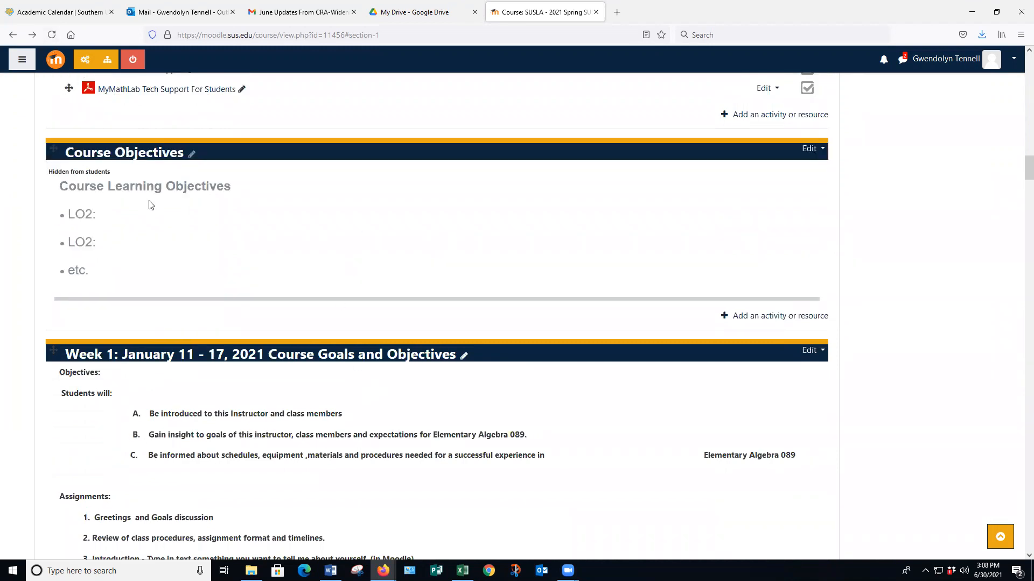
Review the rearranged course page from Welcome through the weekly sections, checking where Course Objectives sits relative to Week 1.
{"action": "scroll", "coordinate": [248, 324], "scroll_direction": "up", "scroll_amount": 20}
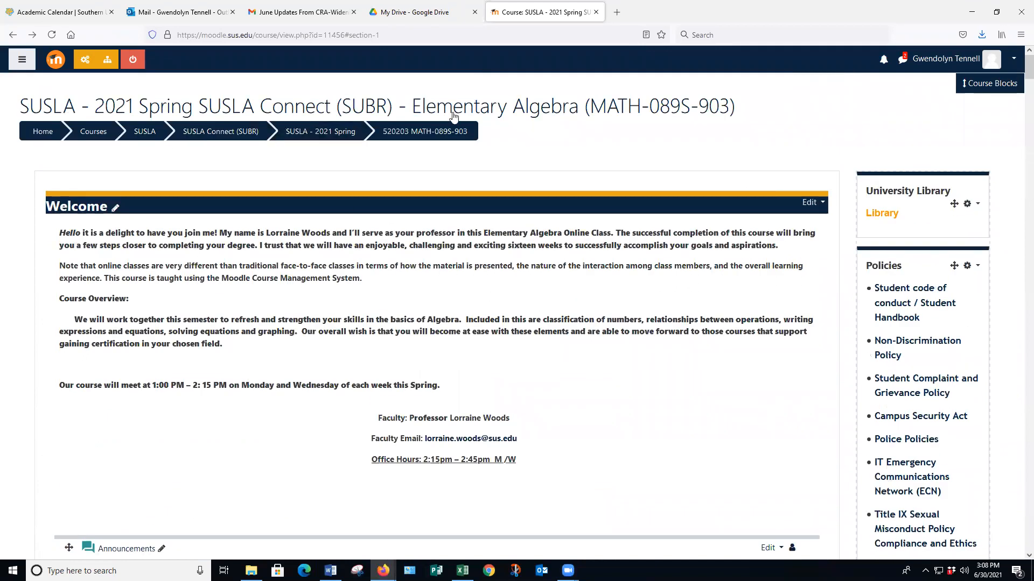
{"action": "scroll", "coordinate": [300, 195], "scroll_direction": "down", "scroll_amount": 10}
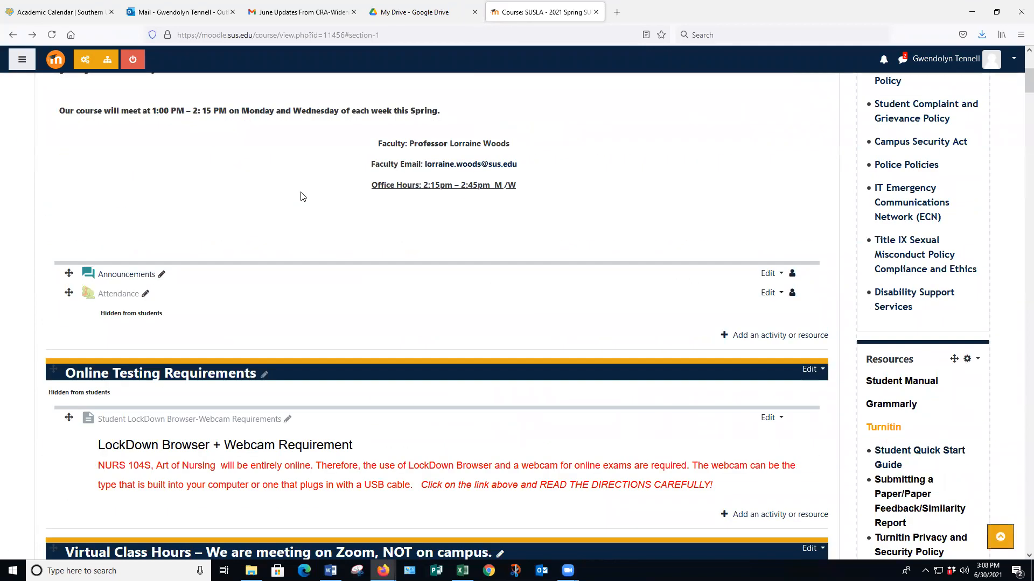
{"action": "scroll", "coordinate": [300, 196], "scroll_direction": "down", "scroll_amount": 15}
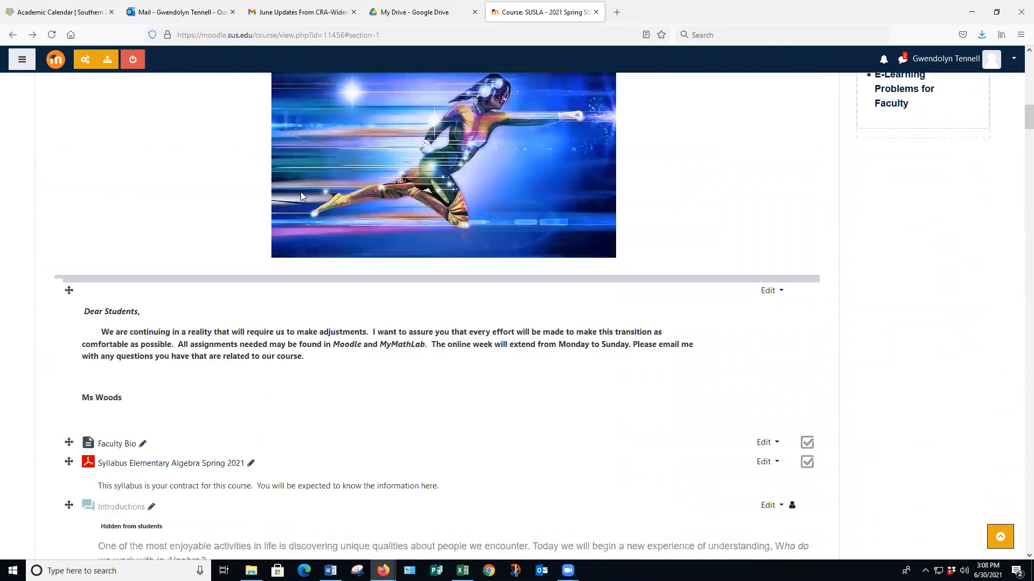
{"action": "scroll", "coordinate": [301, 196], "scroll_direction": "down", "scroll_amount": 15}
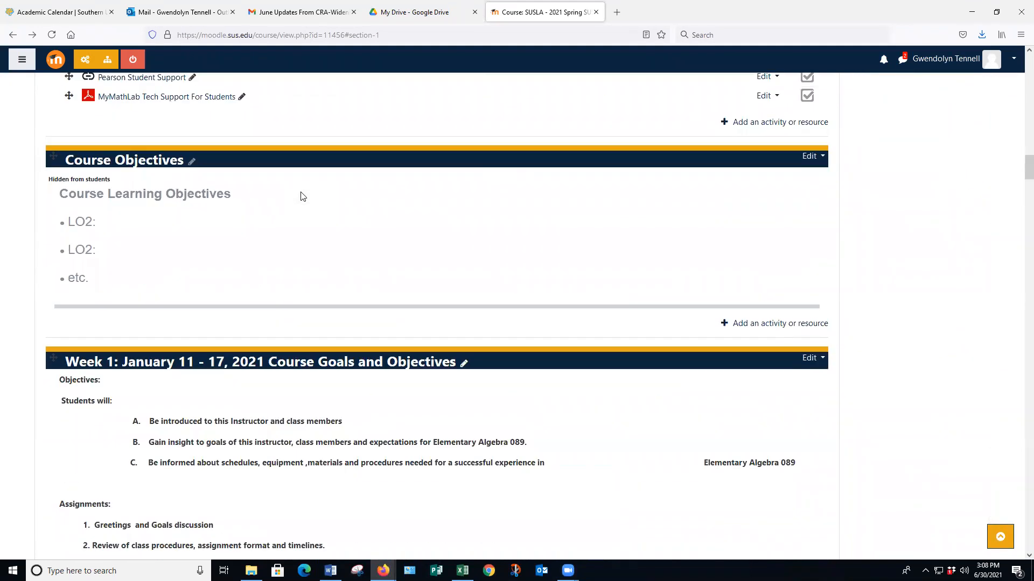
{"action": "scroll", "coordinate": [301, 196], "scroll_direction": "down", "scroll_amount": 15}
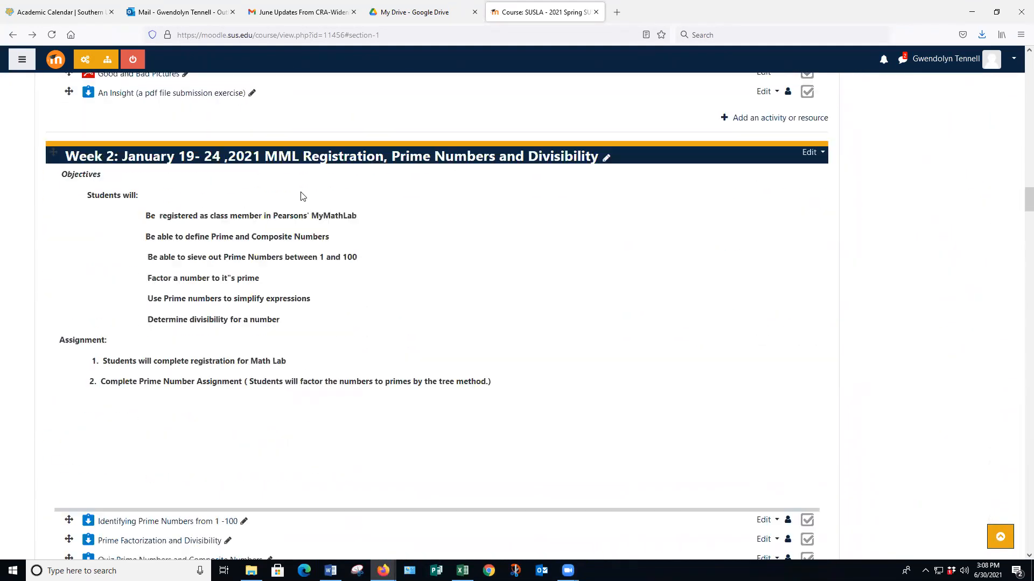
{"action": "scroll", "coordinate": [301, 196], "scroll_direction": "down", "scroll_amount": 15}
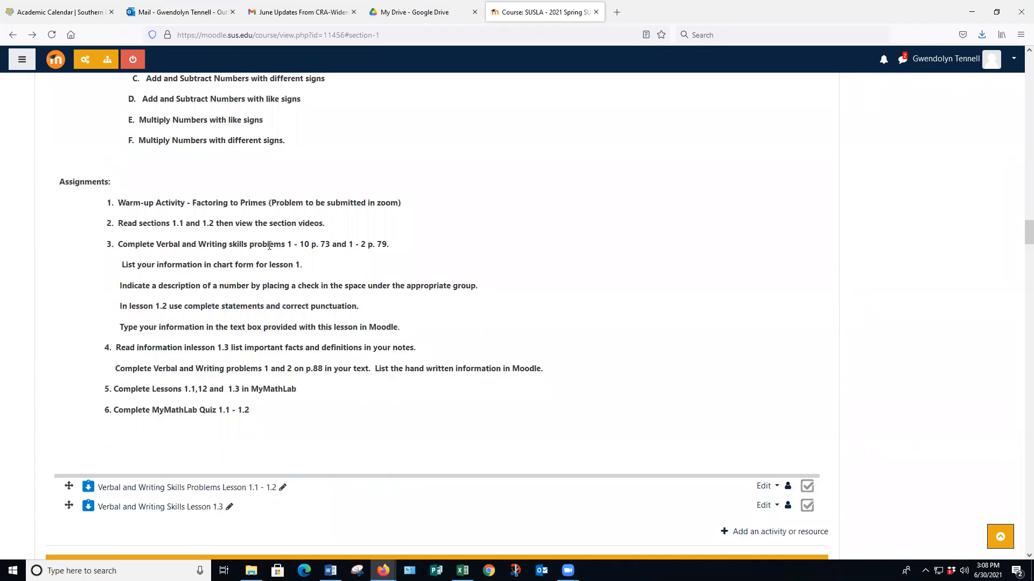
{"action": "scroll", "coordinate": [275, 248], "scroll_direction": "down", "scroll_amount": 20}
{"action": "scroll", "coordinate": [276, 245], "scroll_direction": "up", "scroll_amount": 10}
{"action": "scroll", "coordinate": [276, 245], "scroll_direction": "up", "scroll_amount": 20}
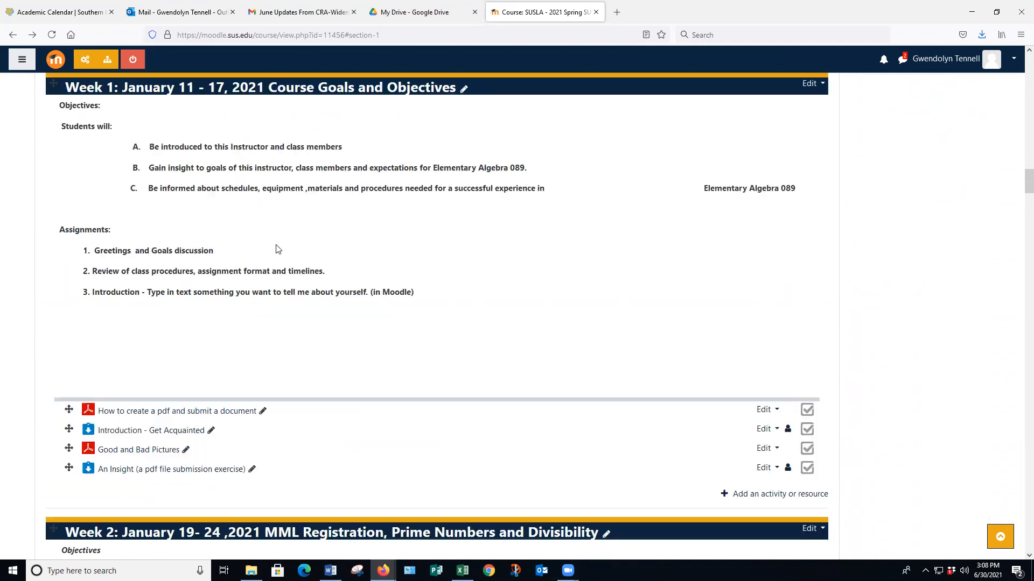
{"action": "scroll", "coordinate": [275, 247], "scroll_direction": "down", "scroll_amount": 15}
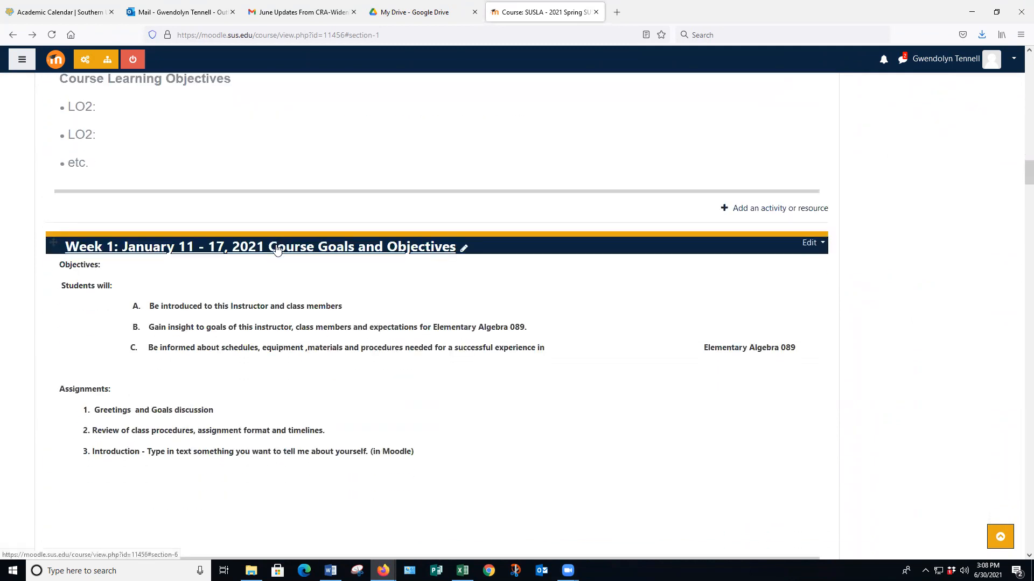
{"action": "scroll", "coordinate": [277, 245], "scroll_direction": "up", "scroll_amount": 15}
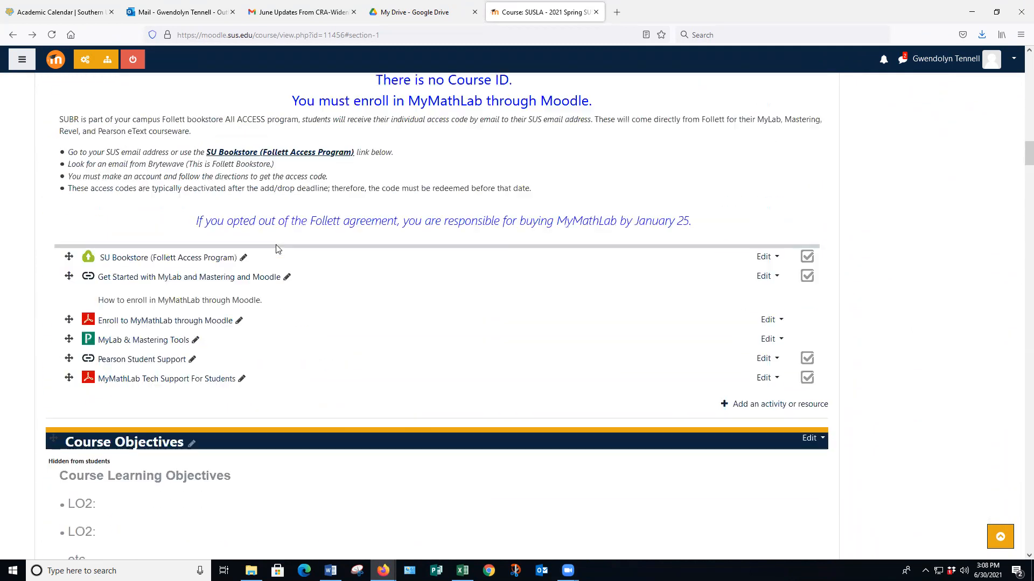
Examine the Start Here activities, Virtual Class Hours, Online Testing Requirements and Welcome sections, along with the course blocks beside them.
{"action": "scroll", "coordinate": [276, 245], "scroll_direction": "up", "scroll_amount": 3}
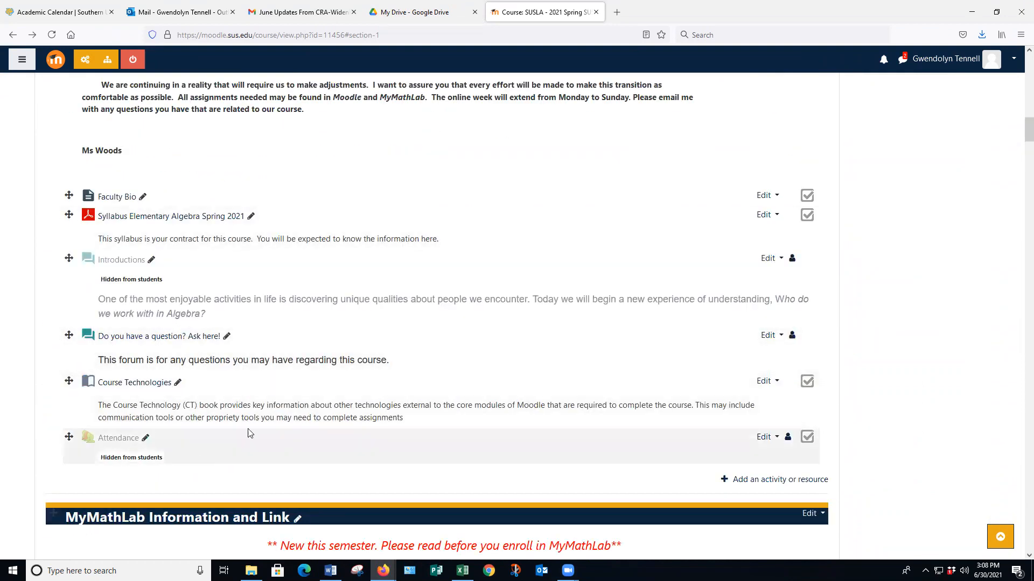
{"action": "scroll", "coordinate": [214, 200], "scroll_direction": "up", "scroll_amount": 15}
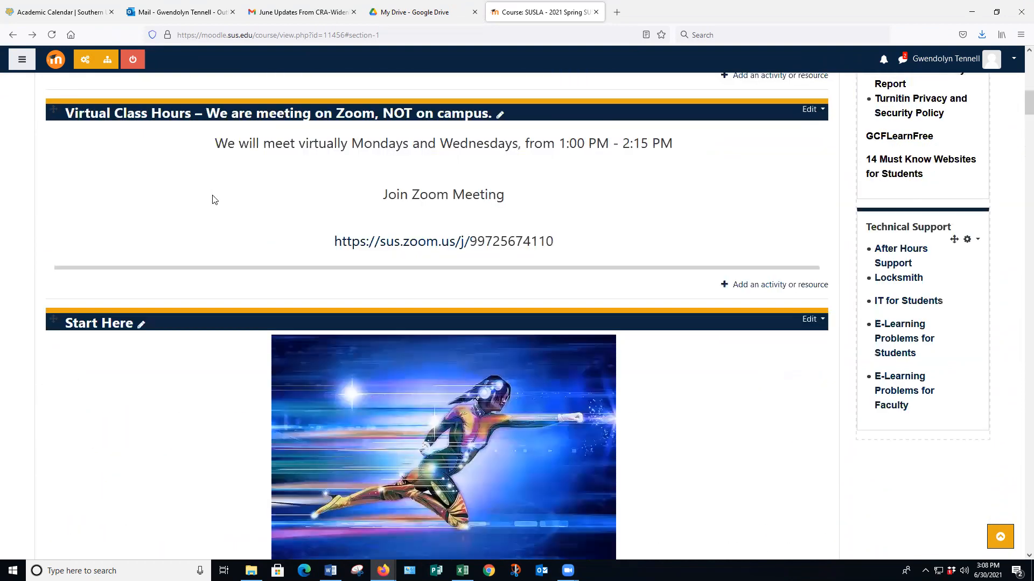
{"action": "scroll", "coordinate": [213, 197], "scroll_direction": "up", "scroll_amount": 6}
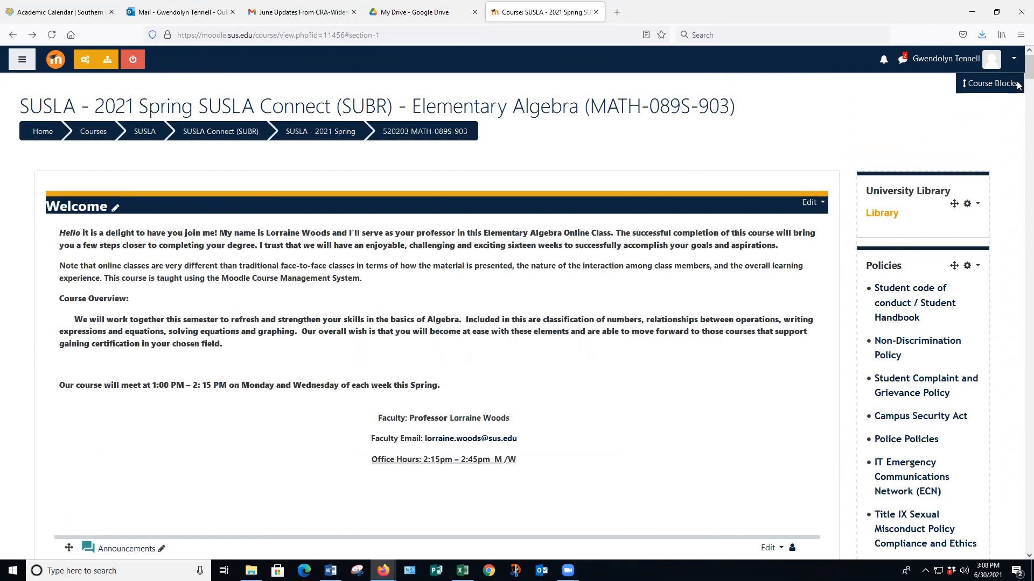
{"action": "scroll", "coordinate": [263, 219], "scroll_direction": "down", "scroll_amount": 4}
{"action": "scroll", "coordinate": [263, 219], "scroll_direction": "down", "scroll_amount": 12}
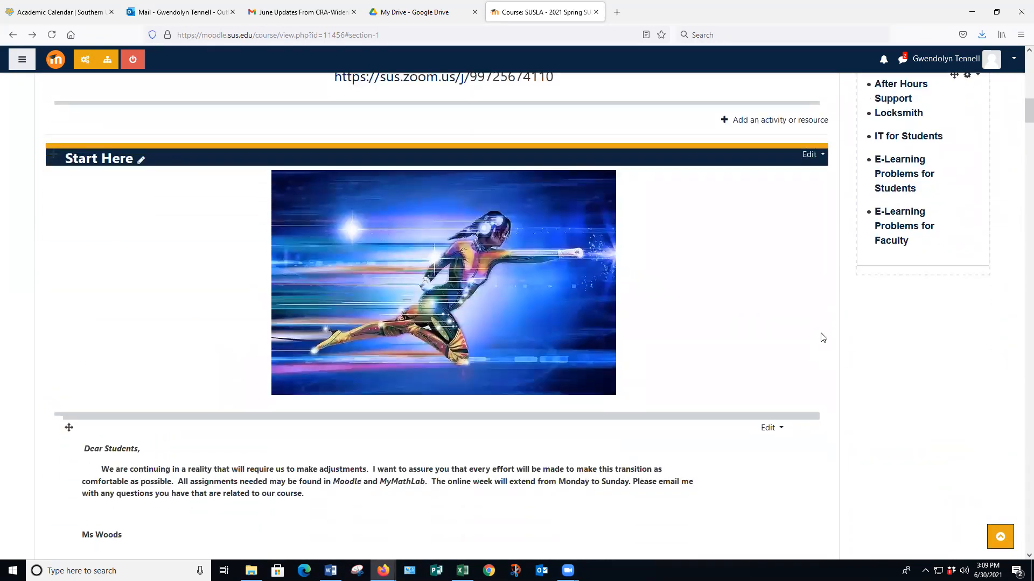
{"action": "scroll", "coordinate": [823, 338], "scroll_direction": "up", "scroll_amount": 16}
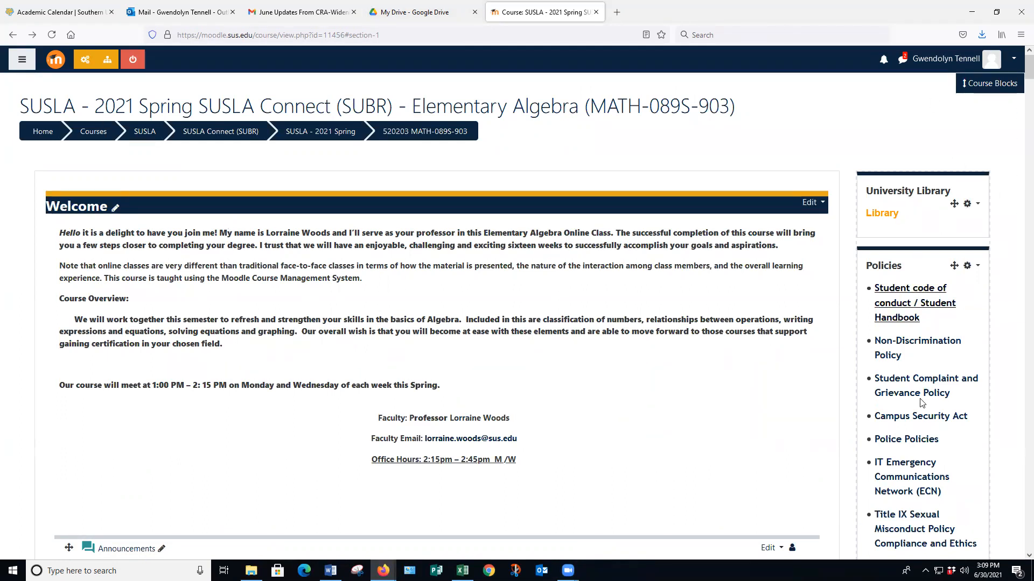
{"action": "scroll", "coordinate": [258, 293], "scroll_direction": "down", "scroll_amount": 5}
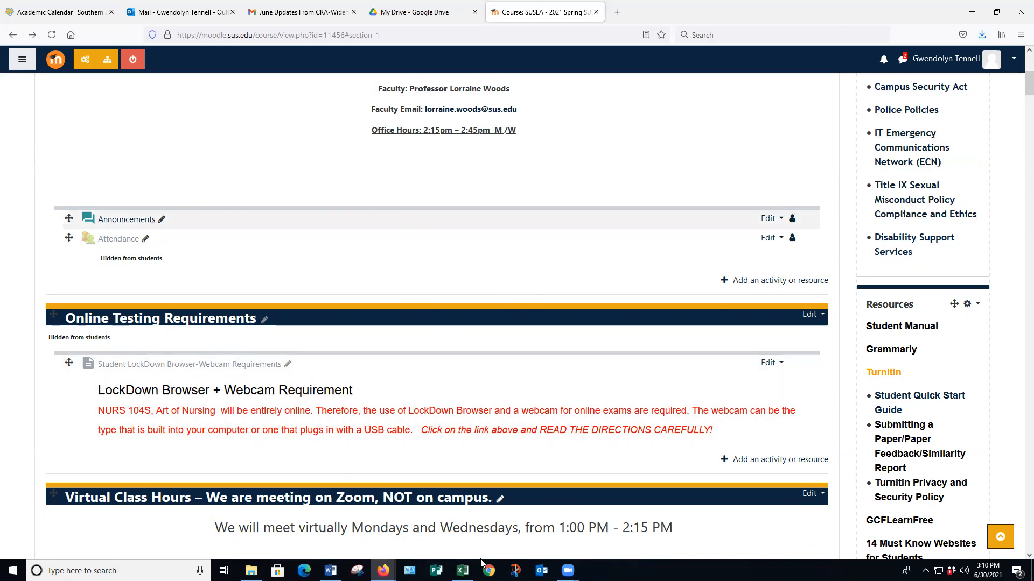
{"action": "scroll", "coordinate": [414, 468], "scroll_direction": "up", "scroll_amount": 6}
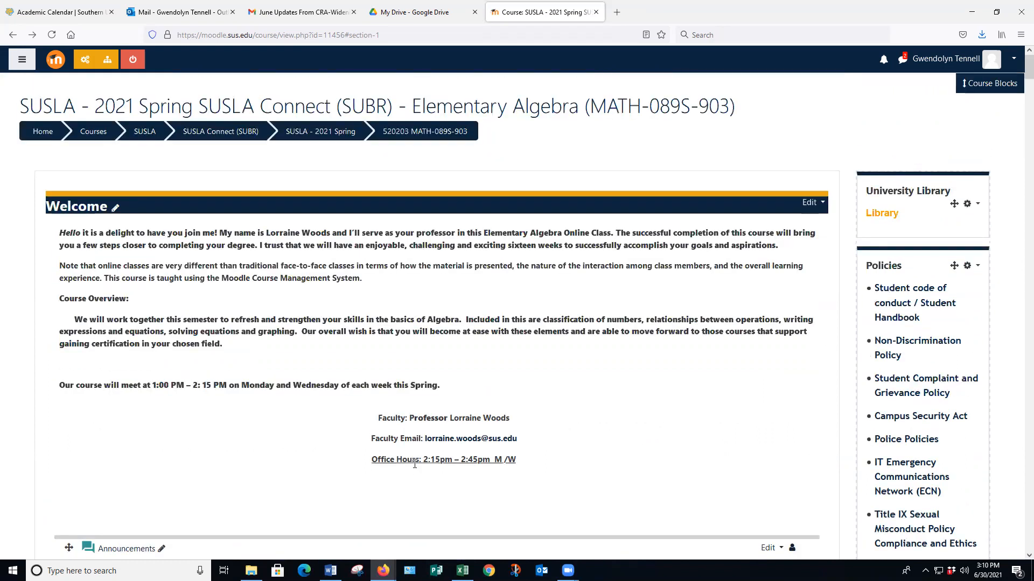